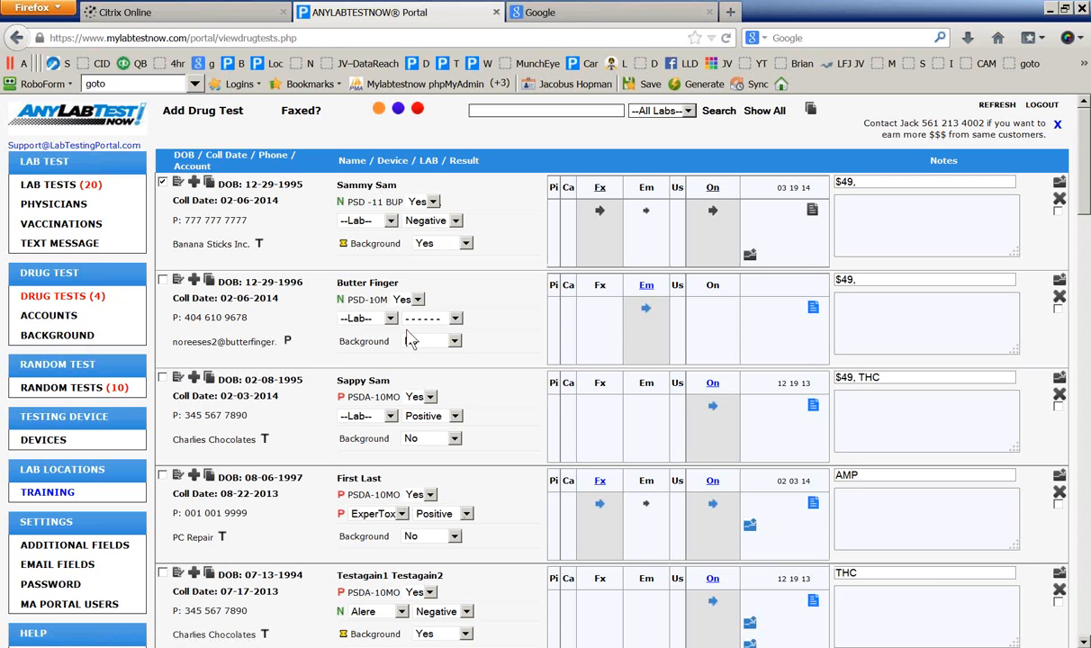
# Browse the Accounts and Random Tests pages, ending on the Devices list
pyautogui.click(53, 316)
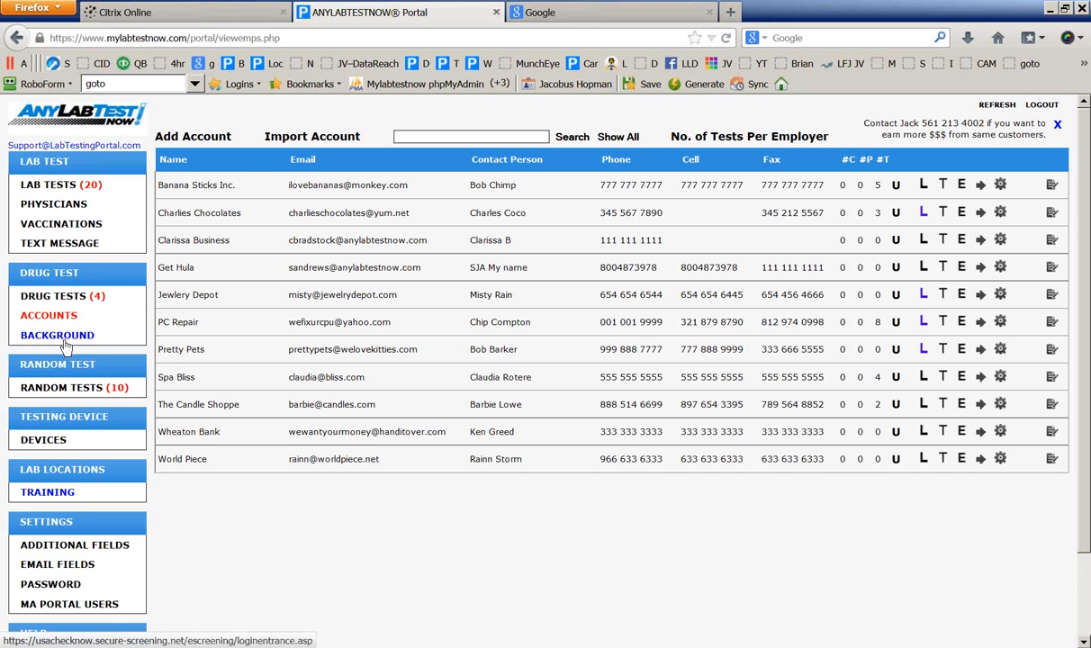
pyautogui.click(74, 387)
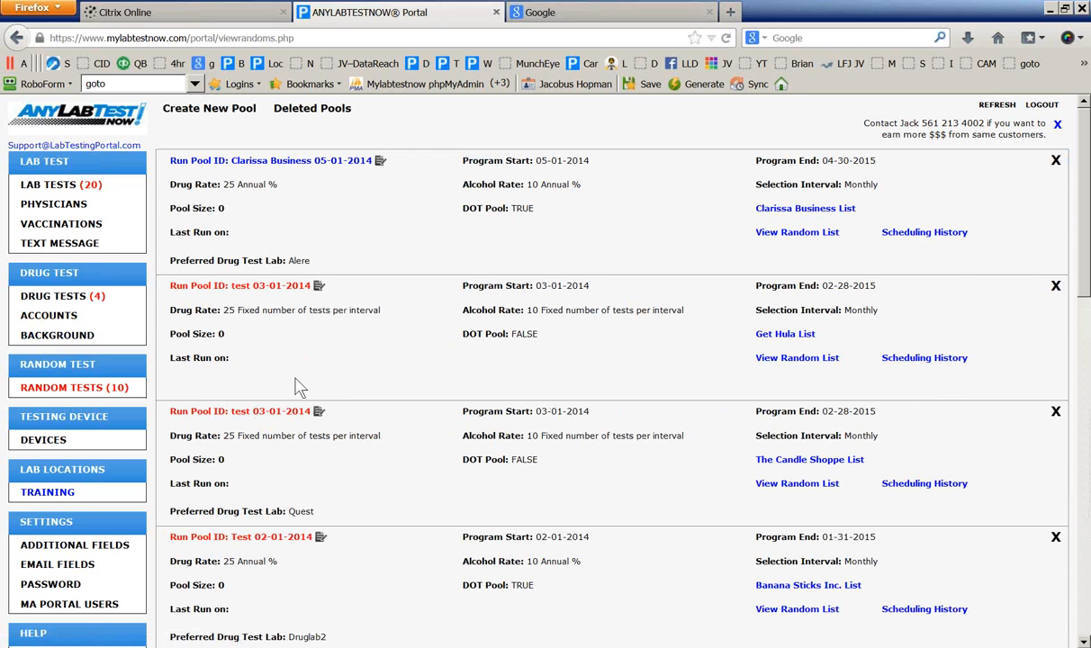
pyautogui.click(48, 442)
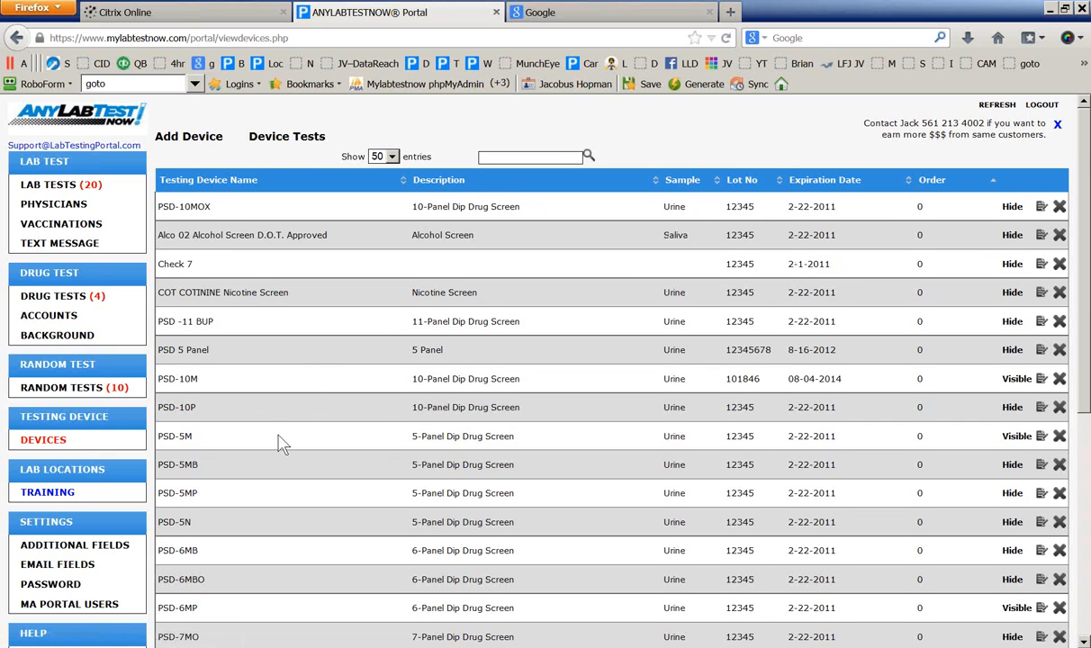
pyautogui.scroll(-2, 279, 441)
# Open Additional Fields, expand and collapse the Name section, then go back to Drug Tests
pyautogui.click(90, 463)
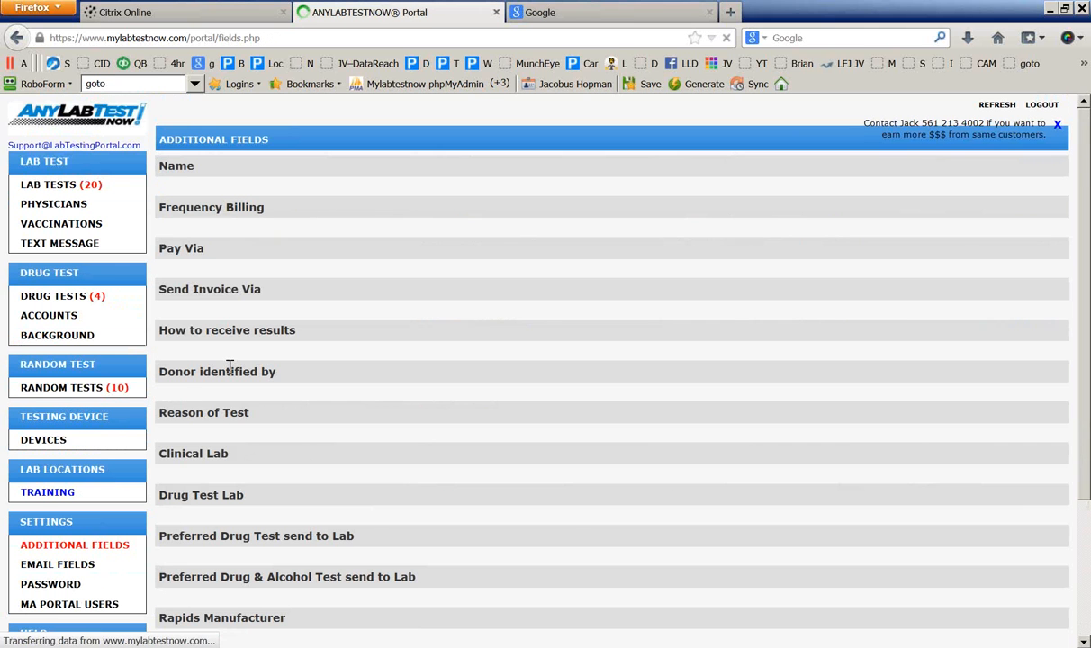
pyautogui.click(197, 171)
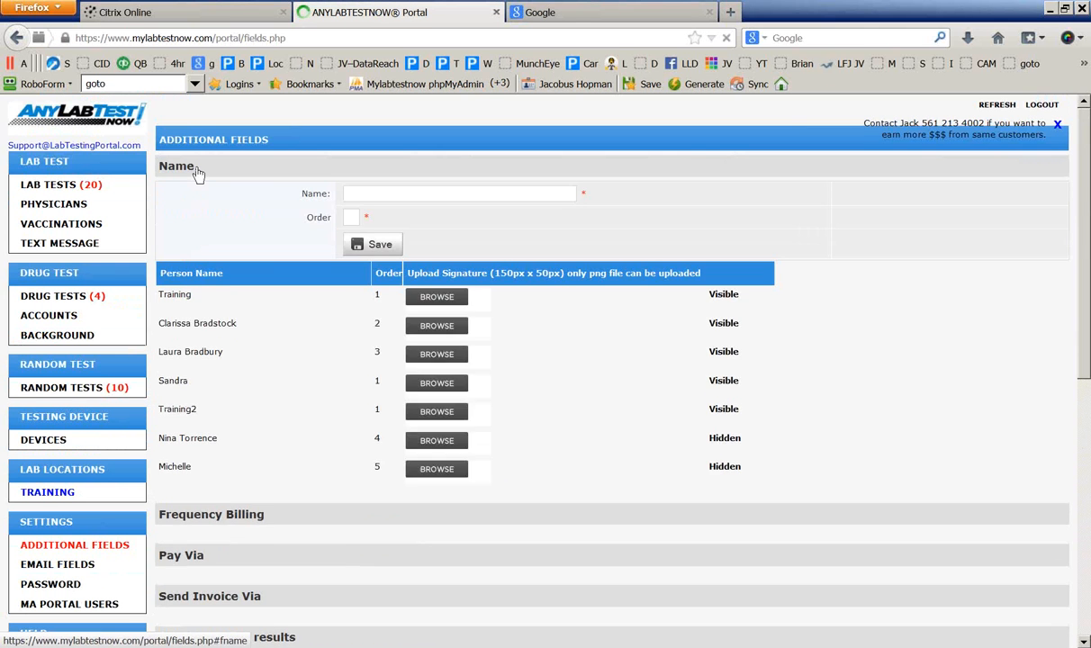
pyautogui.click(197, 171)
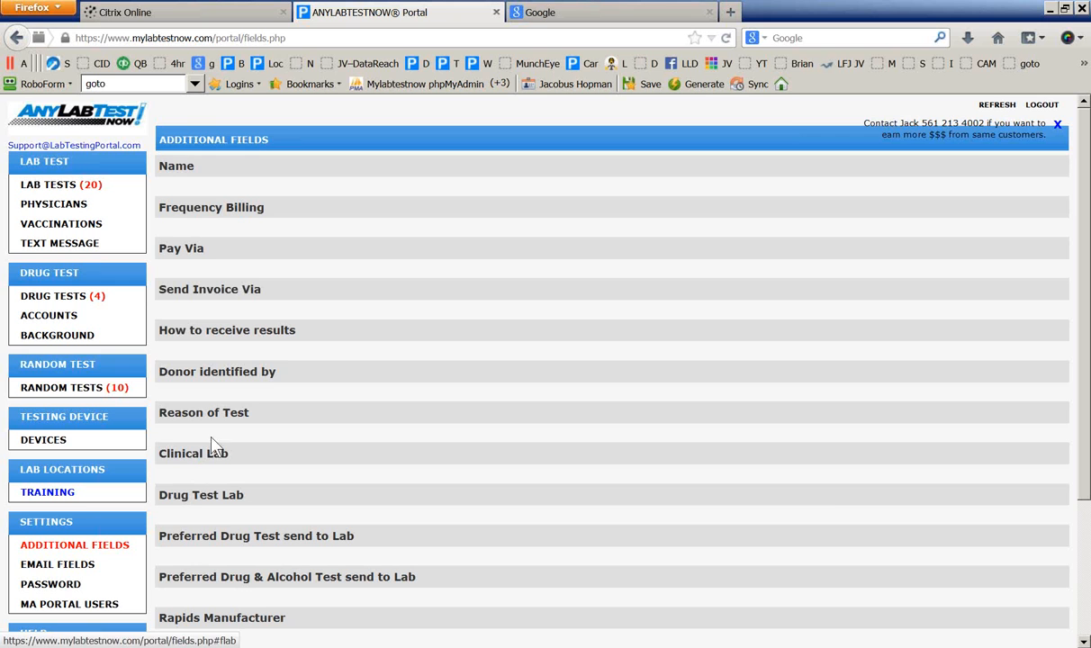
pyautogui.click(64, 298)
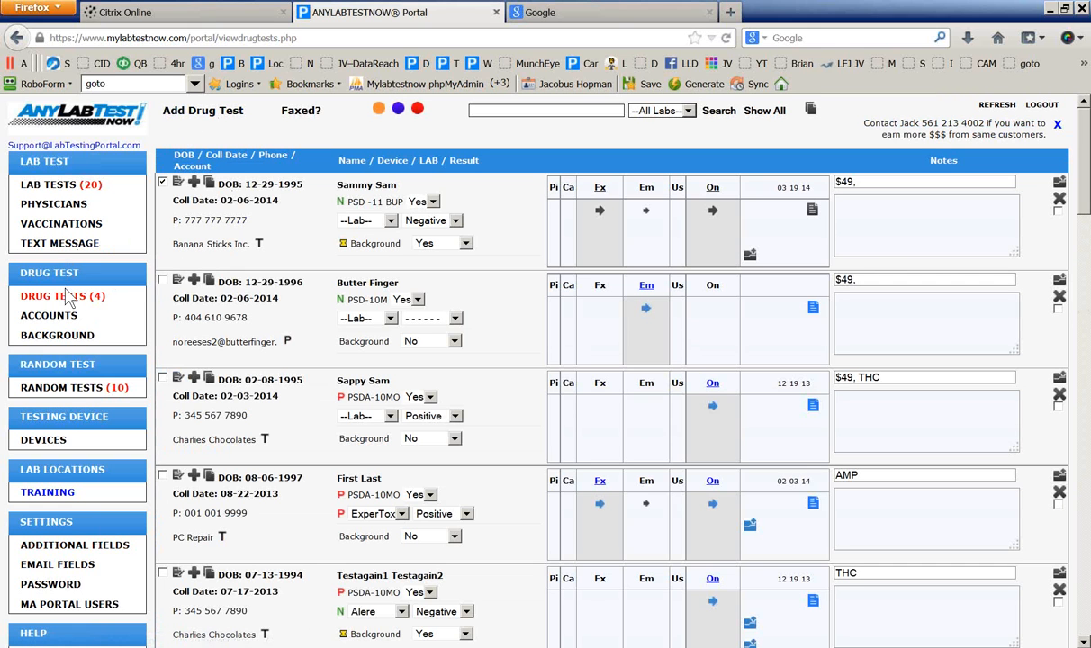
# Begin a new drug test with donor birth date 12-12-1979 and check for an existing customer
pyautogui.click(196, 117)
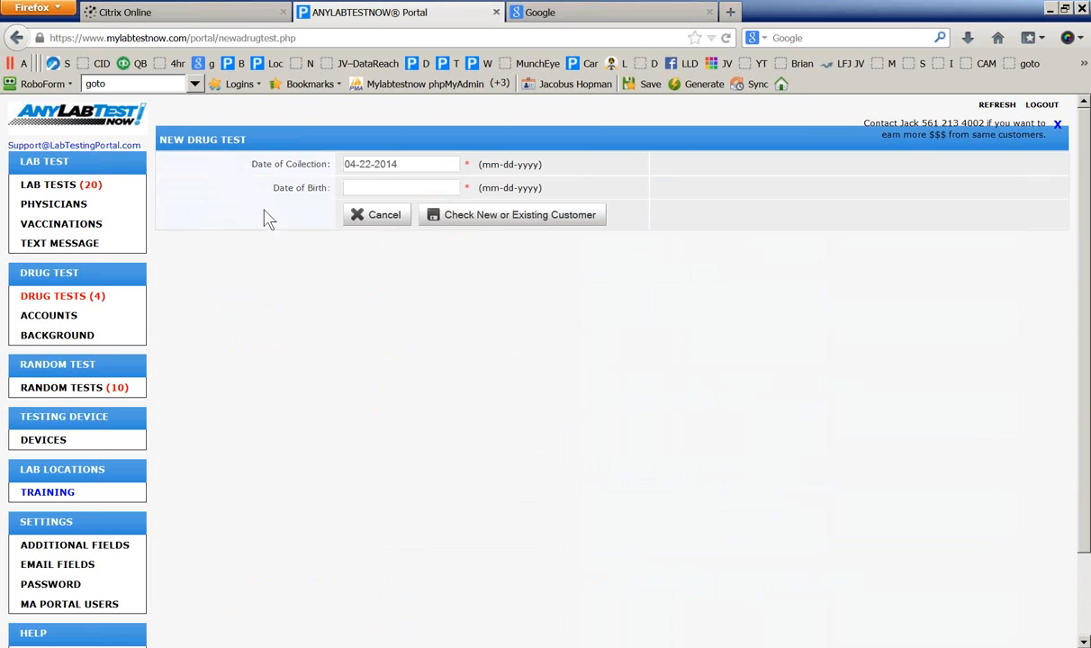
pyautogui.click(369, 187)
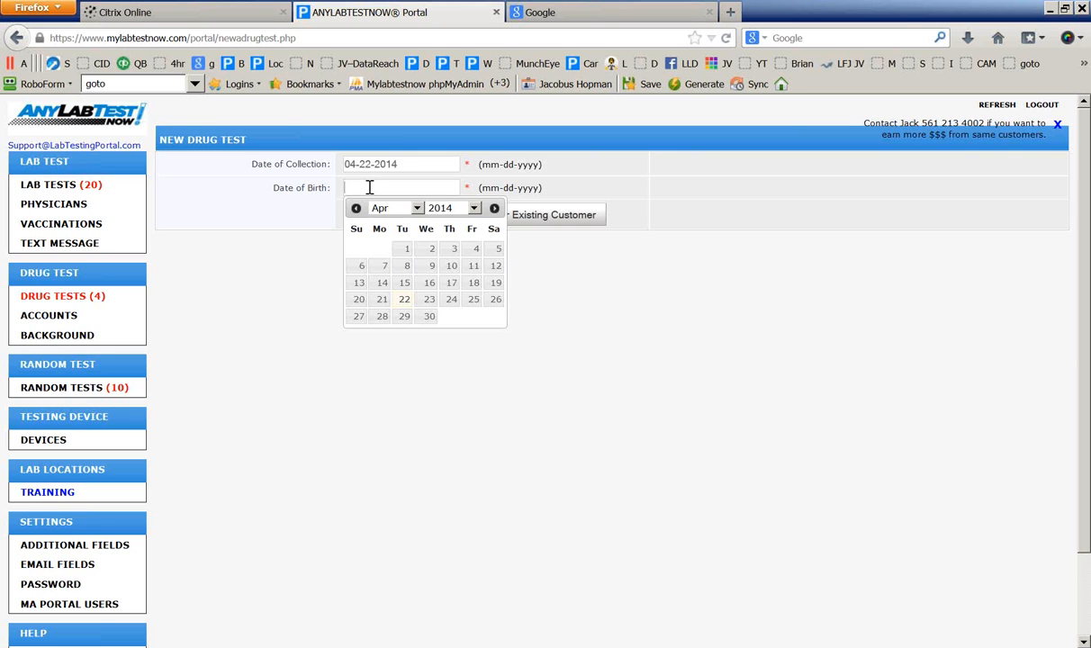
pyautogui.write('12')
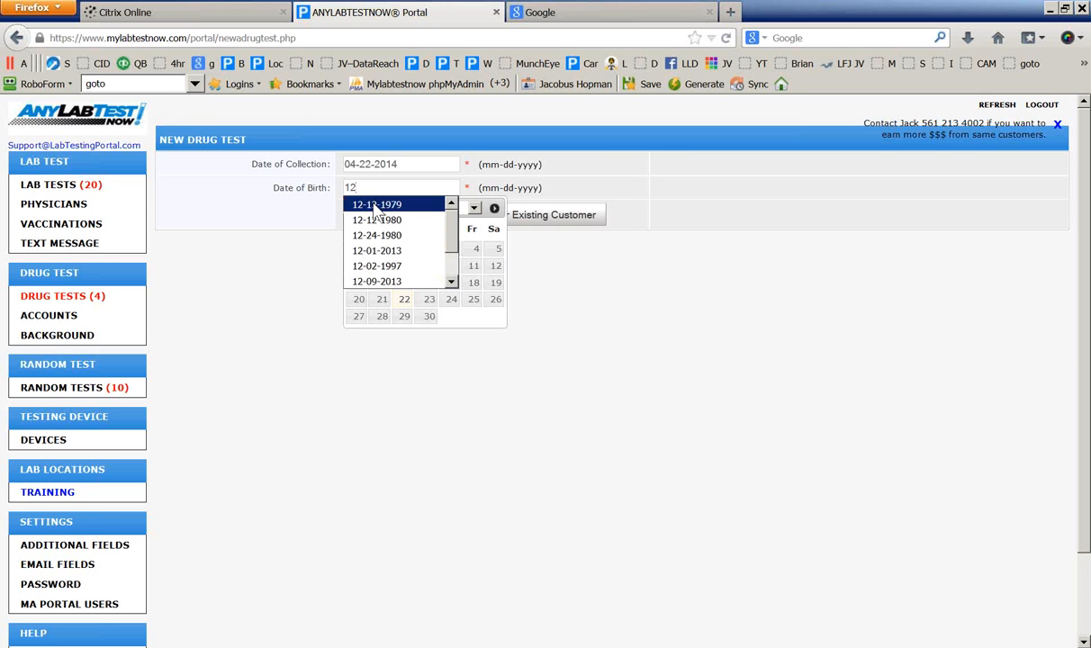
pyautogui.click(376, 206)
pyautogui.click(546, 288)
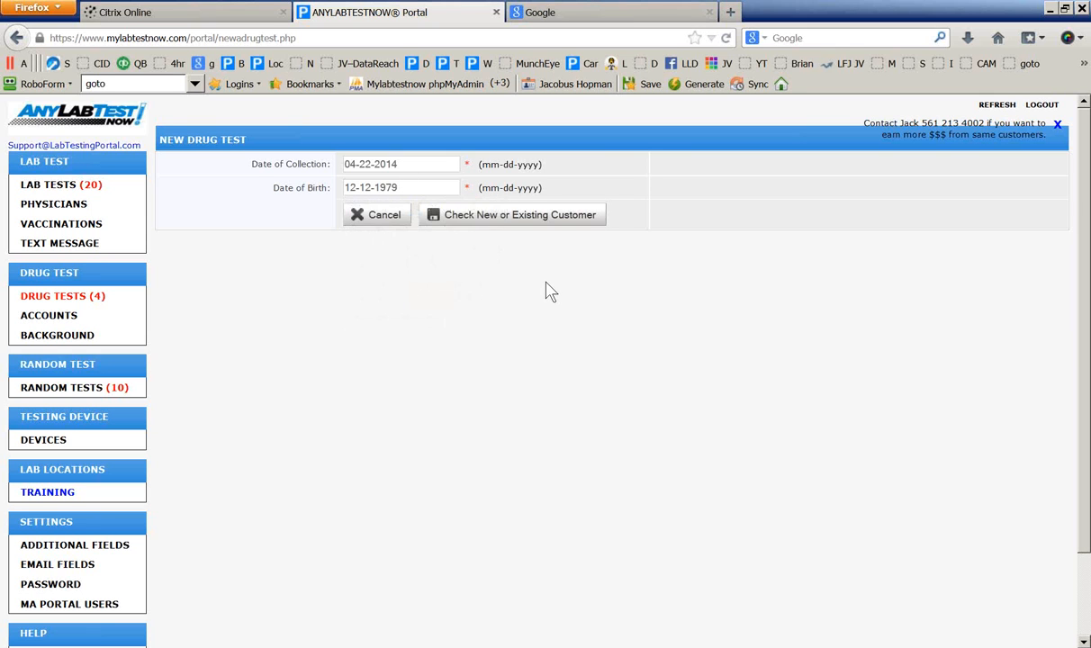
pyautogui.click(513, 218)
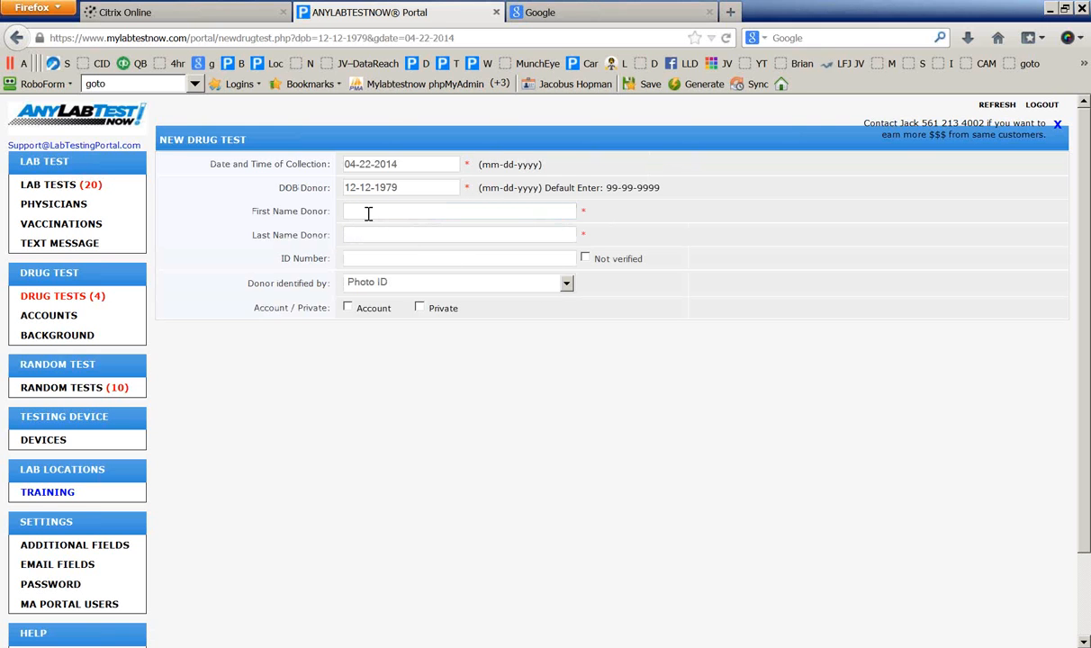
# Enter the donor's first name, last name and ID number, keeping Photo ID as identification
pyautogui.click(368, 212)
pyautogui.write('First')
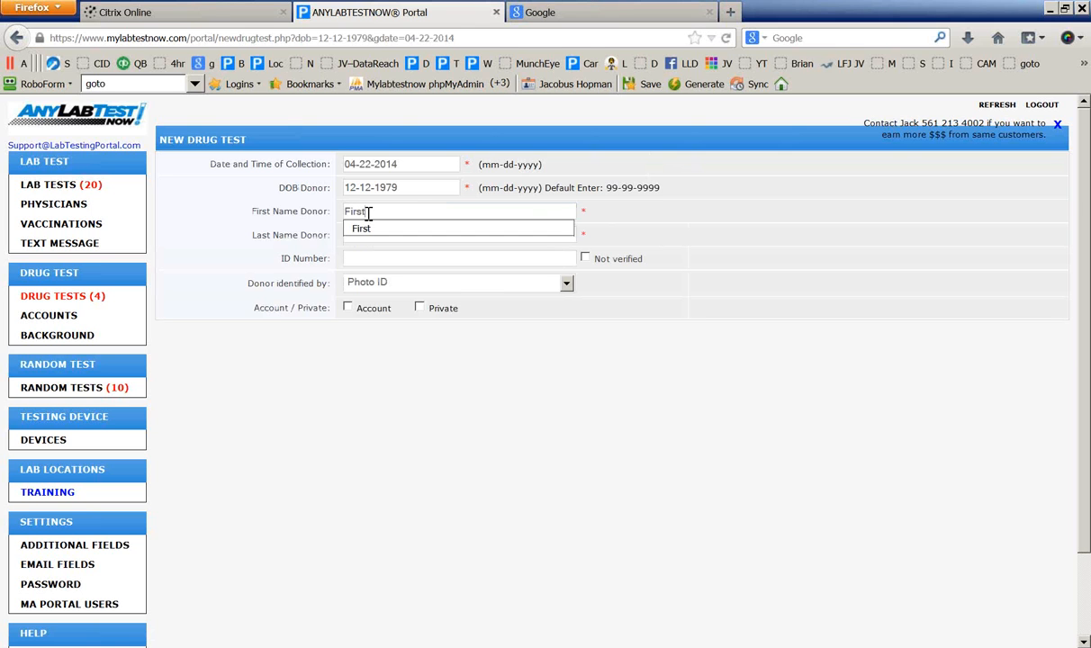
pyautogui.click(357, 230)
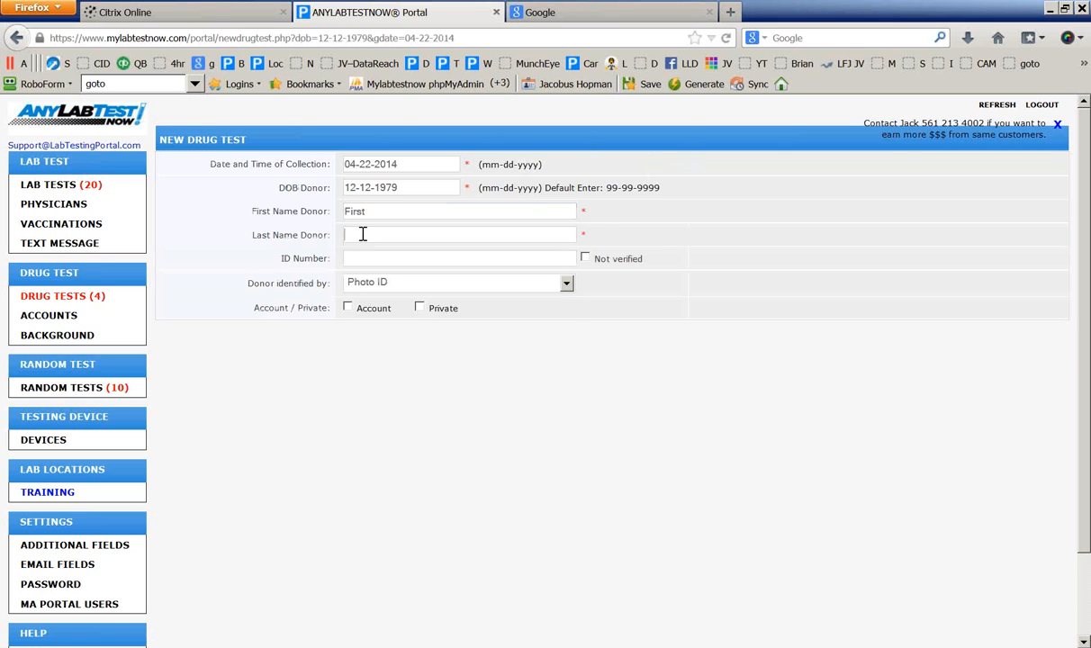
pyautogui.write('Las')
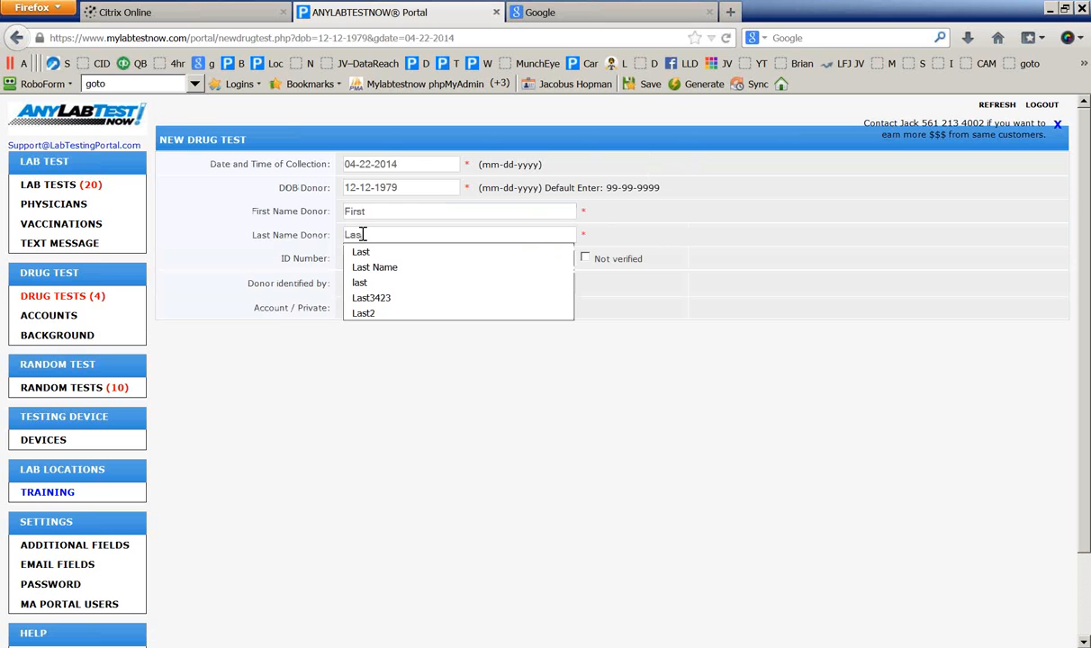
pyautogui.click(365, 252)
pyautogui.click(383, 260)
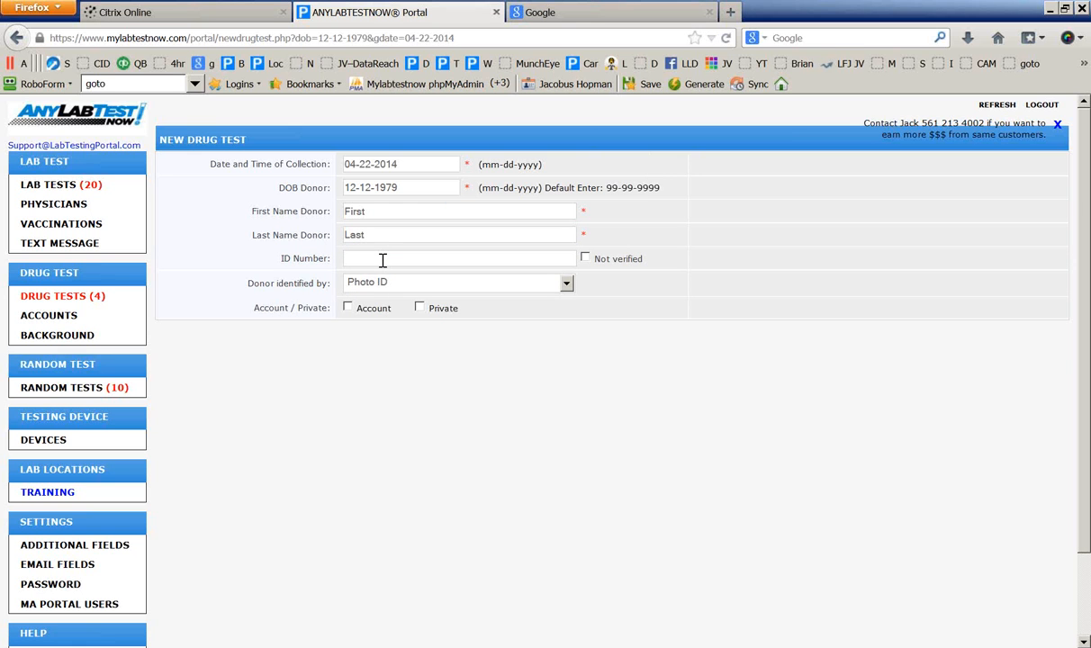
pyautogui.write('123123123')
pyautogui.click(566, 284)
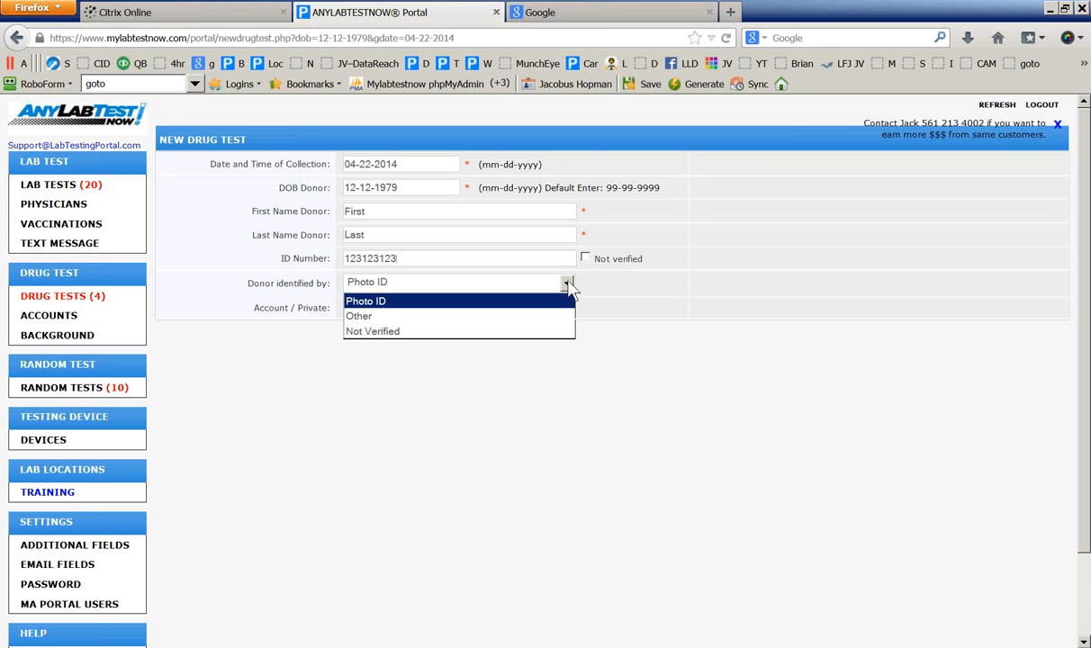
pyautogui.click(569, 286)
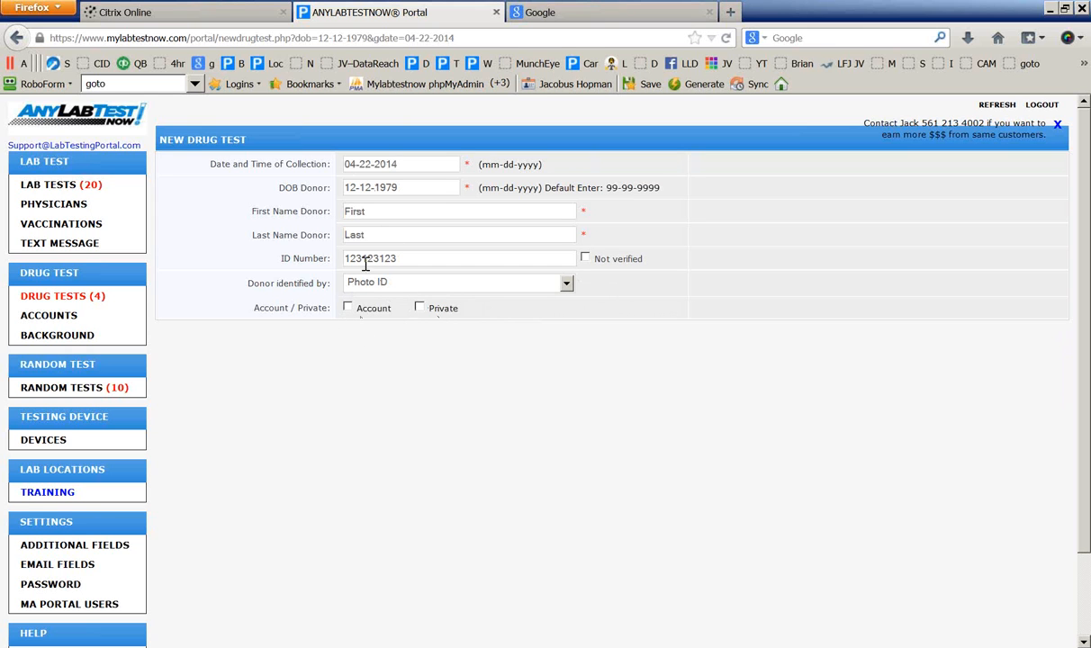
# Mark the donor Private and enter their phone number, street address, city and zip
pyautogui.click(420, 308)
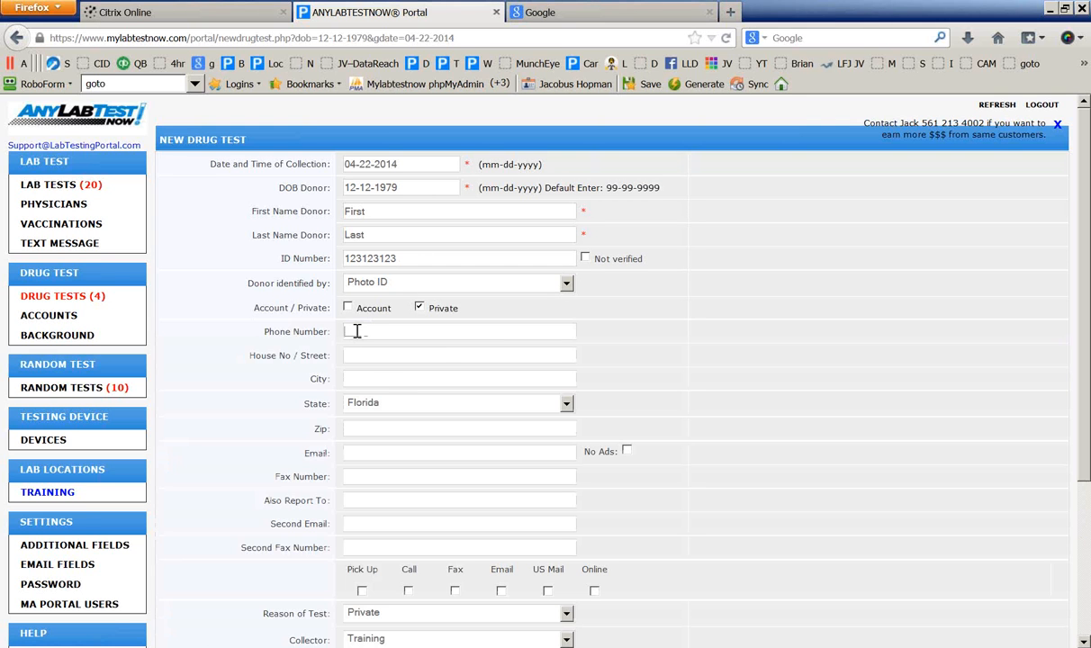
pyautogui.click(363, 354)
pyautogui.write('1234')
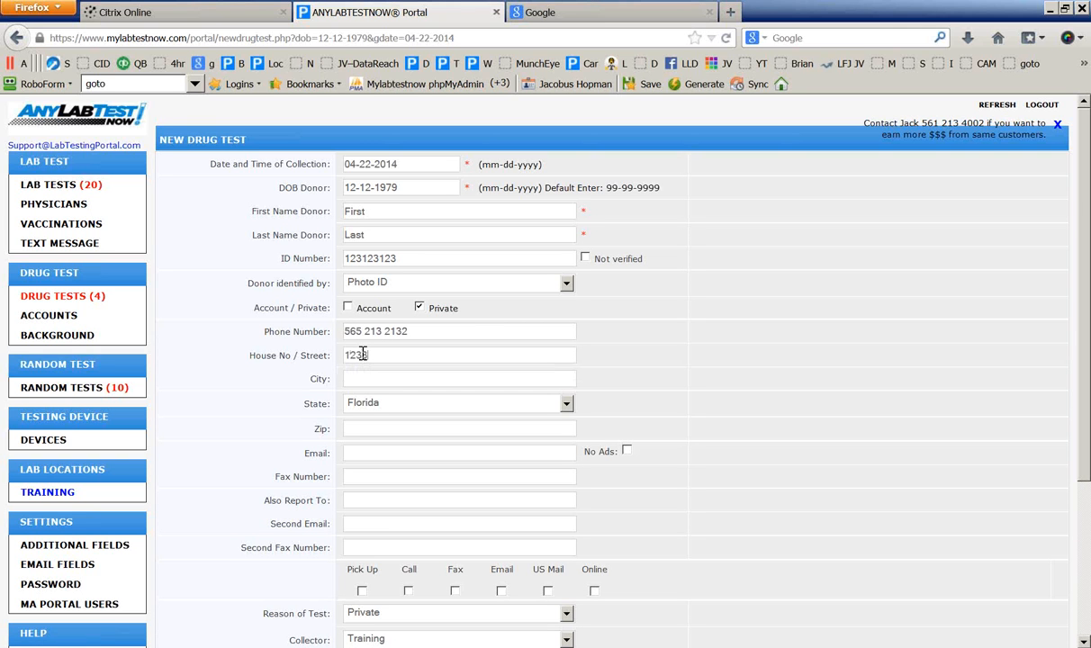
pyautogui.write(' Street')
pyautogui.write('Boc')
pyautogui.write('a Raton')
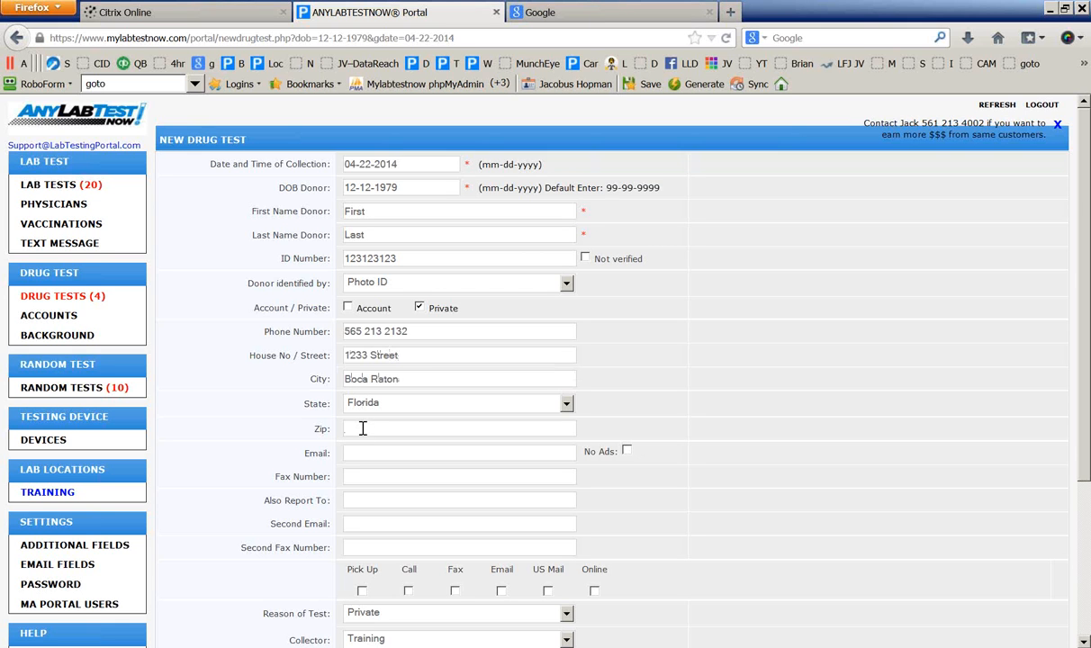
pyautogui.write('33428')
# Enter the donor's email address and fax number
pyautogui.click(371, 447)
pyautogui.write('asf')
pyautogui.press('BackSpace')
pyautogui.press('BackSpace')
pyautogui.press('BackSpace')
pyautogui.write('first.Last@testde')
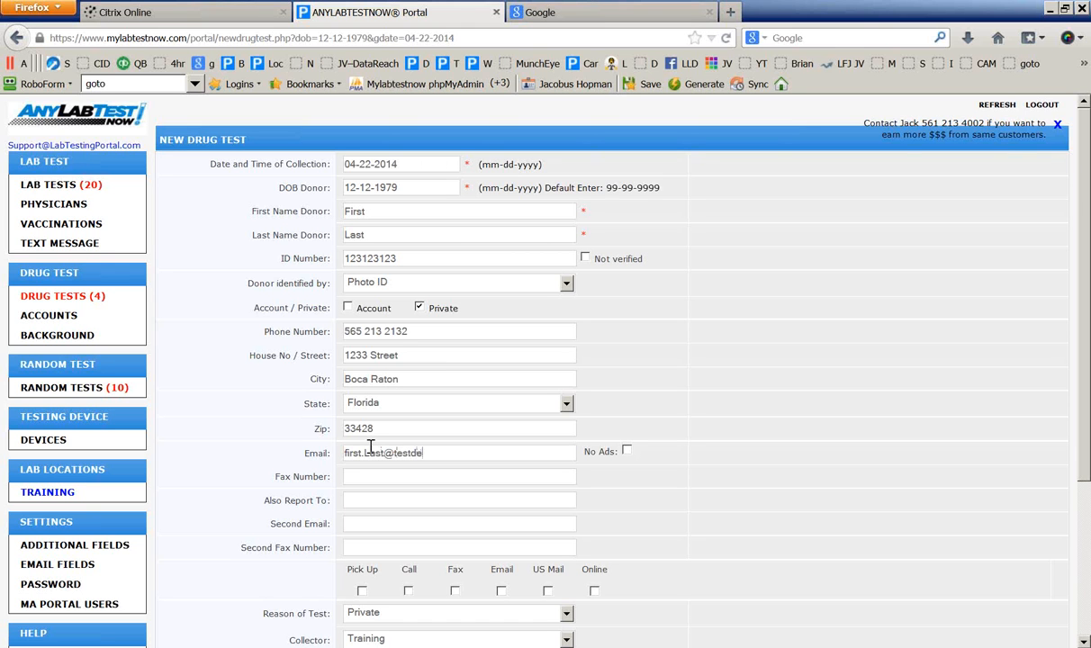
pyautogui.write('mo.com')
pyautogui.click(422, 479)
pyautogui.write('1231232131')
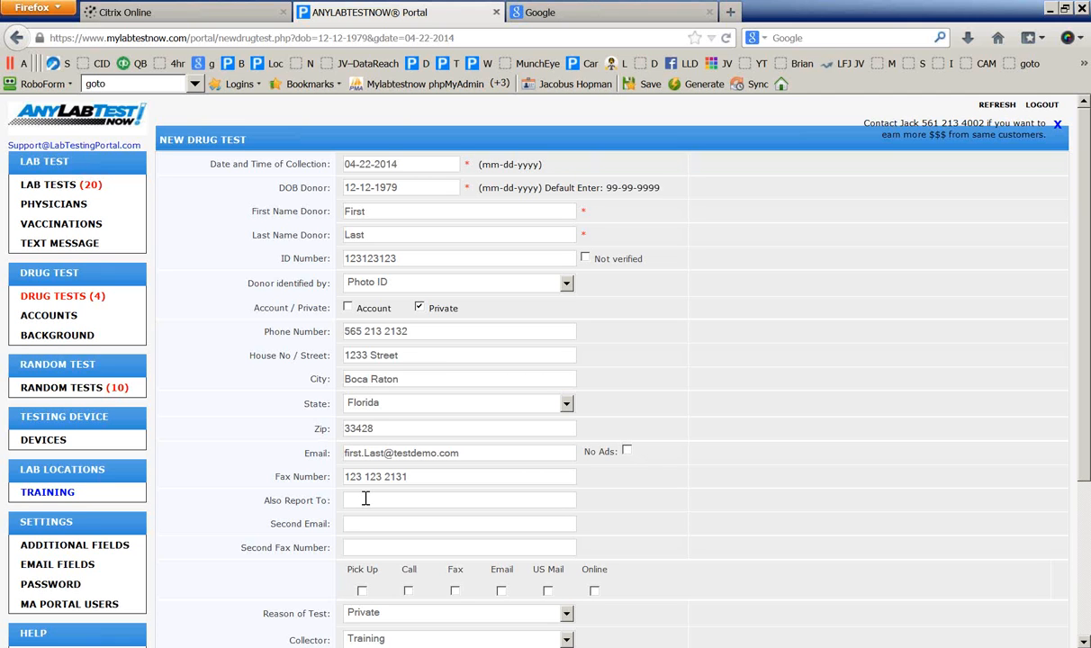
pyautogui.scroll(-3, 317, 539)
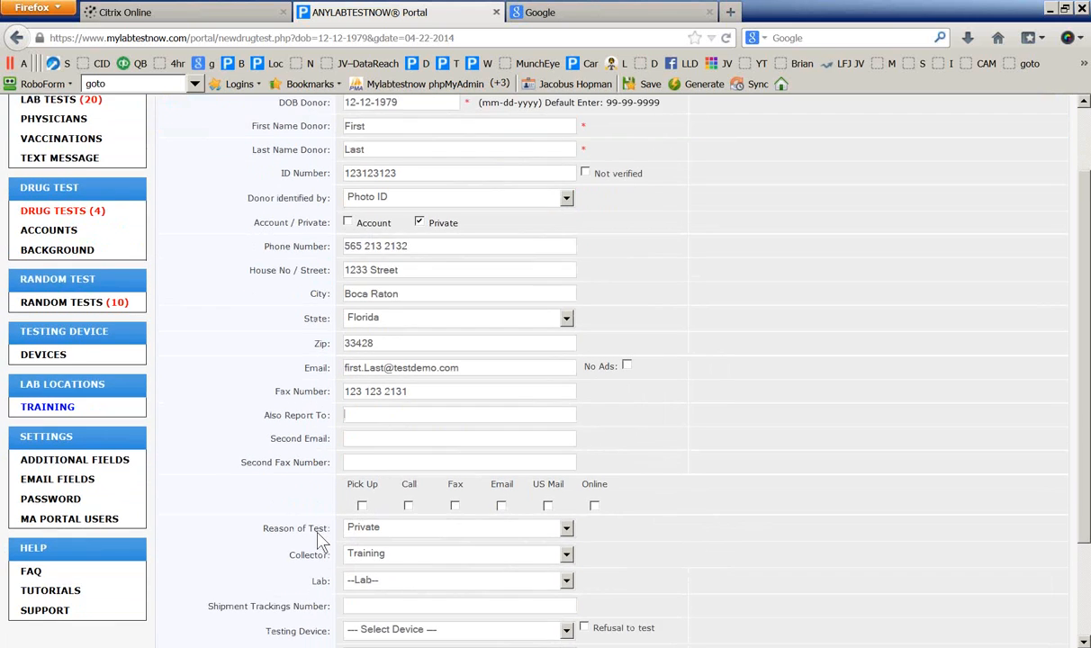
# Select Pick Up, Call and Email as result reporting methods
pyautogui.scroll(-1, 320, 540)
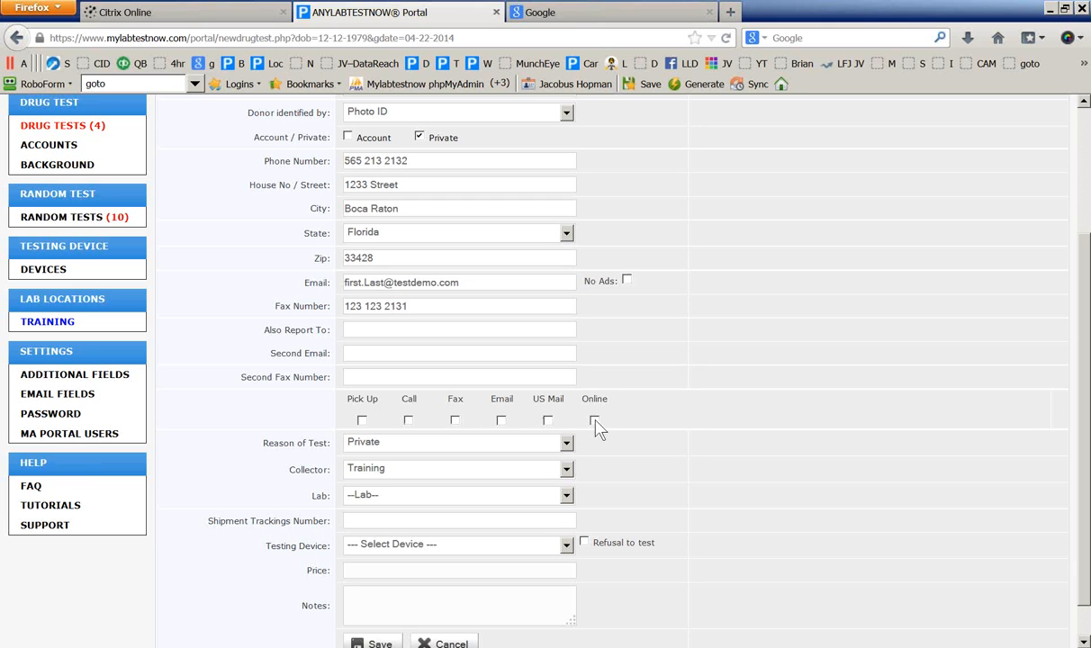
pyautogui.click(361, 419)
pyautogui.click(408, 420)
pyautogui.click(502, 421)
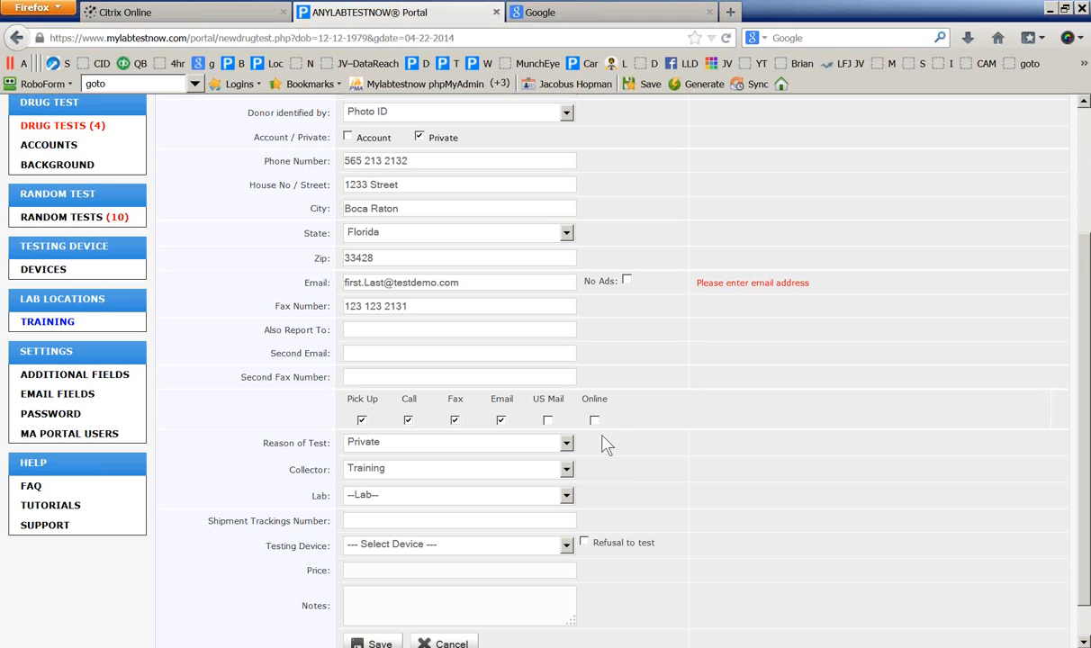
# Assign the last listed employee as collector and choose PSD-10M as the testing device
pyautogui.scroll(-1, 432, 477)
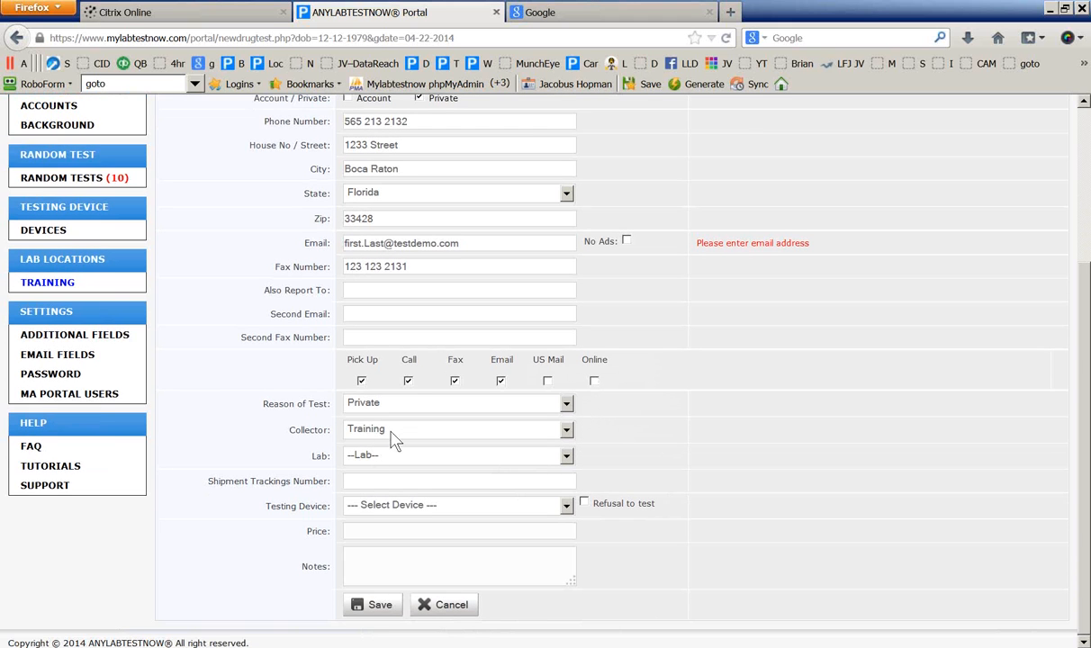
pyautogui.click(397, 430)
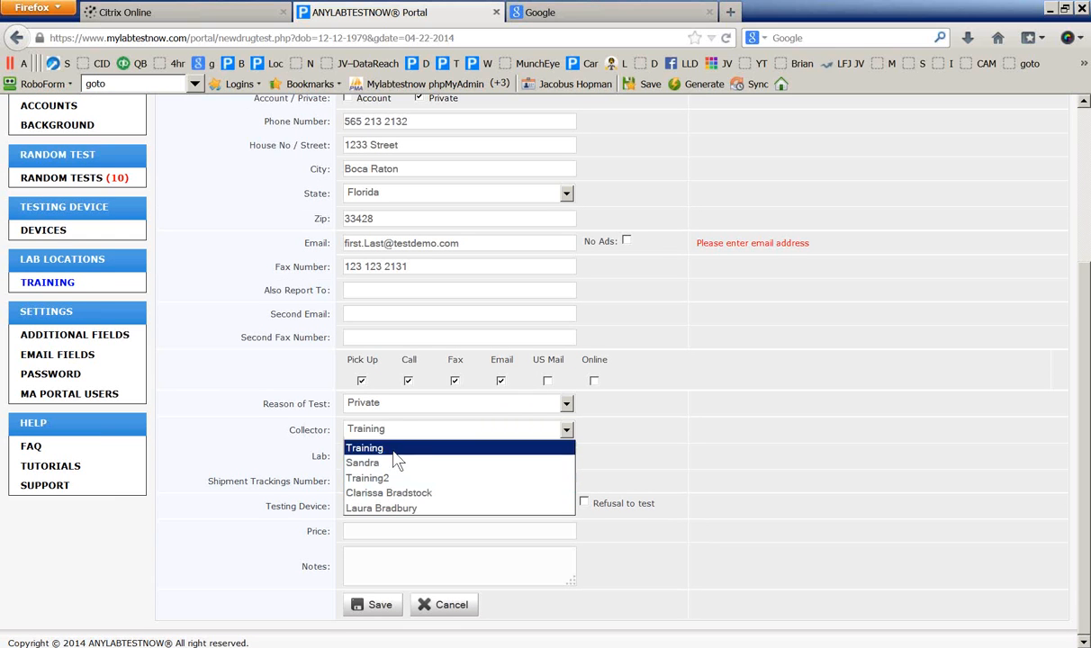
pyautogui.click(383, 510)
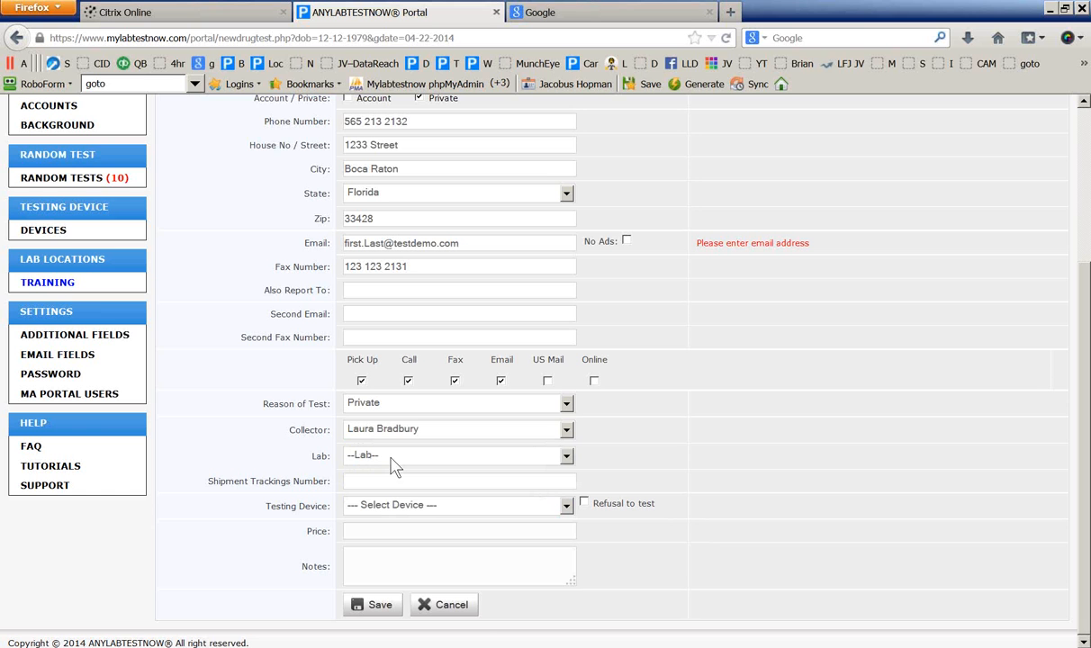
pyautogui.click(399, 509)
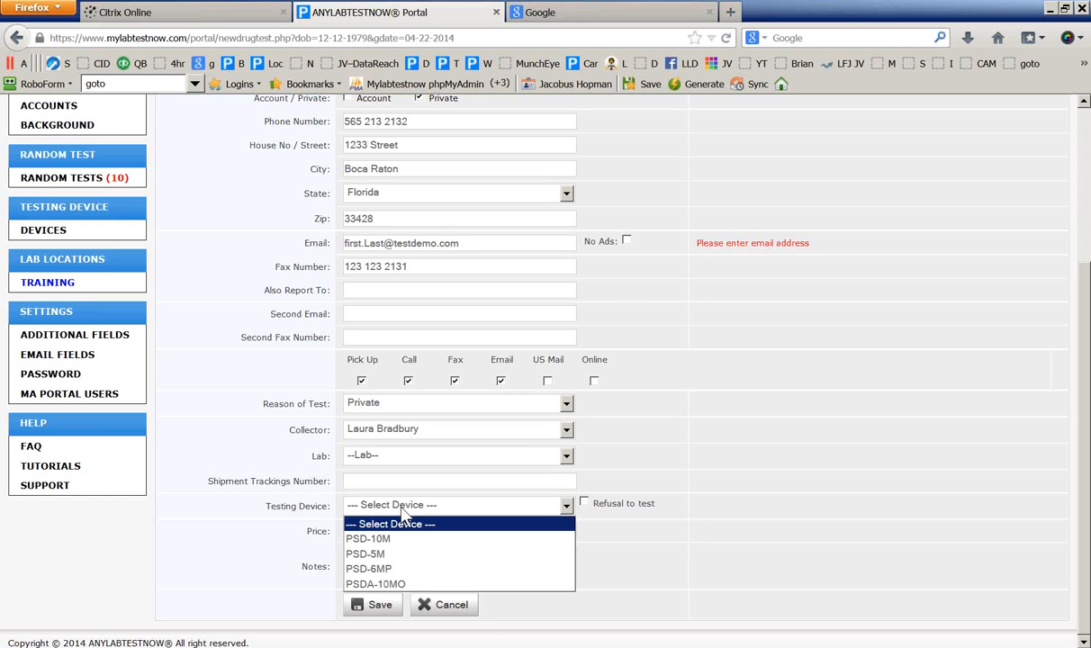
pyautogui.click(393, 543)
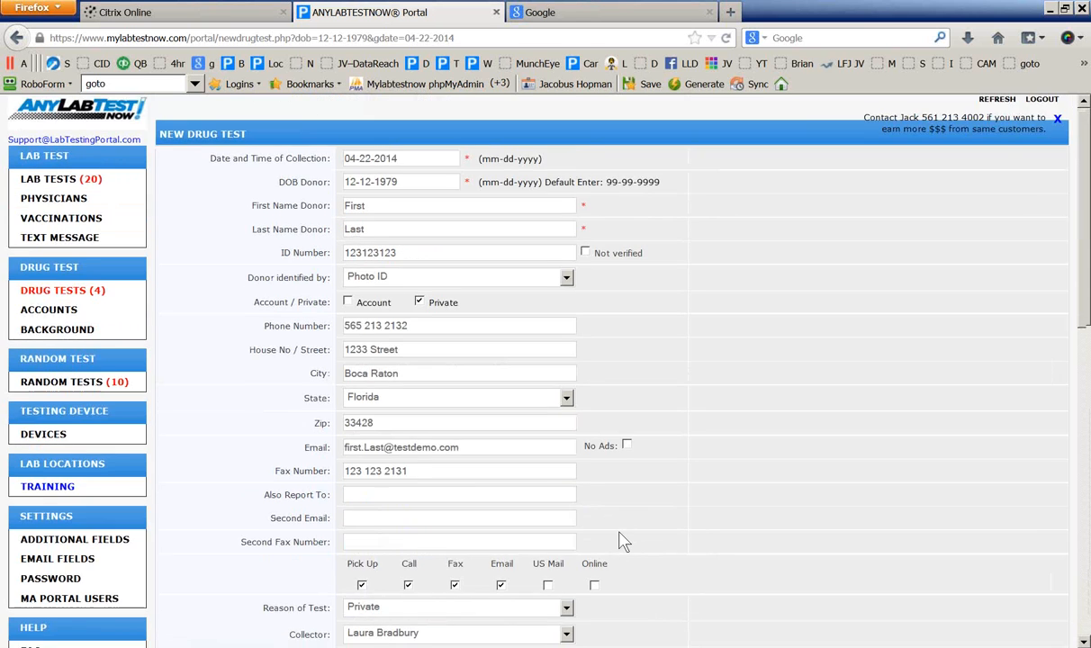
# Set Methadone (MTD) to Presumptive Positive, then revert it to Negative
pyautogui.scroll(-5, 397, 290)
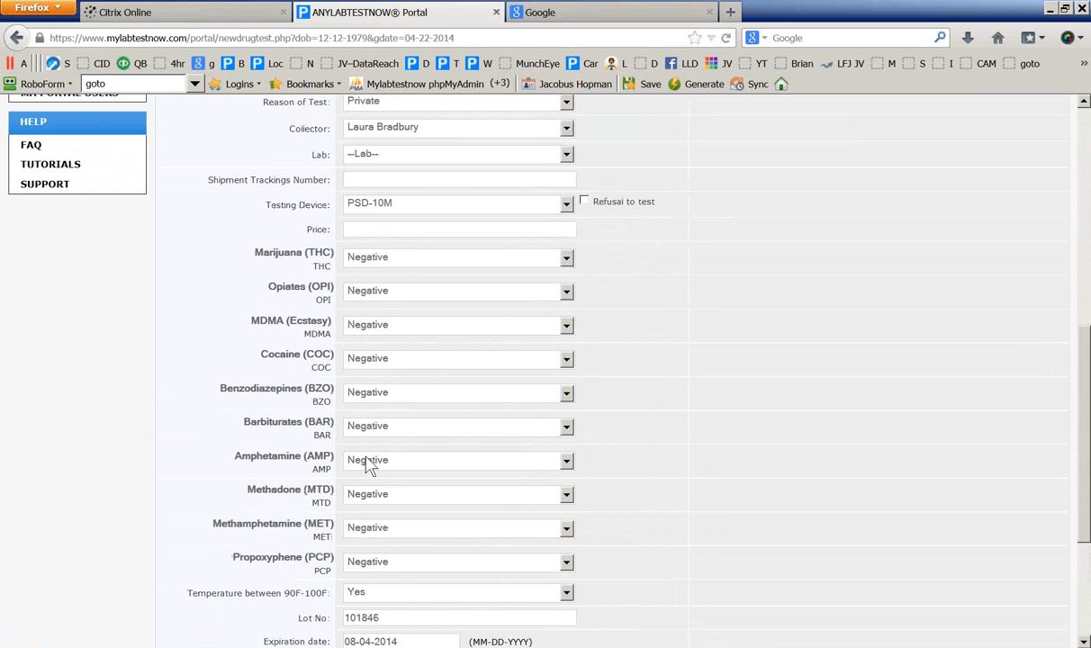
pyautogui.scroll(-1, 375, 459)
pyautogui.scroll(-1, 396, 432)
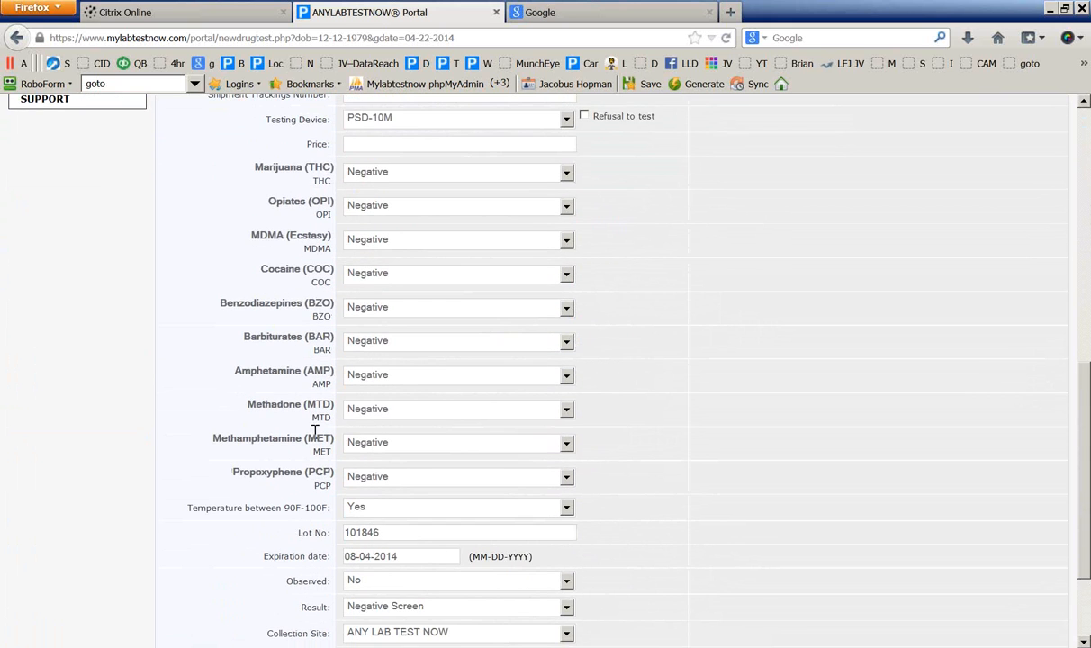
pyautogui.scroll(-2, 419, 426)
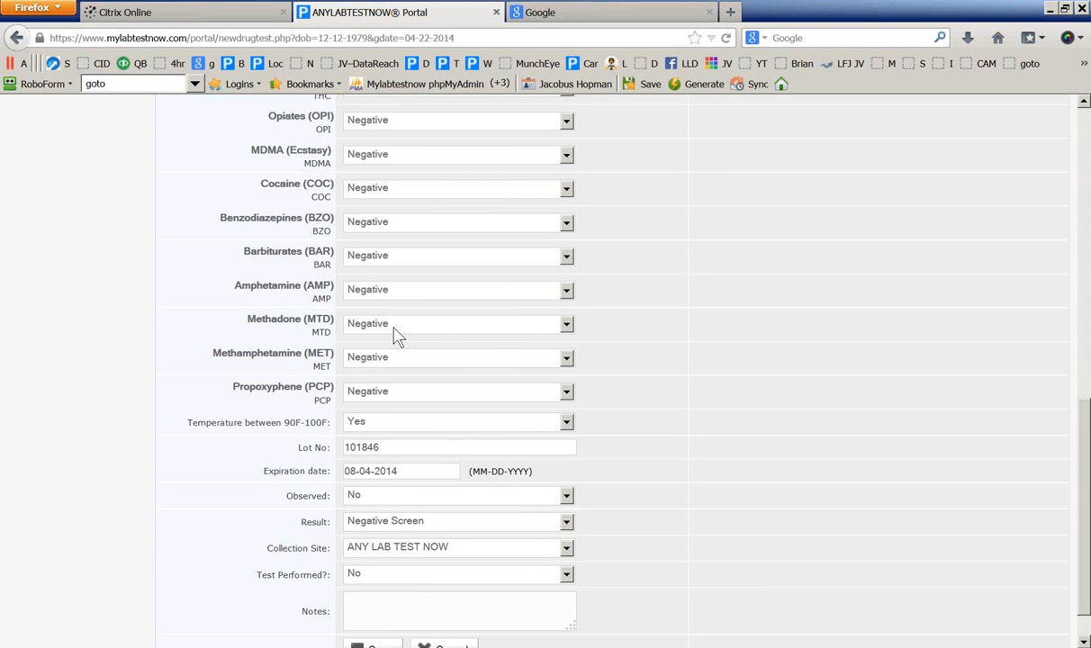
pyautogui.click(381, 330)
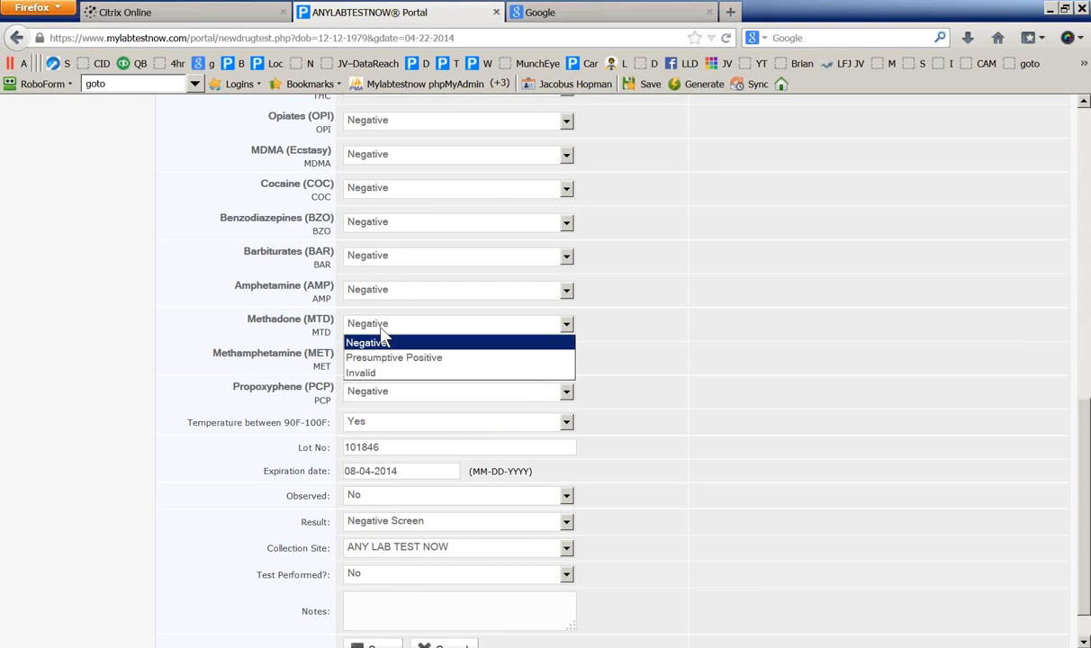
pyautogui.click(394, 357)
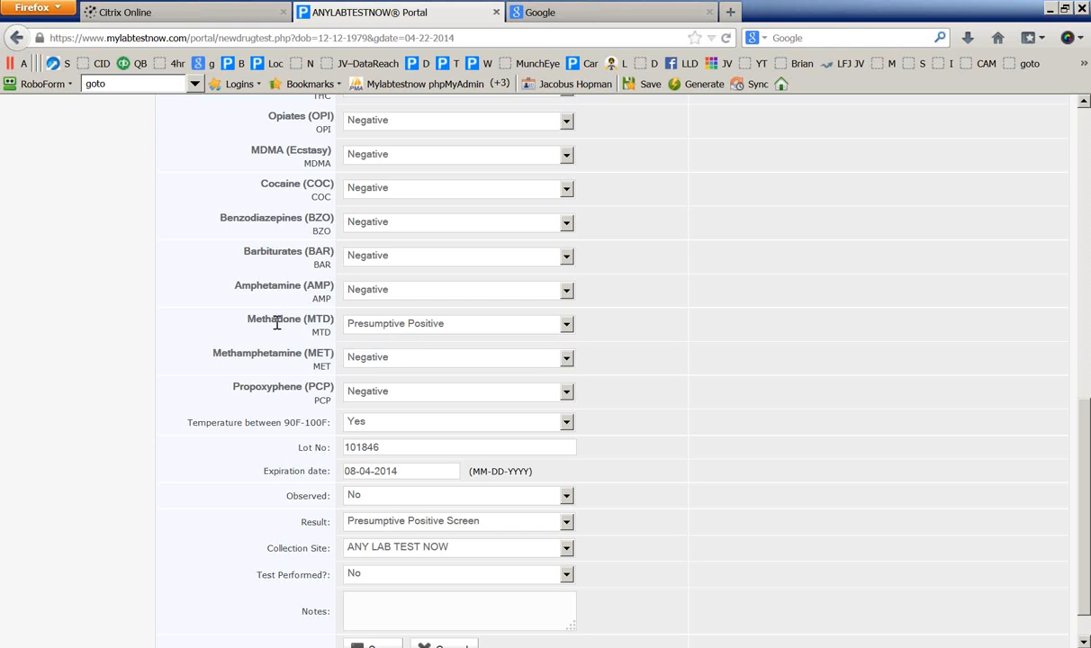
pyautogui.click(351, 324)
pyautogui.click(368, 342)
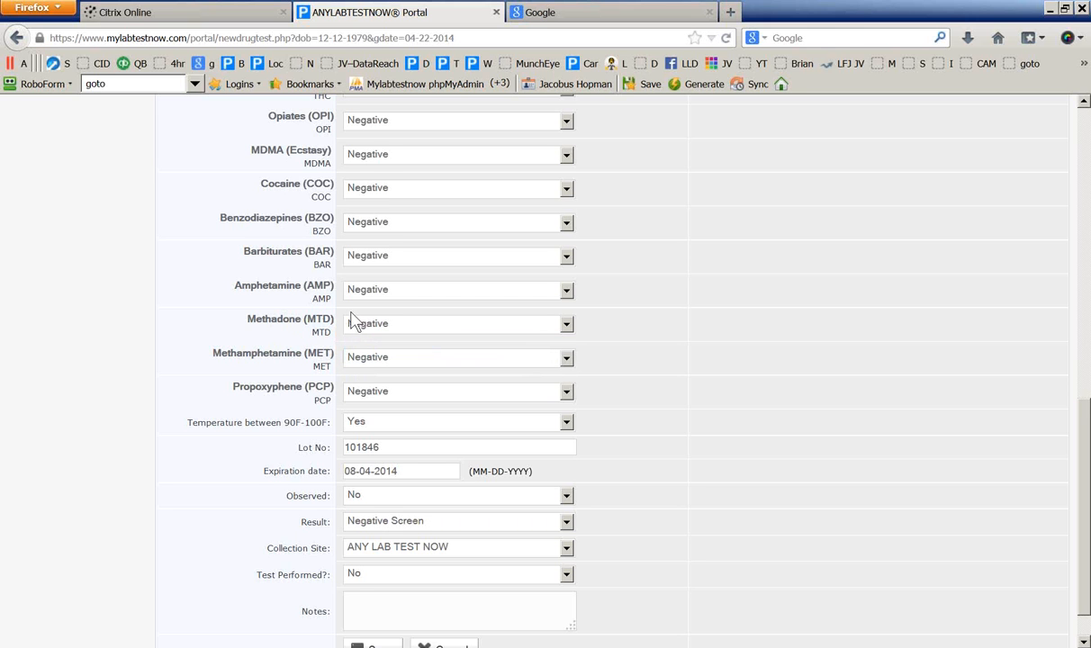
# Mark Marijuana (THC) Presumptive Positive and set Test Performed? to Yes
pyautogui.scroll(2, 365, 365)
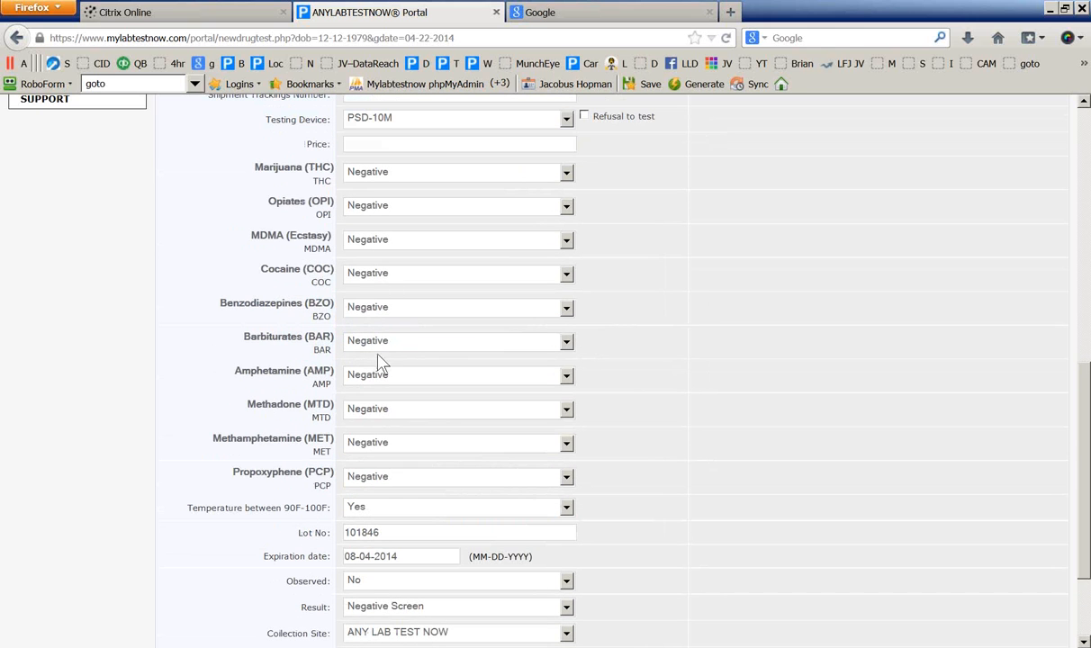
pyautogui.click(378, 173)
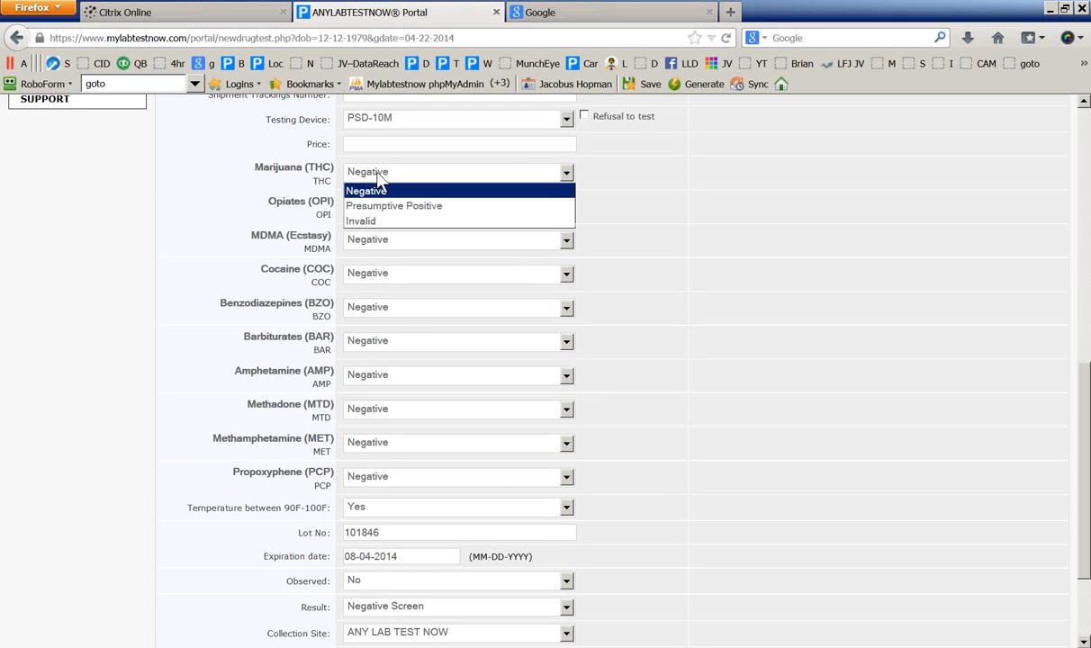
pyautogui.click(353, 206)
pyautogui.scroll(-3, 222, 358)
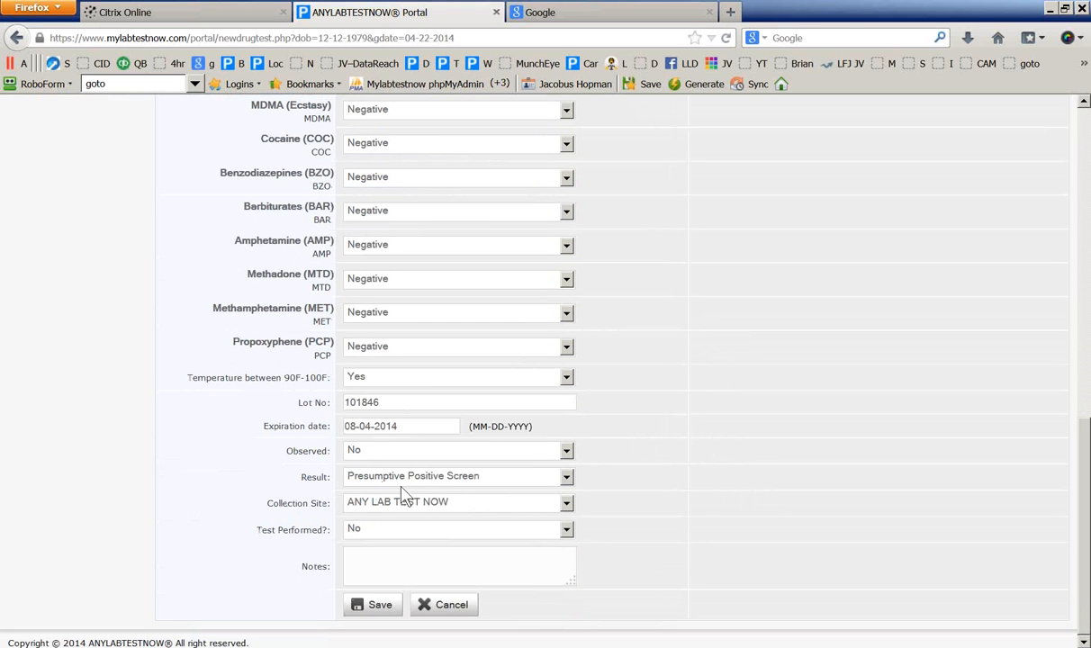
pyautogui.click(372, 533)
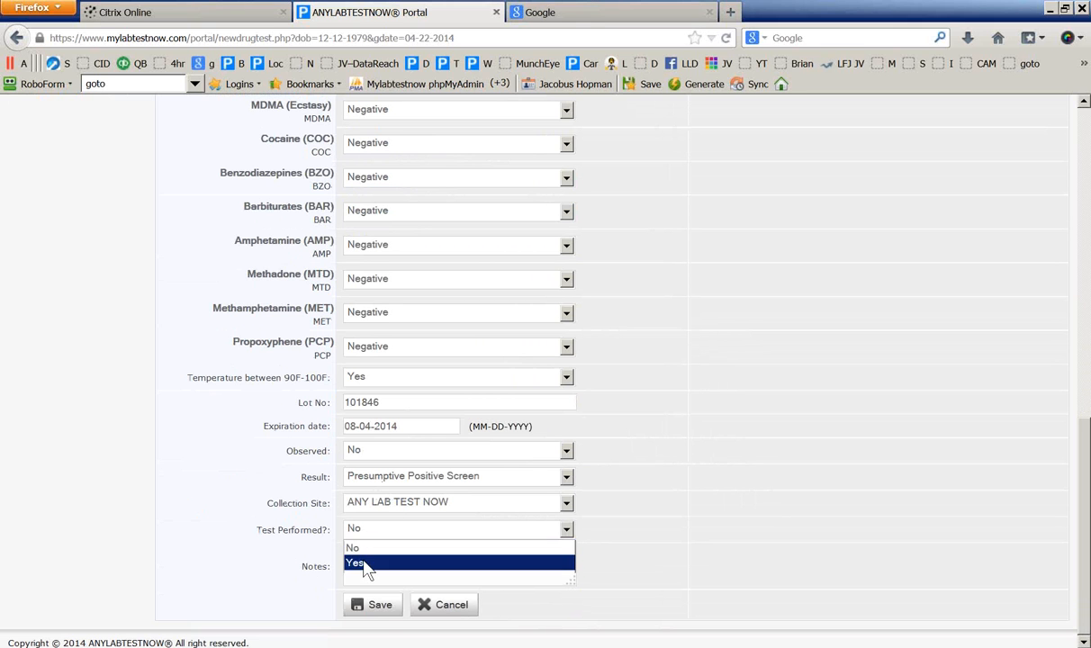
pyautogui.click(366, 564)
# Save the drug test, view its Drug Detail Report without printing, and close the report tab
pyautogui.click(377, 607)
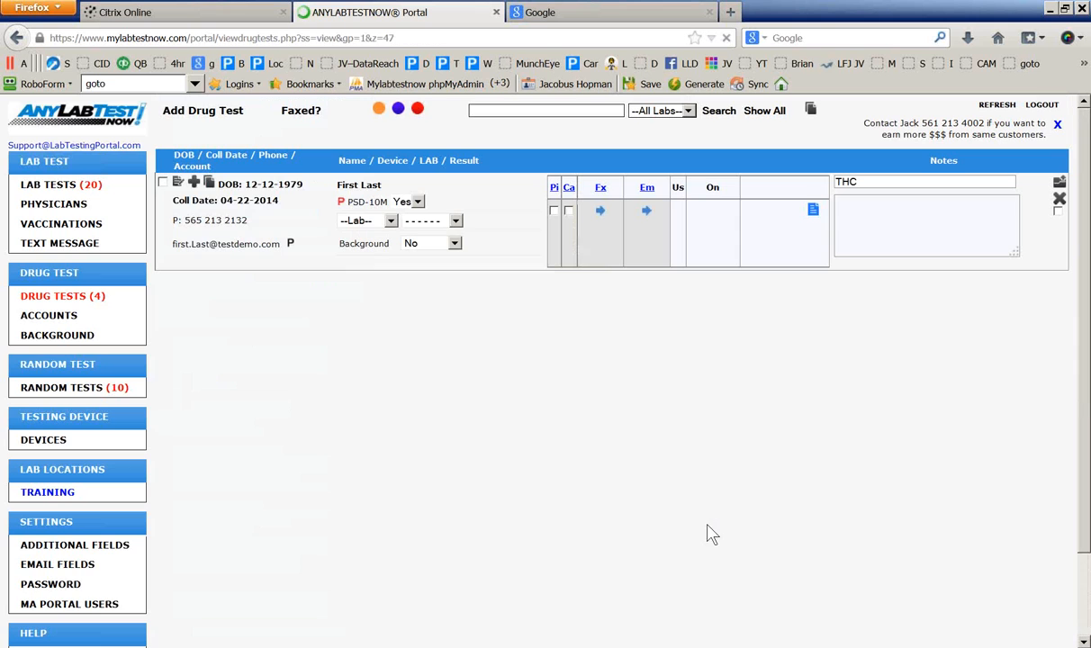
pyautogui.click(813, 210)
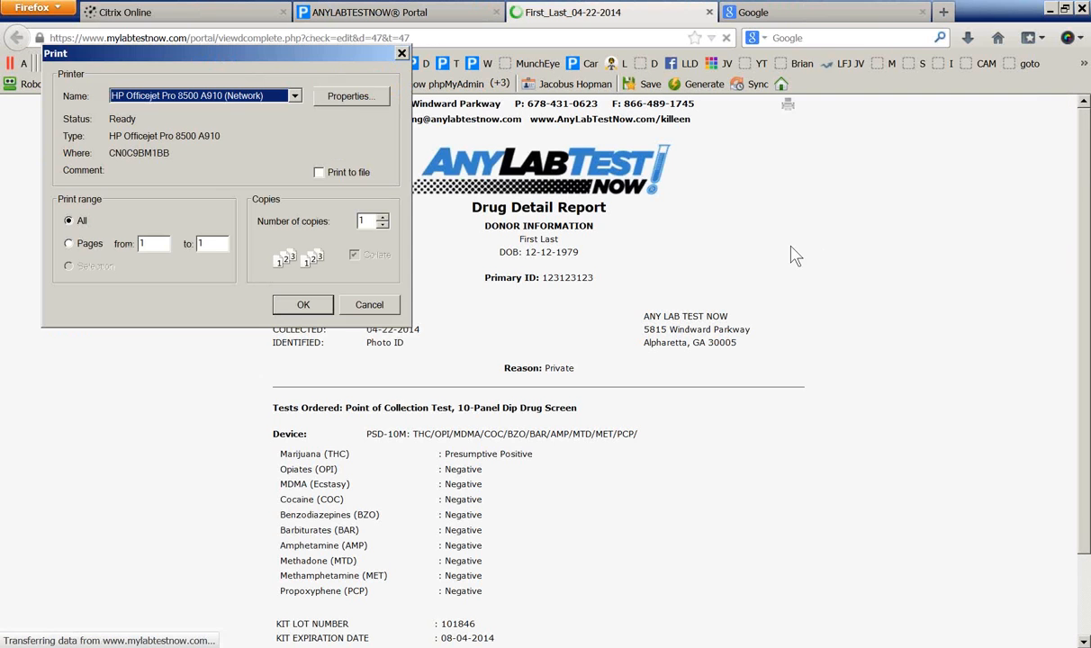
pyautogui.click(368, 304)
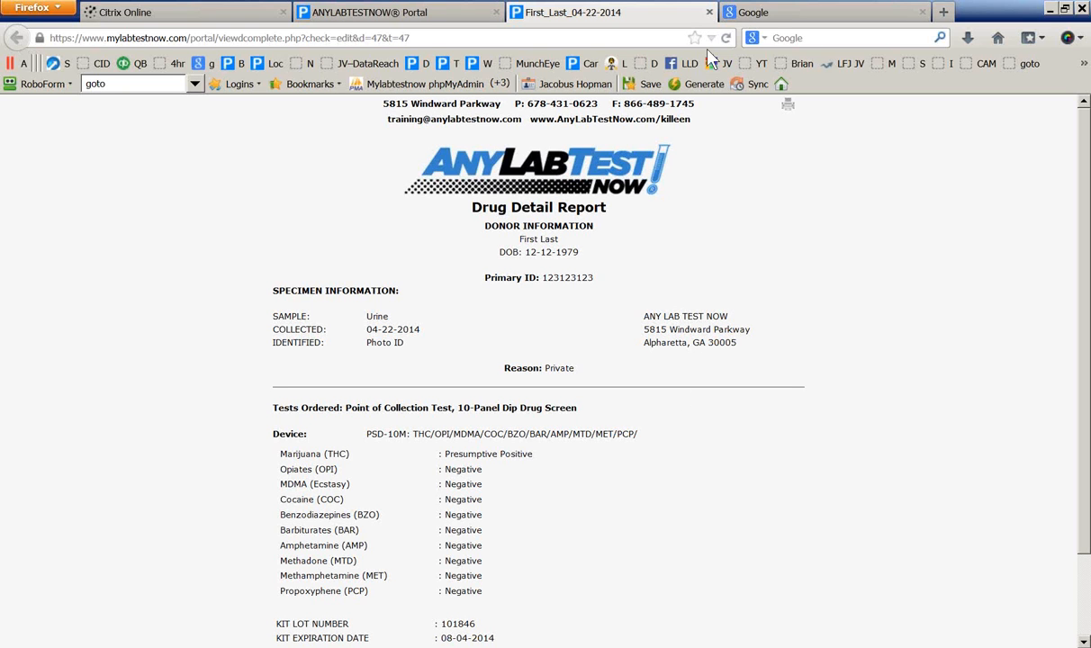
pyautogui.click(787, 109)
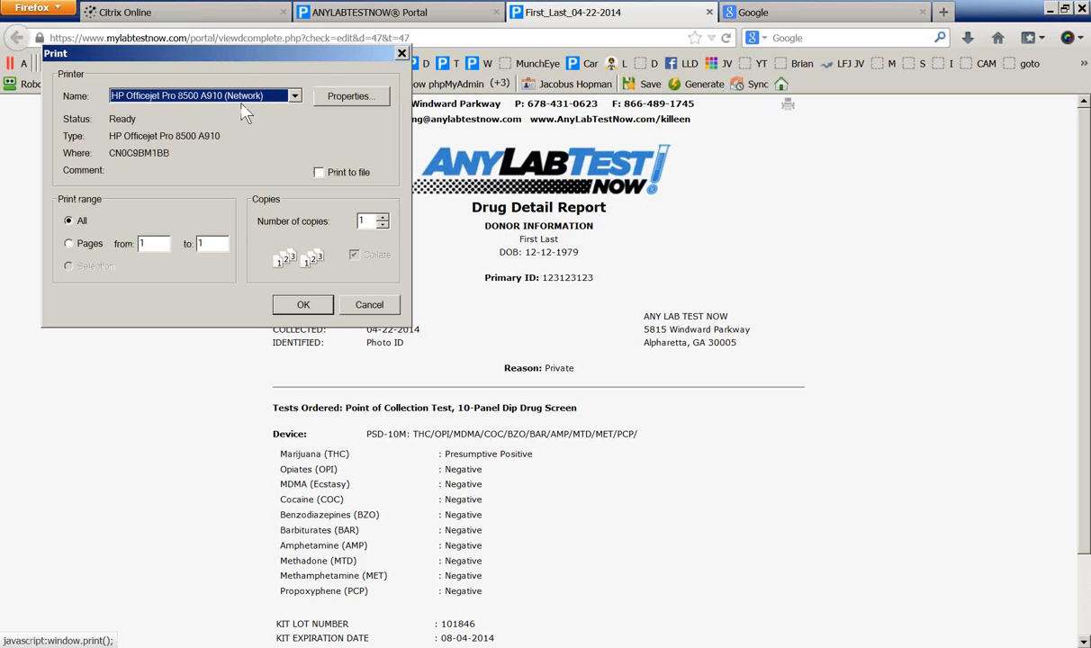
pyautogui.click(369, 305)
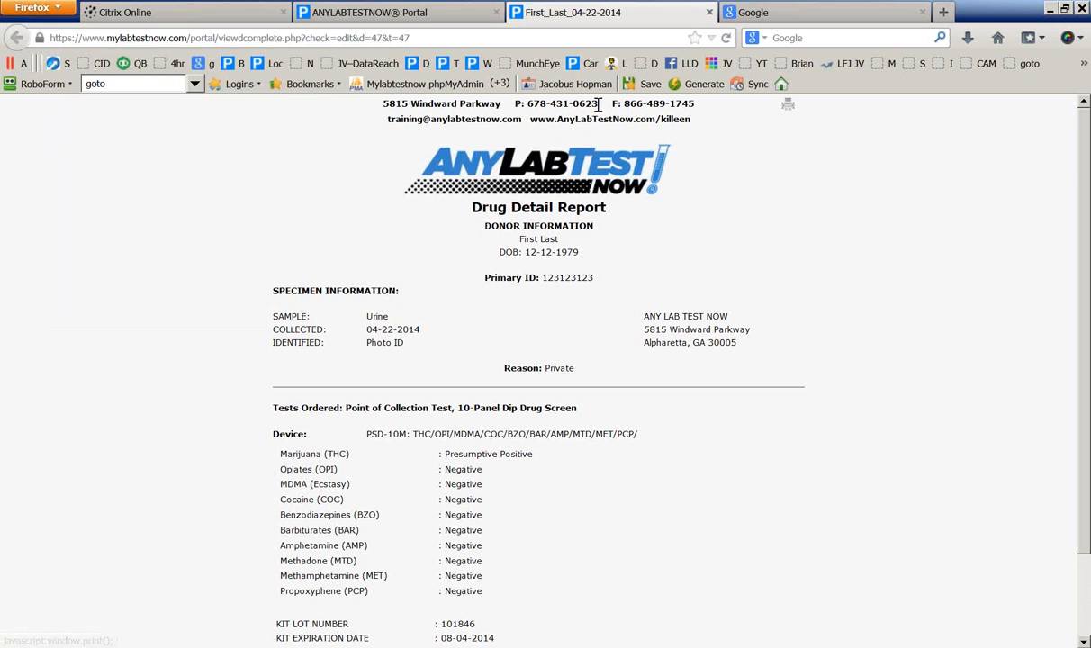
pyautogui.click(710, 12)
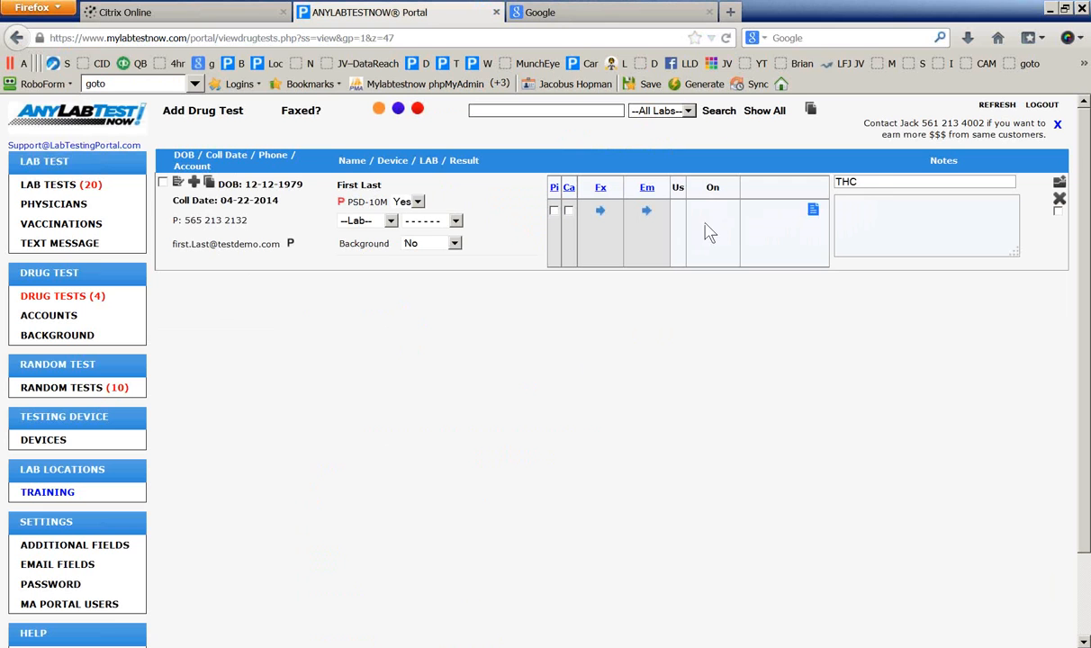
# Highlight THC in the test's notes and assign Alere as the test's lab
pyautogui.moveTo(866, 183); pyautogui.dragTo(835, 183)
pyautogui.click(861, 216)
pyautogui.click(391, 221)
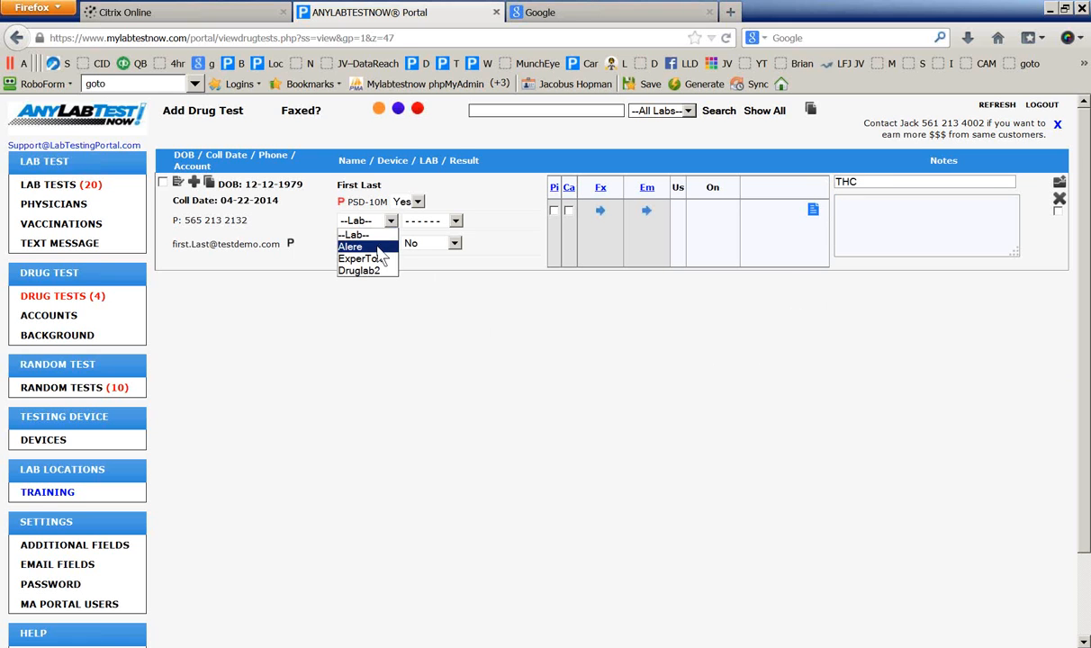
pyautogui.click(350, 245)
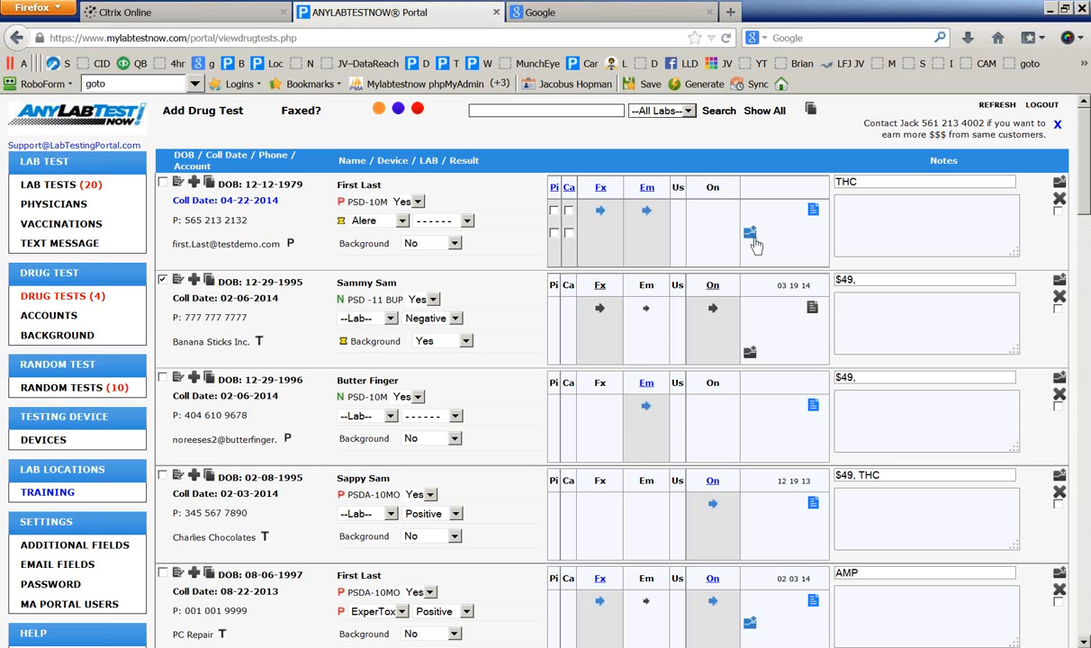
# Attach test.pdf as the lab document for the new THC drug test
pyautogui.click(750, 233)
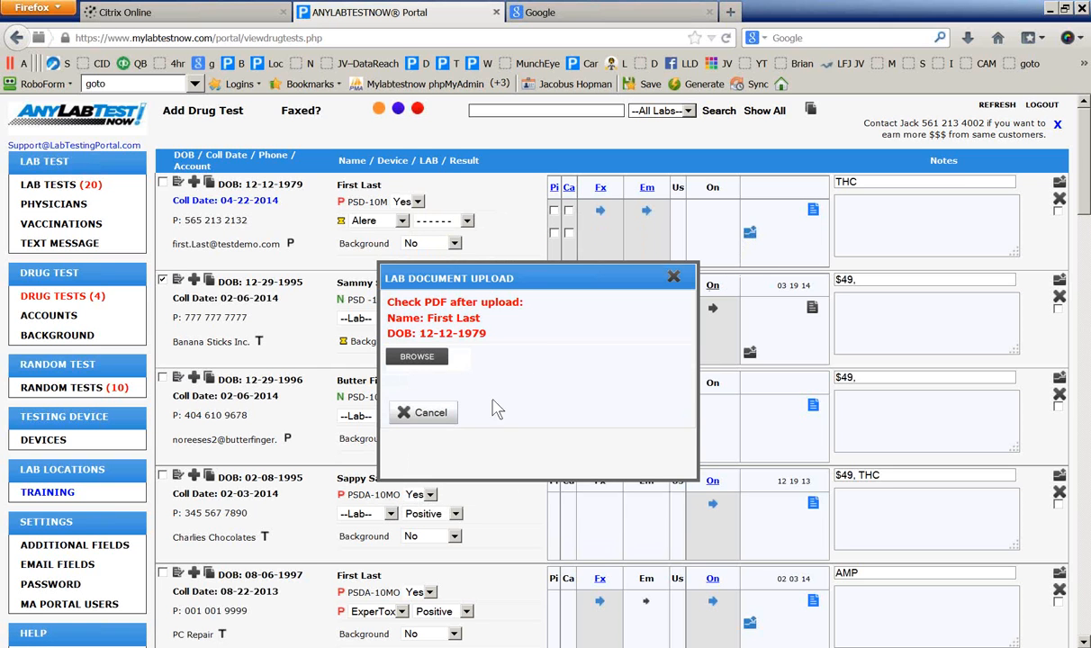
pyautogui.click(420, 359)
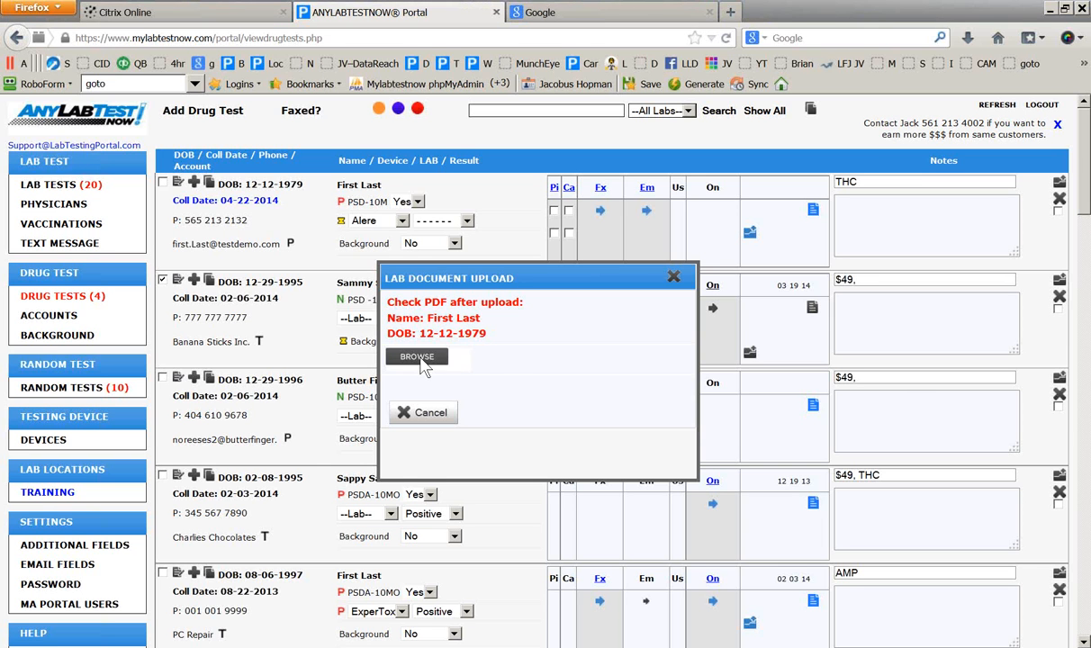
pyautogui.click(527, 371)
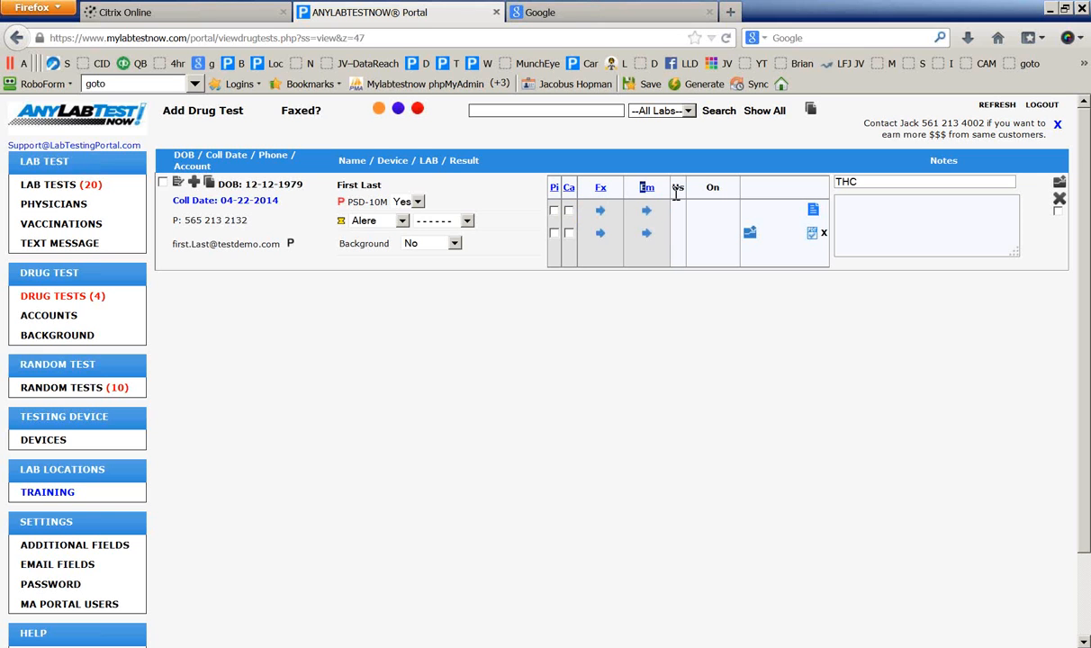
pyautogui.moveTo(673, 189); pyautogui.dragTo(717, 194)
pyautogui.moveTo(334, 200); pyautogui.dragTo(344, 197)
pyautogui.click(378, 288)
pyautogui.click(812, 234)
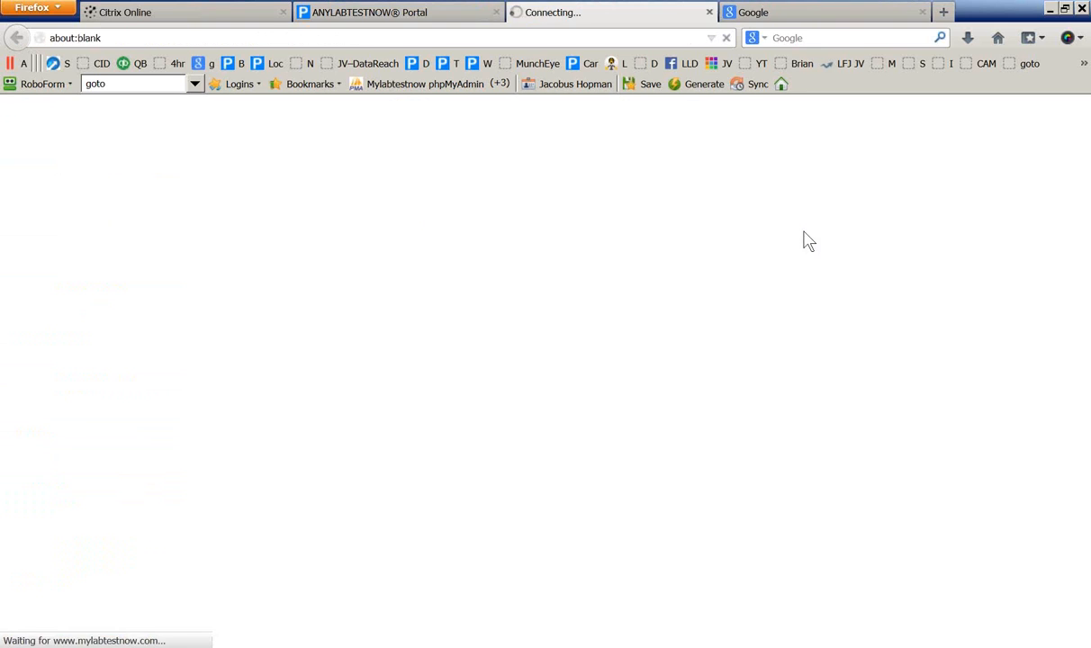
pyautogui.click(709, 12)
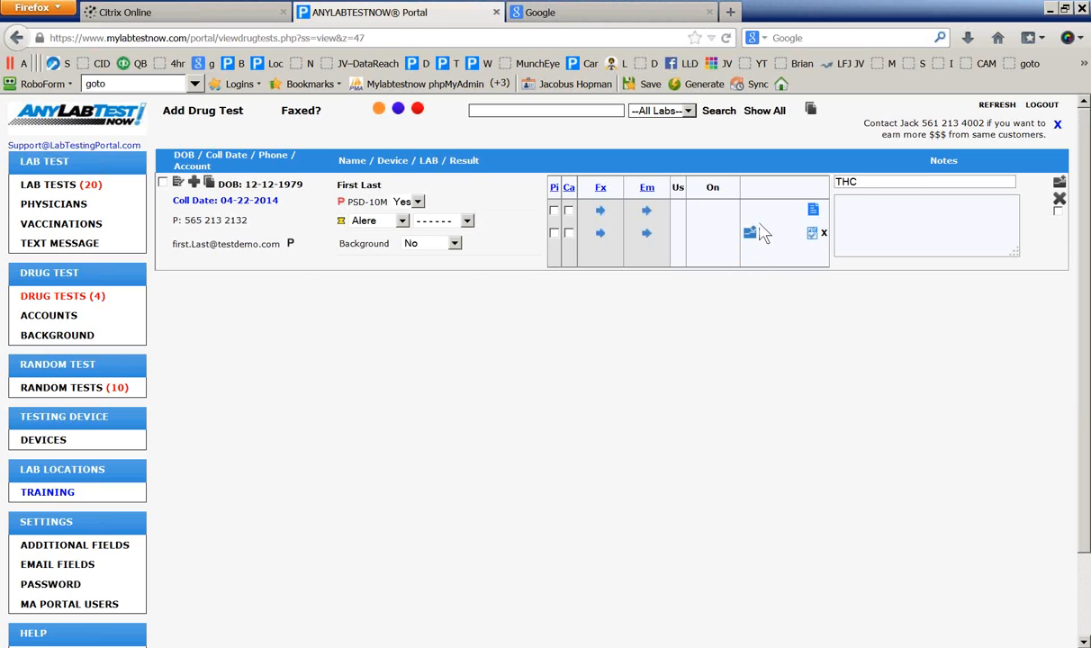
# Set the Alere result to Negative, tick Ca, and bring up the Send Fax form for the report
pyautogui.click(466, 222)
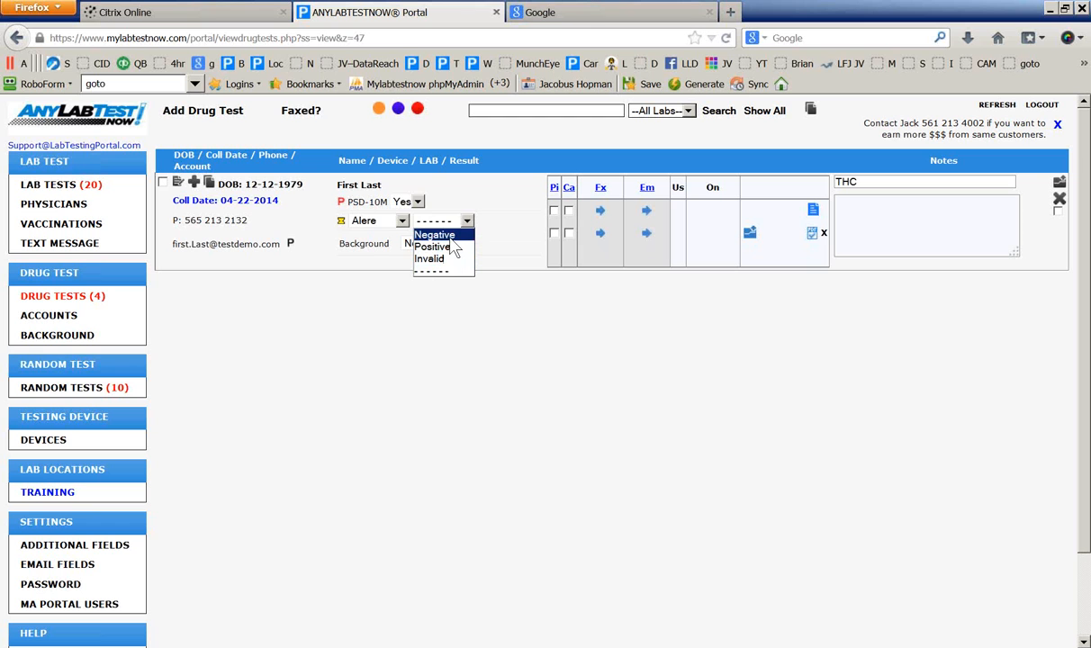
pyautogui.click(451, 236)
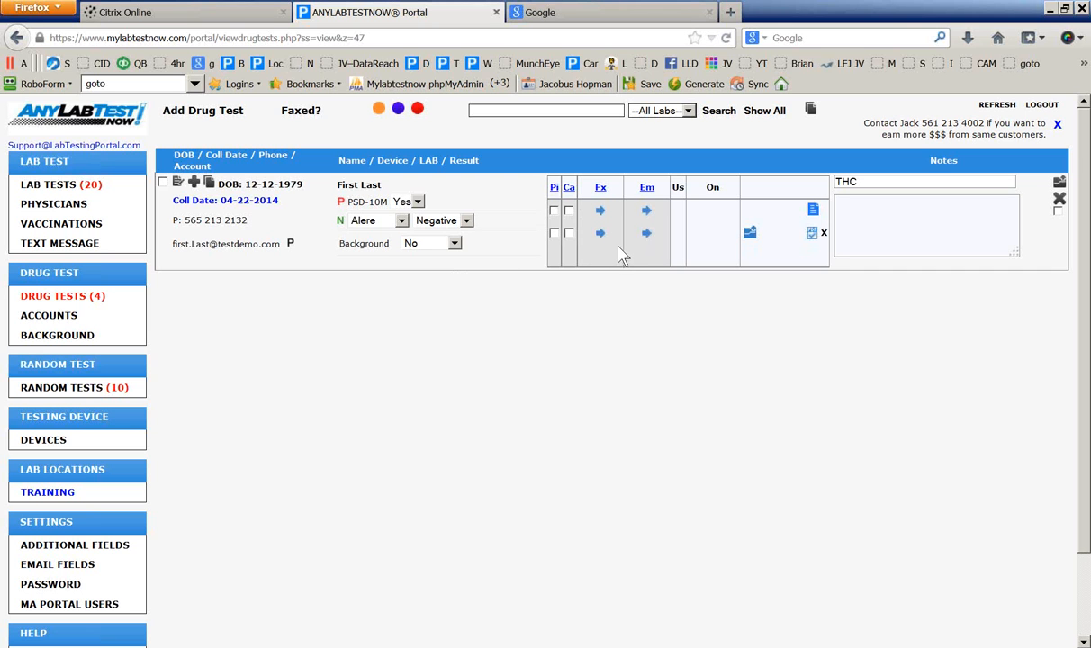
pyautogui.click(568, 211)
pyautogui.click(601, 213)
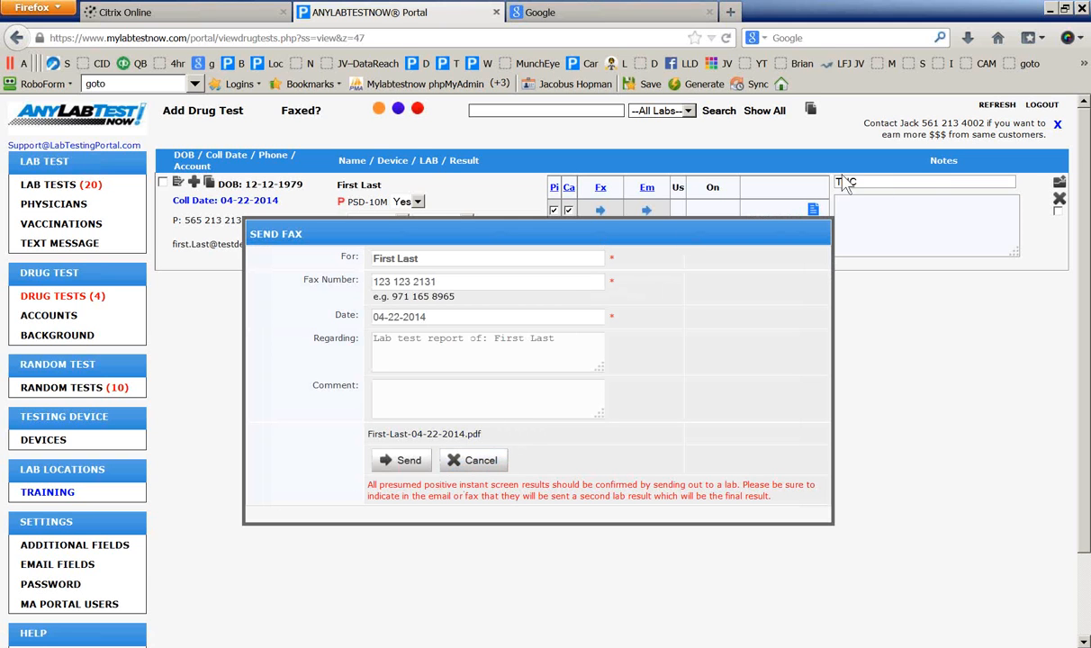
pyautogui.moveTo(379, 487); pyautogui.dragTo(773, 496)
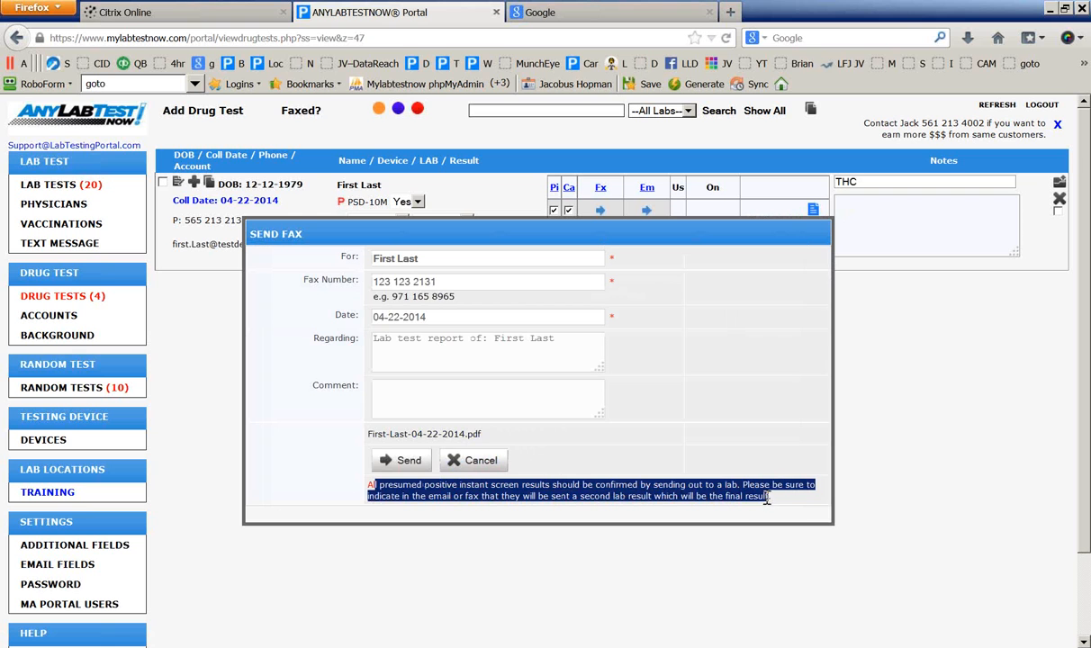
pyautogui.click(473, 460)
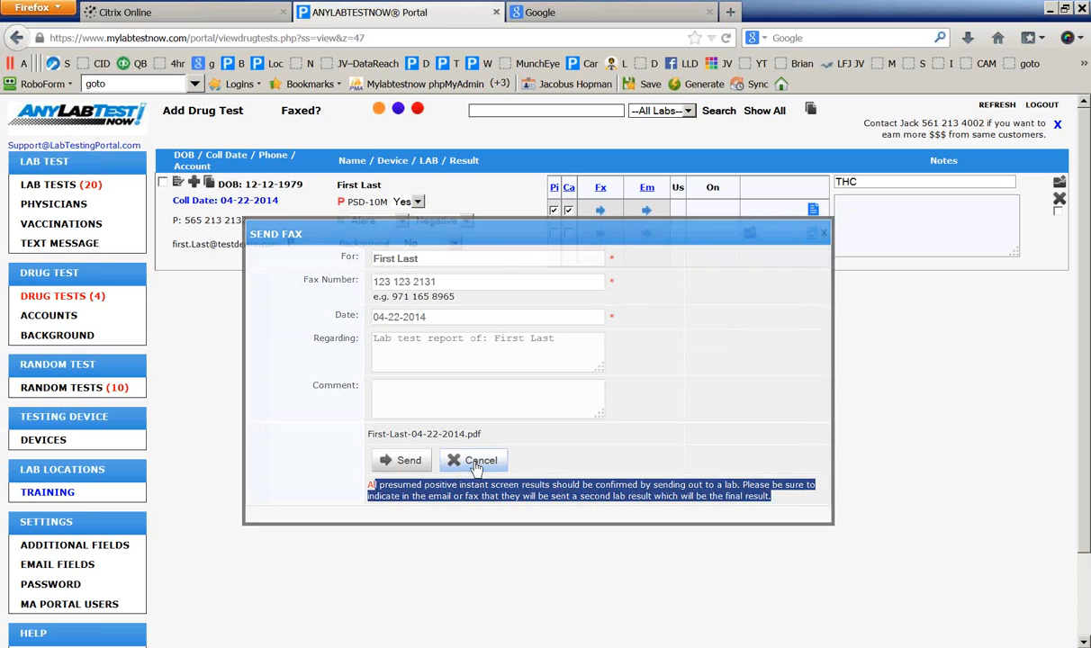
pyautogui.click(647, 210)
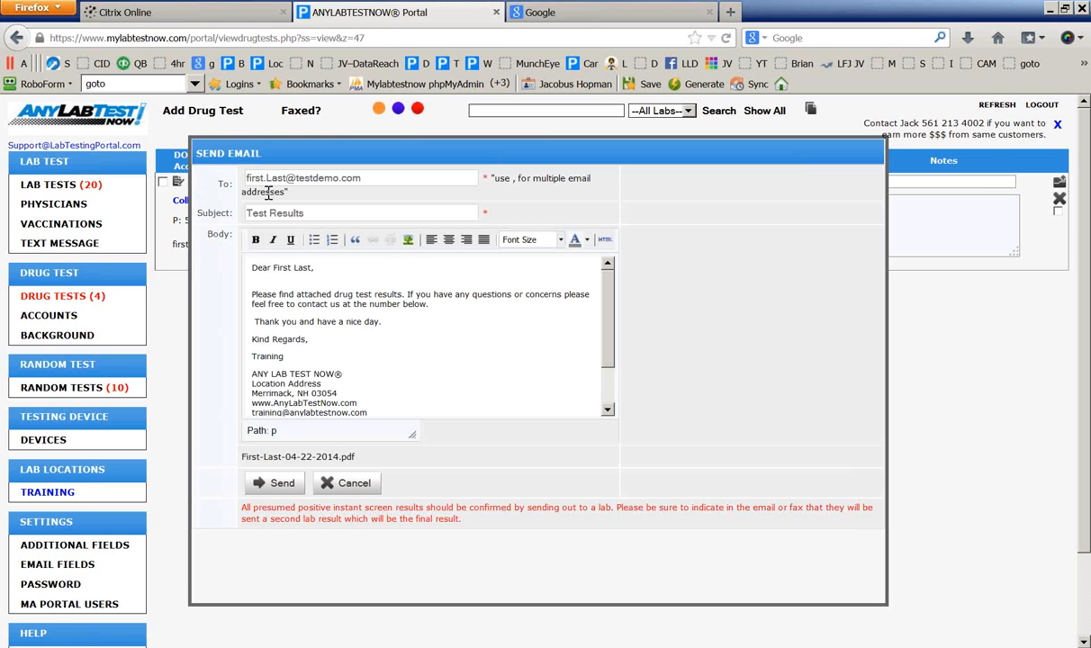
pyautogui.moveTo(377, 182); pyautogui.dragTo(221, 171)
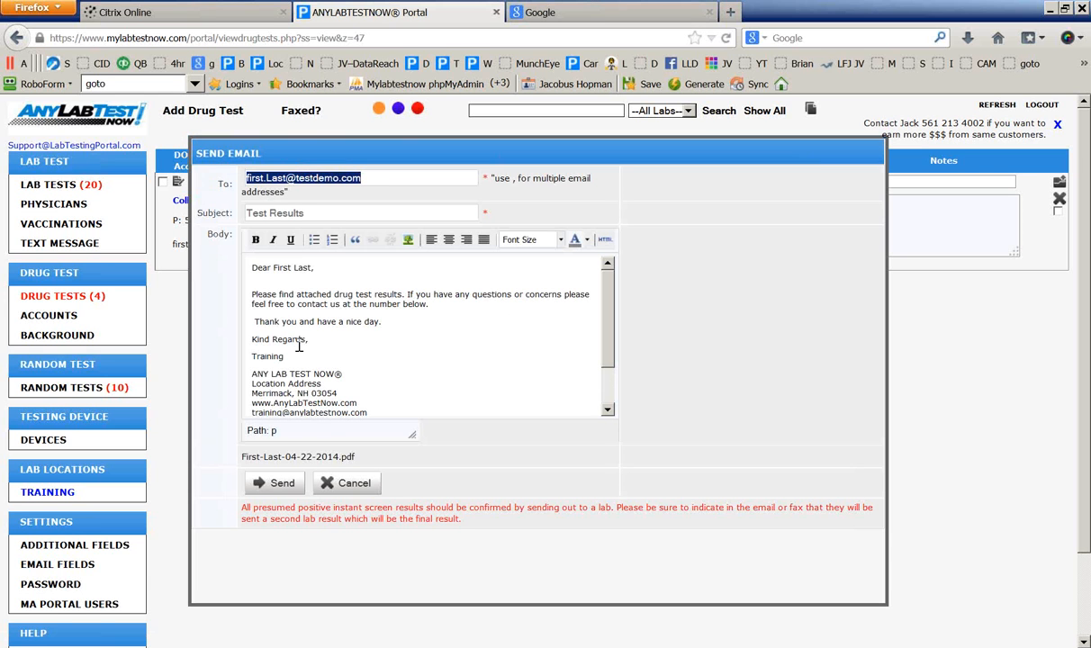
pyautogui.moveTo(394, 404); pyautogui.dragTo(236, 261)
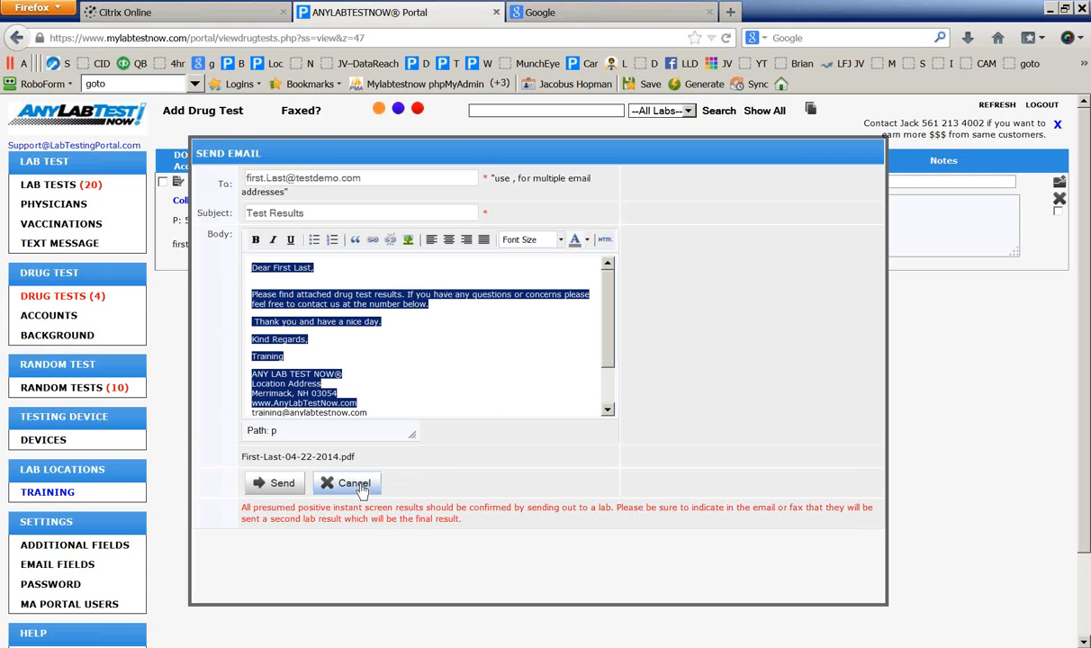
pyautogui.click(315, 458)
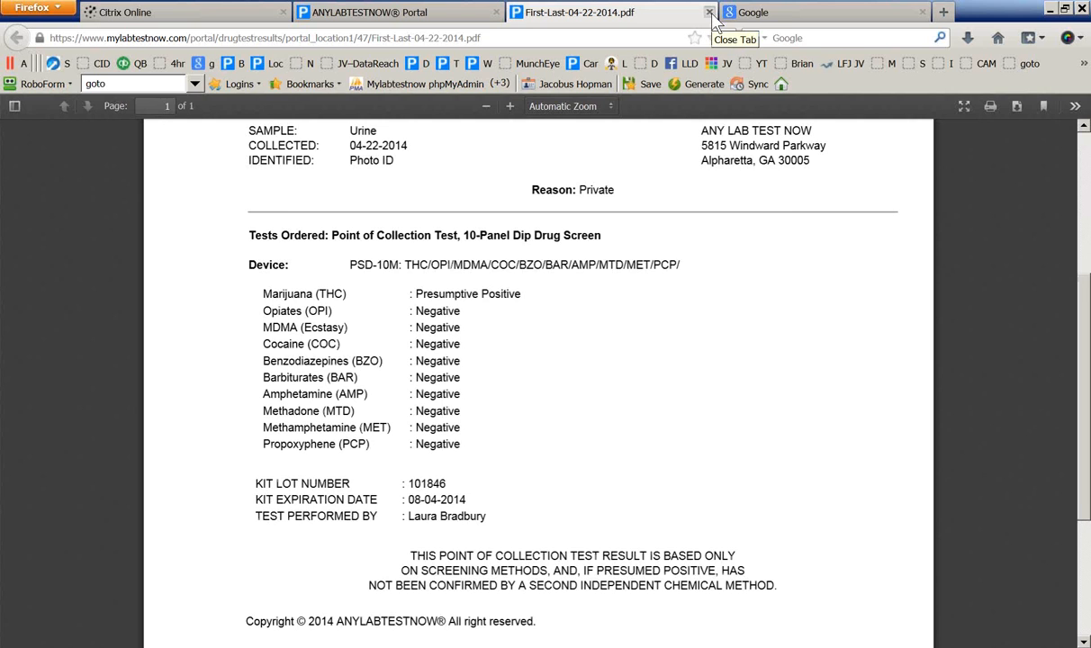
pyautogui.click(711, 12)
pyautogui.click(342, 483)
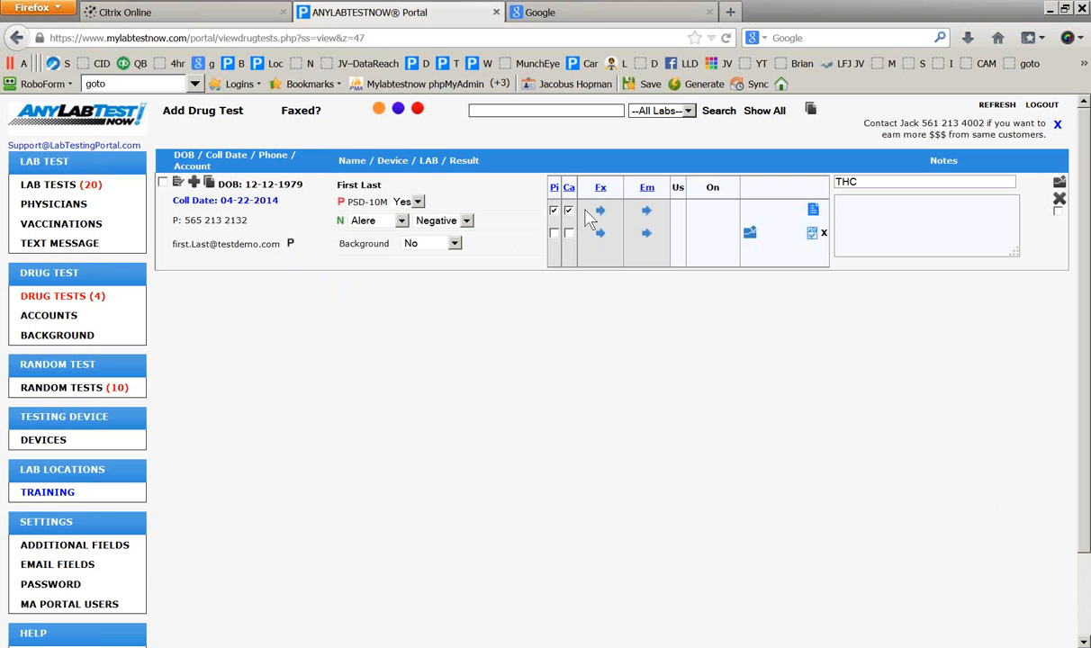
# Tick Pick Up and Call on the second result line and check off the first test in the list
pyautogui.click(554, 233)
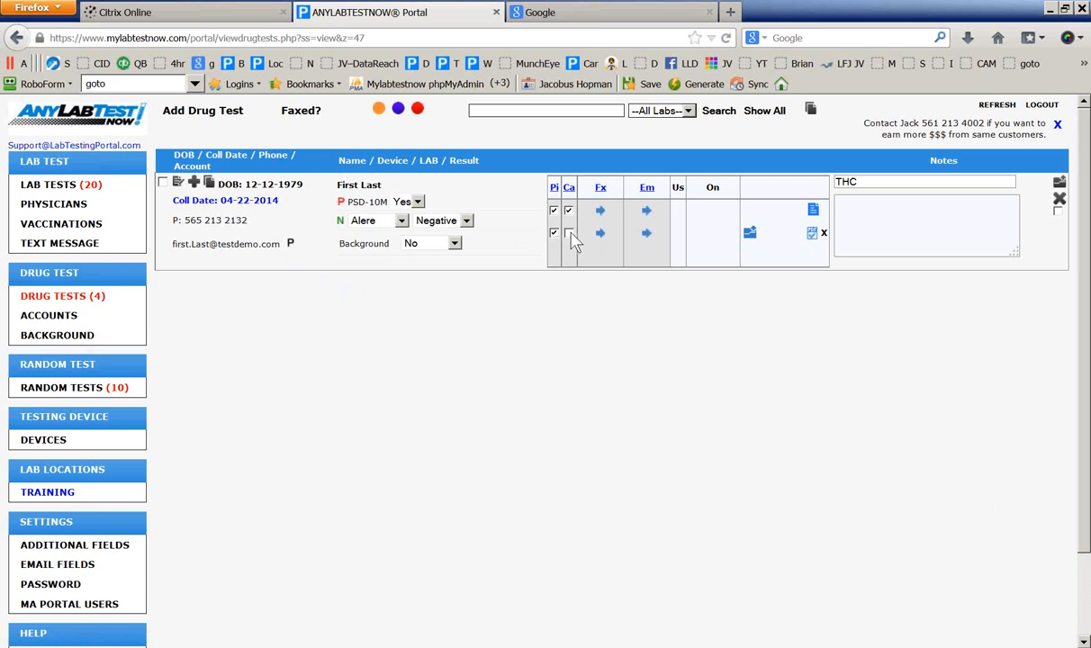
pyautogui.click(569, 233)
pyautogui.click(163, 183)
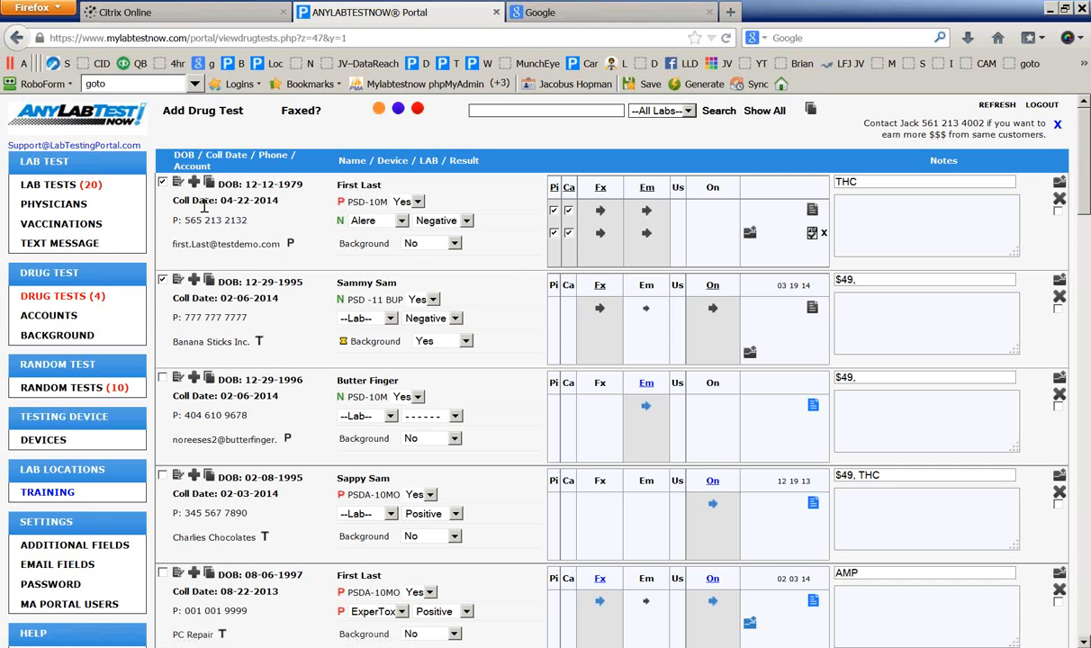
pyautogui.click(163, 183)
pyautogui.click(211, 115)
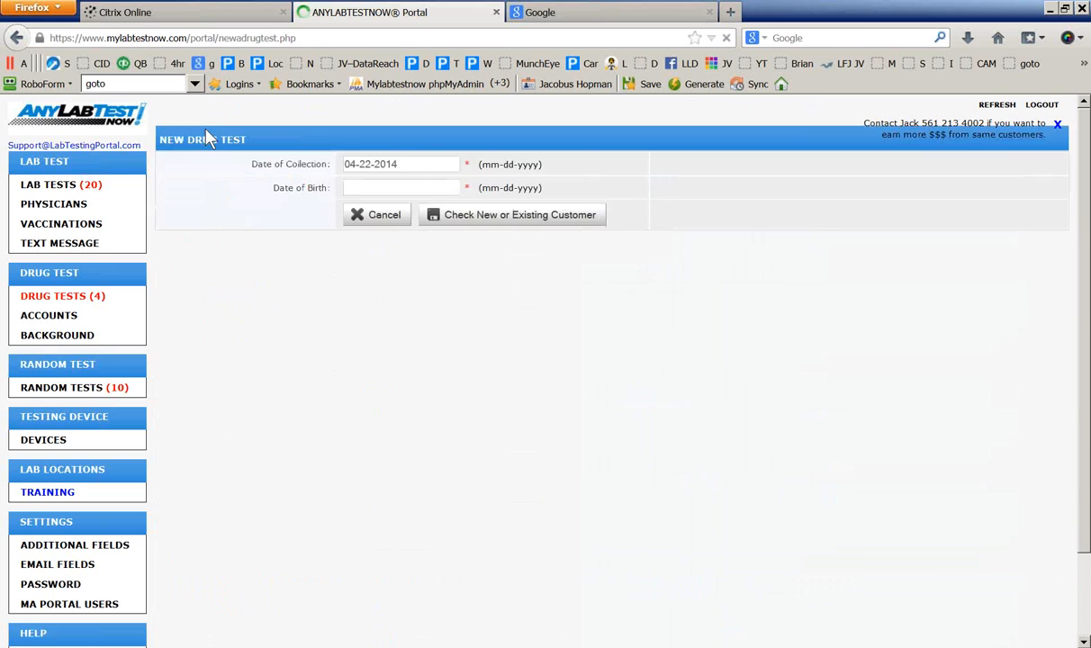
pyautogui.click(354, 186)
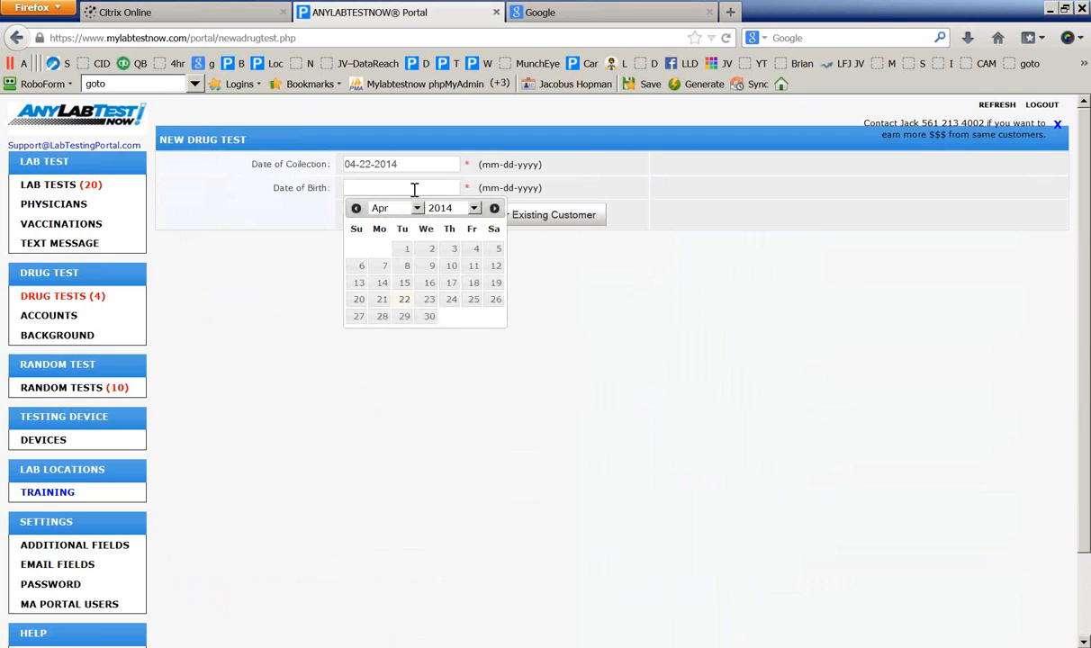
pyautogui.click(474, 209)
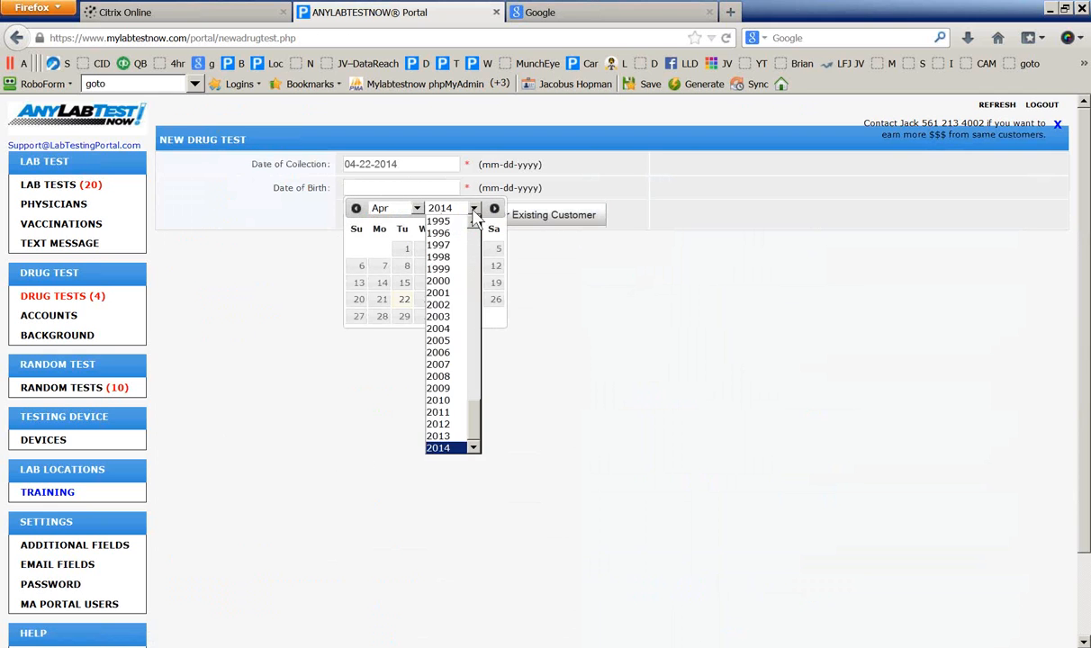
pyautogui.click(438, 257)
pyautogui.click(416, 208)
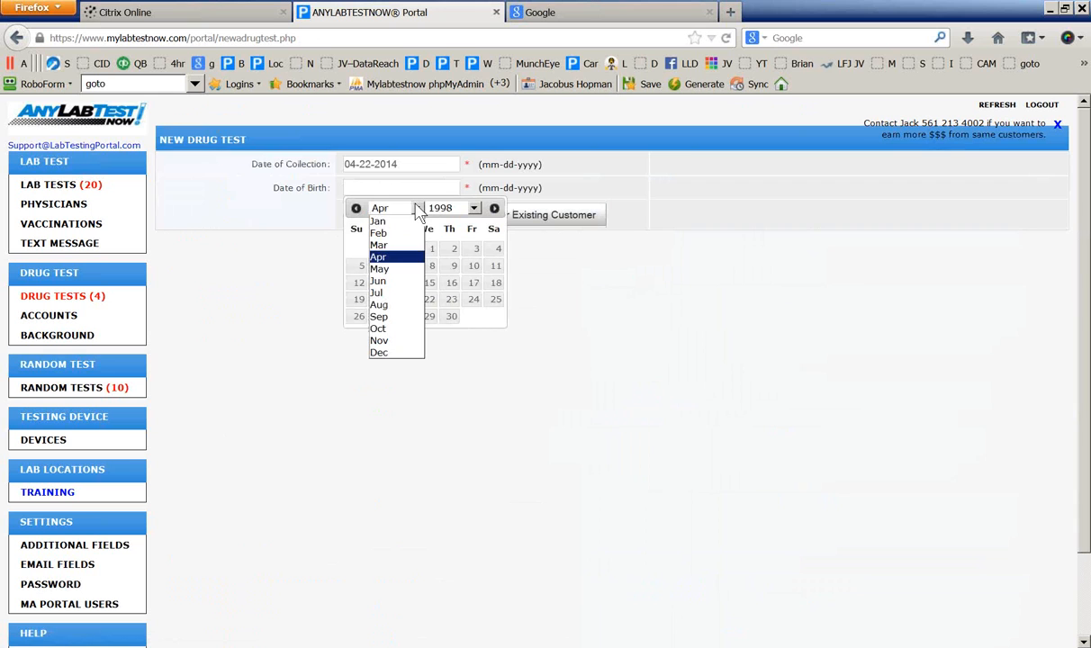
pyautogui.click(393, 247)
pyautogui.click(403, 251)
# Look up donors born 03-03-1998 and select the existing matching donor to prefill the form
pyautogui.click(560, 222)
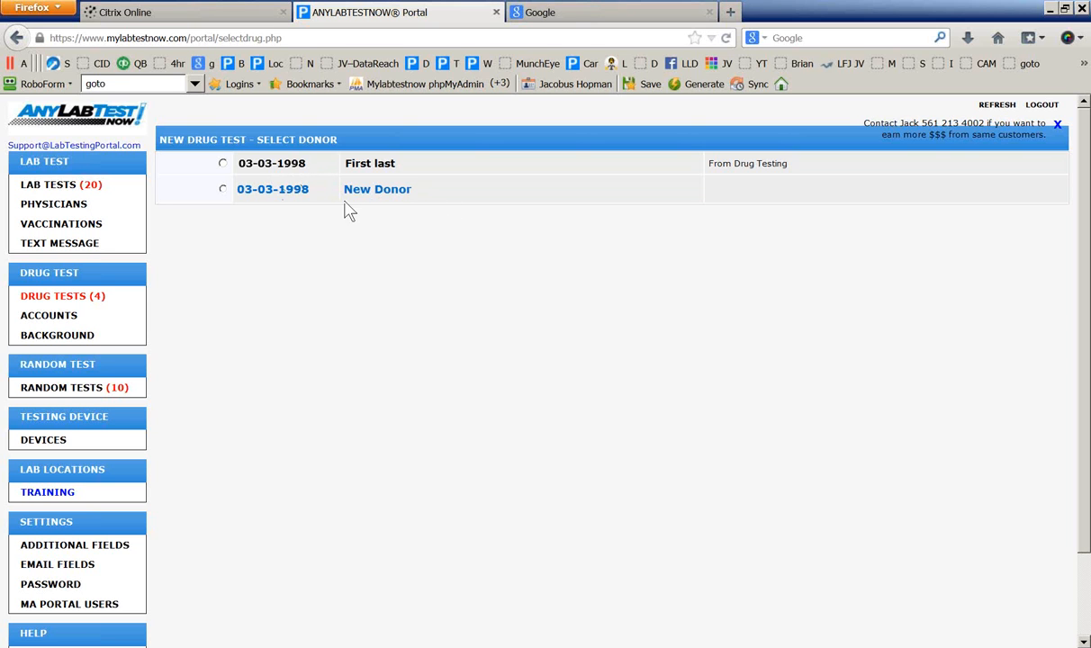
pyautogui.moveTo(238, 163); pyautogui.dragTo(231, 185)
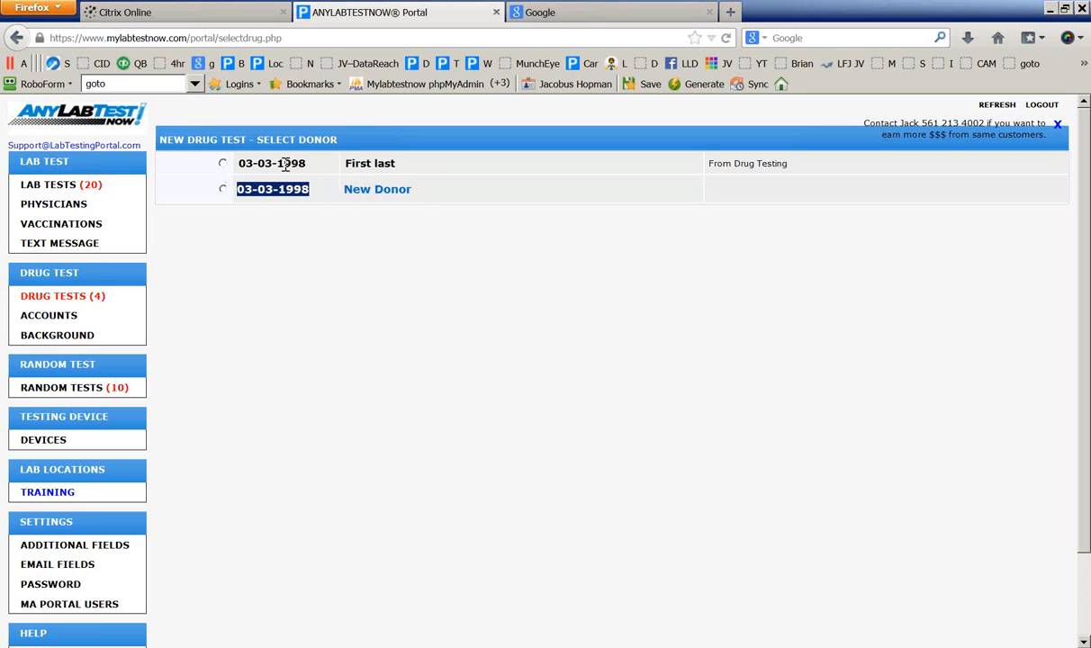
pyautogui.moveTo(397, 166); pyautogui.dragTo(342, 166)
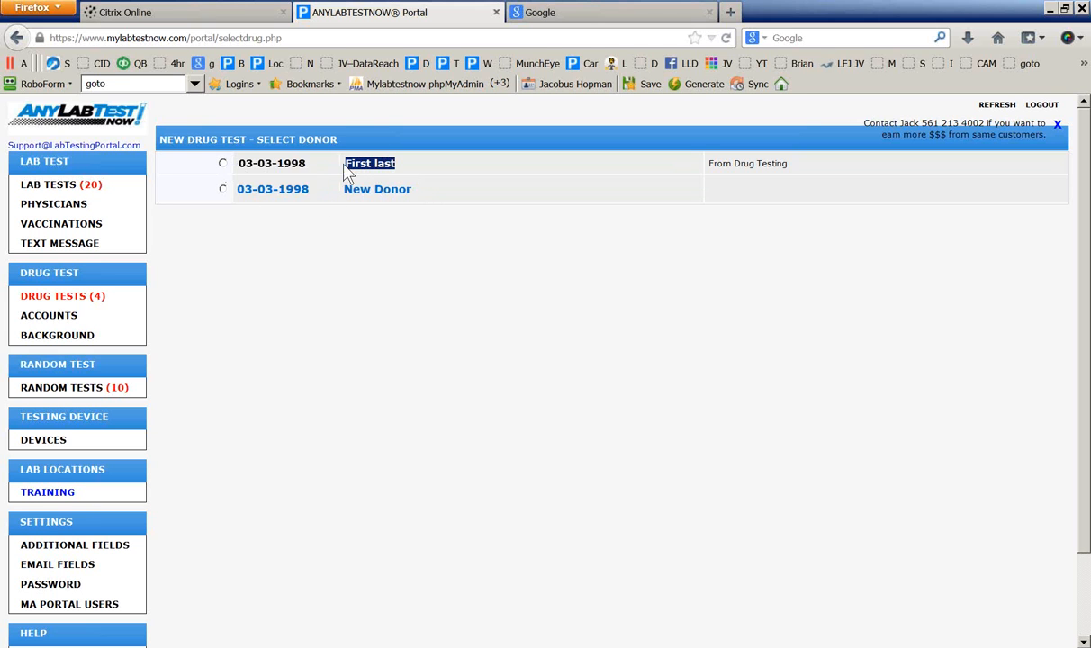
pyautogui.click(222, 163)
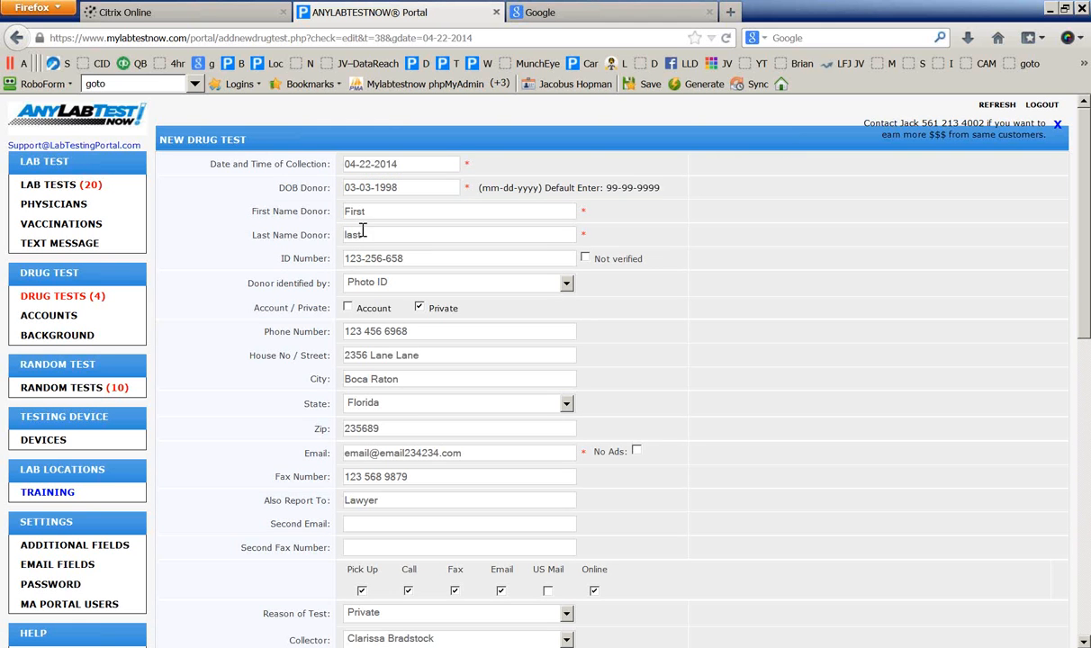
# Set Test Performed? to Yes at the bottom of the form and save the new drug test
pyautogui.scroll(-3, 409, 423)
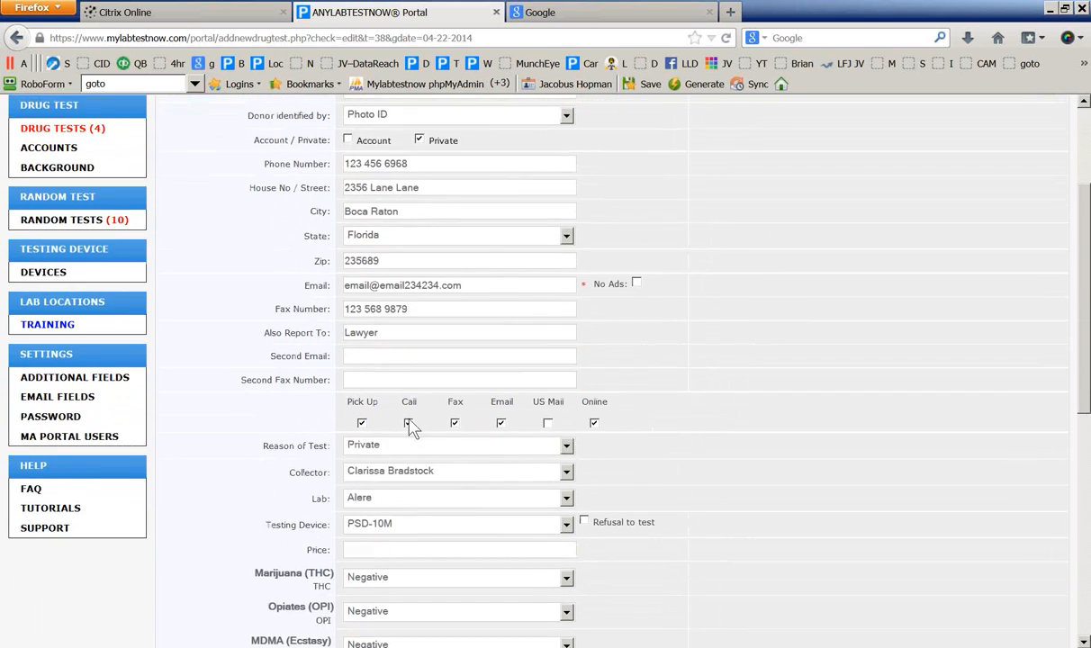
pyautogui.scroll(3, 394, 209)
pyautogui.scroll(-2, 398, 385)
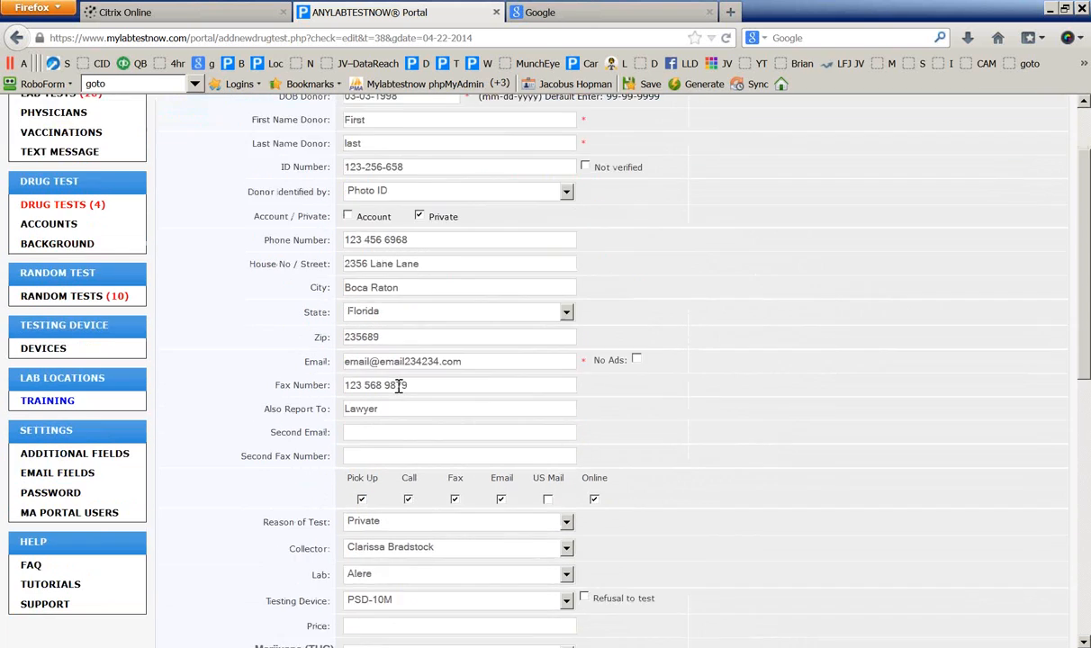
pyautogui.scroll(-2, 399, 385)
pyautogui.scroll(3, 399, 386)
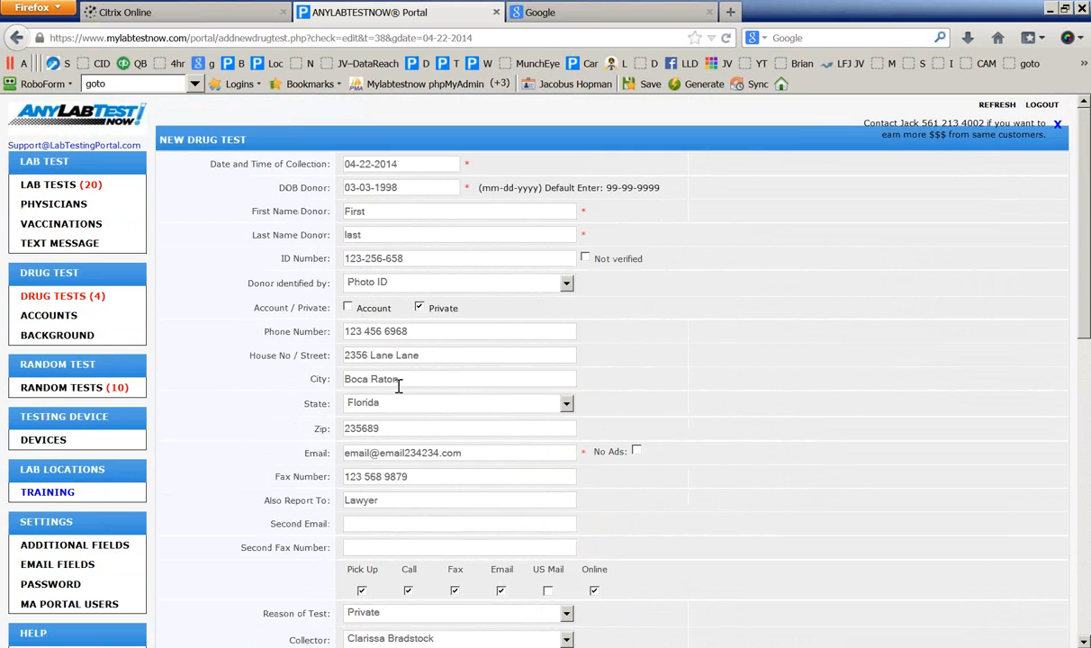
pyautogui.scroll(-10, 398, 386)
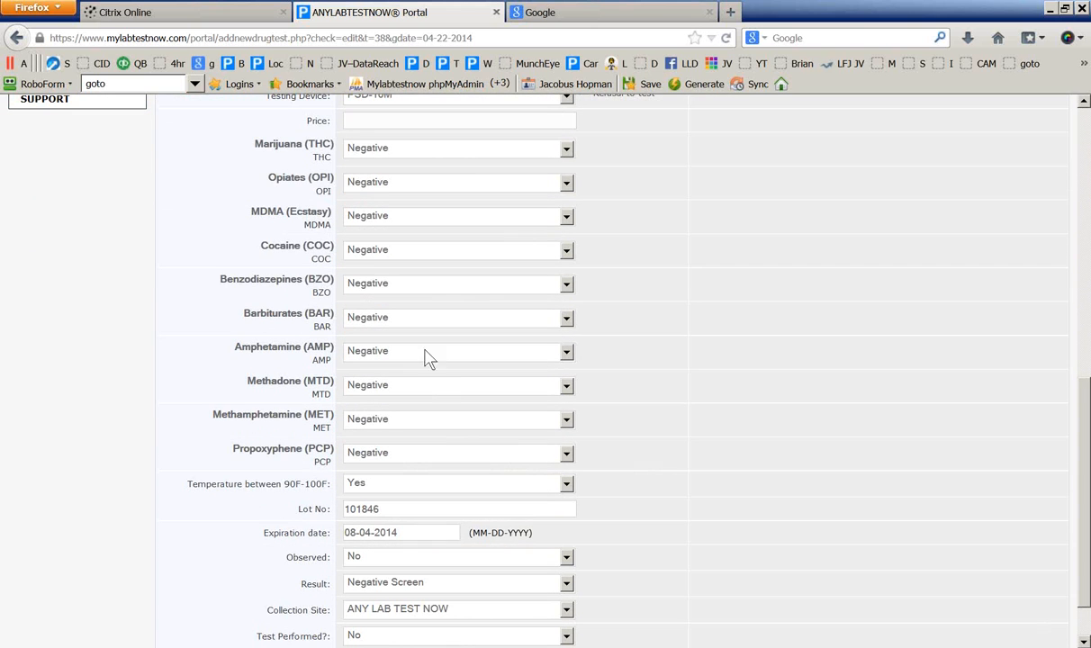
pyautogui.scroll(-2, 456, 385)
pyautogui.click(414, 578)
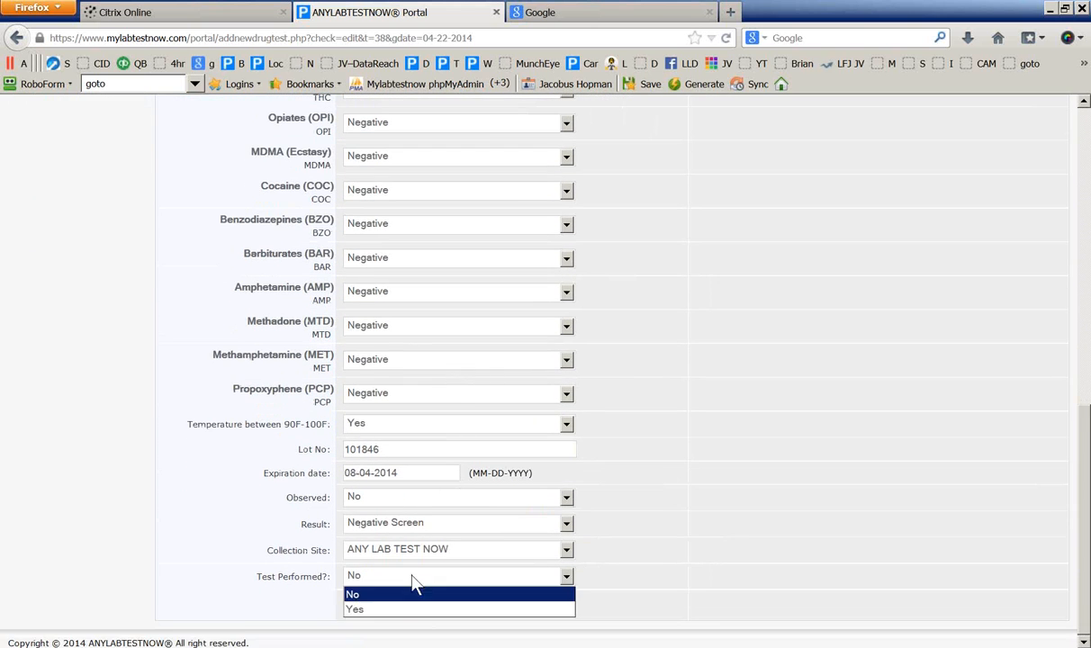
pyautogui.click(378, 611)
pyautogui.click(380, 607)
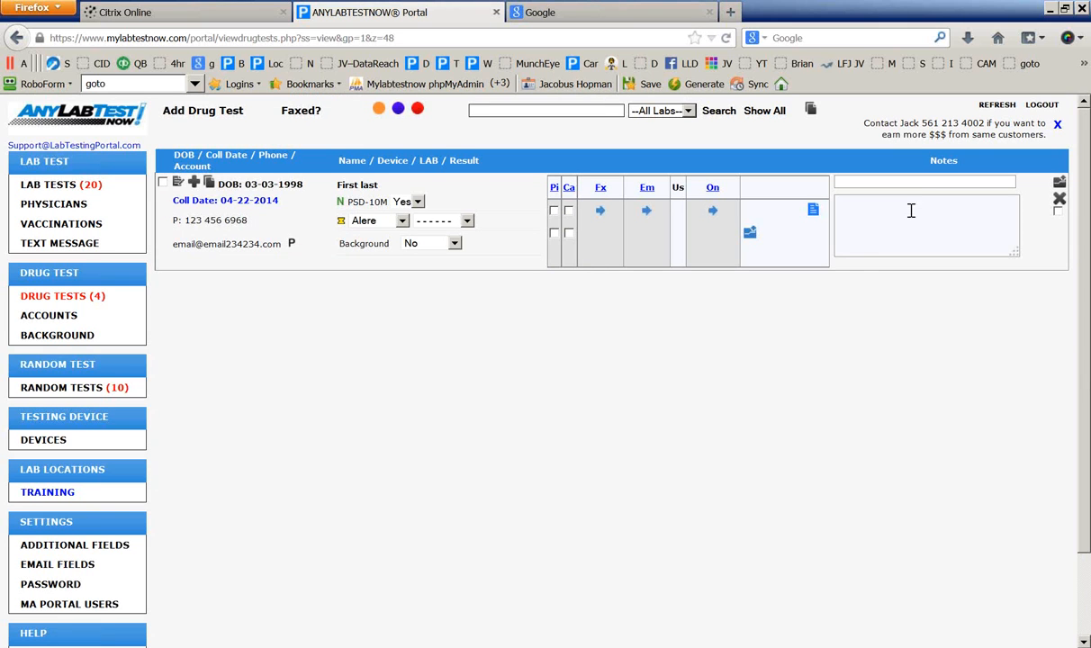
# View the new test's drug detail report, cancel printing, and close the report tab
pyautogui.click(813, 210)
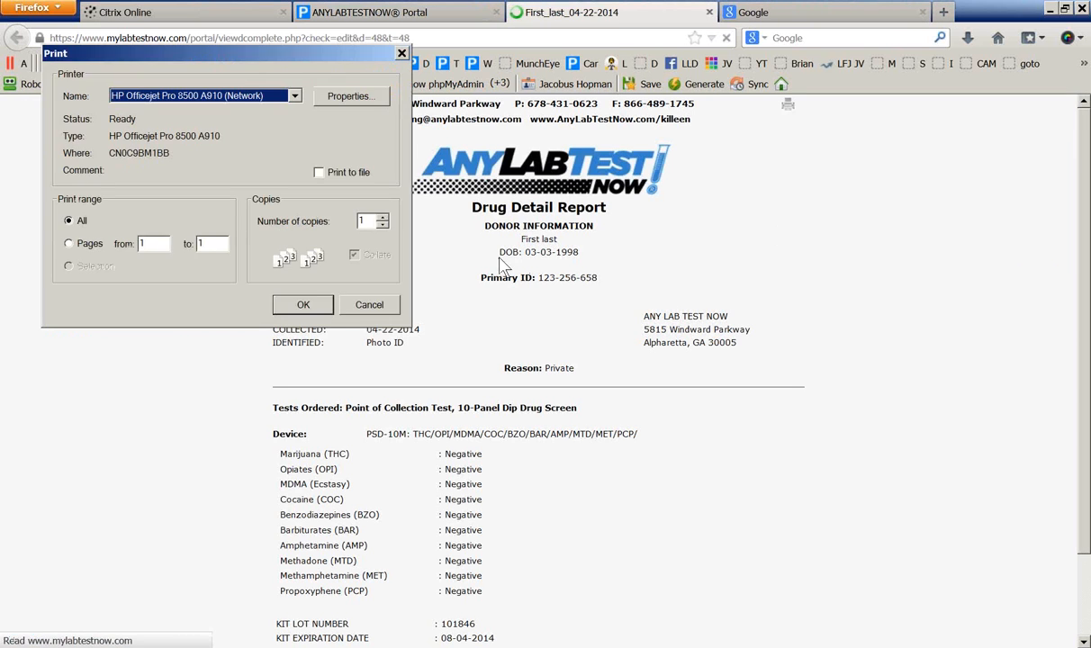
pyautogui.click(378, 299)
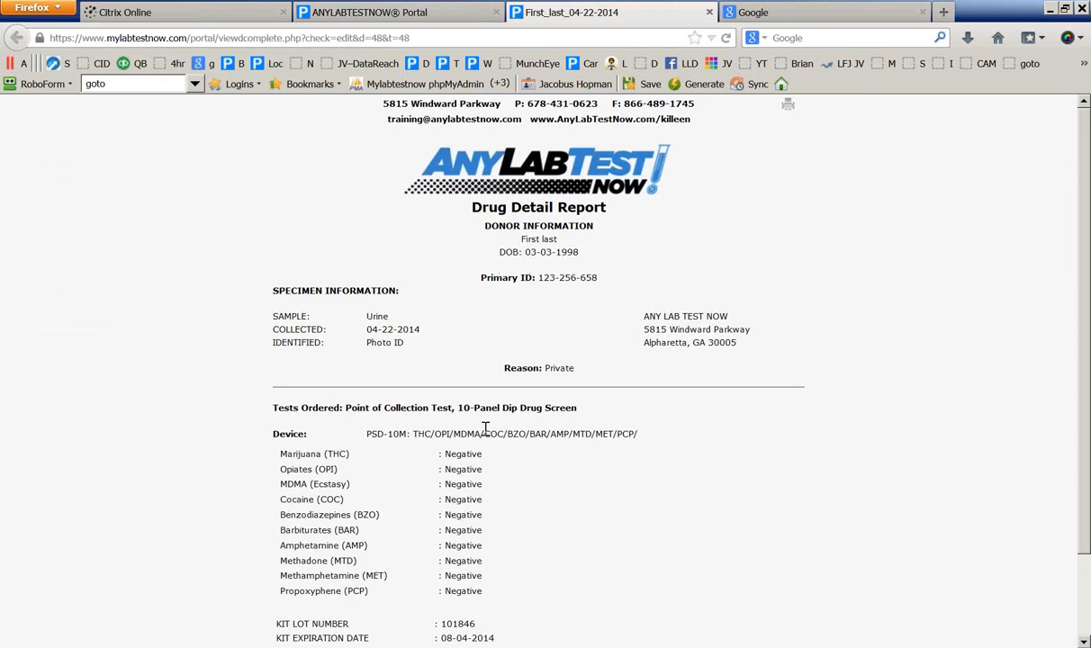
pyautogui.click(709, 12)
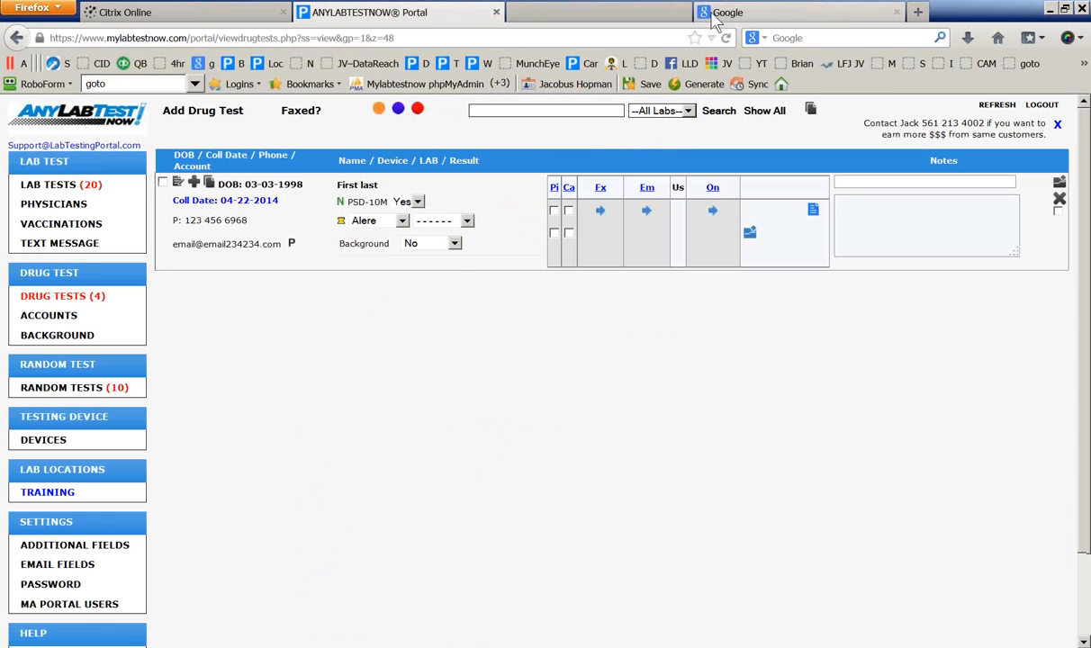
# Set the new test's lab to --Lab-- and tick its row checkbox
pyautogui.click(401, 221)
pyautogui.click(365, 234)
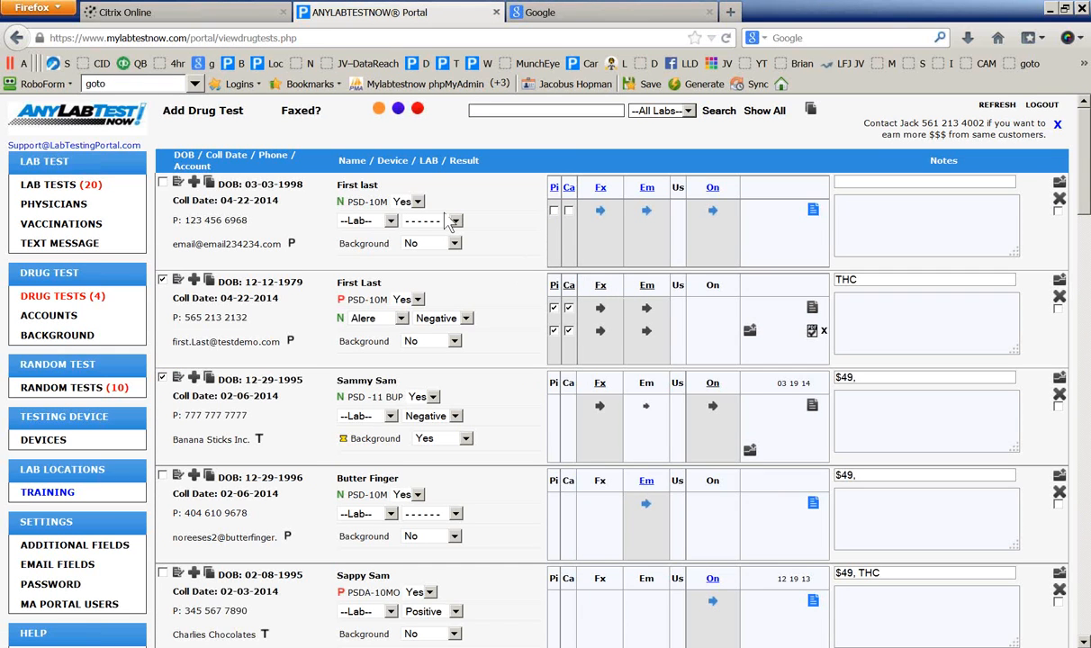
pyautogui.click(162, 181)
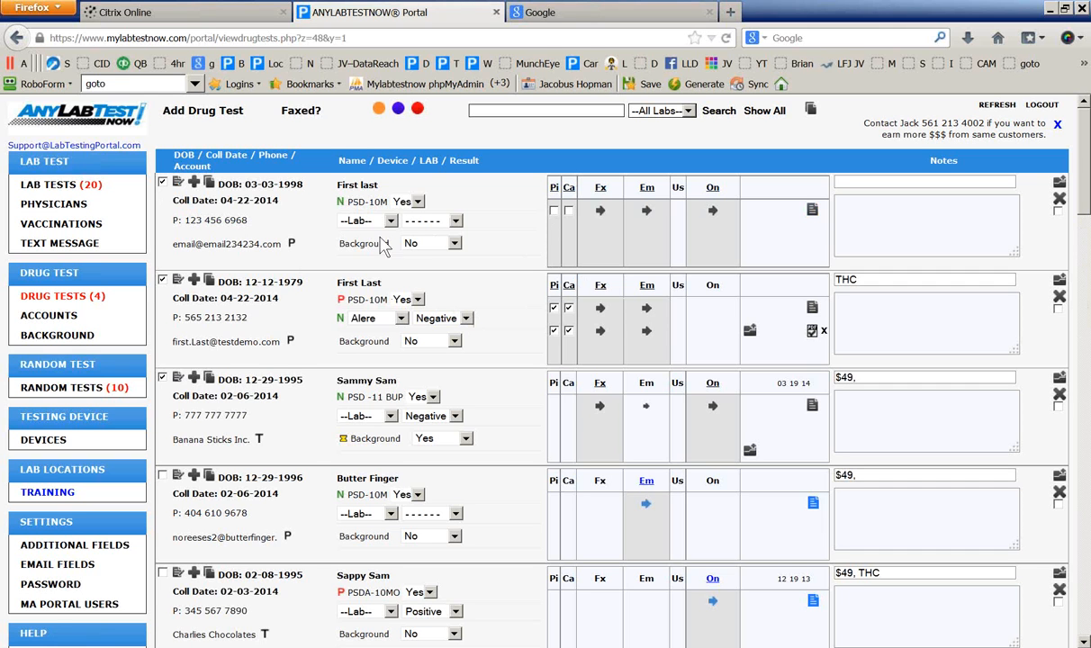
pyautogui.click(190, 111)
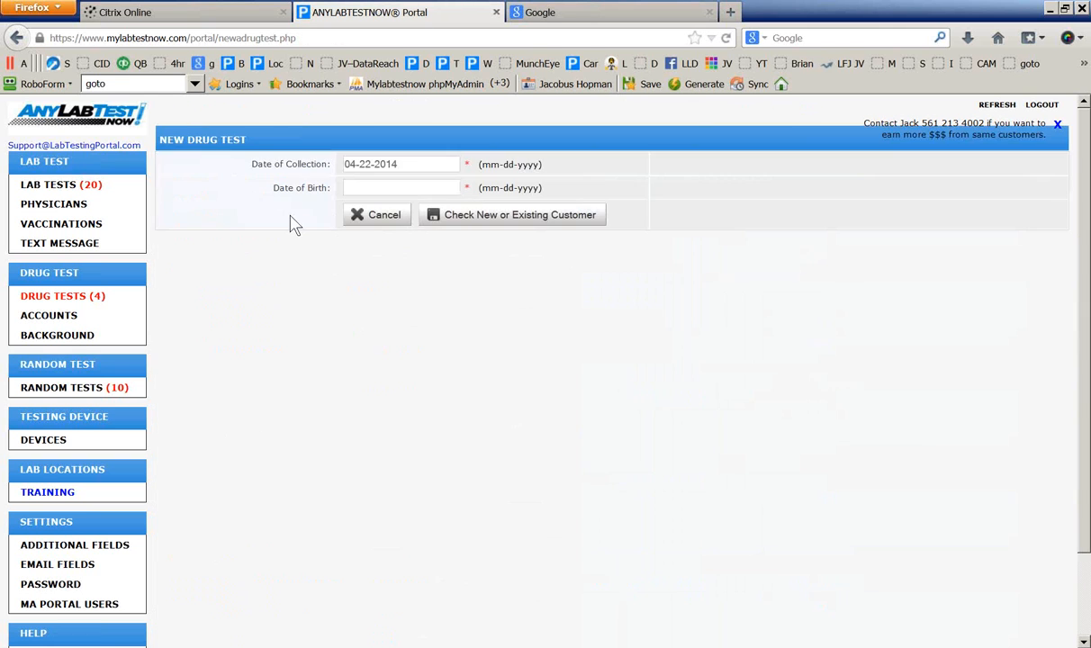
pyautogui.click(377, 186)
pyautogui.write('12')
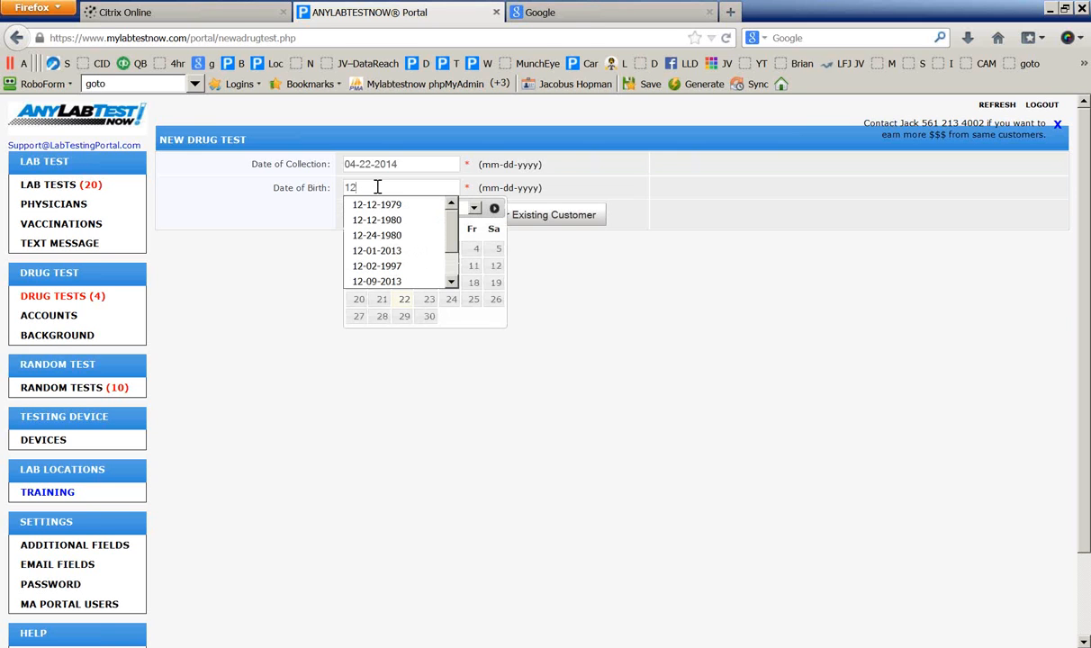
pyautogui.write('-13-199')
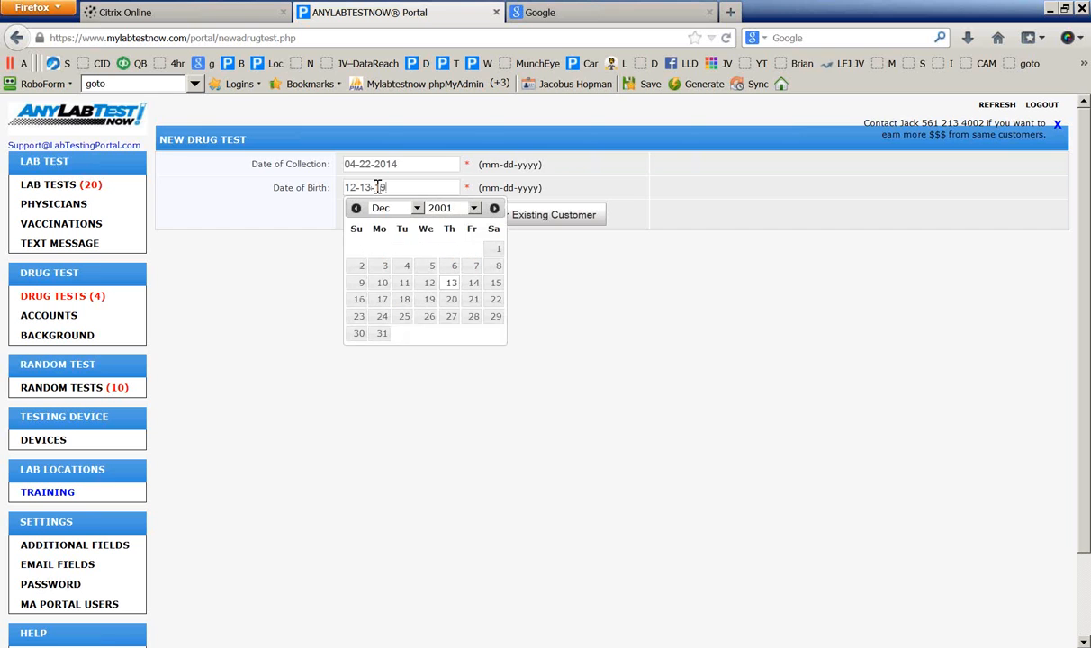
pyautogui.write('4')
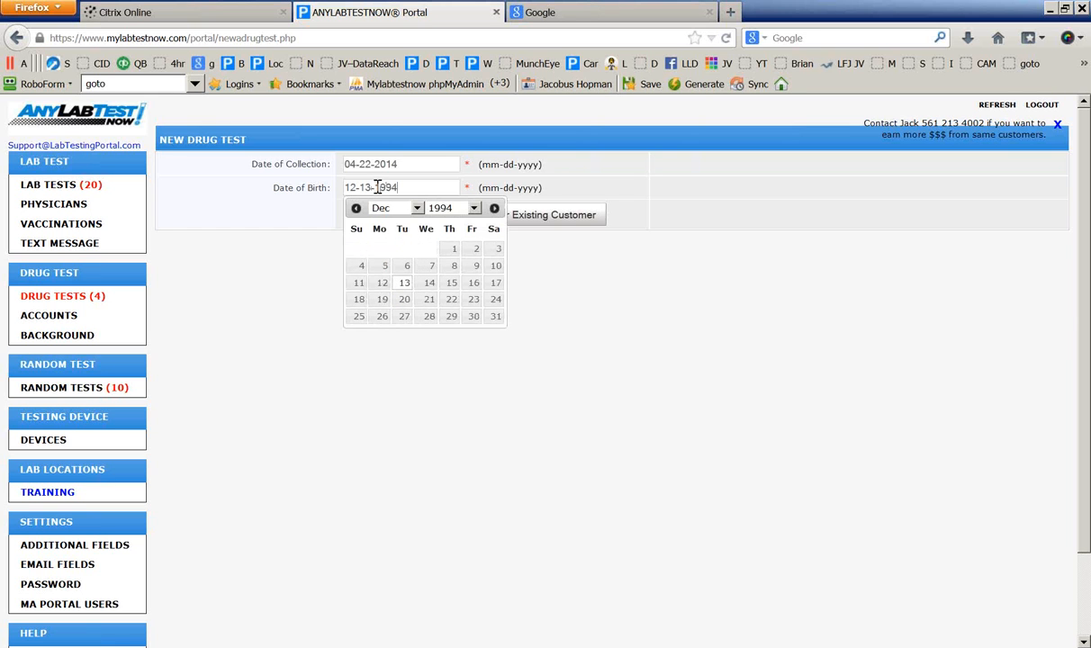
pyautogui.click(577, 222)
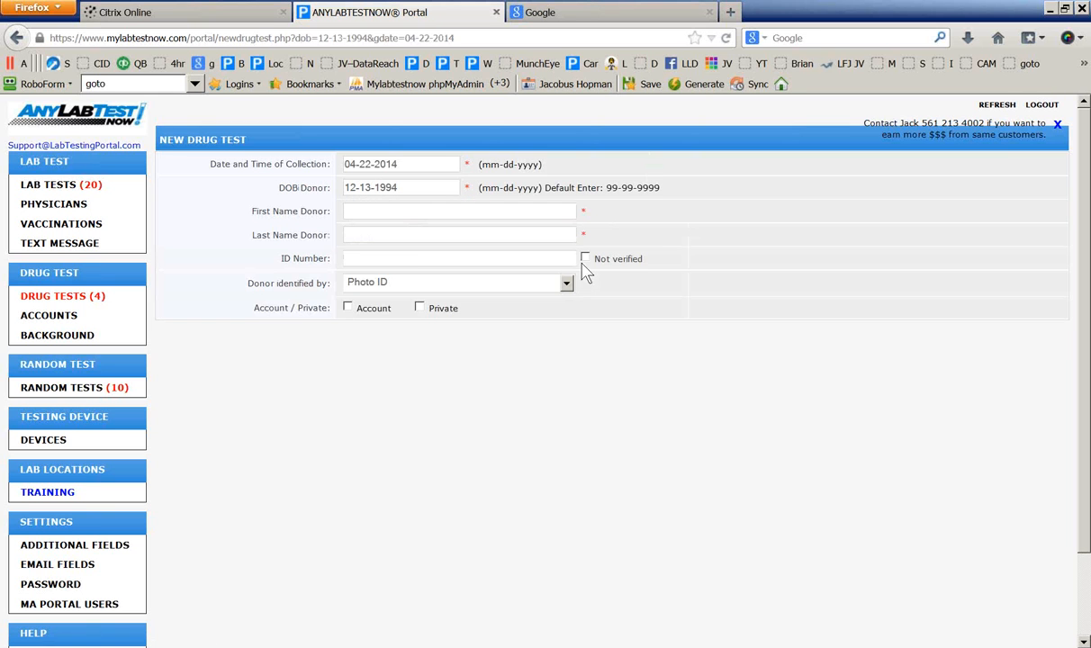
# Fill in the donor's first name, last name and ID number, and bill the test to an account
pyautogui.click(362, 213)
pyautogui.write('F')
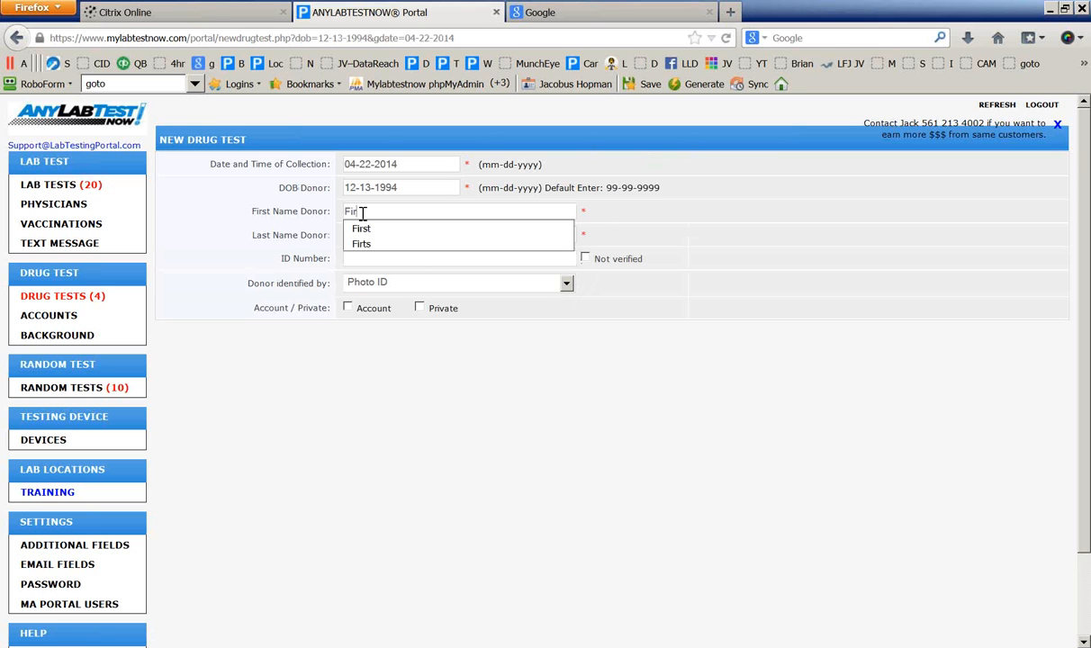
pyautogui.write('ir')
pyautogui.click(358, 231)
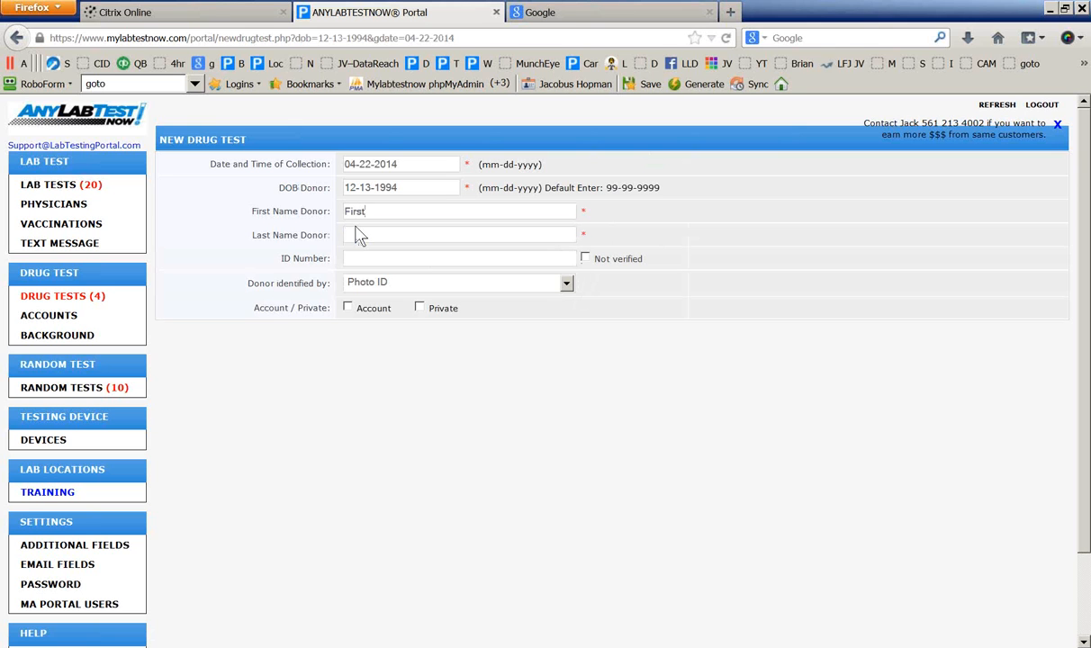
pyautogui.write('L')
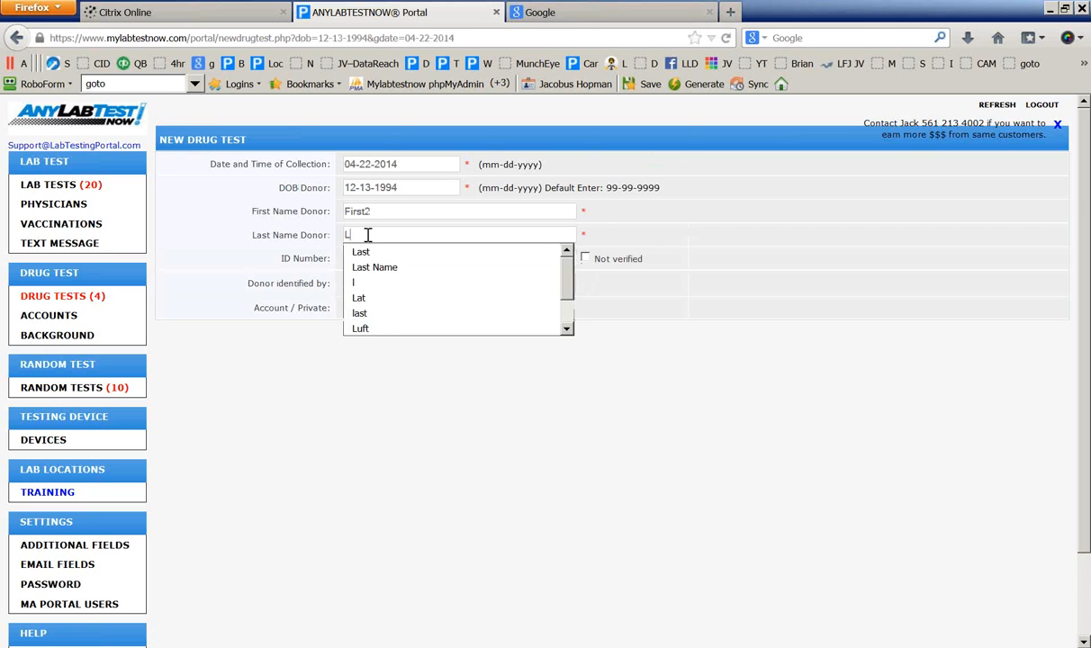
pyautogui.write('ast2')
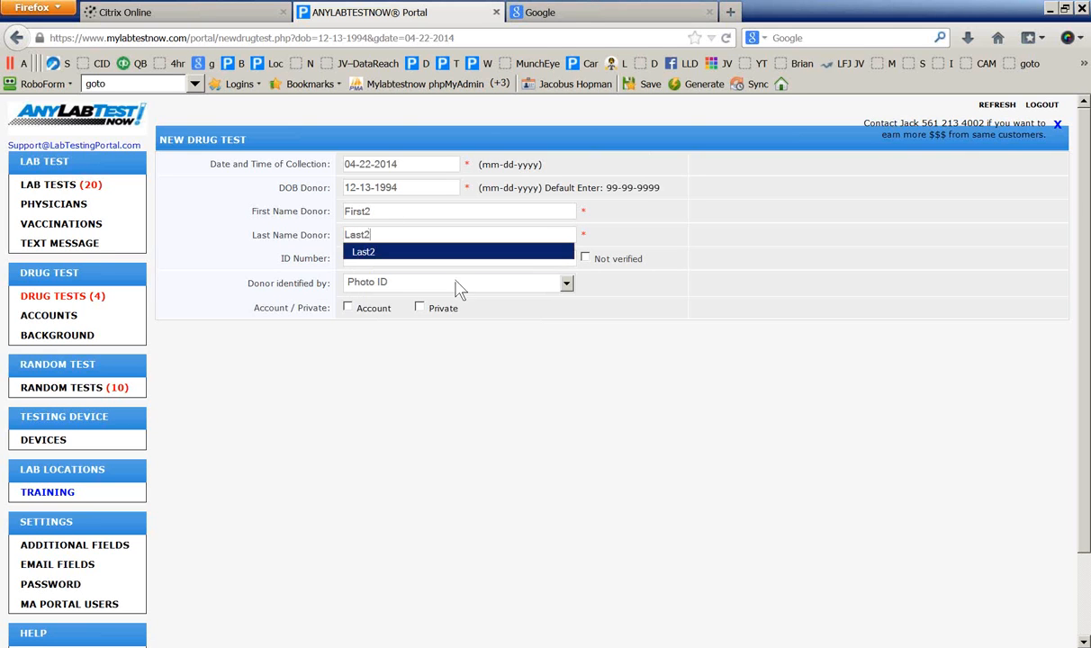
pyautogui.click(637, 382)
pyautogui.write('asdfsdf')
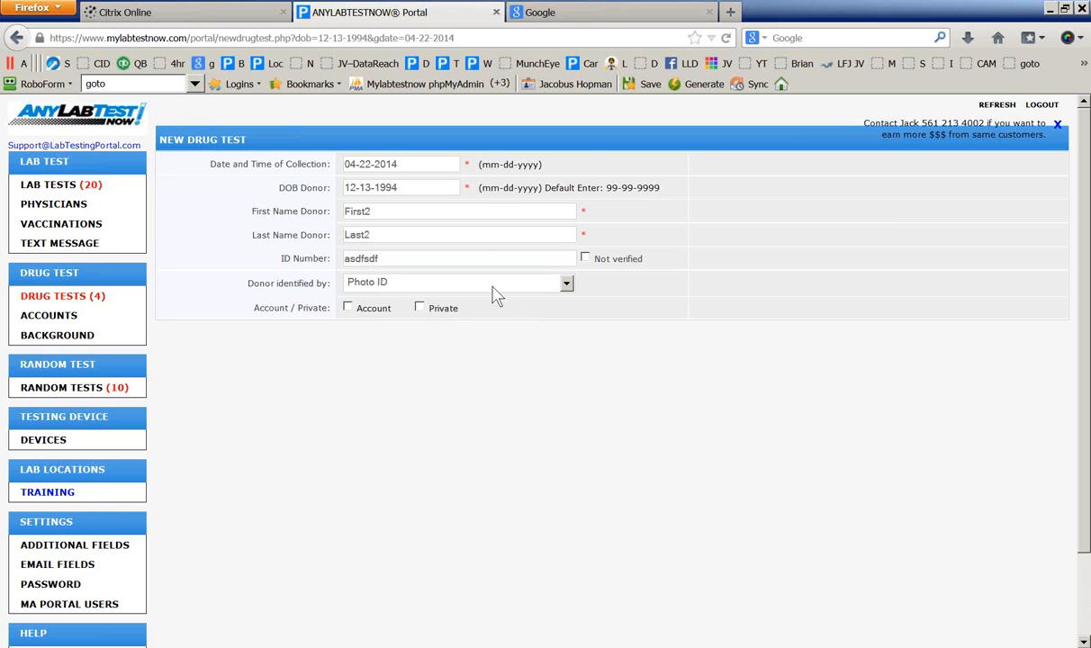
pyautogui.click(348, 308)
pyautogui.click(354, 331)
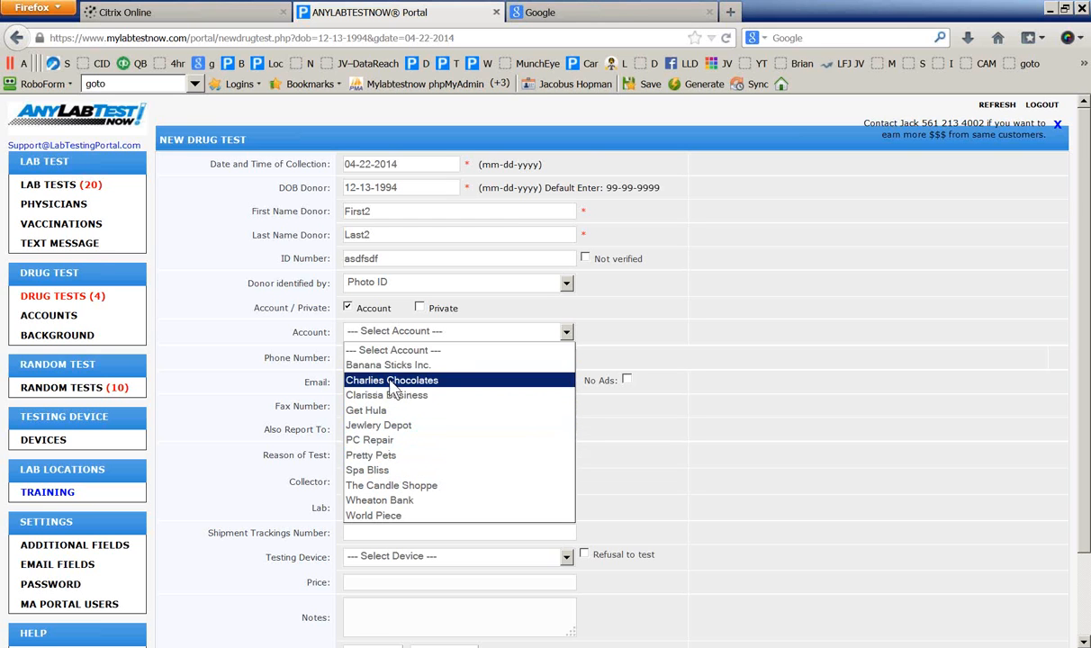
# Assign the test to PC Repair, set Test Performed? to Yes, and save it
pyautogui.click(384, 444)
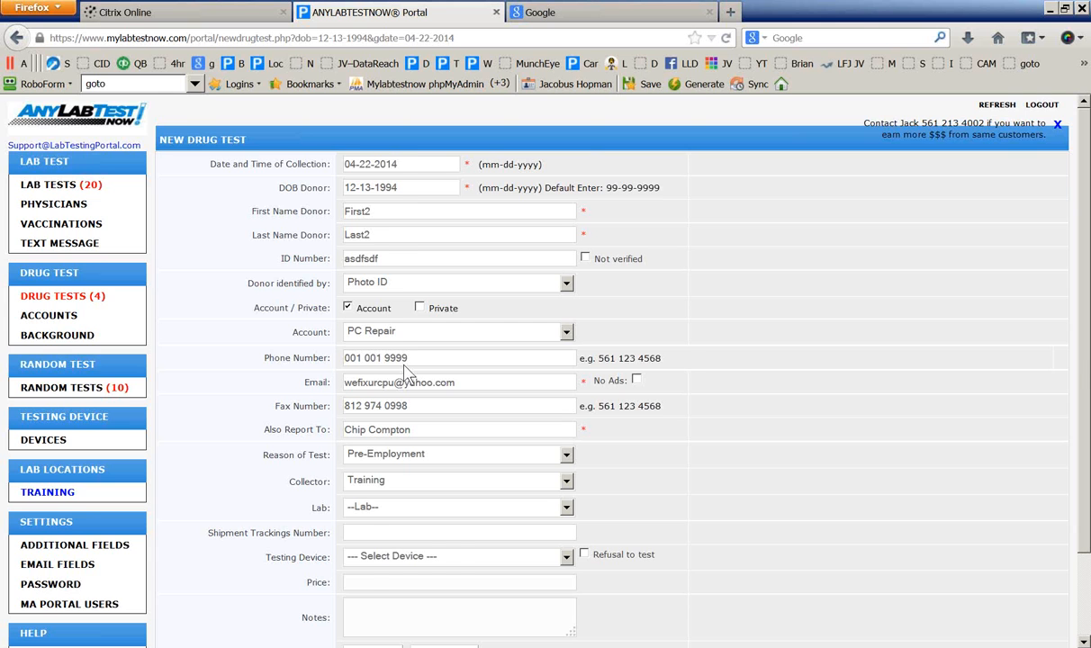
pyautogui.scroll(-15, 423, 423)
pyautogui.click(390, 532)
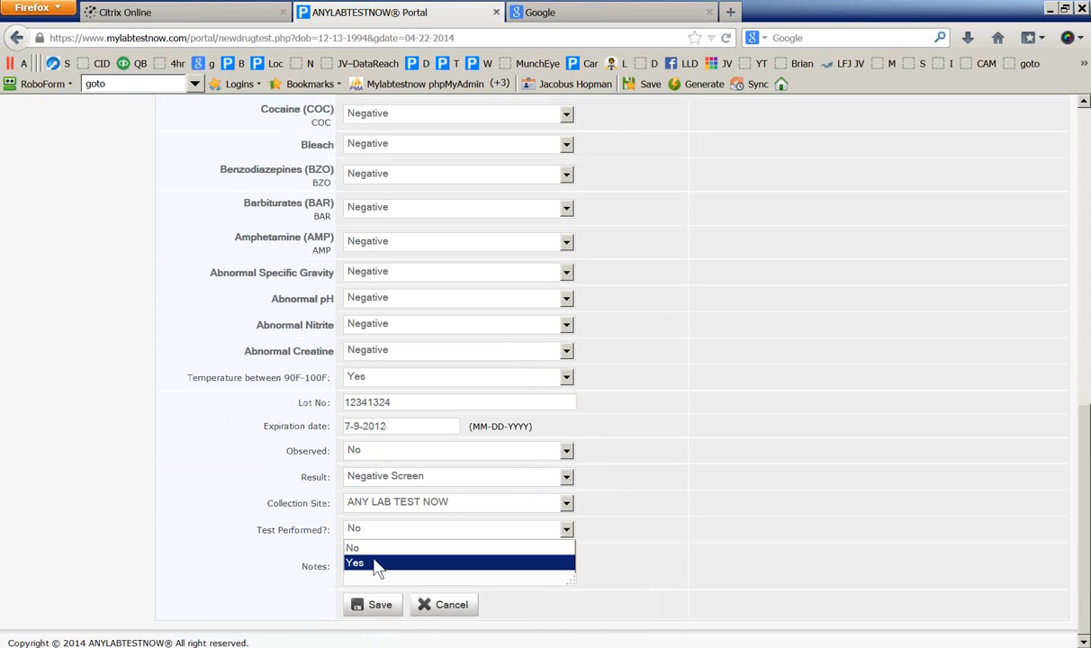
pyautogui.click(380, 560)
pyautogui.click(378, 607)
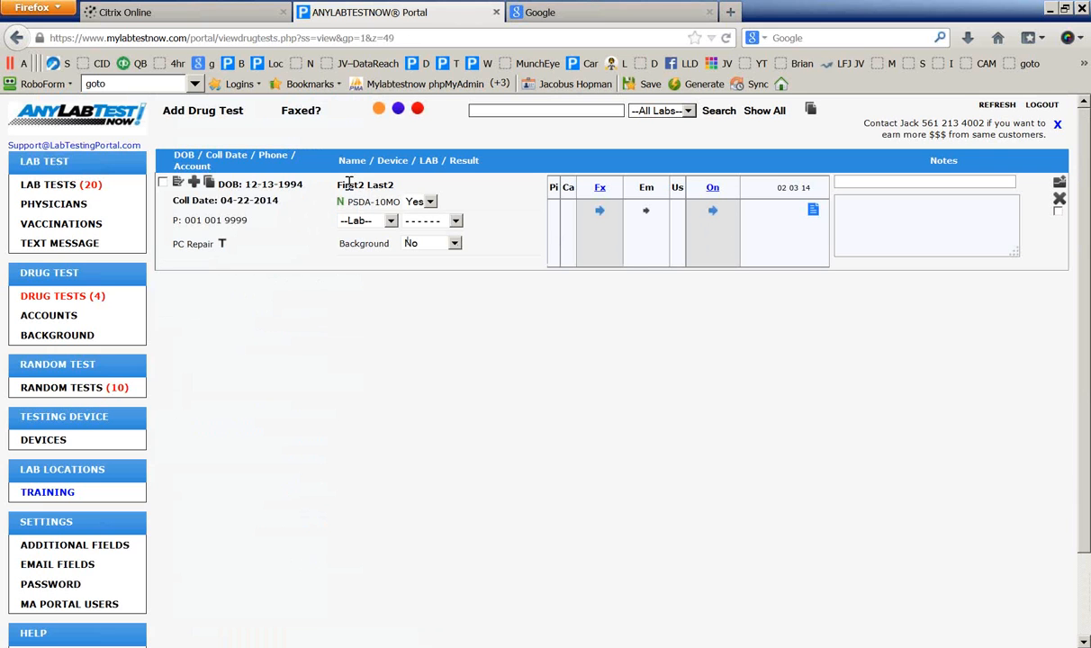
# Highlight the saved entry's donor name, dates, phone and account to check them
pyautogui.moveTo(349, 185); pyautogui.dragTo(371, 186)
pyautogui.moveTo(302, 185); pyautogui.dragTo(213, 254)
pyautogui.click(217, 309)
# Review the PC Repair account's Edit Account Details page, including Overview Donor Notes, and save it
pyautogui.click(197, 253)
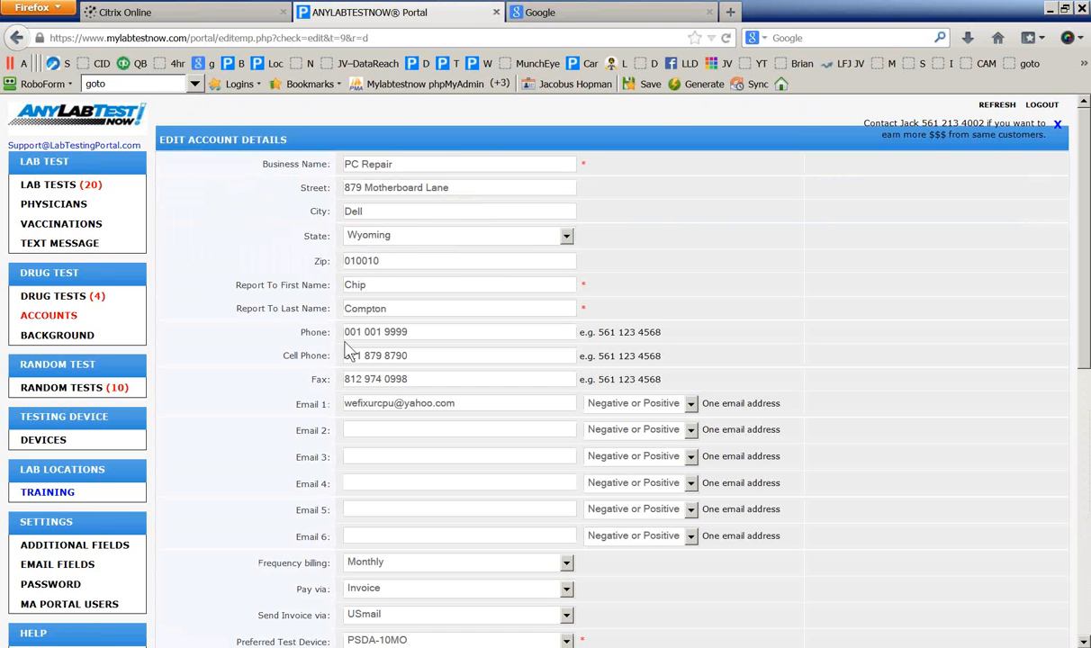
pyautogui.scroll(-3, 351, 347)
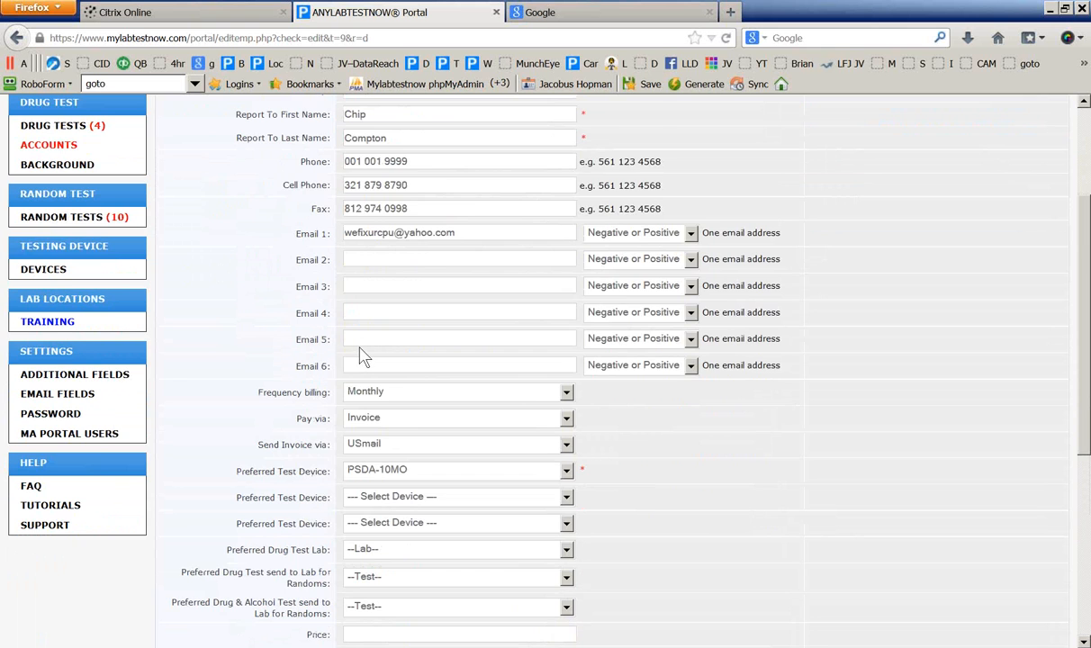
pyautogui.scroll(-3, 347, 338)
pyautogui.scroll(6, 263, 232)
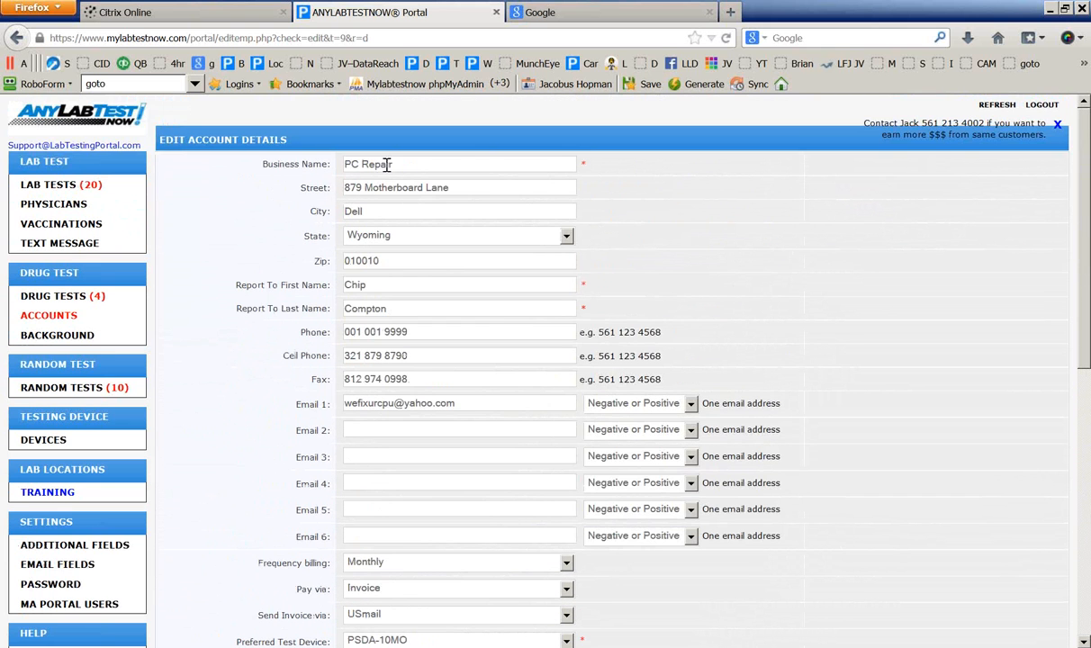
pyautogui.scroll(-3, 243, 311)
pyautogui.moveTo(251, 398); pyautogui.dragTo(315, 394)
pyautogui.scroll(-3, 220, 409)
pyautogui.scroll(-2, 225, 403)
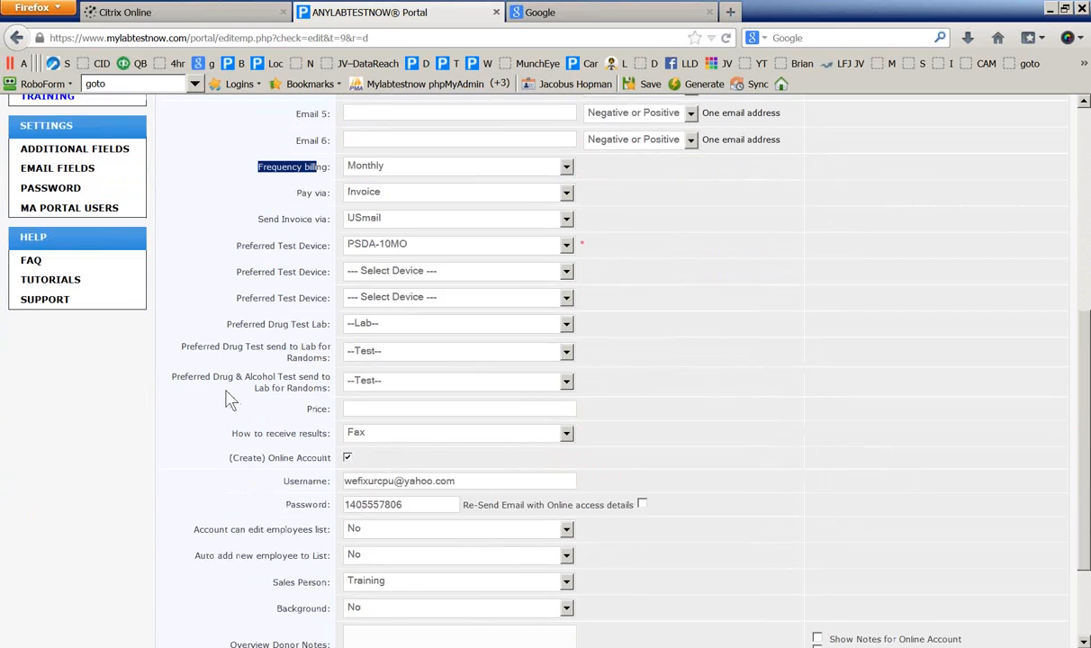
pyautogui.scroll(-2, 324, 273)
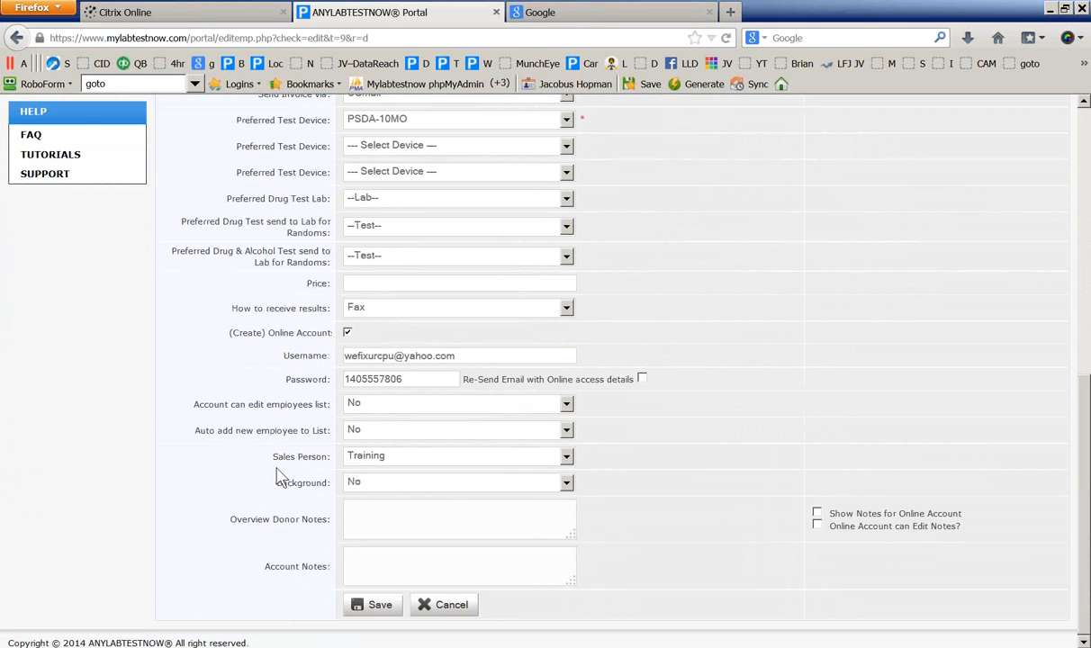
pyautogui.click(366, 526)
pyautogui.click(379, 609)
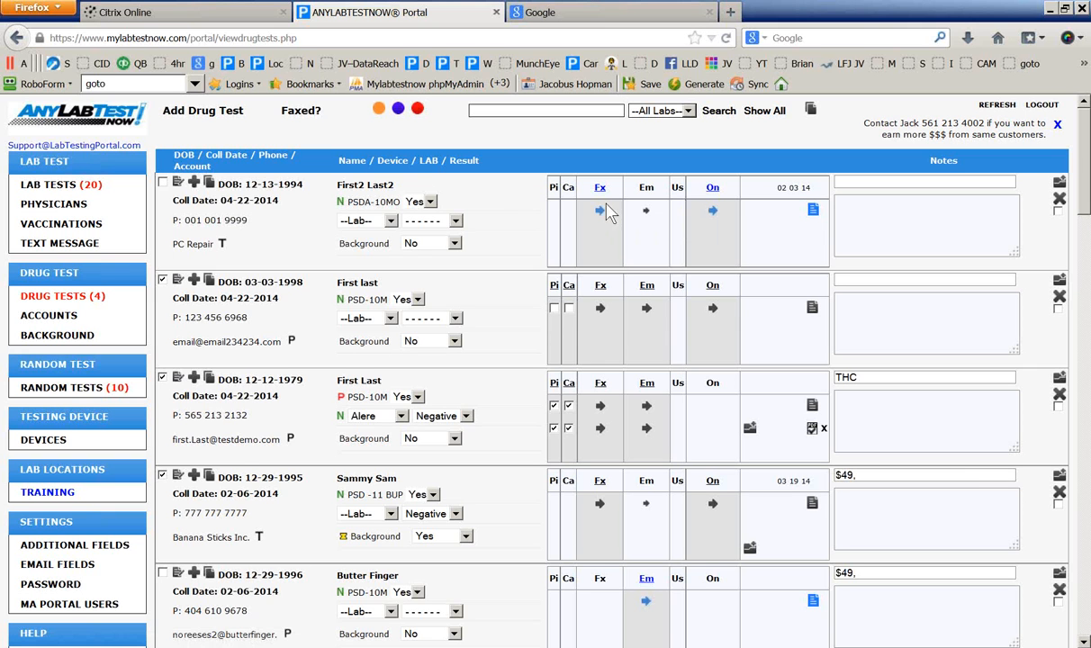
# Tick the 12-13-1994 test at the top of the list and scroll through the ticked tests
pyautogui.click(163, 182)
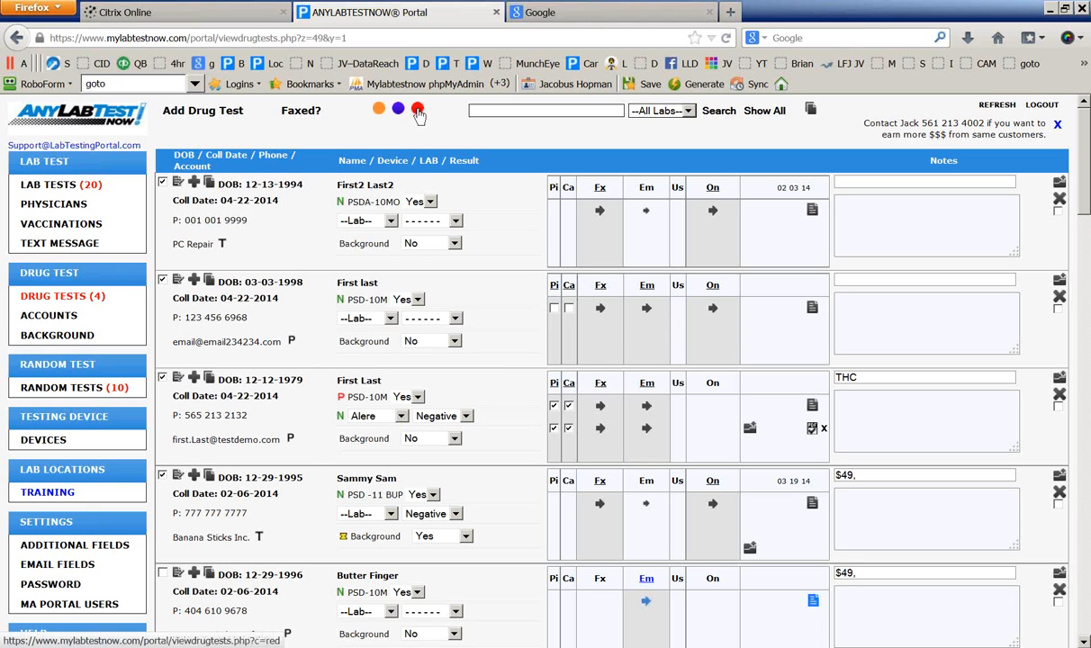
pyautogui.scroll(-5, 311, 407)
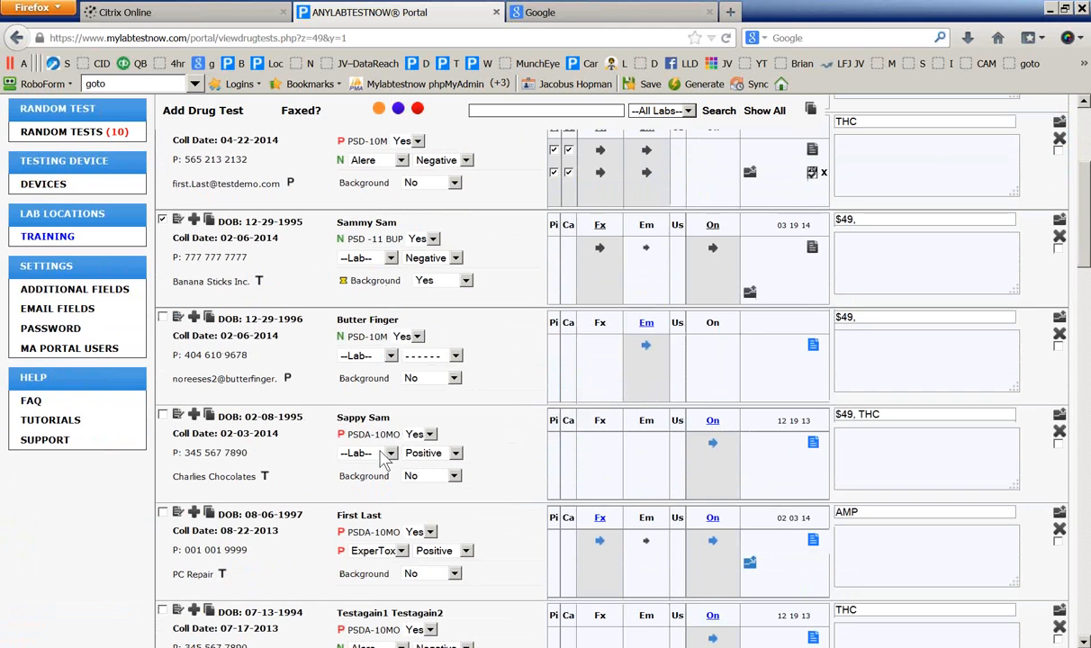
pyautogui.scroll(-3, 341, 460)
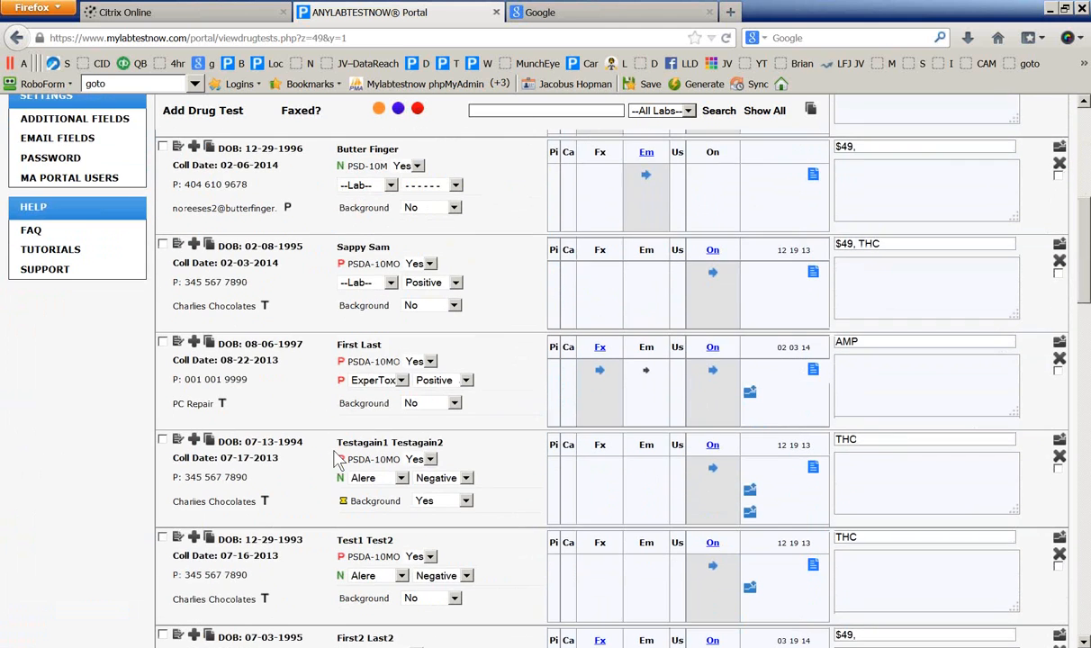
pyautogui.scroll(8, 340, 459)
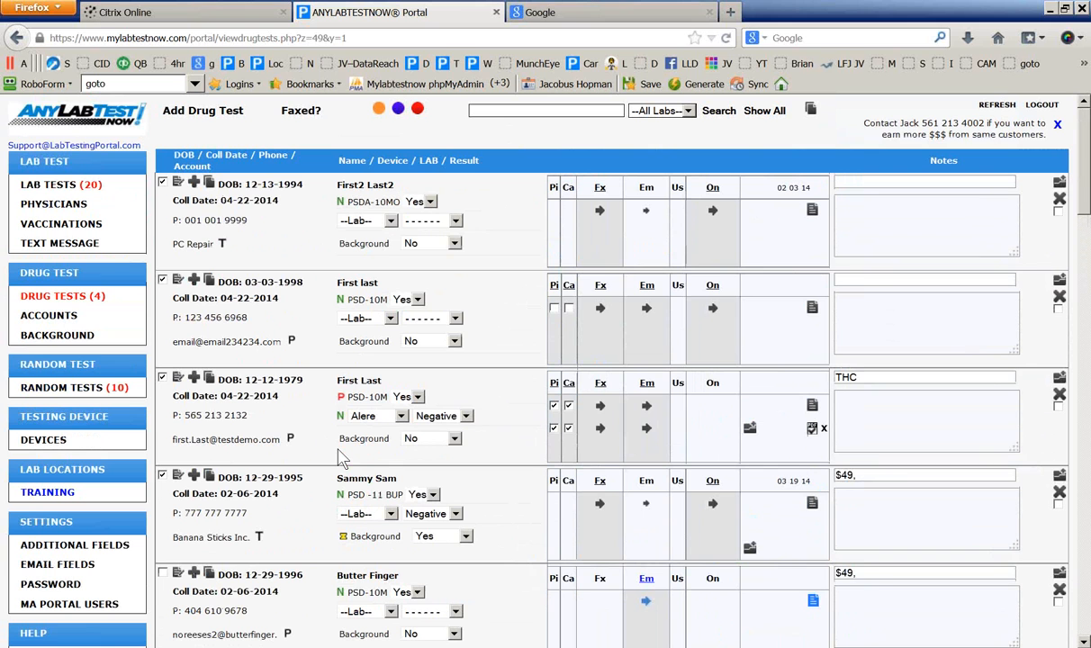
# Filter to in-progress and overdue tests and inspect the first donor's name and 03-11-2013 collection date
pyautogui.click(418, 109)
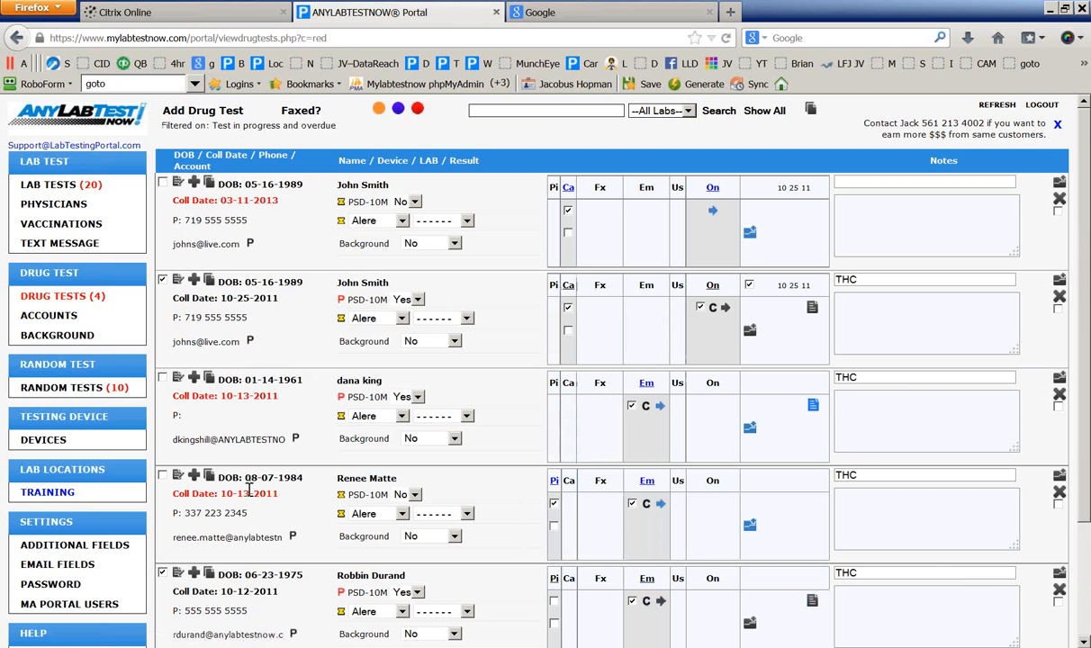
pyautogui.scroll(-2, 297, 472)
pyautogui.scroll(2, 297, 471)
pyautogui.moveTo(390, 184); pyautogui.dragTo(326, 185)
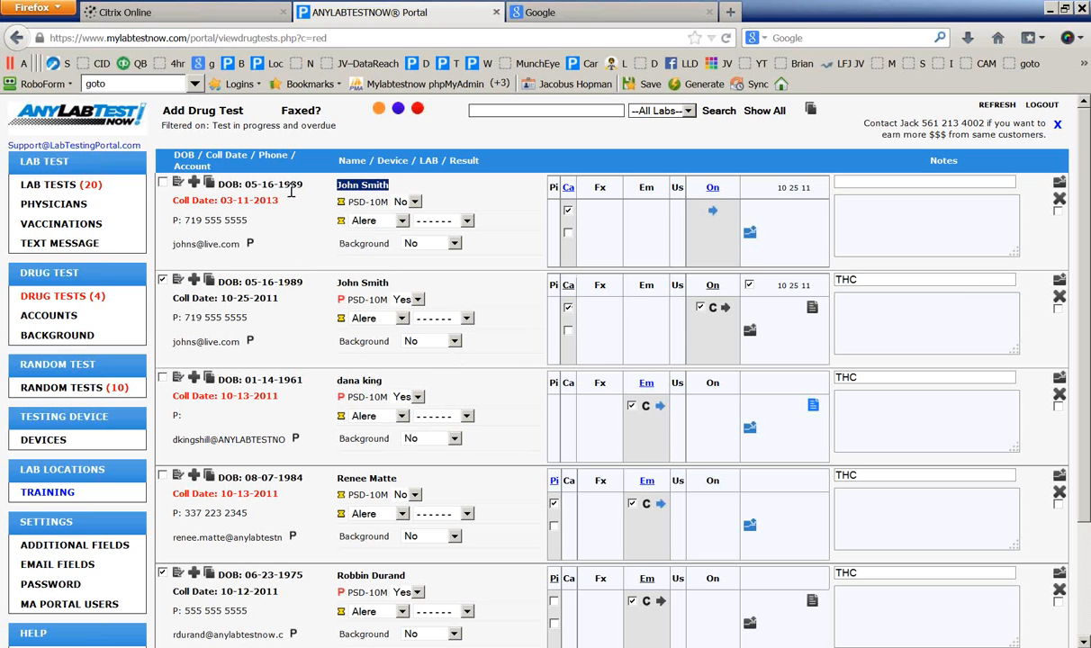
pyautogui.click(305, 235)
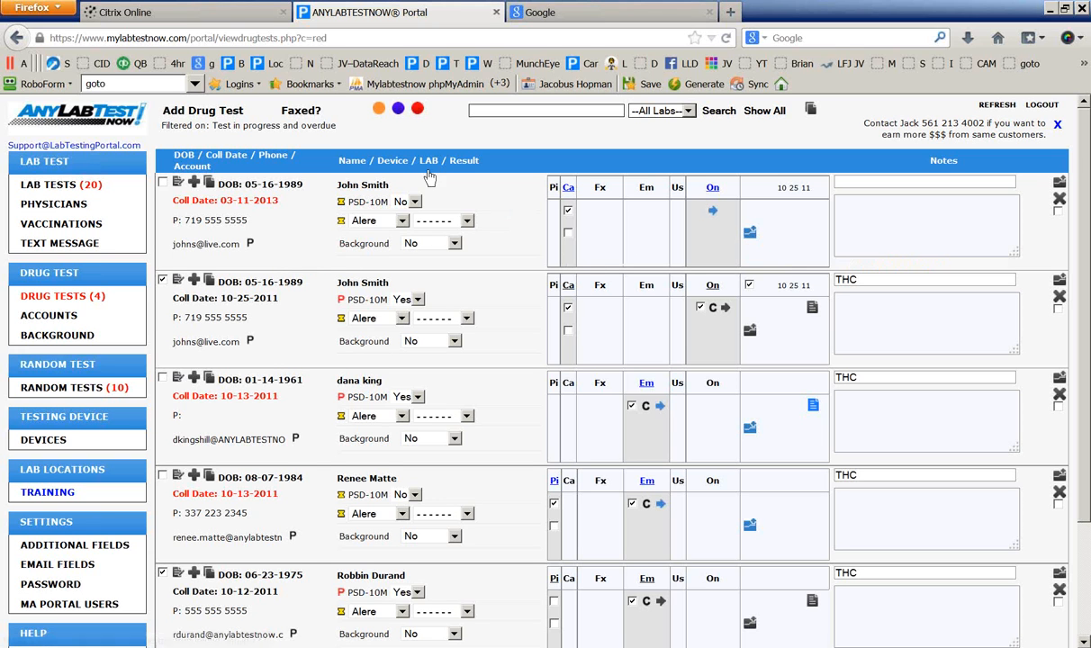
pyautogui.moveTo(389, 186); pyautogui.dragTo(341, 199)
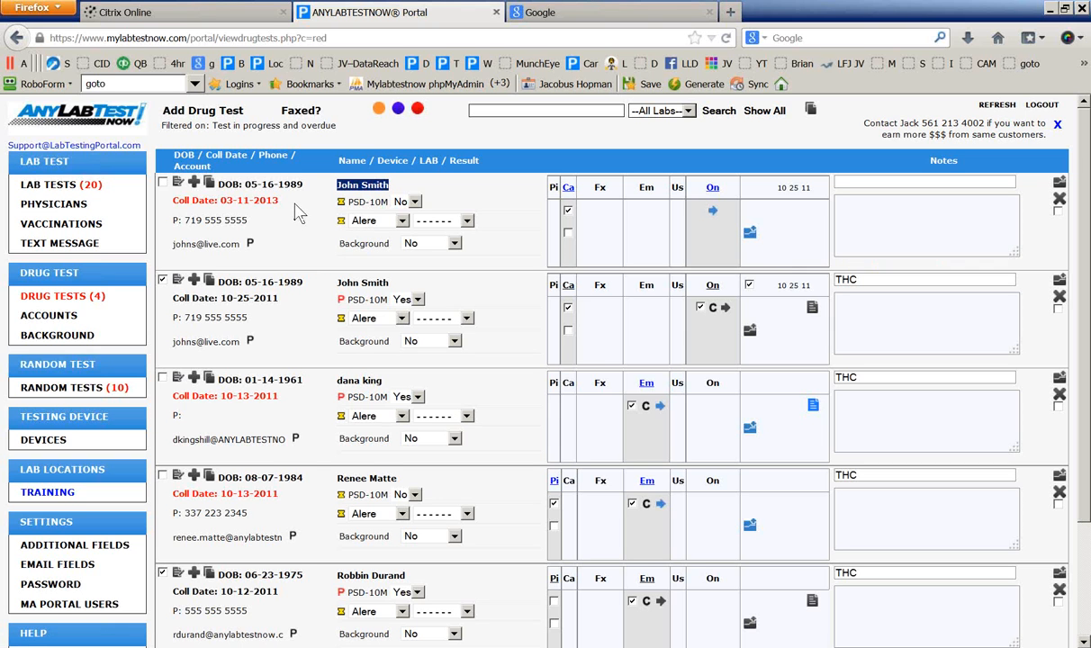
pyautogui.moveTo(279, 200); pyautogui.dragTo(226, 205)
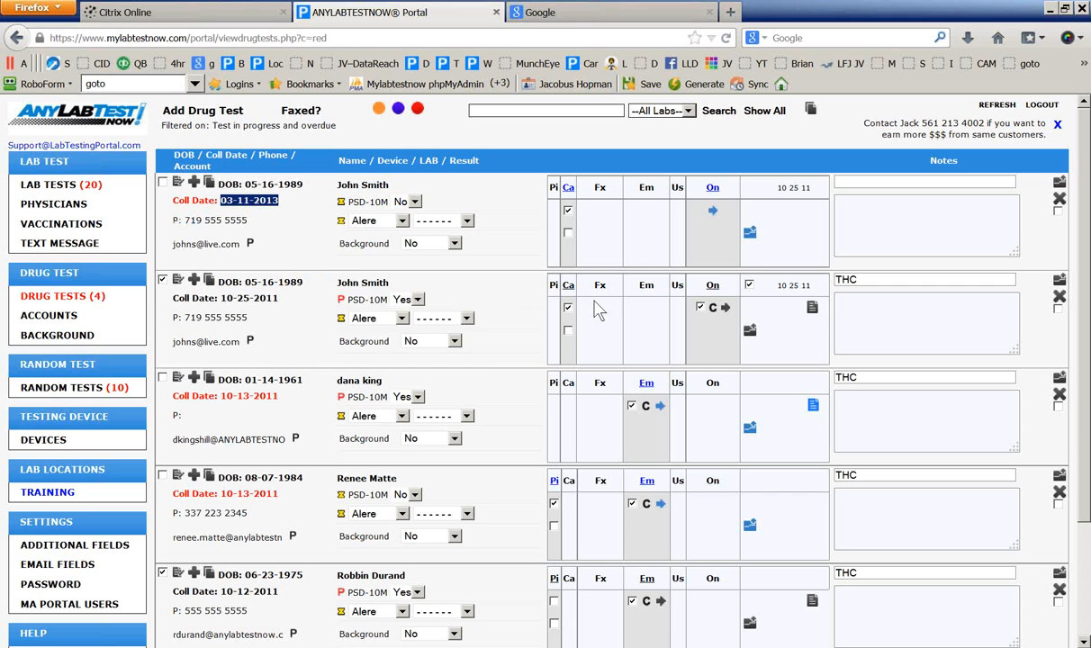
# Set the overdue test's Alere result to Negative and check the test off
pyautogui.click(752, 239)
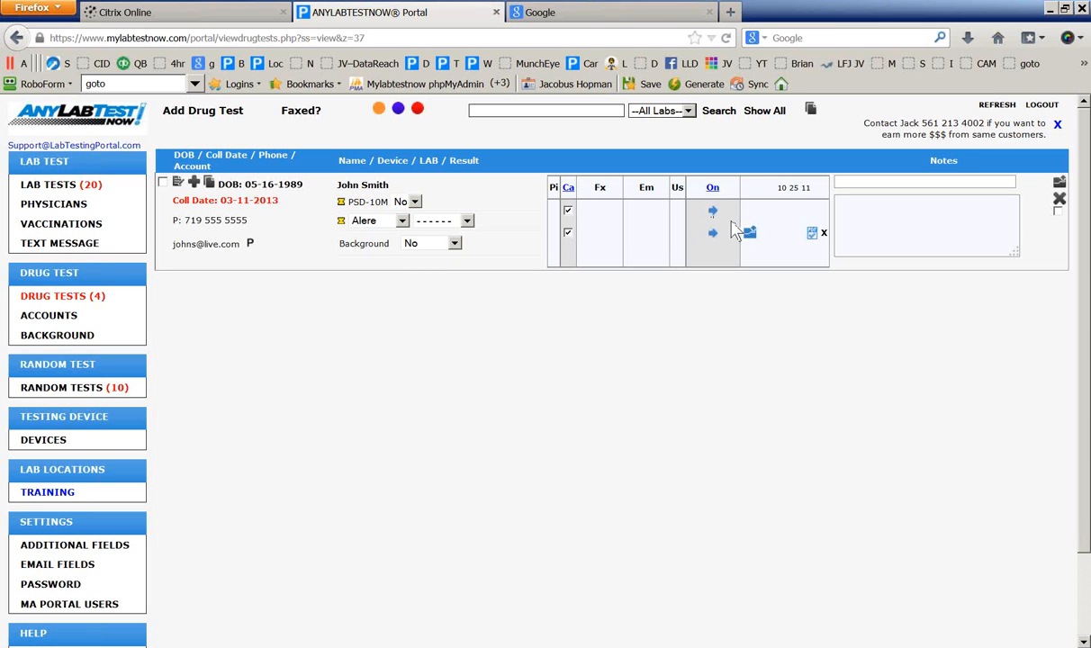
pyautogui.click(467, 221)
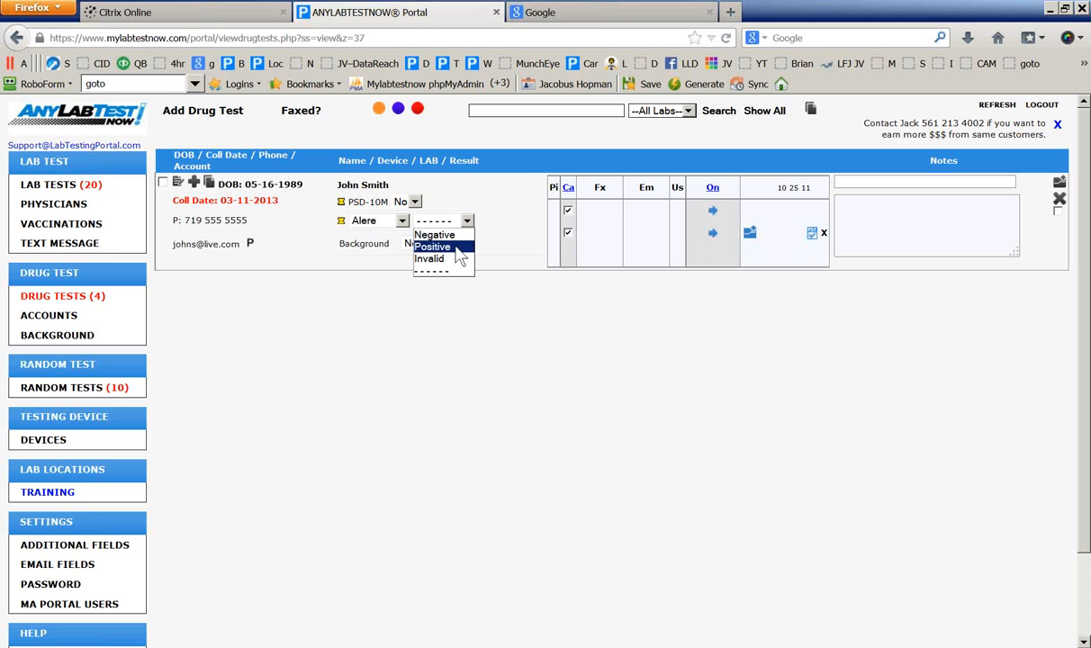
pyautogui.click(435, 235)
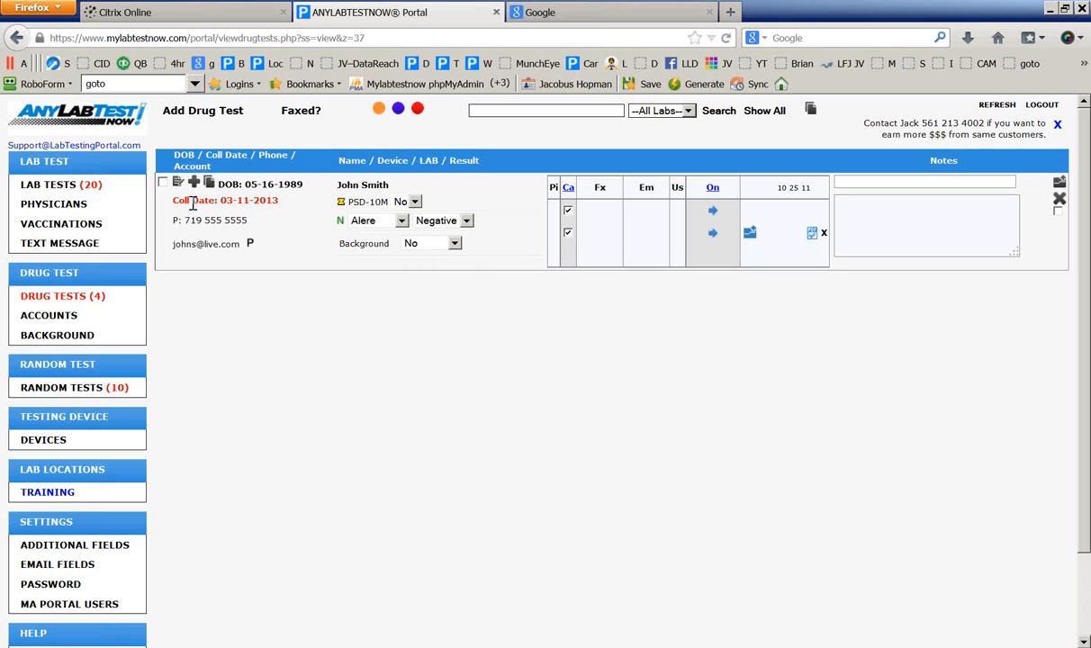
pyautogui.click(163, 183)
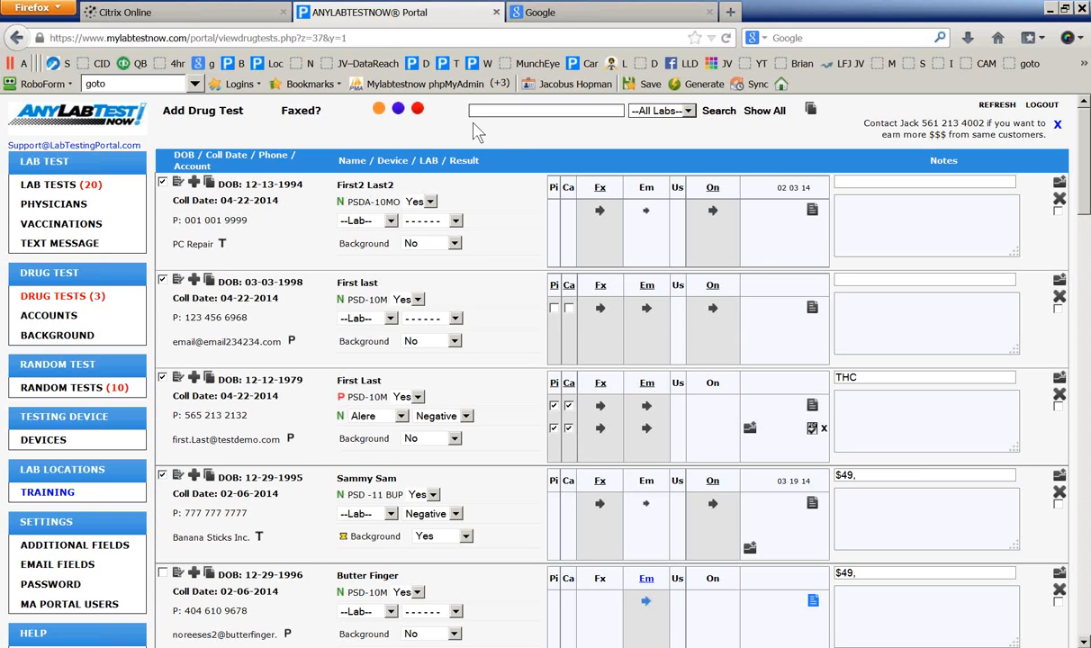
# Mark the first overdue drug test Negative, then return to the unfiltered Drug Tests list
pyautogui.click(415, 112)
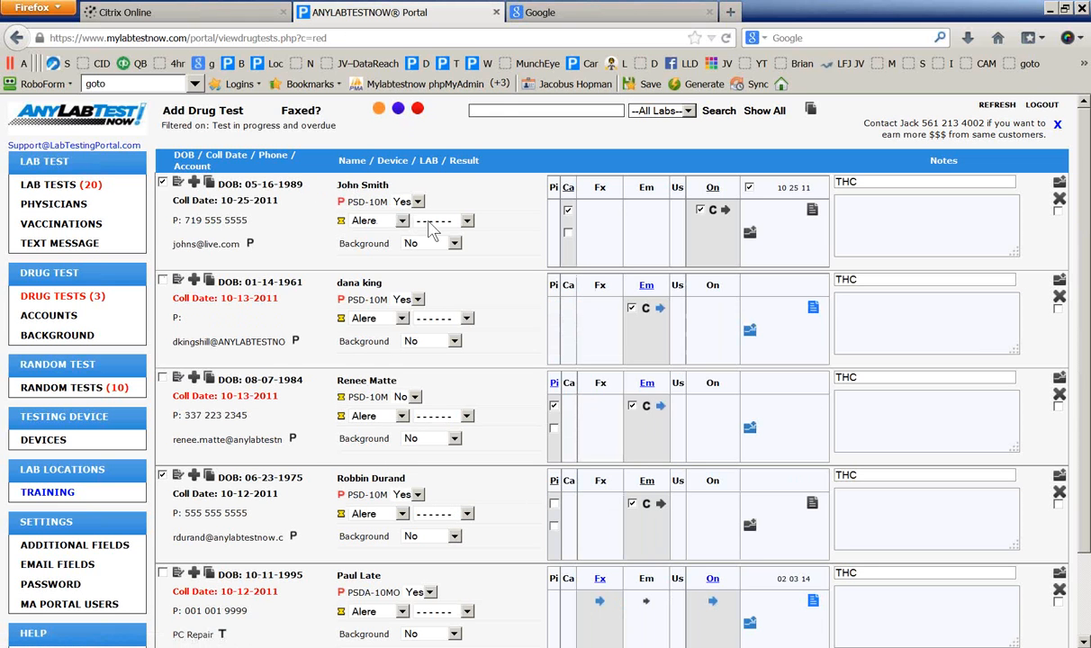
pyautogui.click(467, 223)
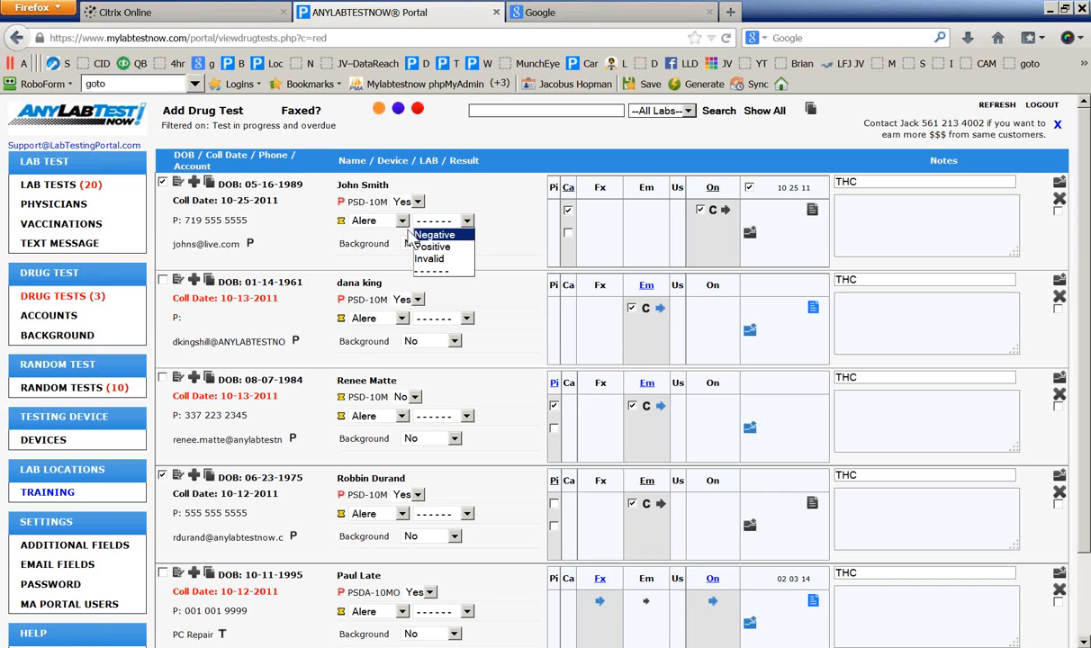
pyautogui.click(441, 236)
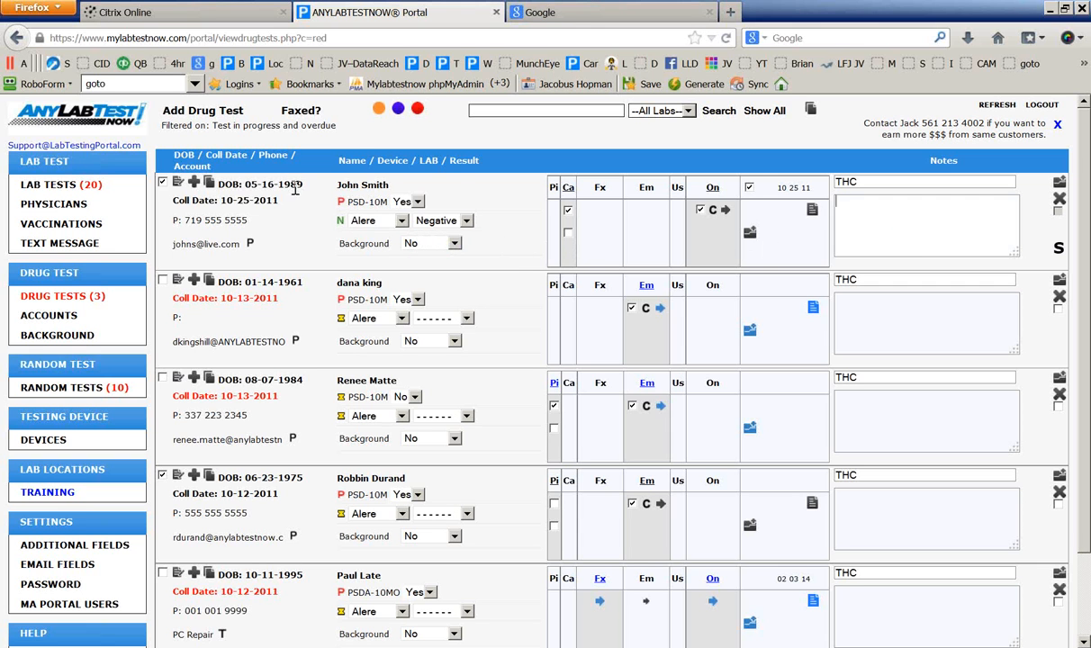
pyautogui.click(417, 109)
pyautogui.click(61, 293)
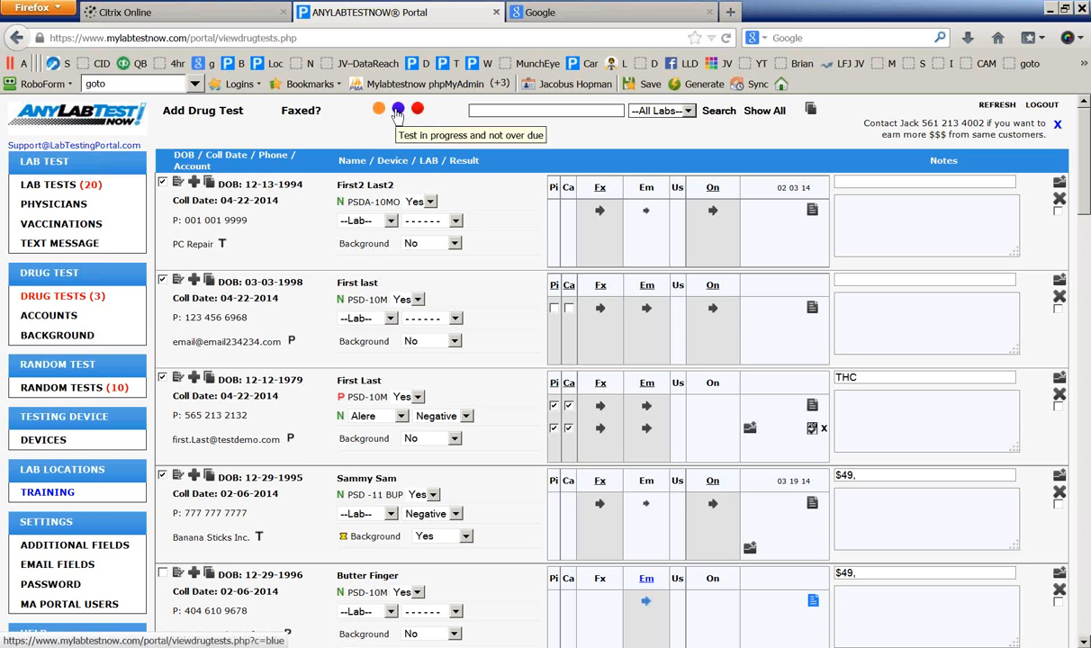
pyautogui.click(397, 110)
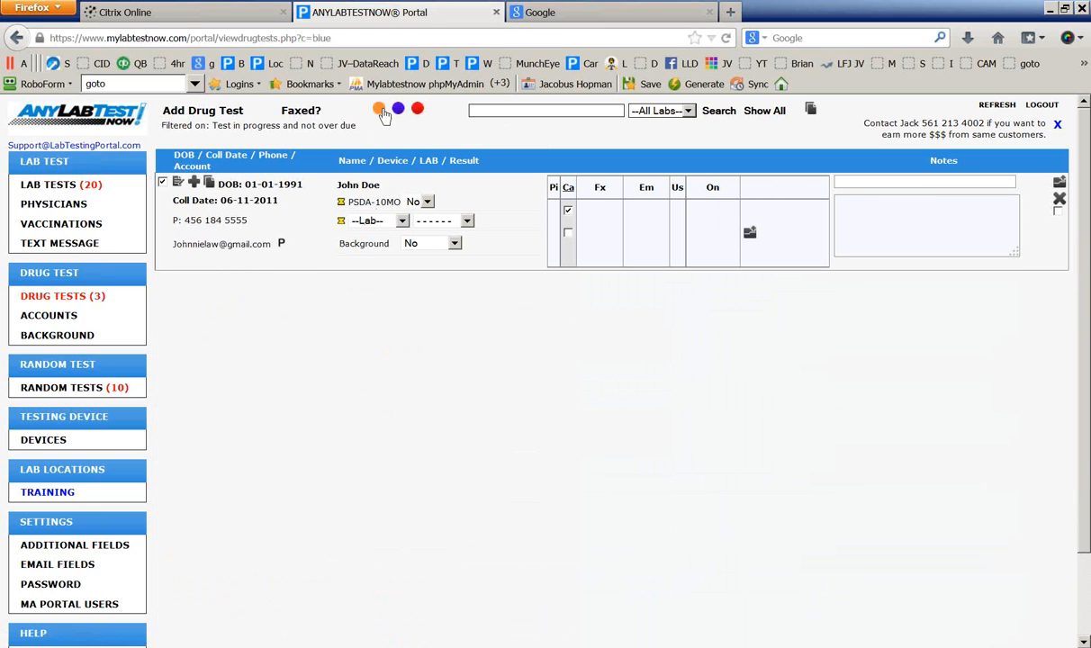
pyautogui.click(381, 111)
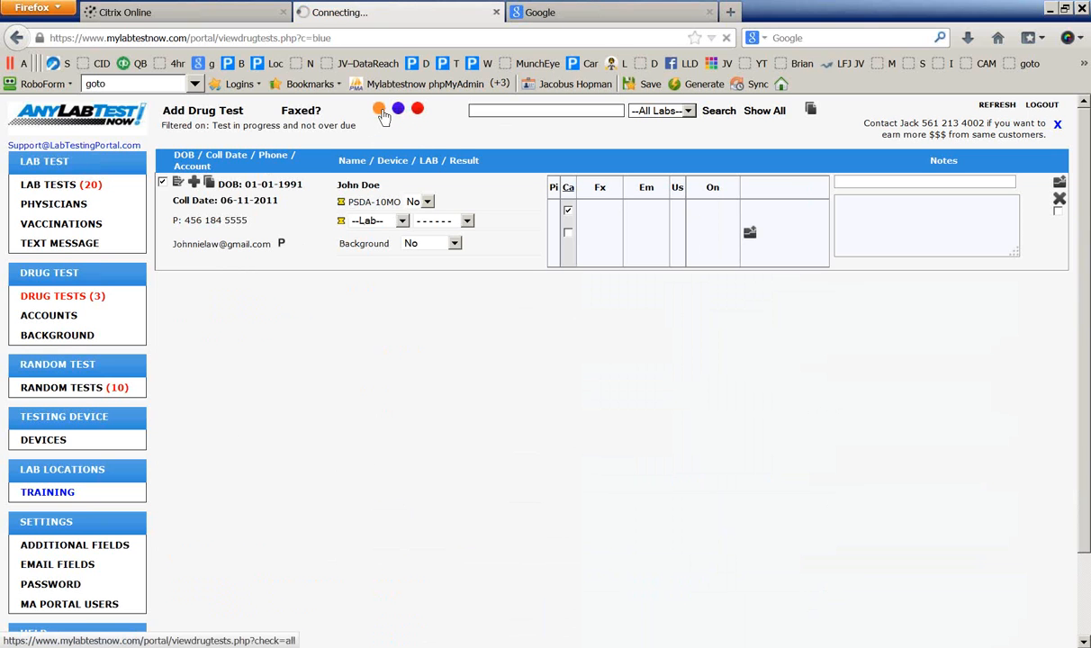
pyautogui.click(767, 117)
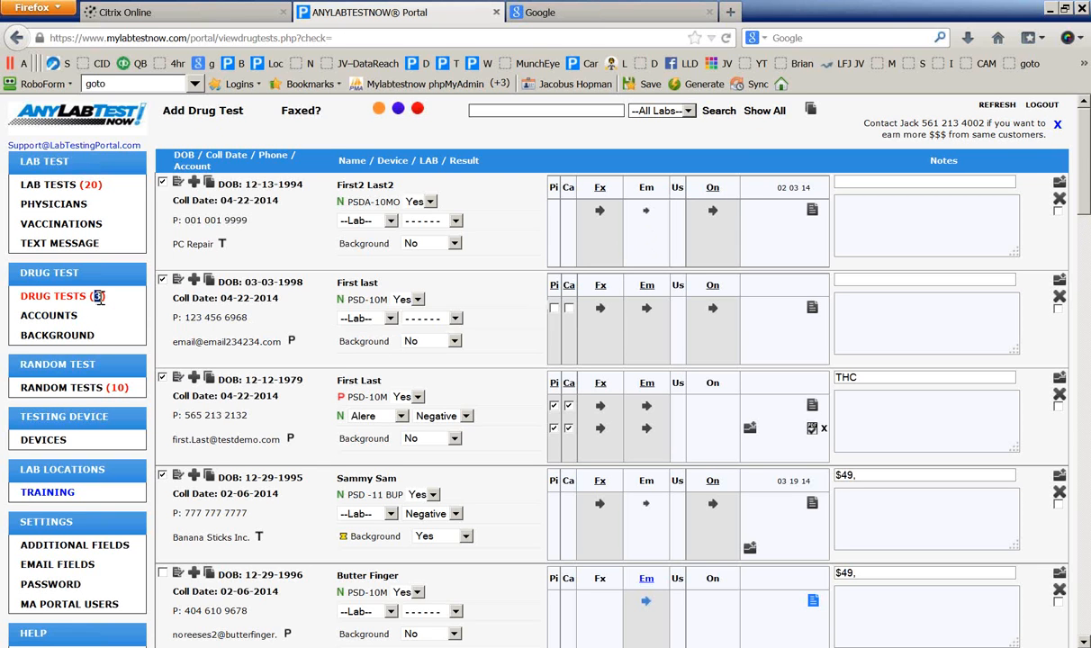
pyautogui.doubleClick(99, 297)
pyautogui.click(98, 313)
pyautogui.doubleClick(98, 296)
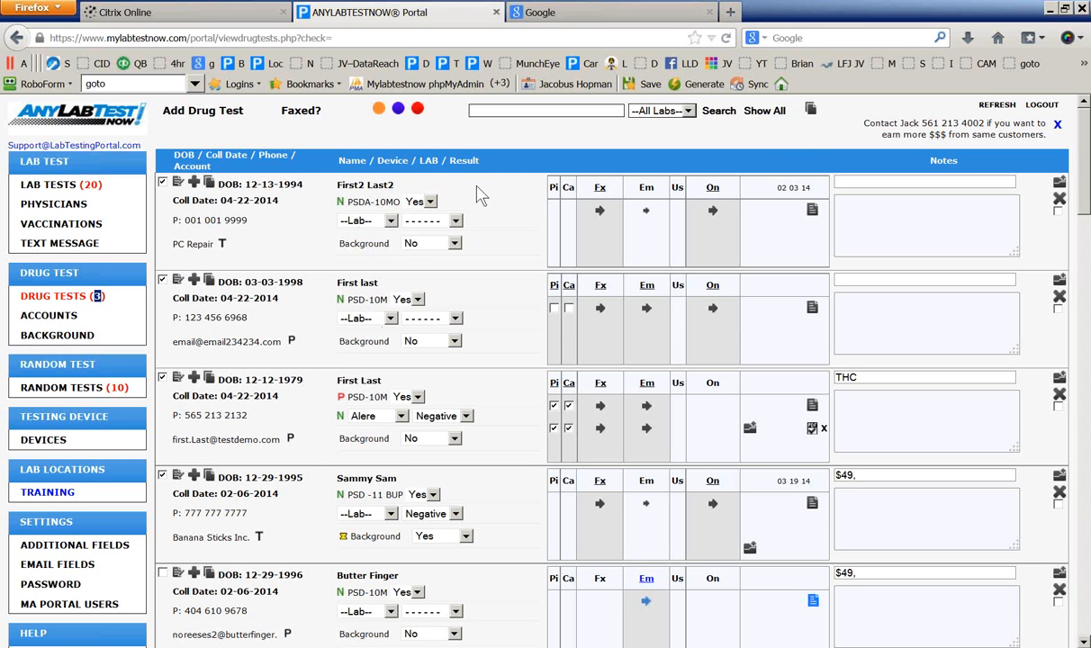
pyautogui.click(811, 112)
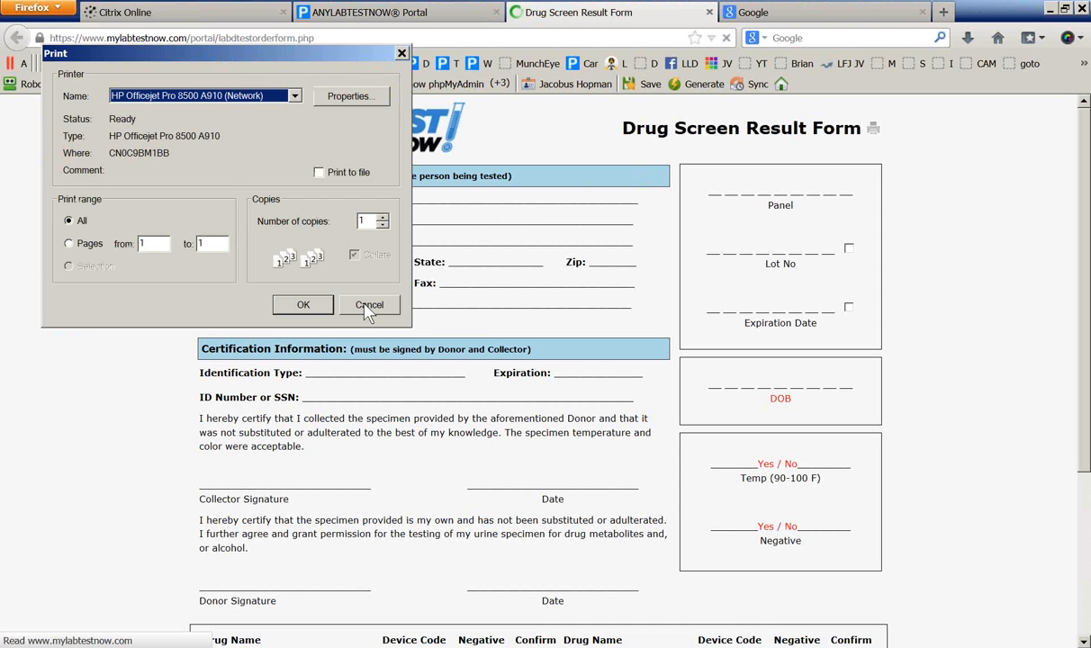
pyautogui.click(368, 306)
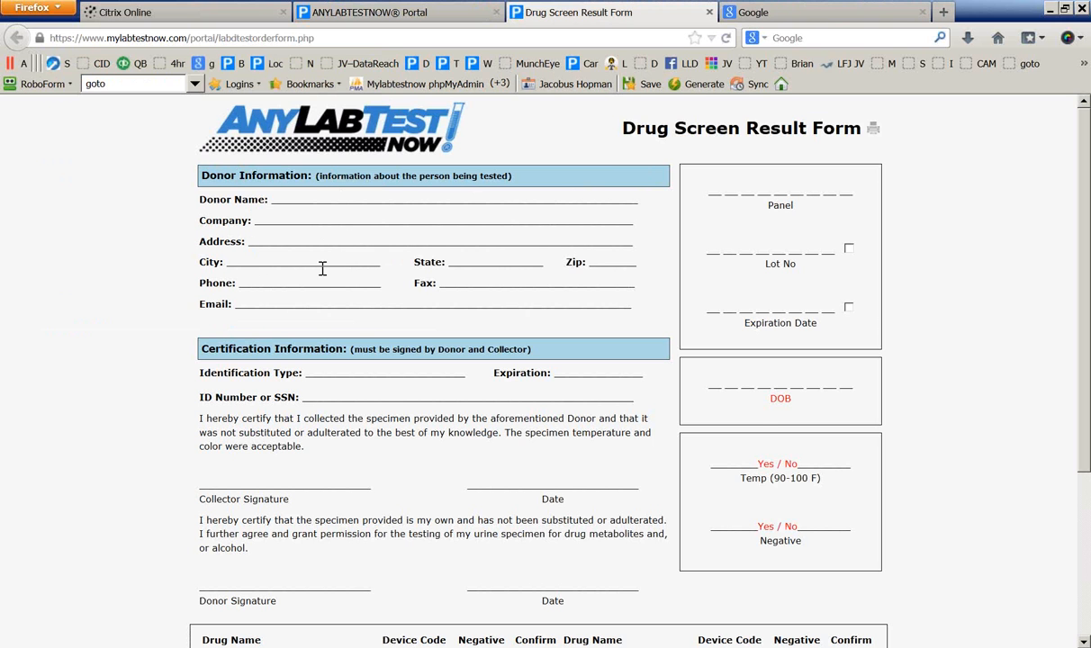
pyautogui.scroll(-2, 761, 392)
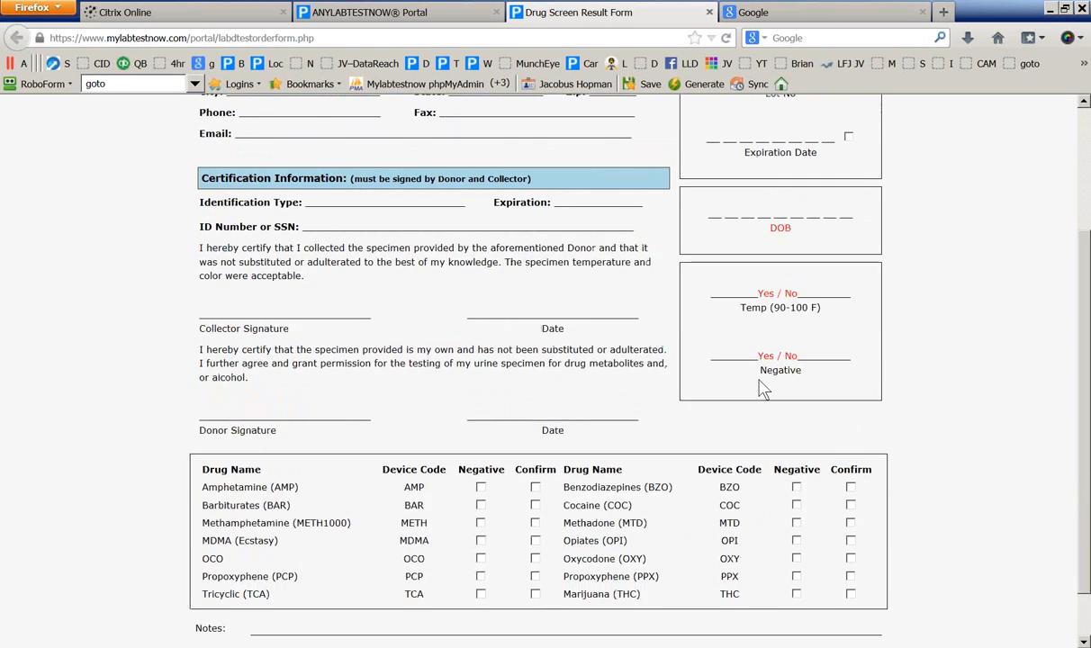
pyautogui.scroll(2, 765, 360)
pyautogui.scroll(-4, 701, 403)
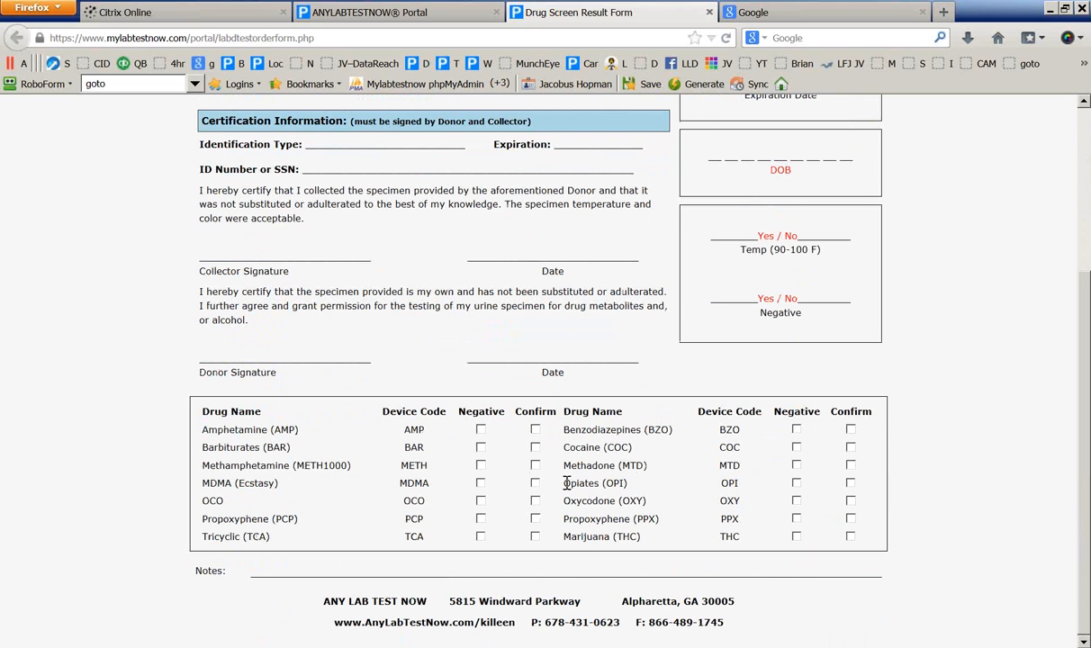
pyautogui.scroll(2, 567, 484)
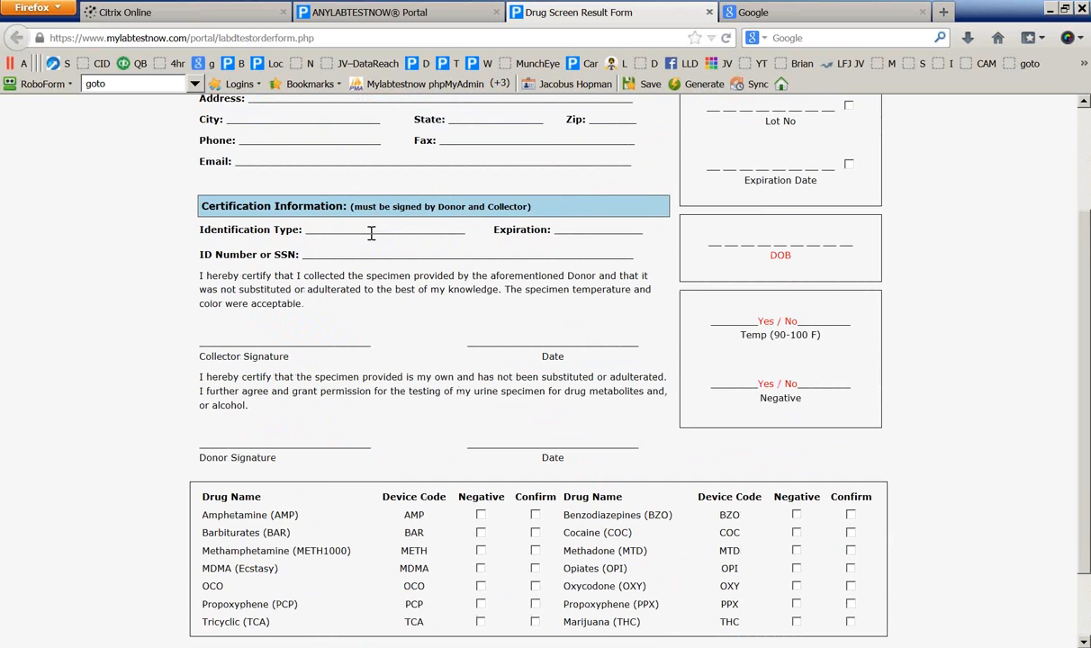
pyautogui.scroll(3, 506, 290)
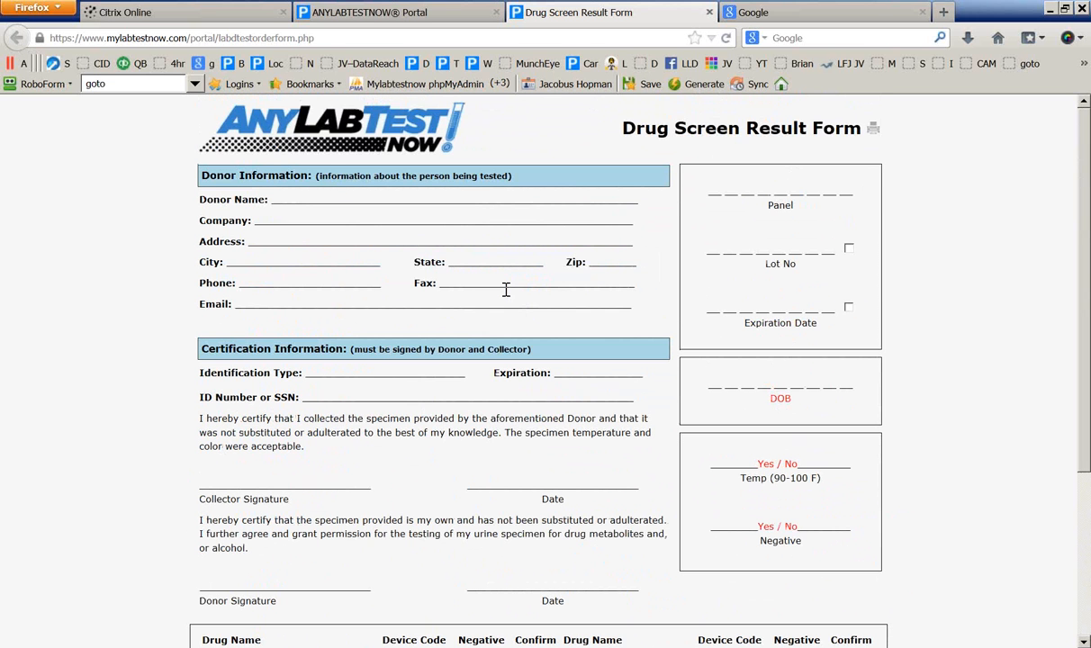
pyautogui.click(710, 13)
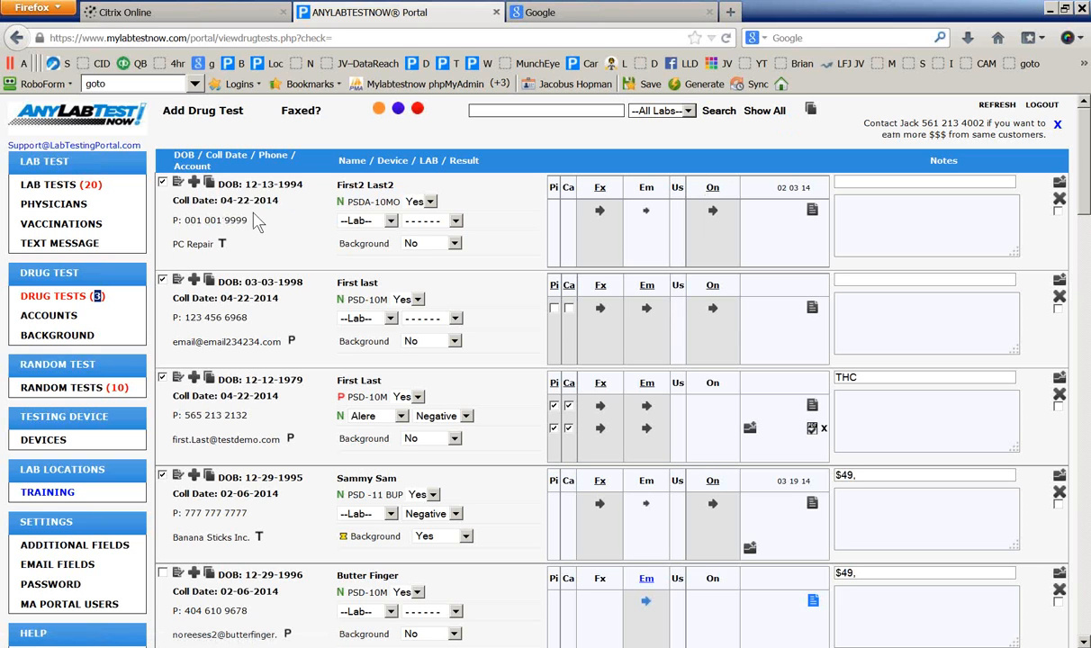
# Search the drug tests by the collection date 04-22-2014
pyautogui.moveTo(279, 202); pyautogui.dragTo(222, 203)
pyautogui.hotkey('ctrl', 'c')
pyautogui.click(551, 110)
pyautogui.hotkey('ctrl', 'v')
pyautogui.click(724, 117)
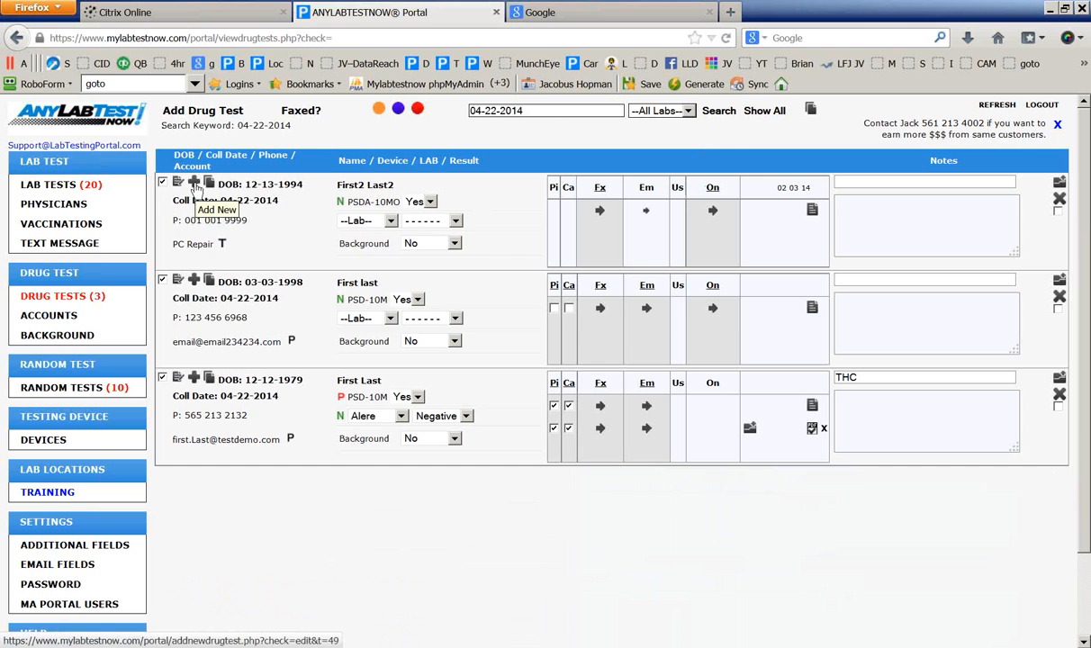
# Create and save a new drug test from the matching donor's entry
pyautogui.click(193, 183)
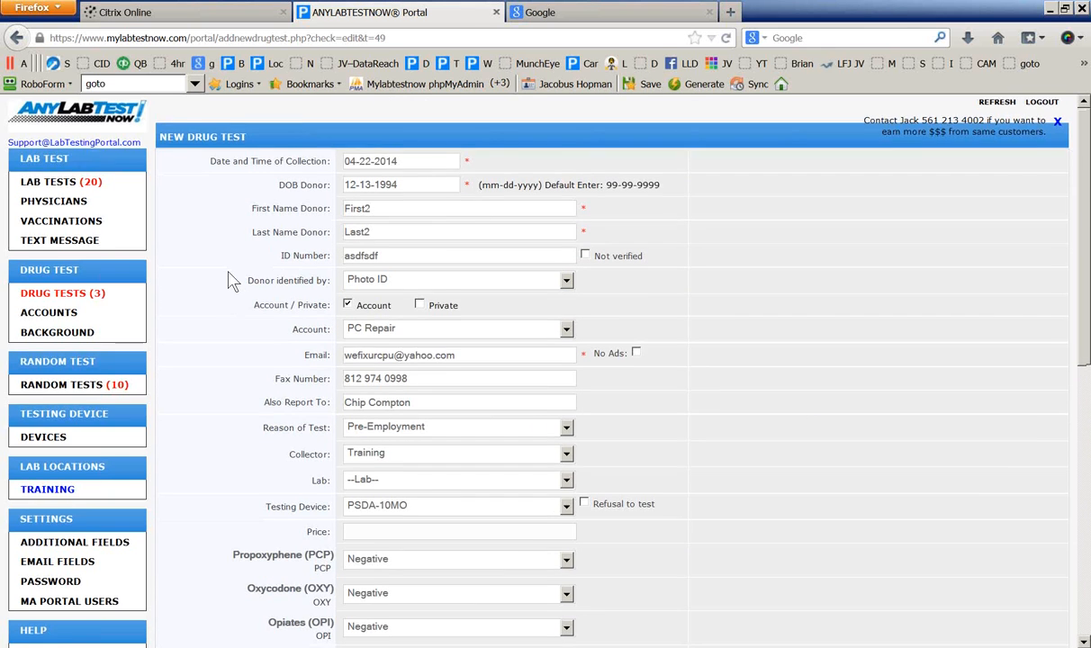
pyautogui.scroll(-5, 231, 282)
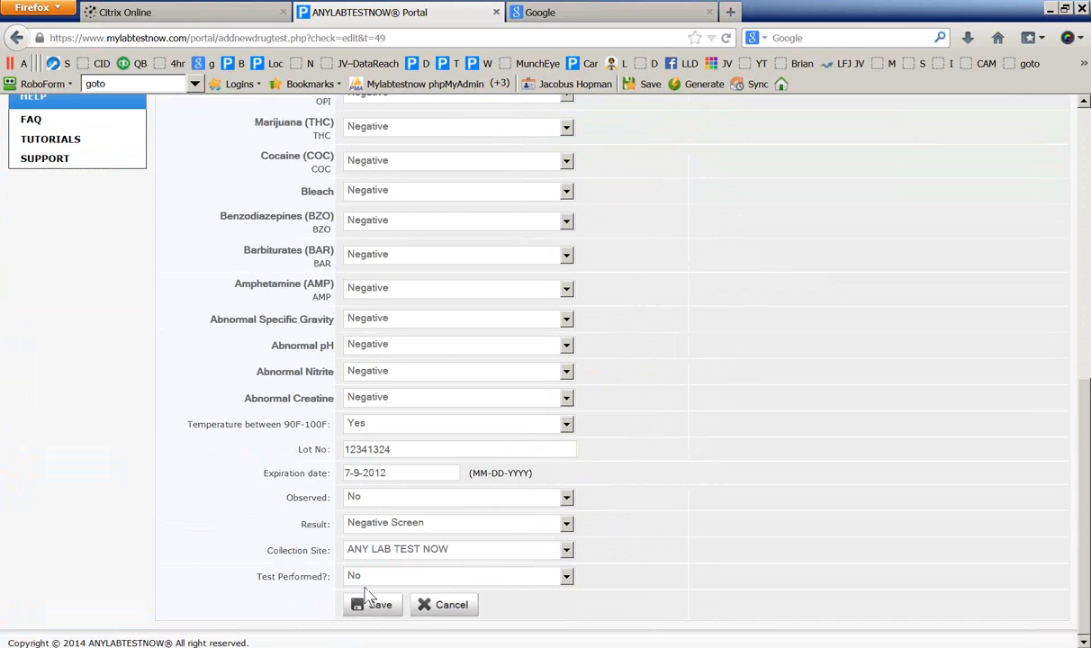
pyautogui.click(370, 607)
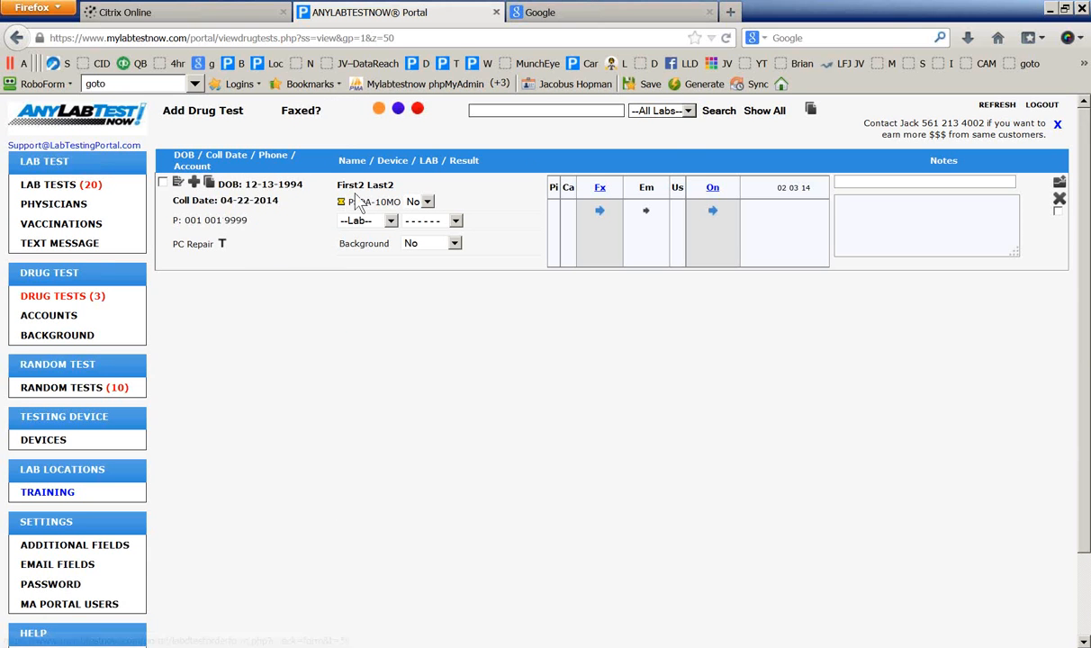
# View the new test's prefilled Drug Screen Result Form (panel PSDA-10MO, lot 12341324) without printing
pyautogui.click(210, 184)
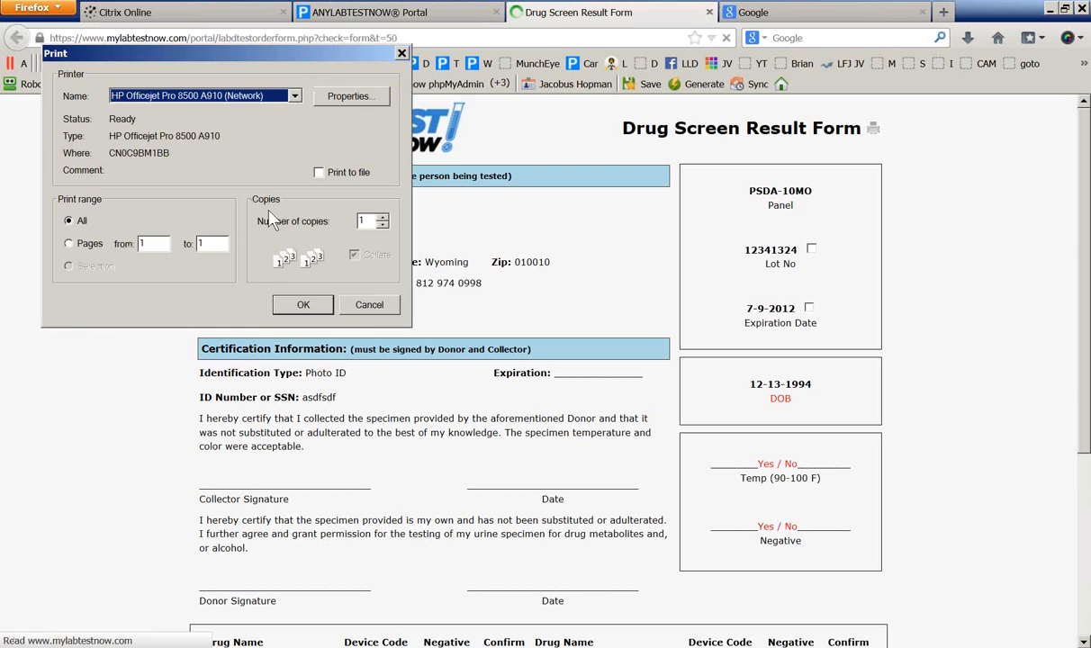
pyautogui.click(362, 302)
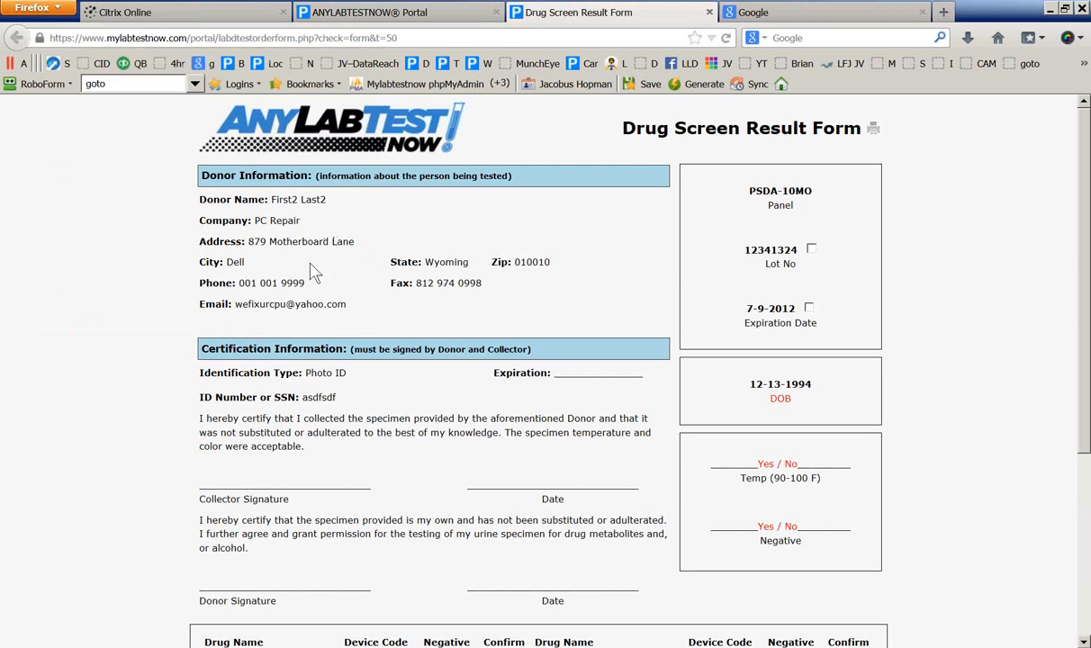
pyautogui.scroll(-3, 714, 449)
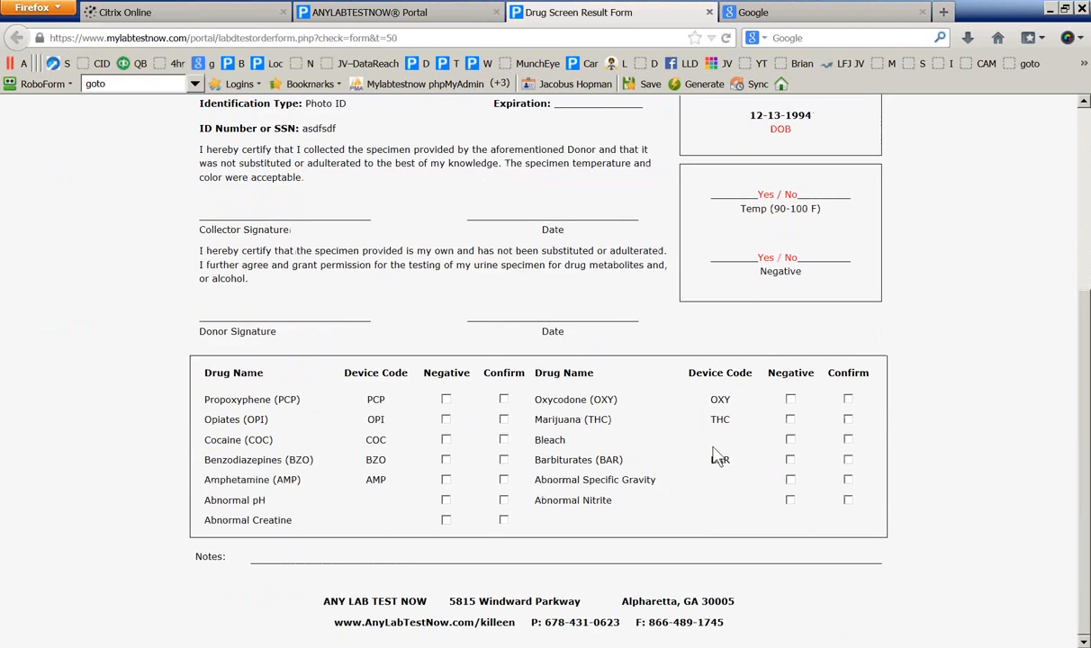
pyautogui.scroll(4, 714, 455)
pyautogui.scroll(-3, 714, 453)
pyautogui.scroll(1, 713, 451)
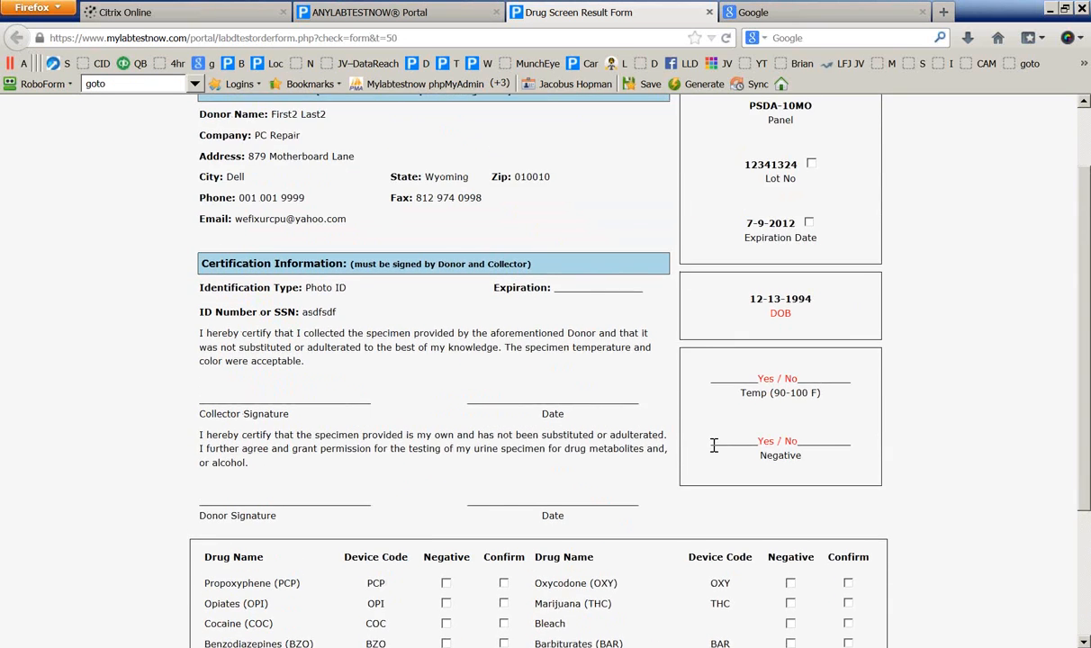
pyautogui.scroll(-2, 714, 446)
pyautogui.scroll(5, 590, 459)
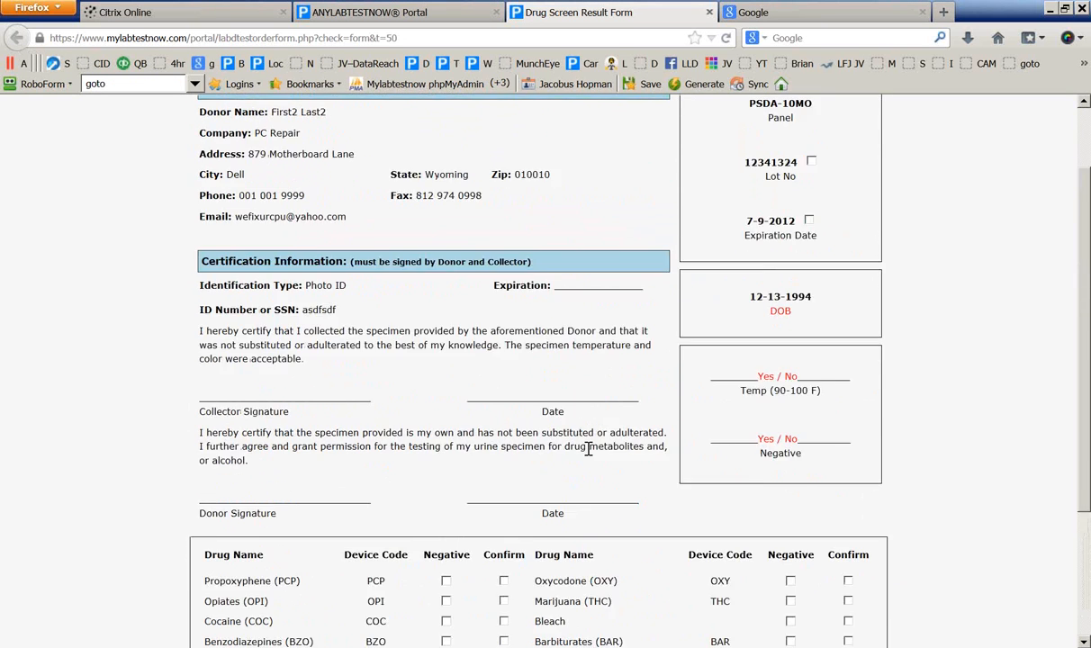
pyautogui.scroll(-3, 567, 388)
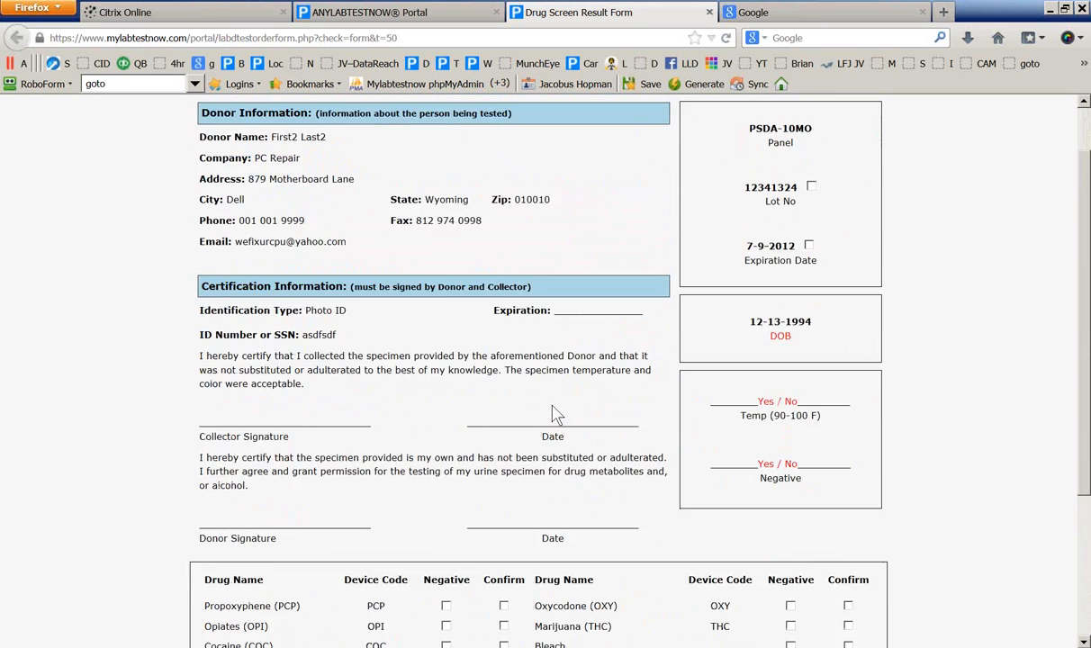
# Set the new test's PSDA-10MO result to Yes, tick its checkbox, and show the Accounts list
pyautogui.click(709, 12)
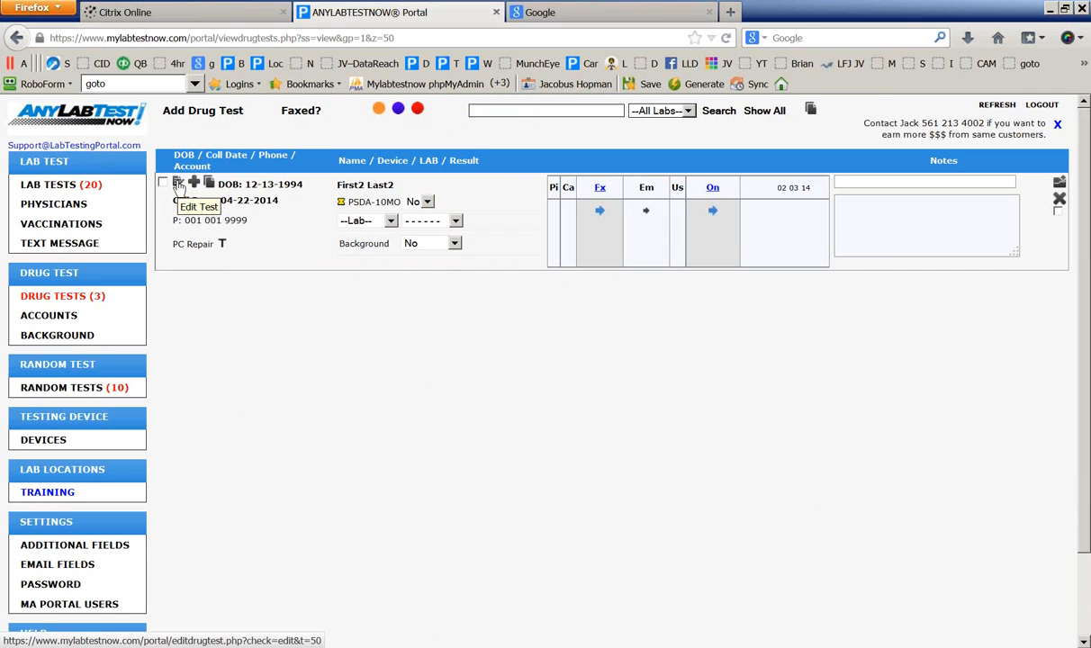
pyautogui.click(429, 203)
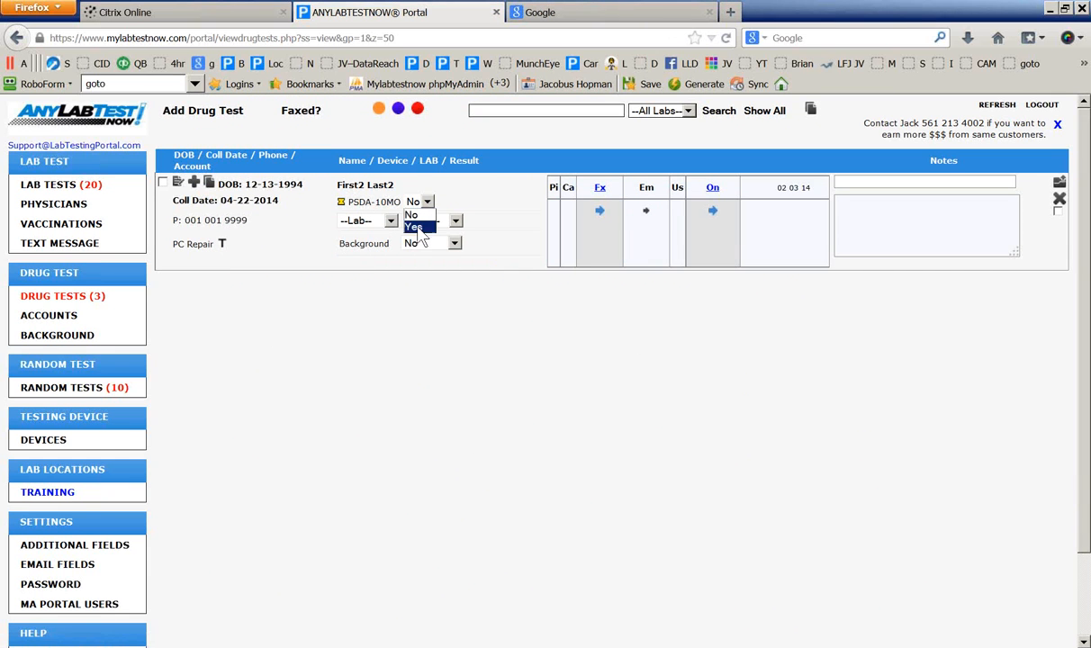
pyautogui.click(416, 227)
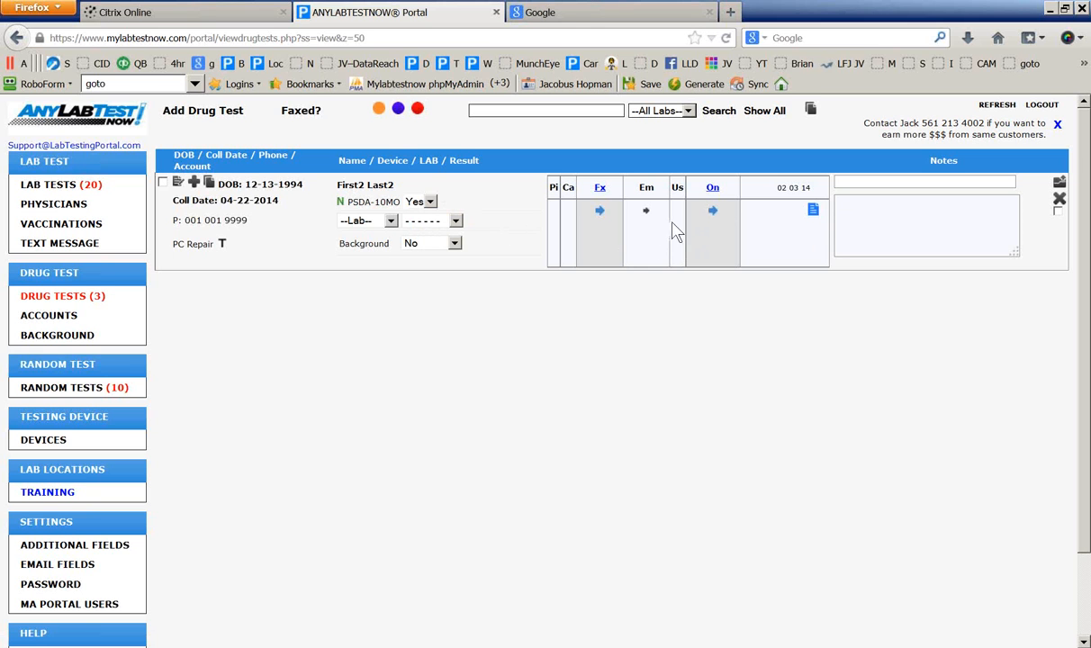
pyautogui.click(163, 183)
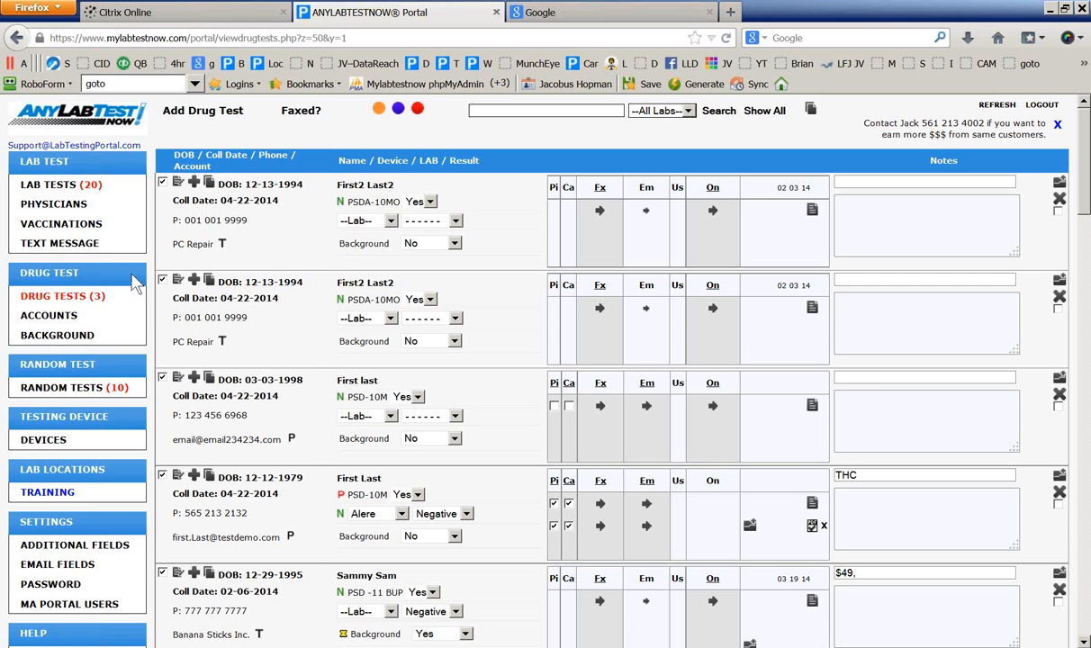
pyautogui.click(54, 320)
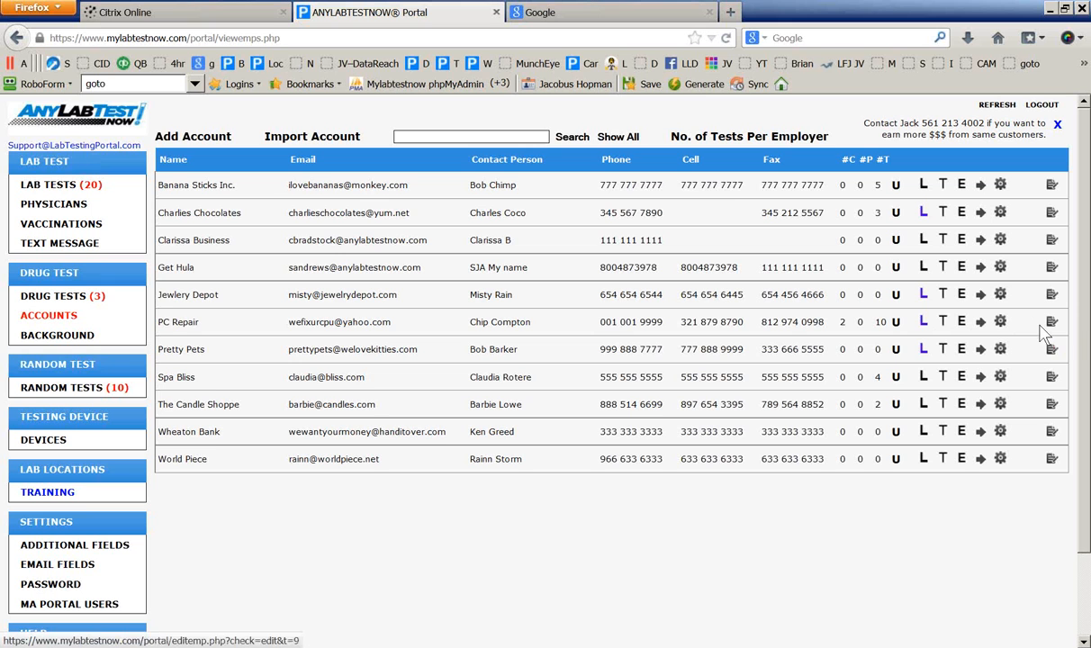
# Look over the PC Repair account's edit form fields, then go back to the Accounts list
pyautogui.click(175, 327)
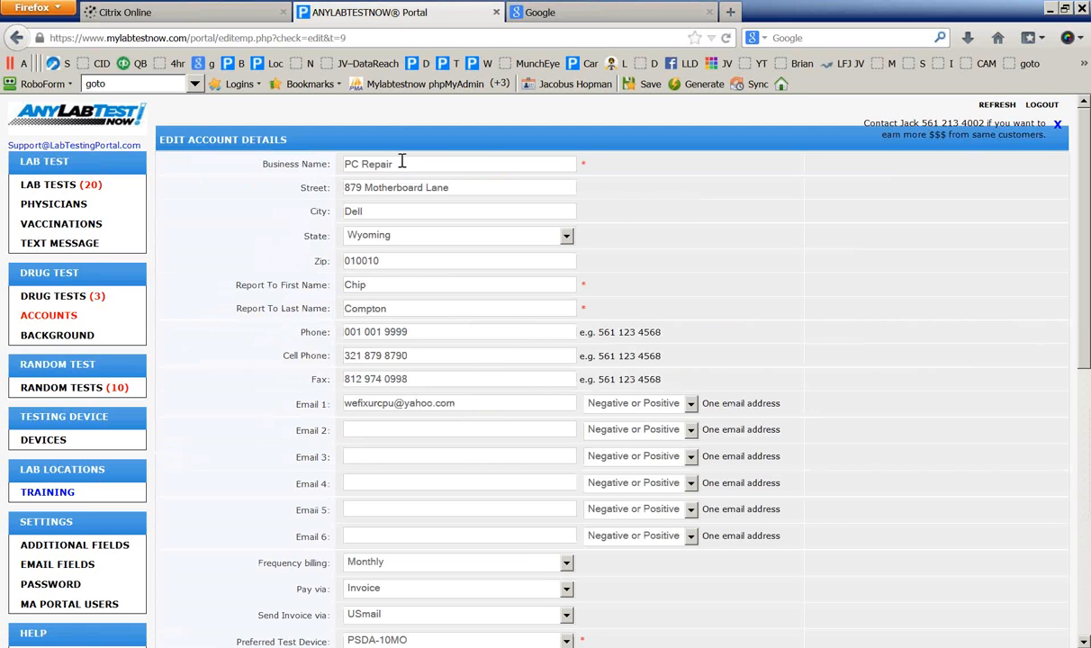
pyautogui.moveTo(265, 166); pyautogui.dragTo(323, 191)
pyautogui.scroll(-5, 268, 281)
pyautogui.scroll(-3, 268, 281)
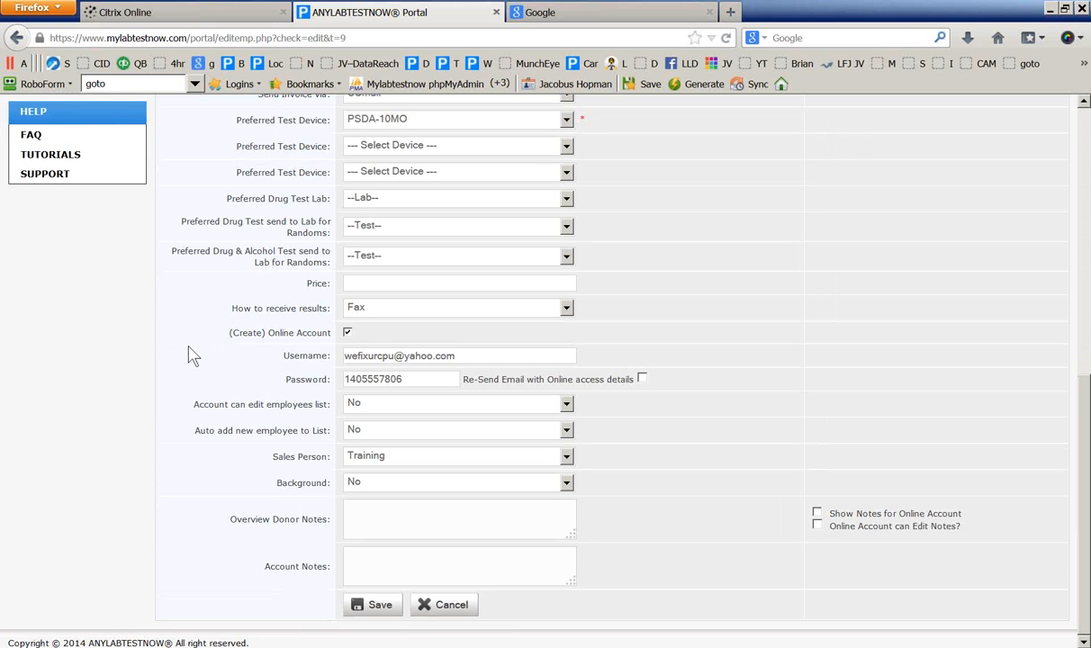
pyautogui.scroll(6, 189, 356)
pyautogui.scroll(-6, 190, 354)
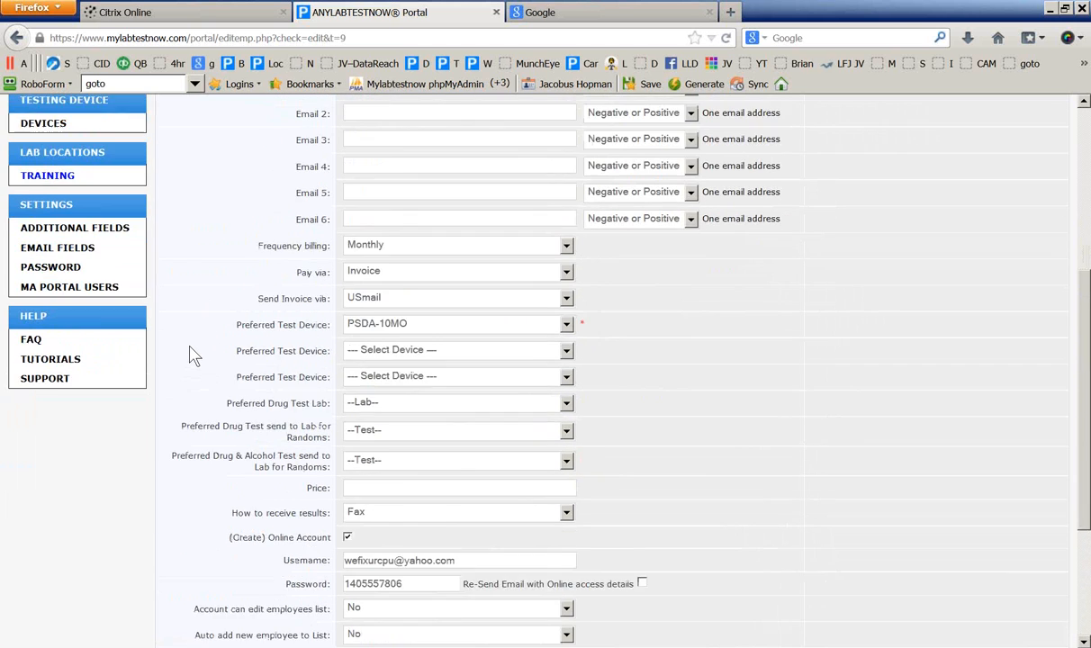
pyautogui.scroll(5, 190, 354)
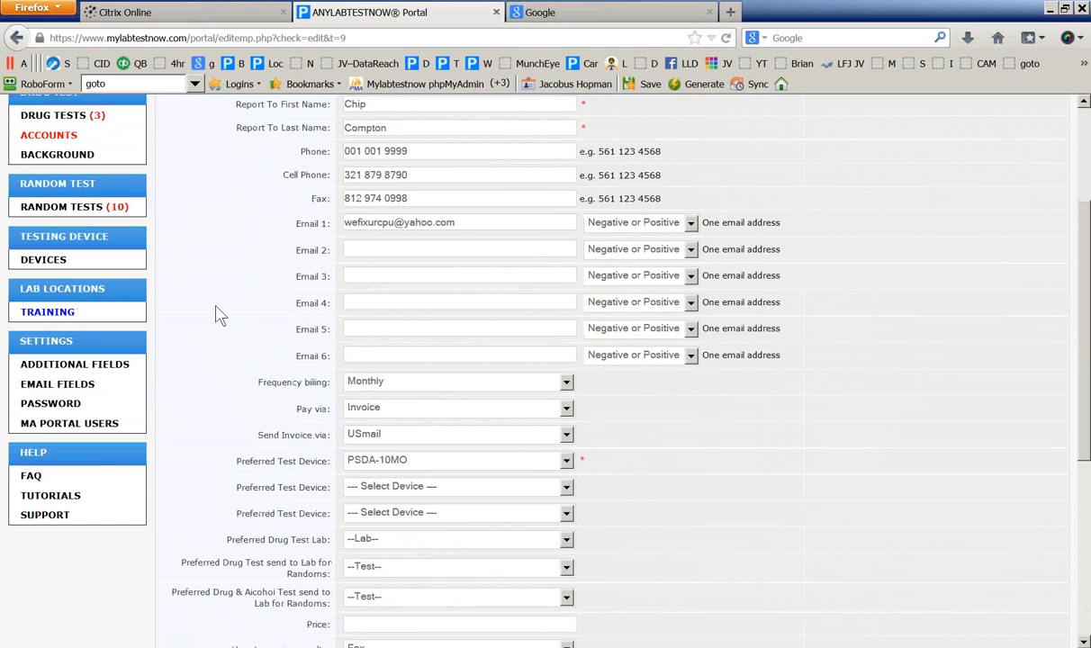
pyautogui.scroll(-4, 216, 315)
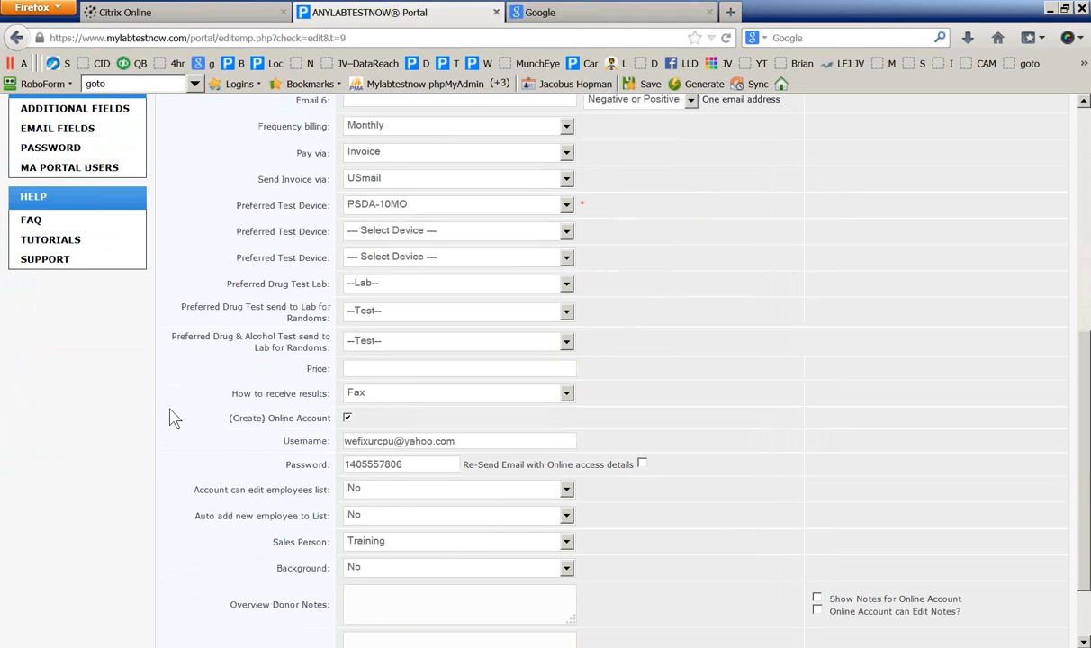
pyautogui.scroll(5, 174, 419)
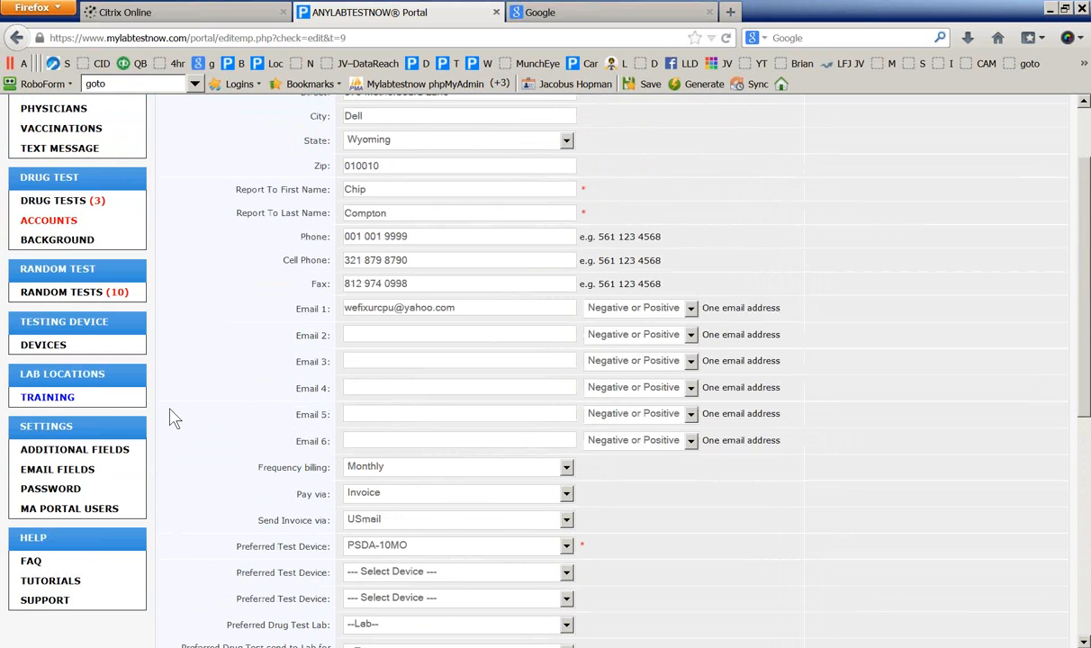
pyautogui.click(49, 225)
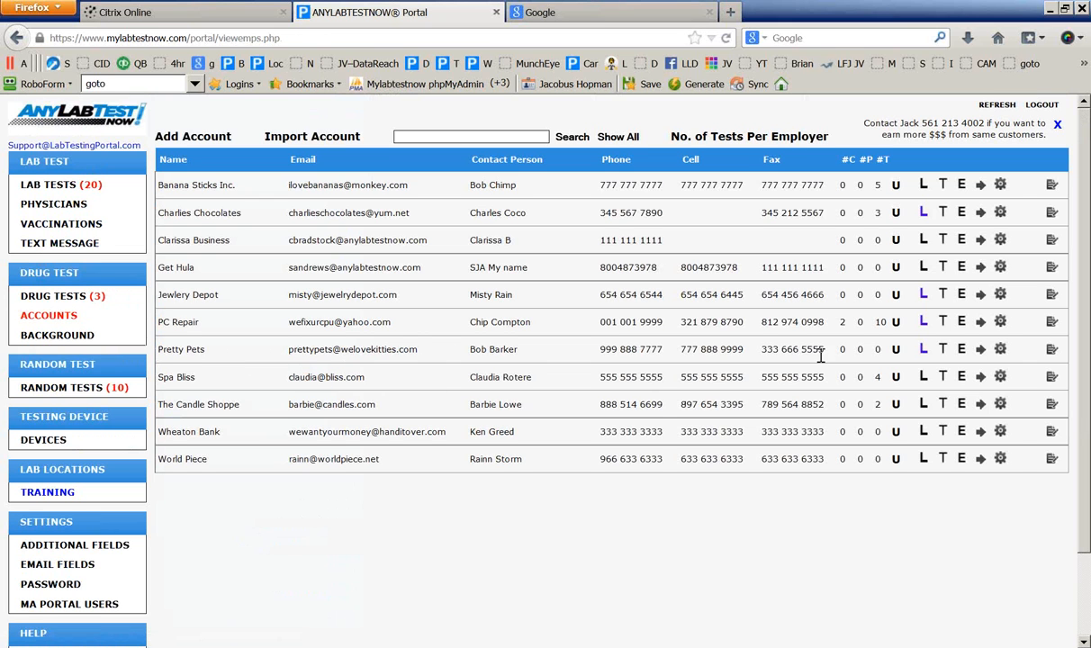
# Browse the drug tests filtered to PC Repair, then clear the employer filter
pyautogui.click(942, 323)
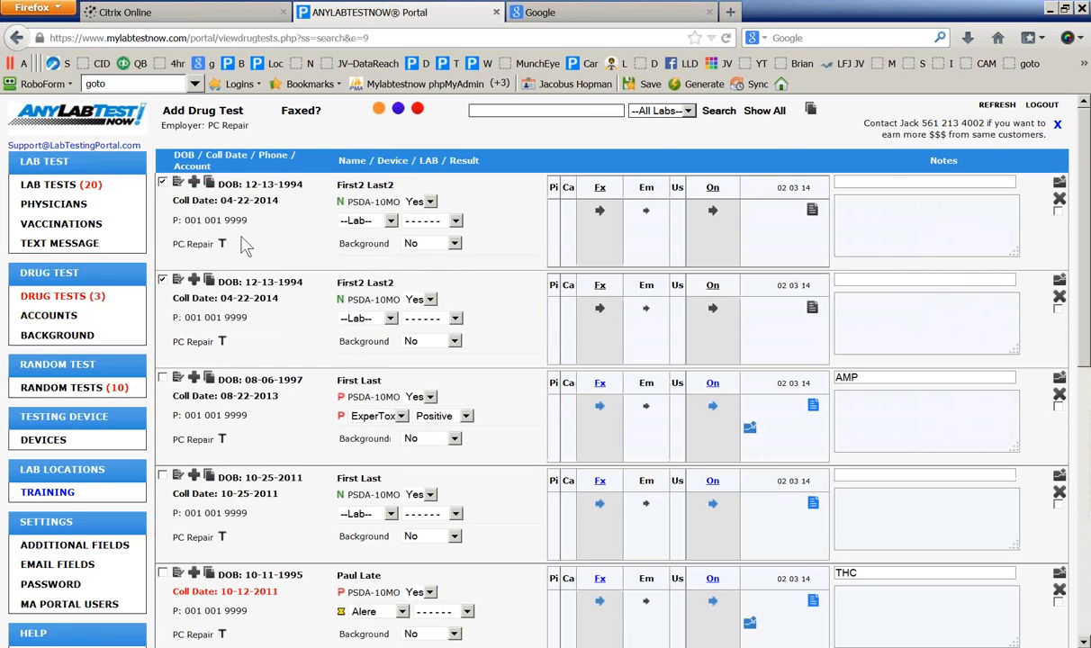
pyautogui.scroll(-6, 229, 495)
pyautogui.scroll(6, 230, 594)
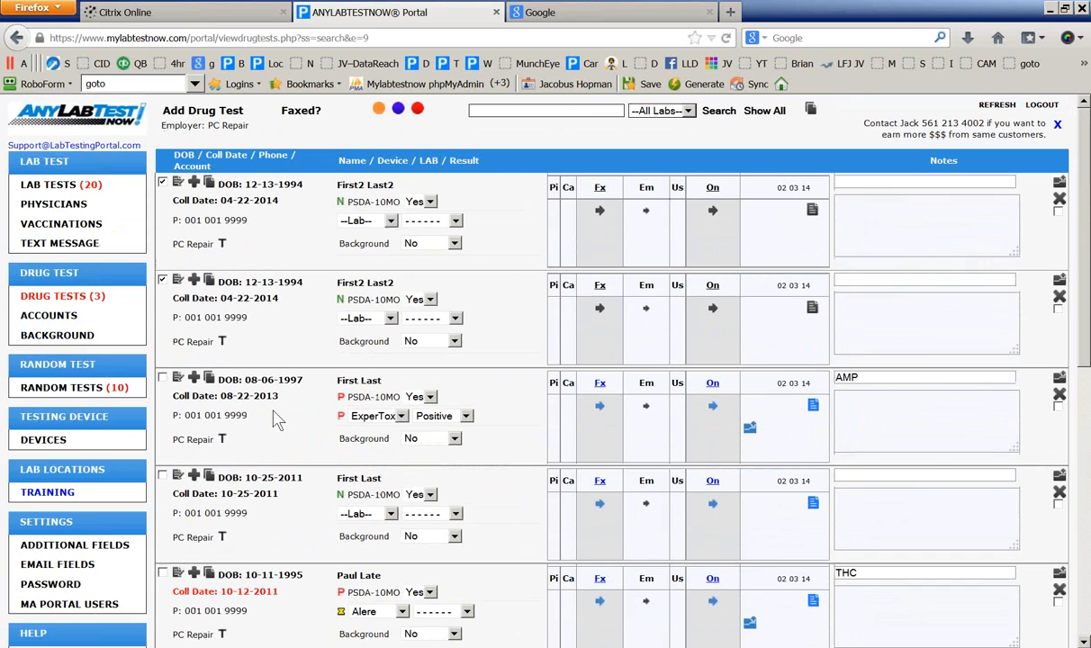
pyautogui.scroll(-4, 245, 369)
pyautogui.scroll(-5, 250, 388)
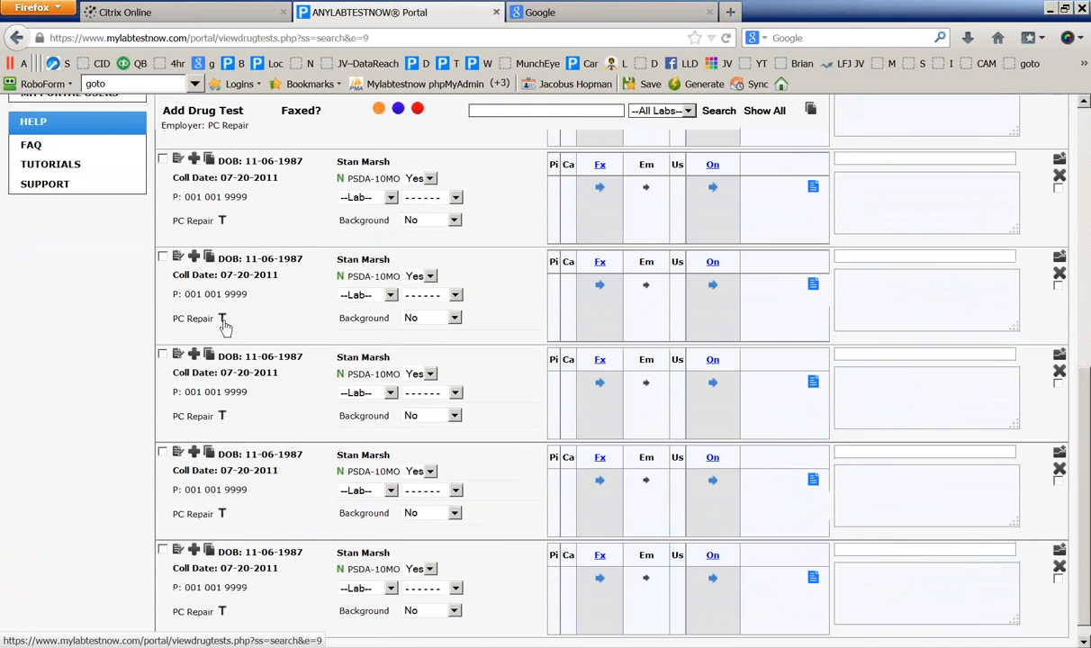
pyautogui.scroll(10, 225, 326)
pyautogui.click(718, 111)
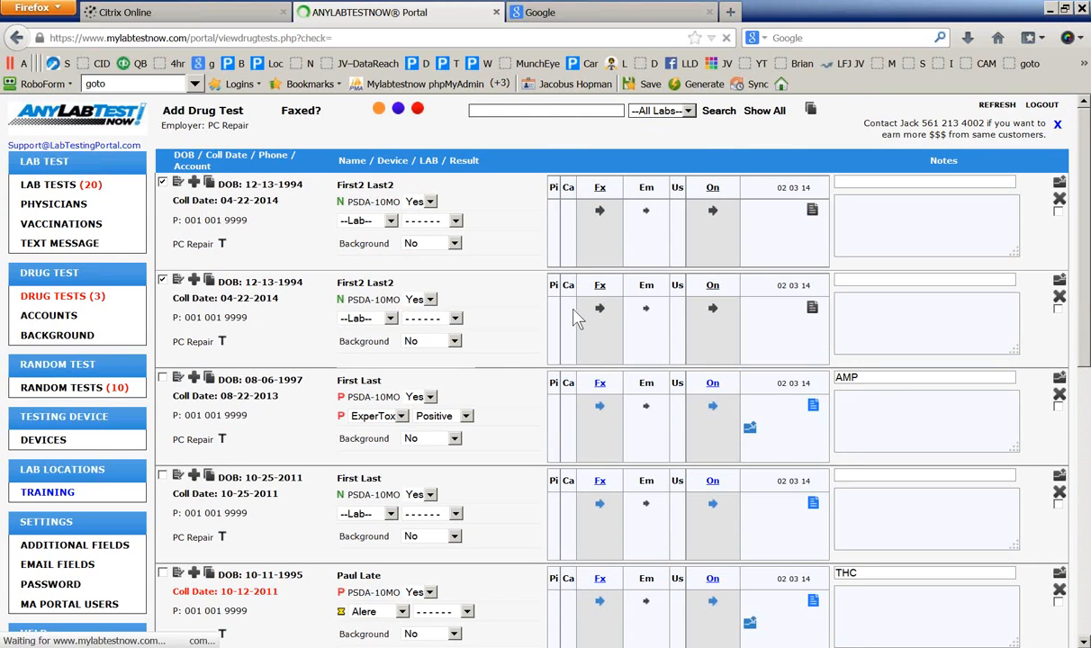
# Show only PC Repair's tested employees, then reload the unfiltered list of all drug tests
pyautogui.click(222, 347)
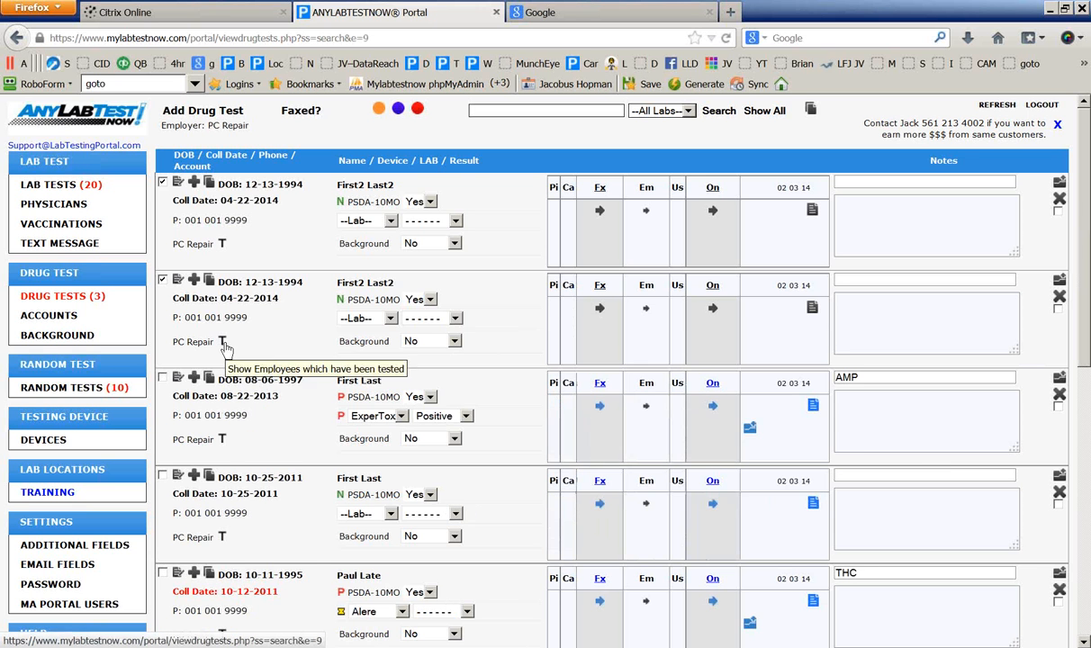
pyautogui.scroll(-7, 225, 348)
pyautogui.scroll(8, 293, 410)
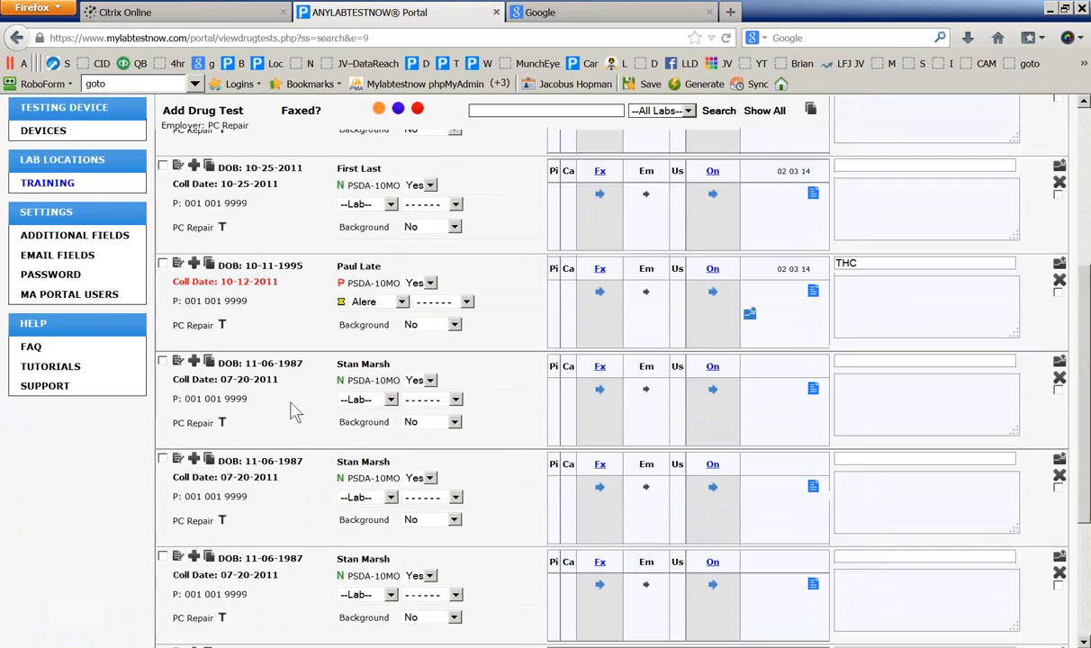
pyautogui.click(748, 117)
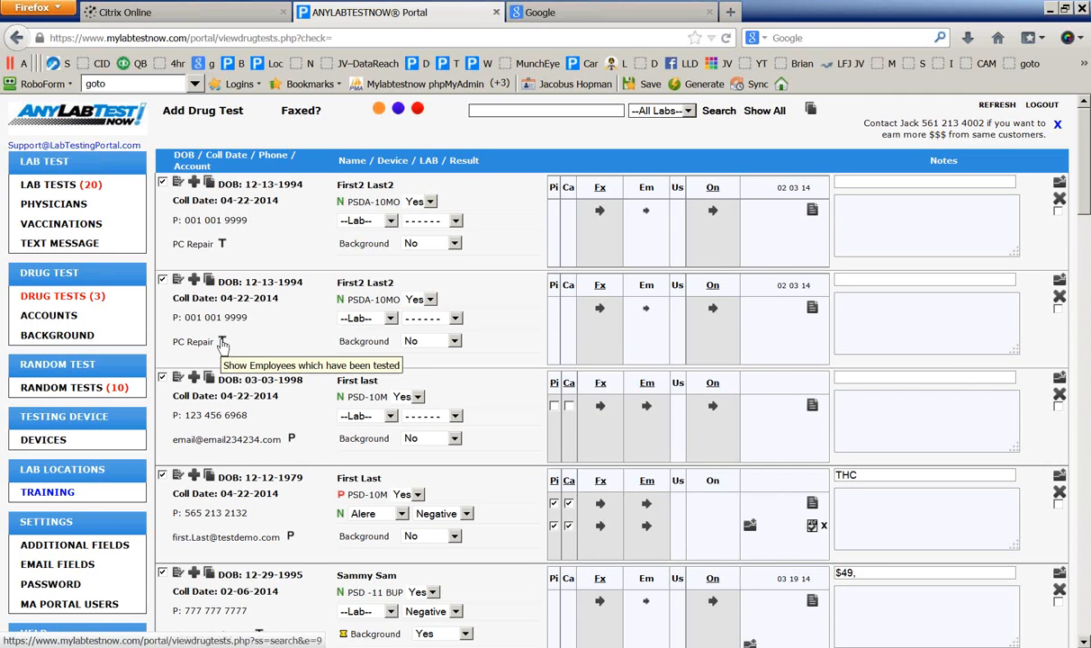
pyautogui.scroll(-3, 261, 328)
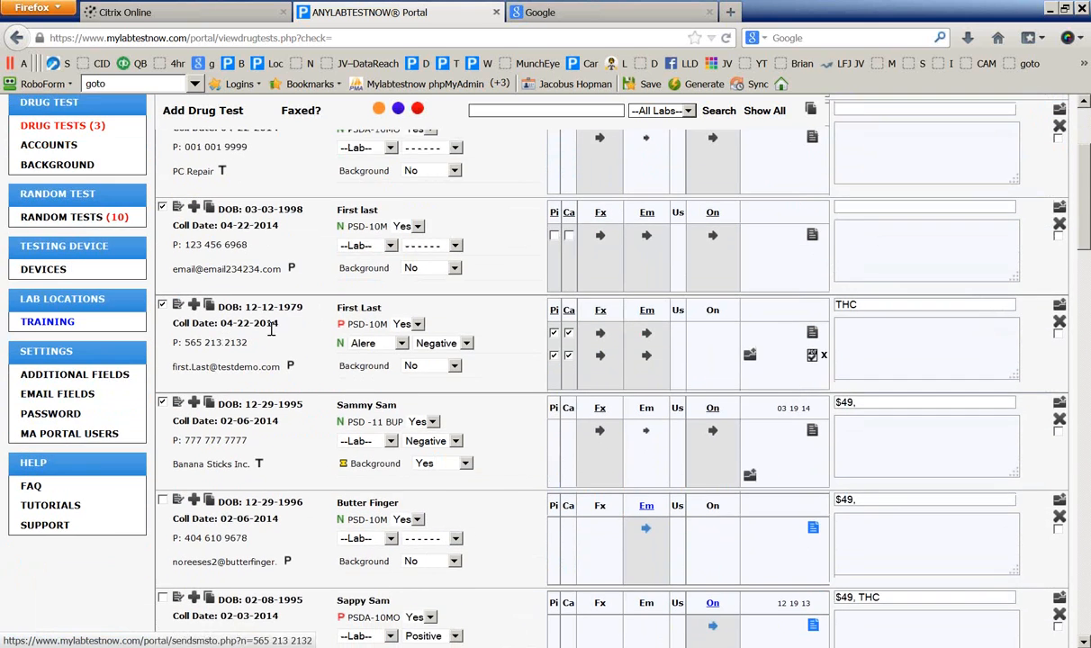
# List both tests recorded for one donor, then go back through Drug Tests to Accounts
pyautogui.click(290, 269)
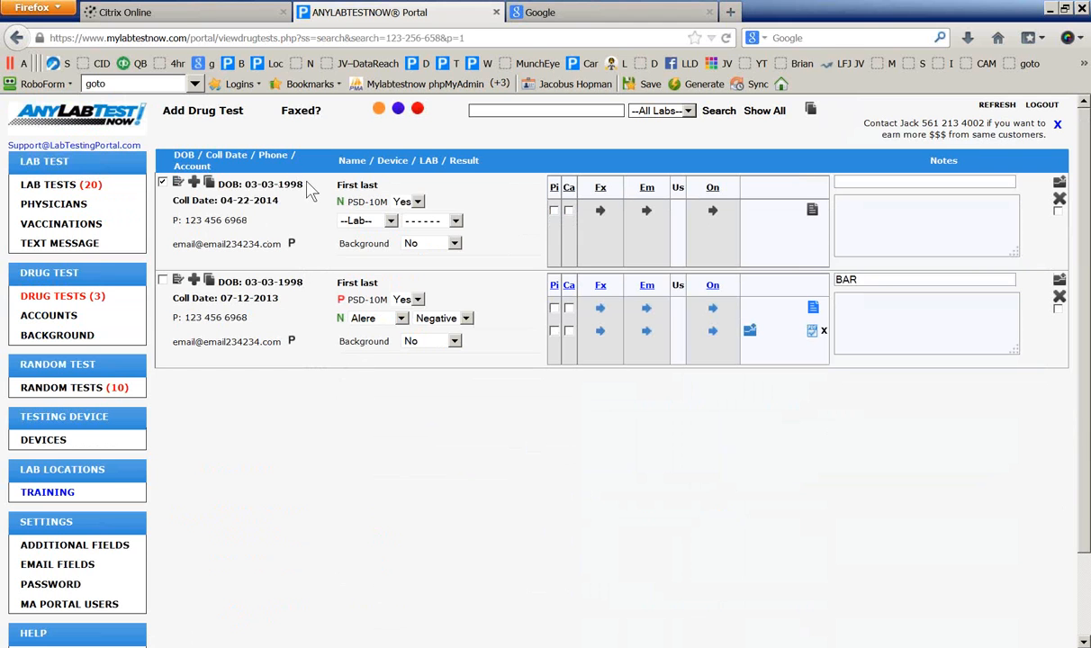
pyautogui.moveTo(303, 182); pyautogui.dragTo(235, 171)
pyautogui.click(65, 300)
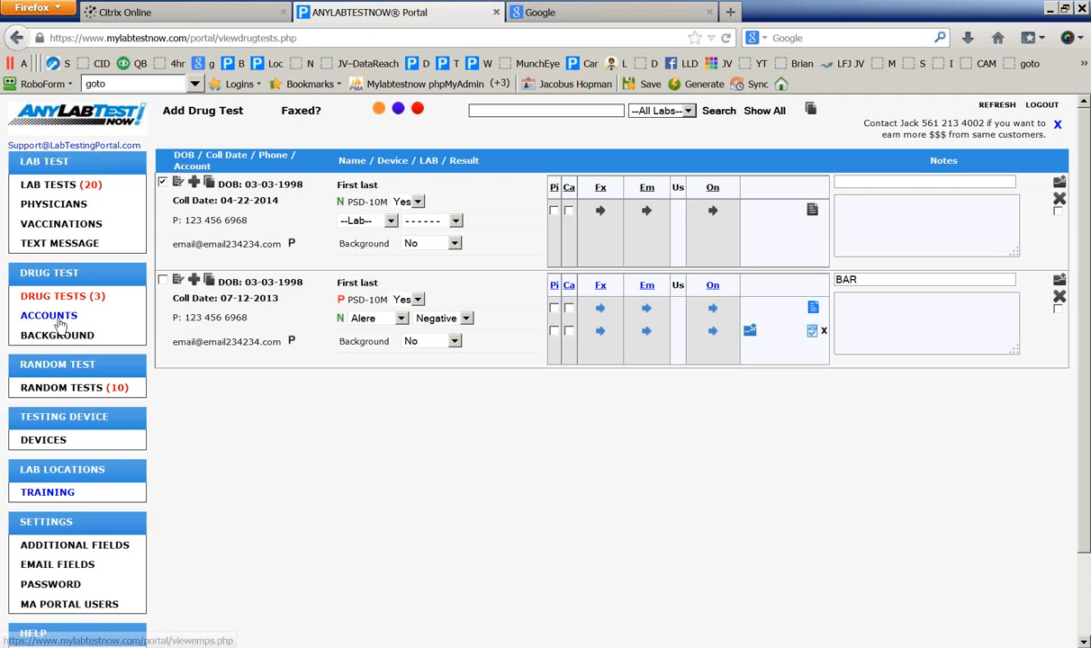
pyautogui.click(56, 317)
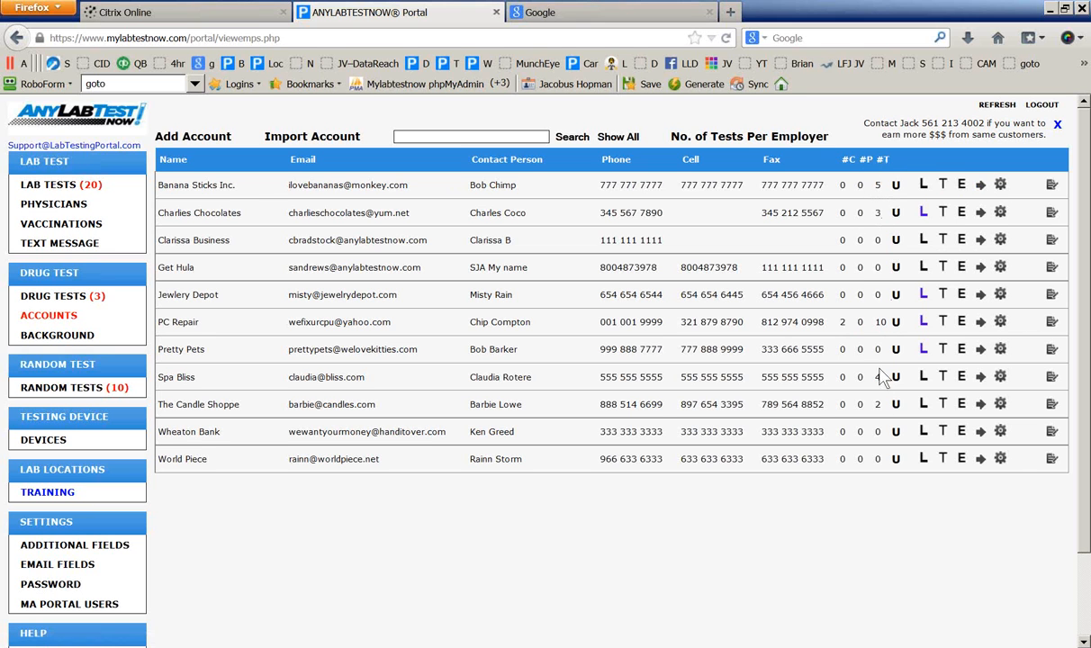
# Sort the client accounts by number of tests (#T)
pyautogui.click(883, 161)
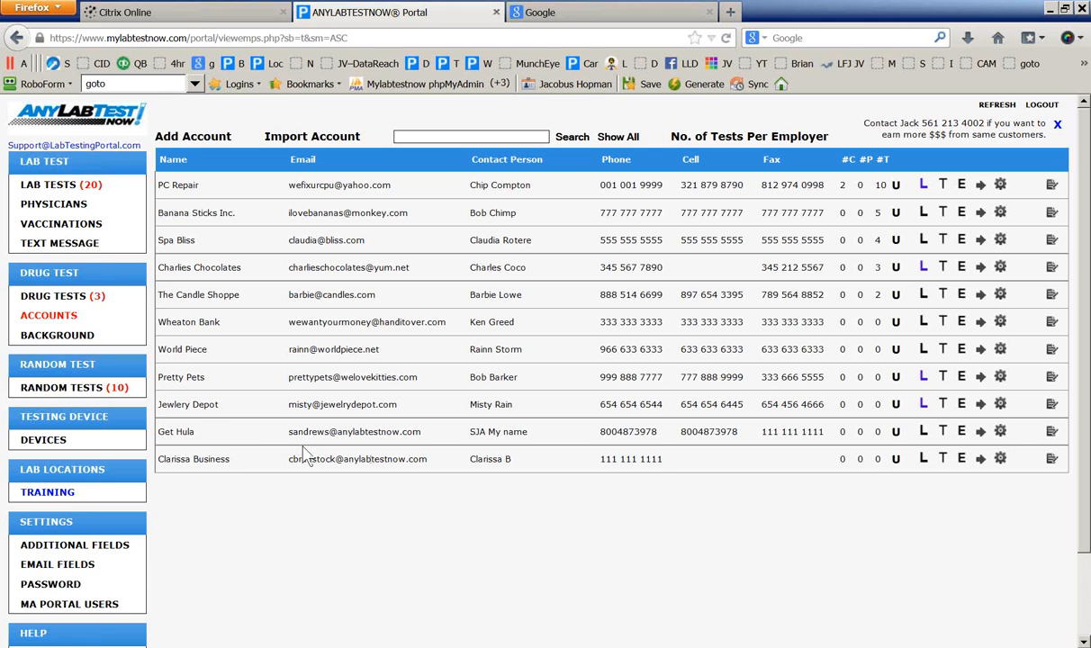
pyautogui.scroll(-2, 209, 425)
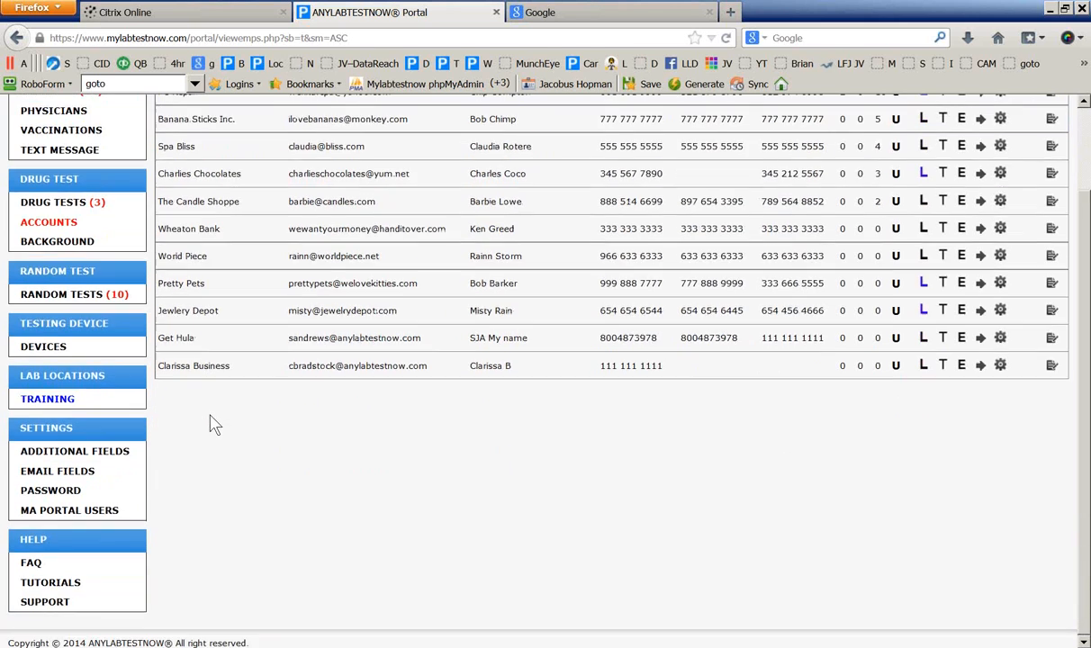
pyautogui.scroll(2, 215, 425)
pyautogui.scroll(-2, 215, 424)
pyautogui.scroll(2, 214, 424)
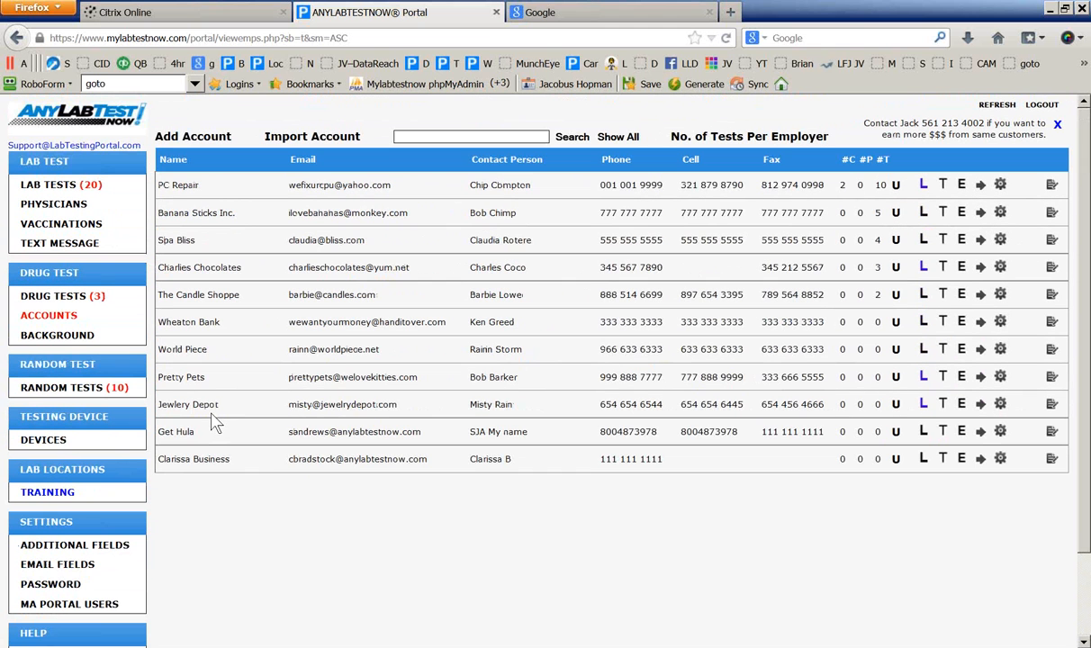
# Restore the alphabetical account order and open the Additional Fields settings
pyautogui.click(34, 319)
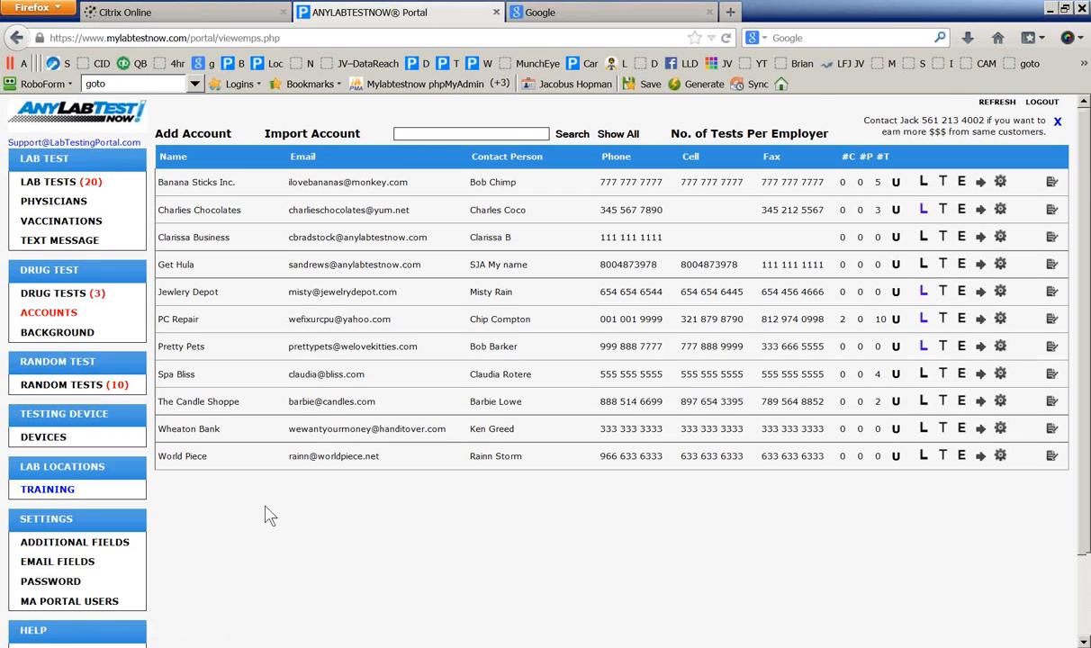
pyautogui.scroll(-2, 267, 513)
pyautogui.scroll(2, 270, 515)
pyautogui.scroll(-2, 270, 515)
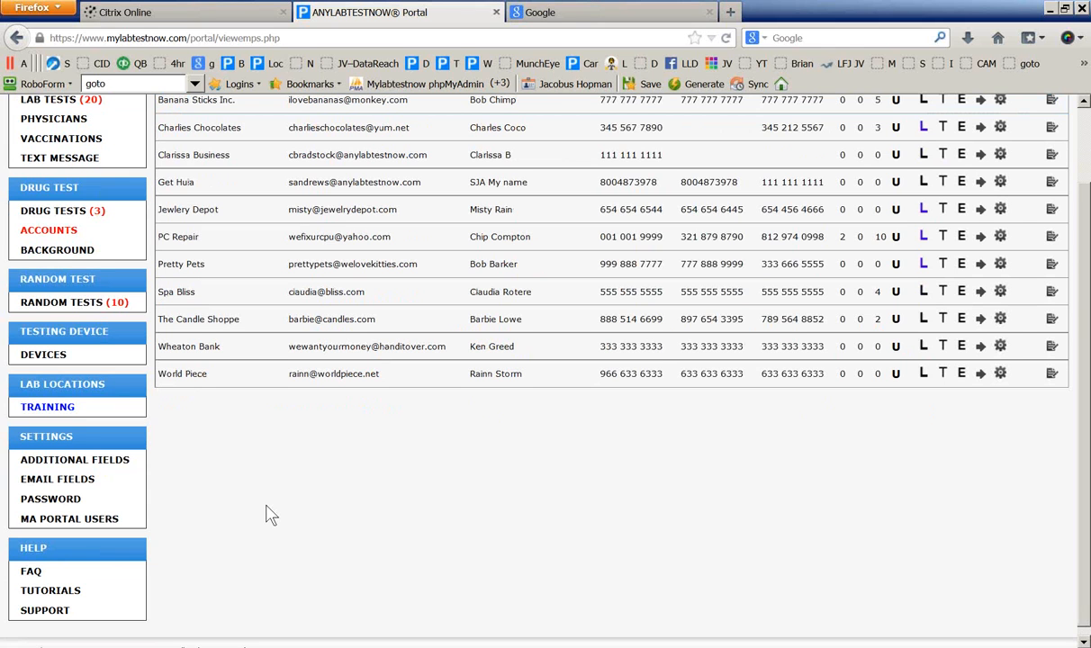
pyautogui.click(100, 471)
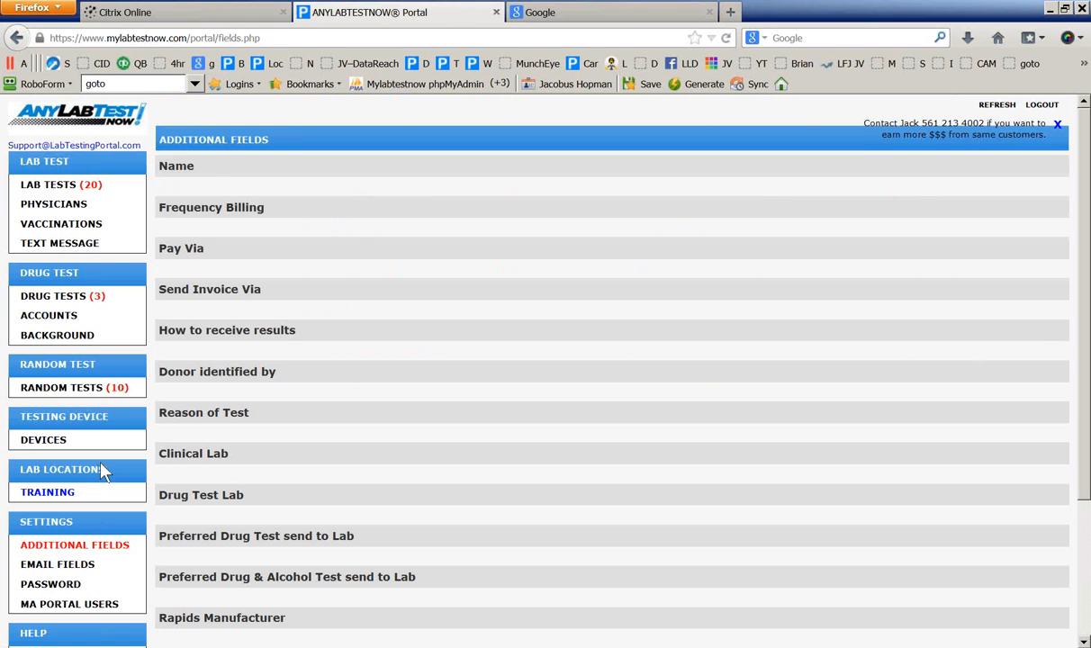
# Switch the Name field's order-3 person to Hidden and recheck the Name list
pyautogui.click(177, 167)
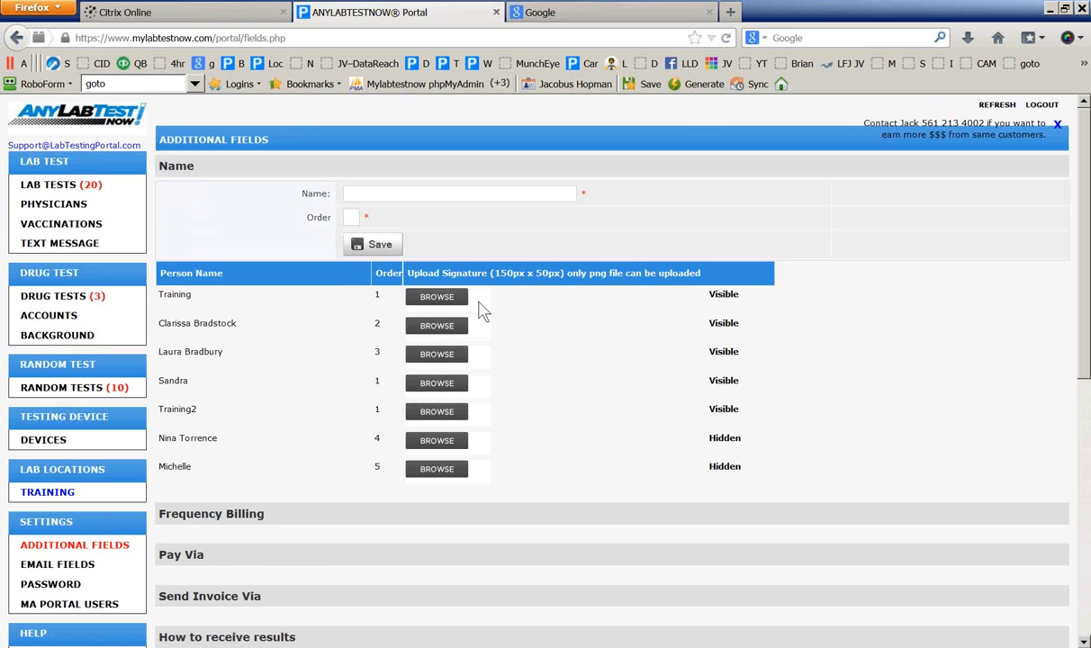
pyautogui.click(723, 352)
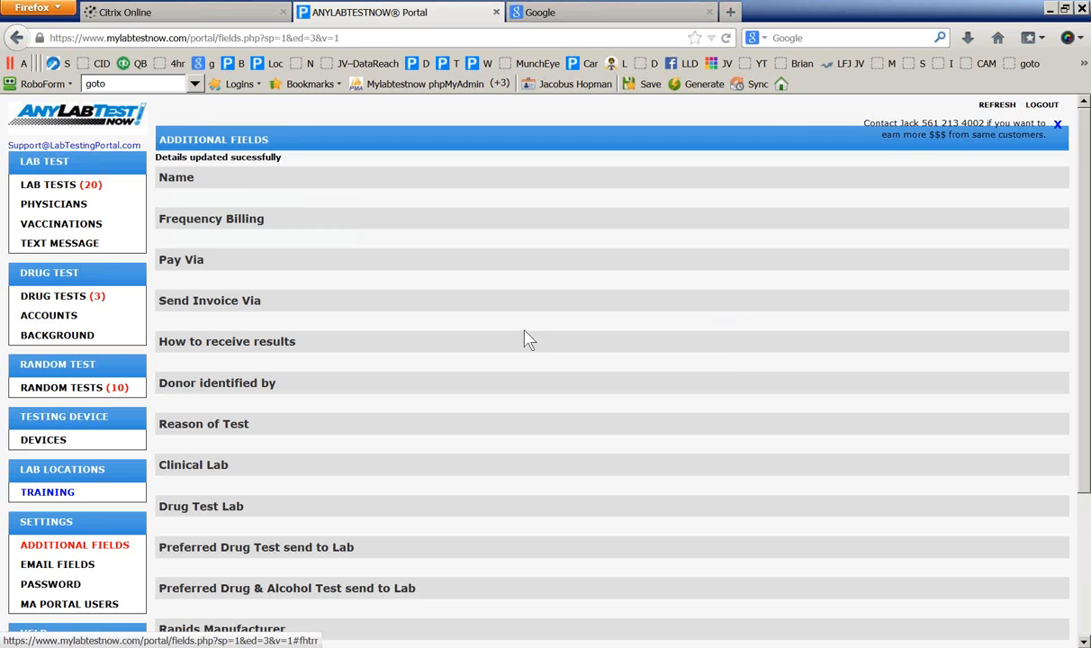
pyautogui.click(234, 186)
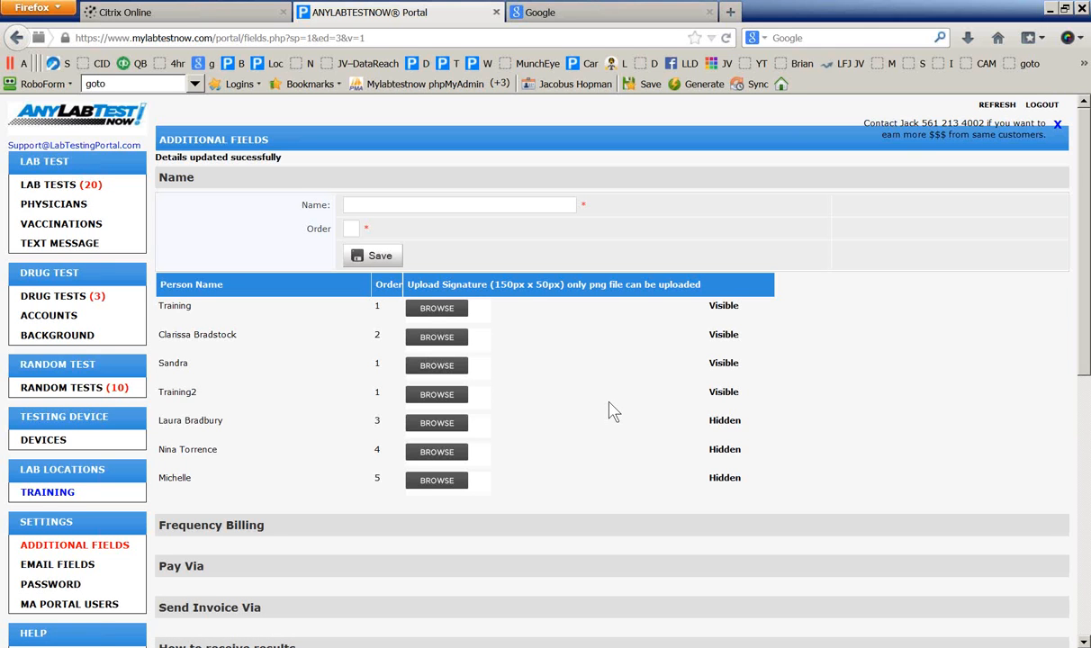
# Expand the Frequency Billing, Pay Via, Send Invoice Via, How to receive results and Donor identified by sections
pyautogui.scroll(-2, 612, 412)
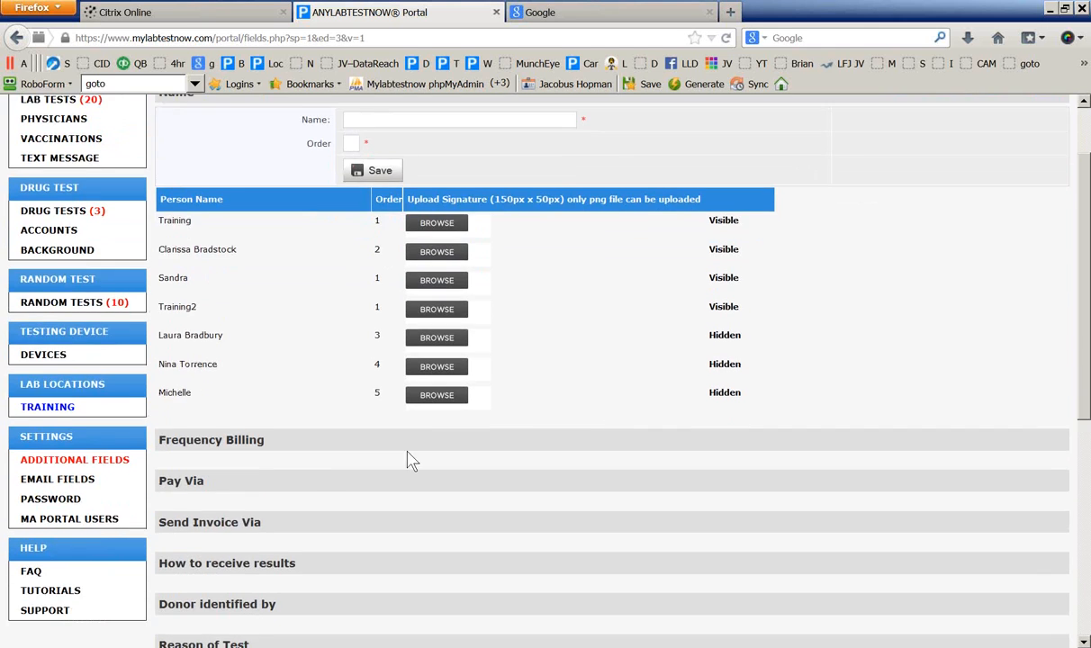
pyautogui.click(242, 441)
pyautogui.scroll(-4, 259, 433)
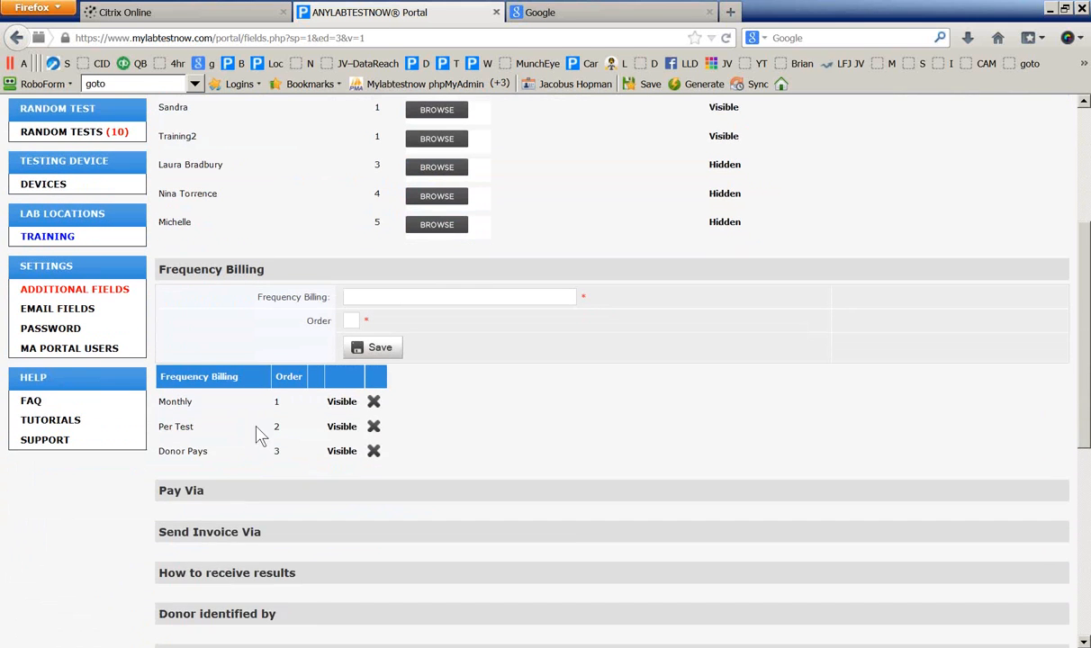
pyautogui.click(214, 495)
pyautogui.scroll(-10, 125, 501)
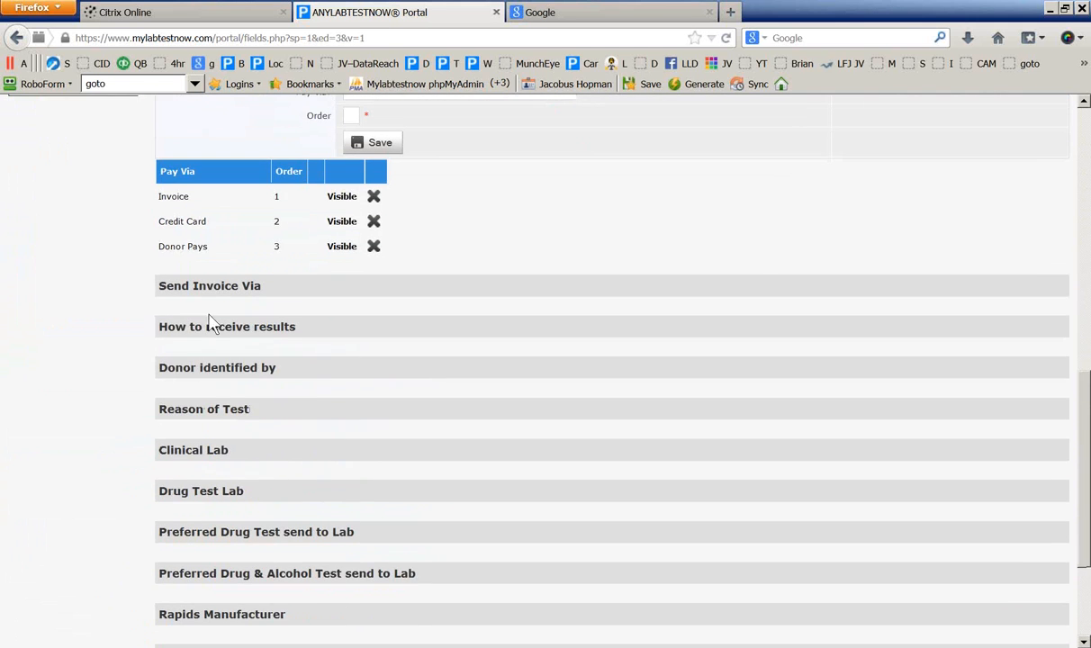
pyautogui.click(207, 286)
pyautogui.scroll(-2, 103, 392)
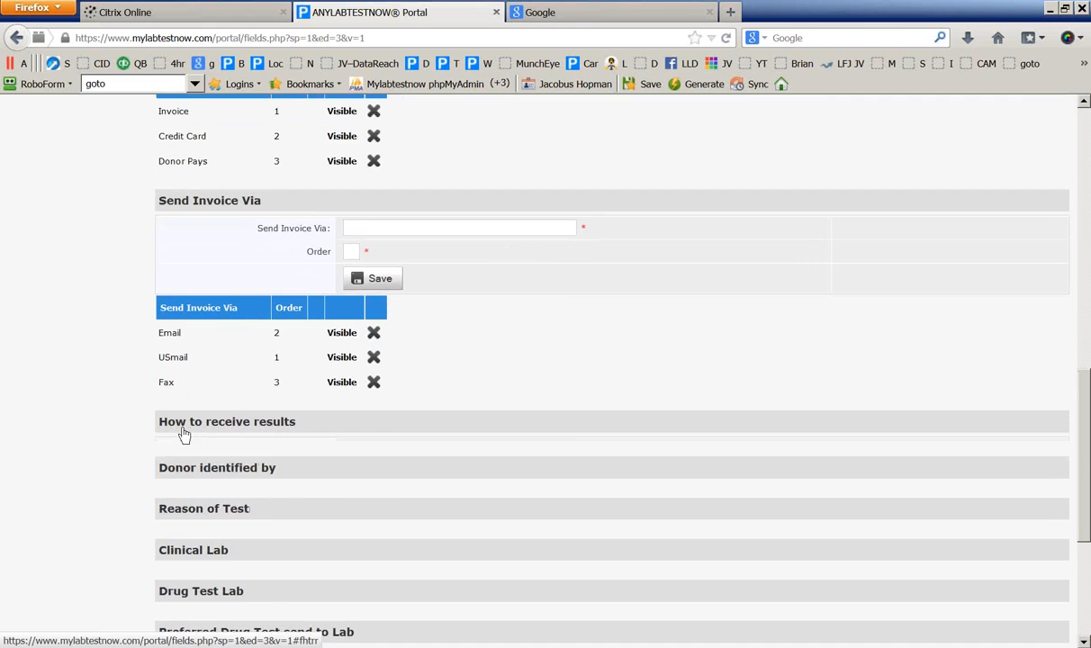
pyautogui.click(218, 429)
pyautogui.scroll(-5, 81, 456)
pyautogui.click(188, 401)
pyautogui.scroll(-8, 104, 439)
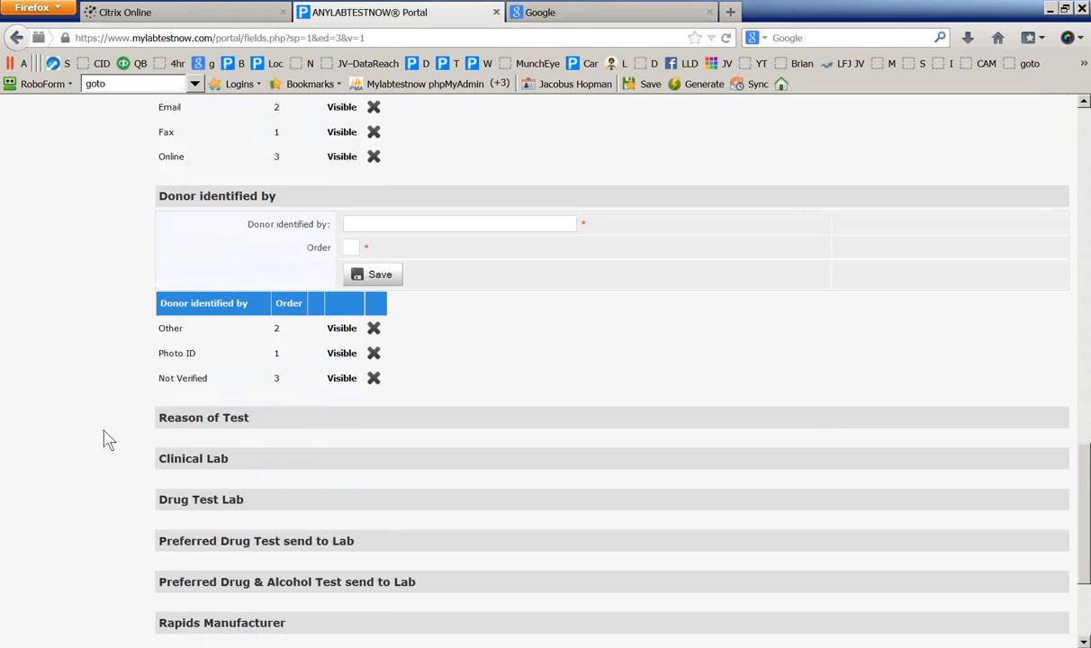
pyautogui.scroll(-1, 125, 438)
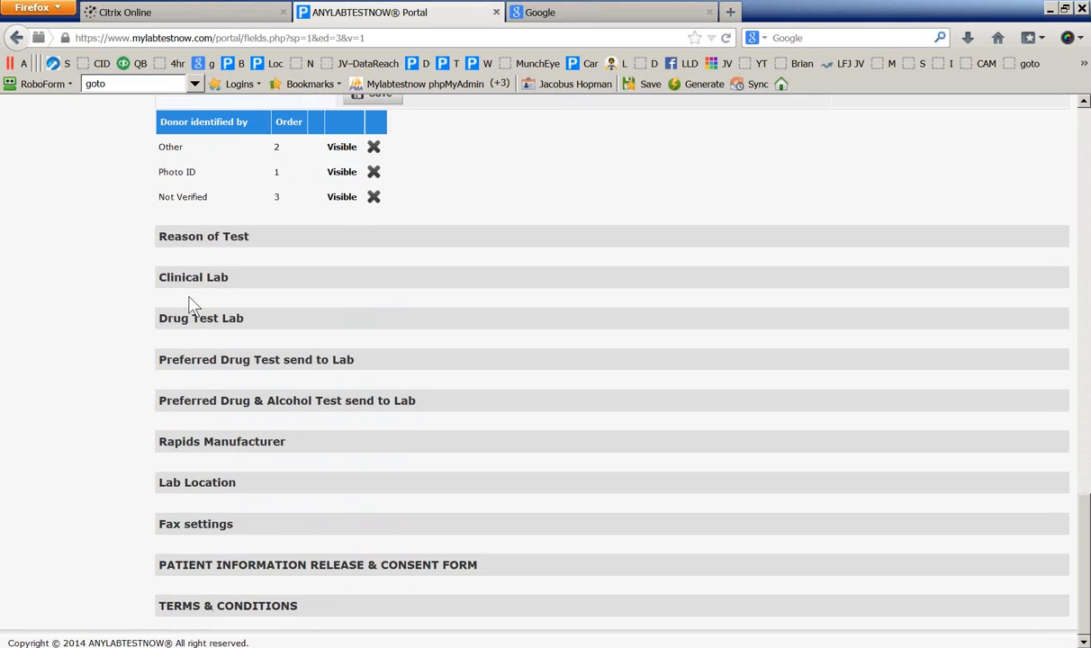
# Hide Druglab2 in the Drug Test Lab list and confirm it now shows Hidden
pyautogui.click(172, 324)
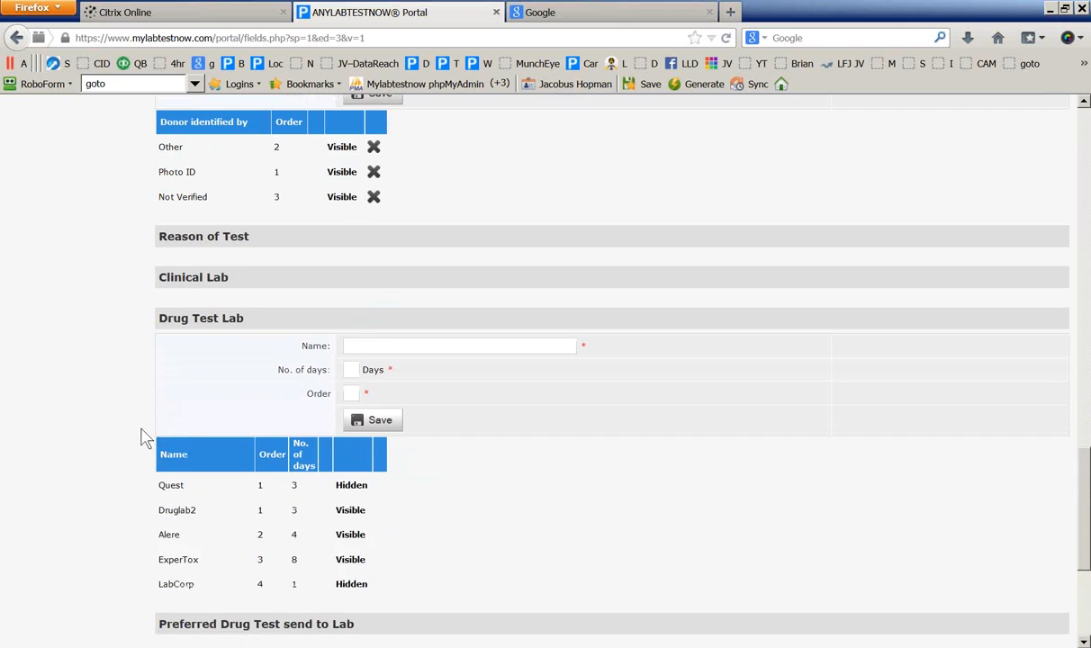
pyautogui.scroll(-2, 142, 433)
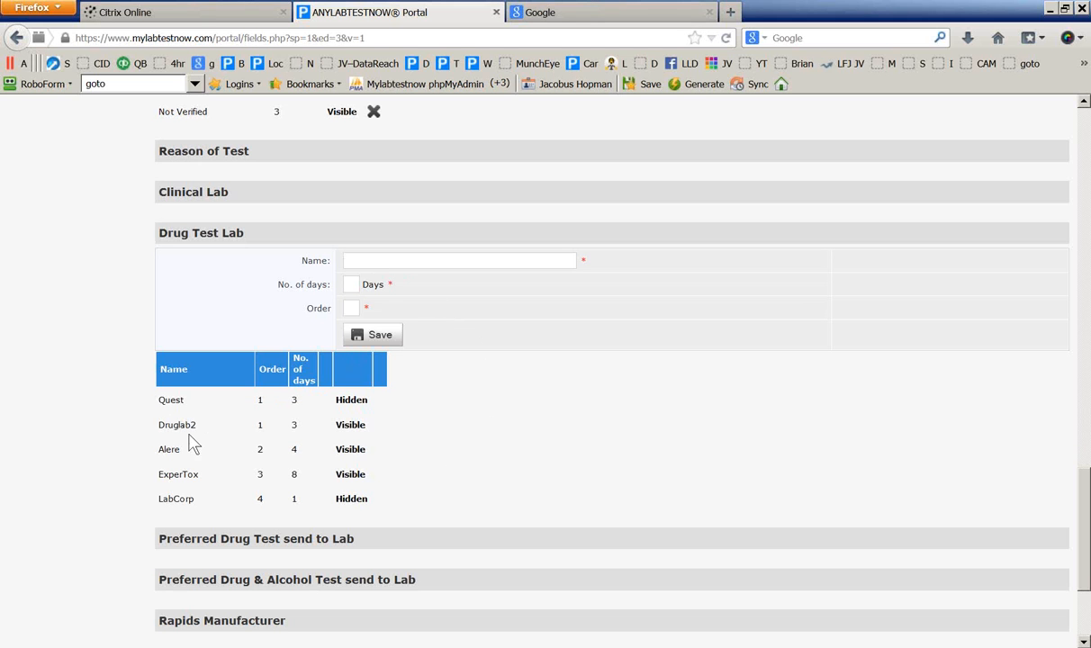
pyautogui.click(351, 426)
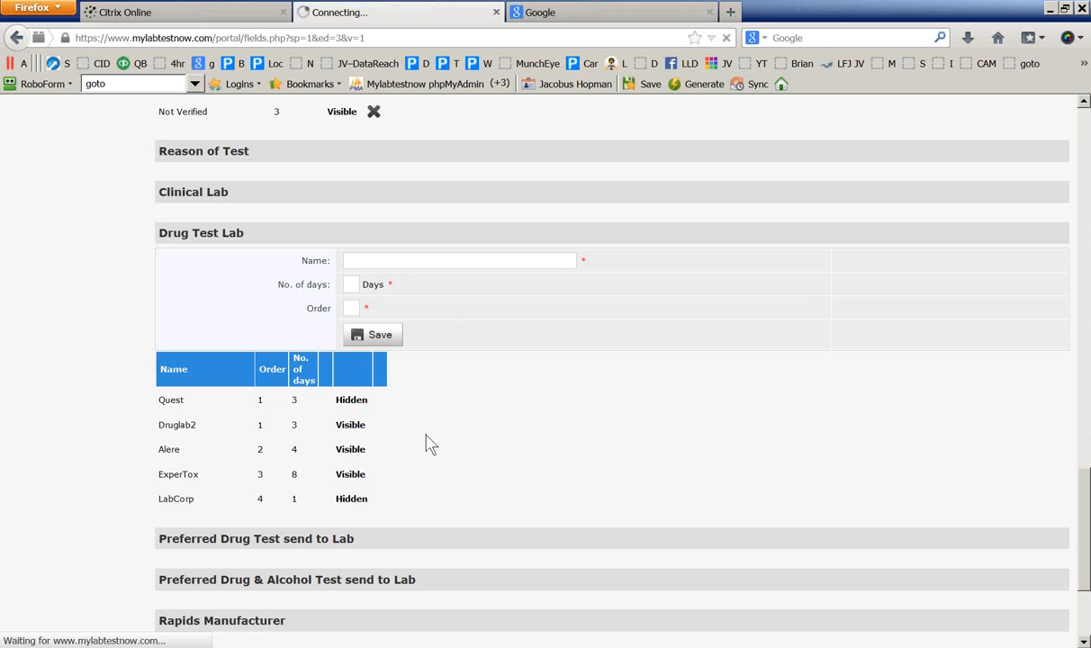
pyautogui.scroll(-3, 426, 443)
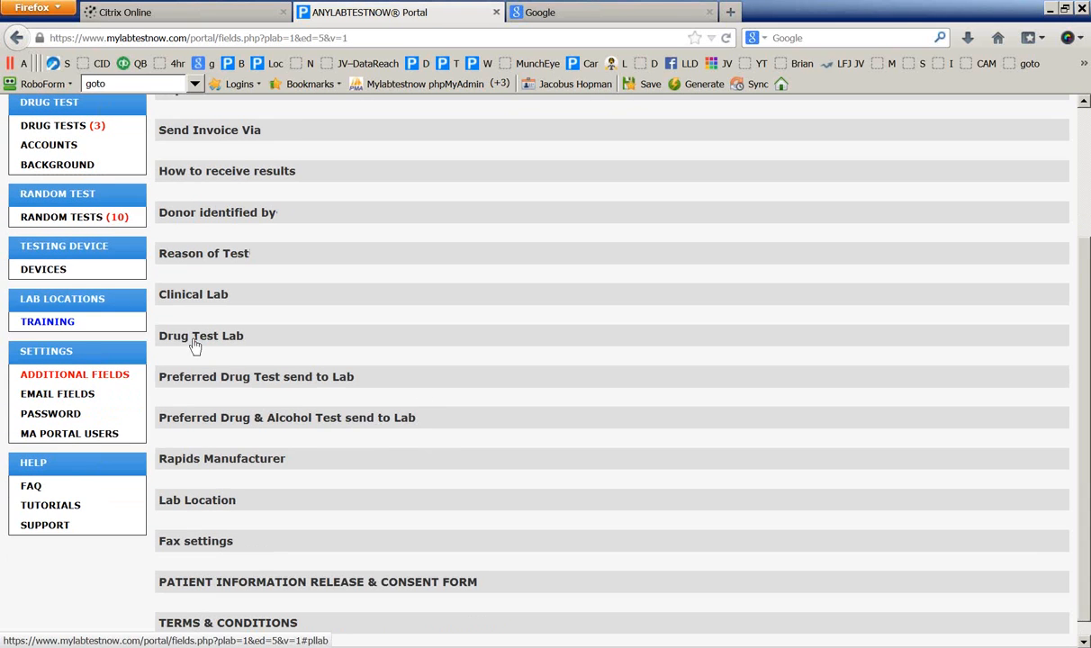
pyautogui.click(185, 337)
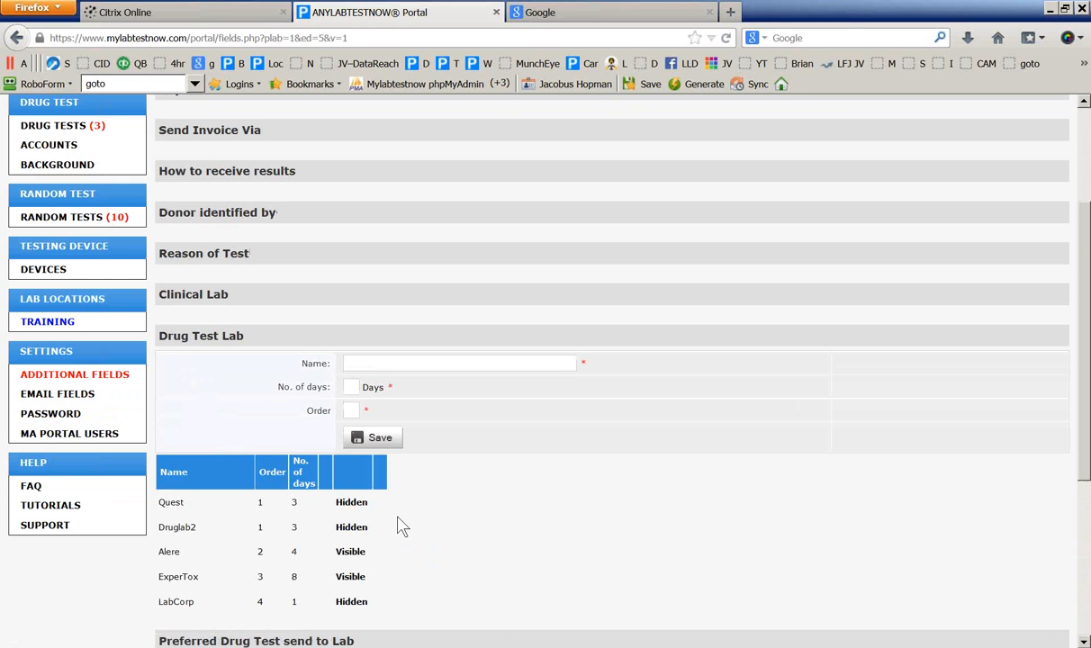
pyautogui.scroll(-3, 401, 525)
pyautogui.scroll(-2, 399, 524)
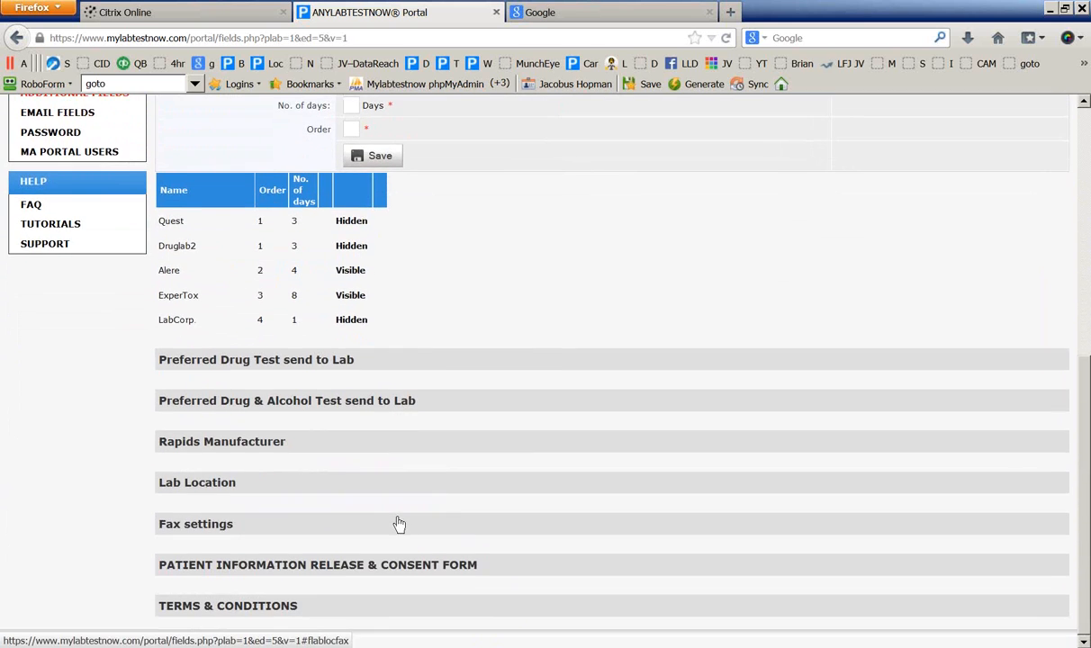
pyautogui.click(208, 486)
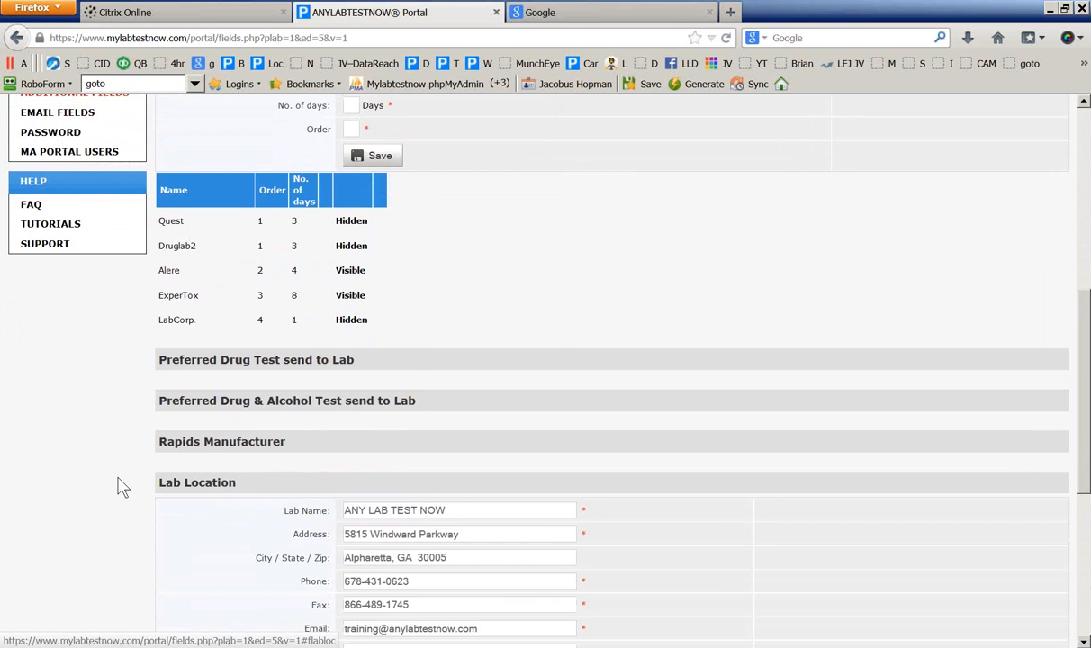
pyautogui.scroll(-3, 117, 485)
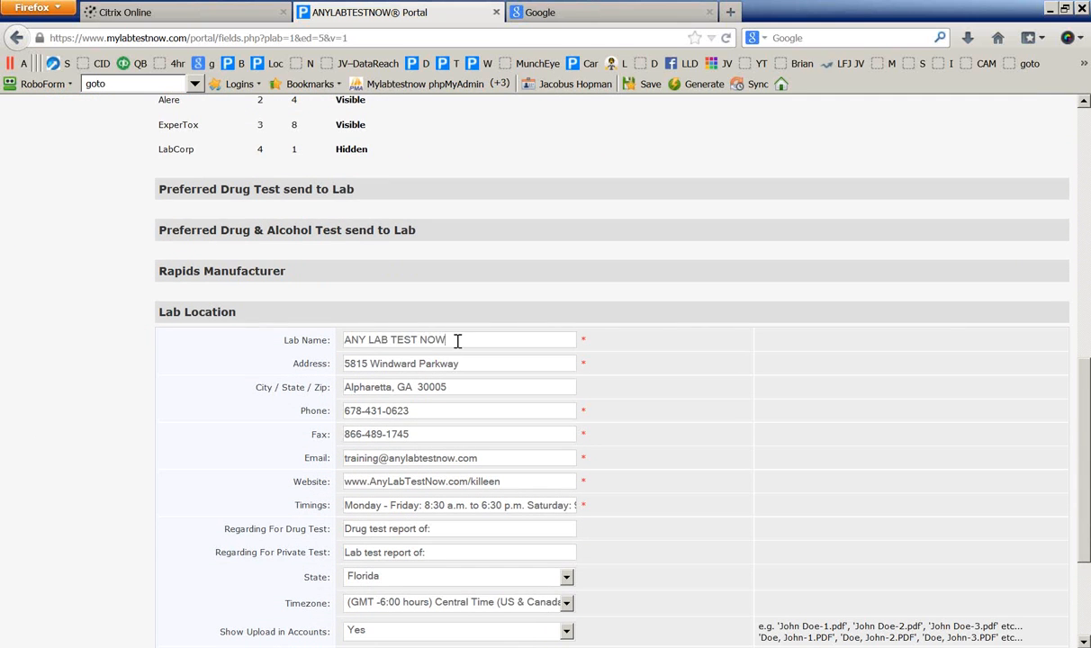
pyautogui.moveTo(447, 341); pyautogui.dragTo(335, 340)
pyautogui.scroll(-2, 166, 384)
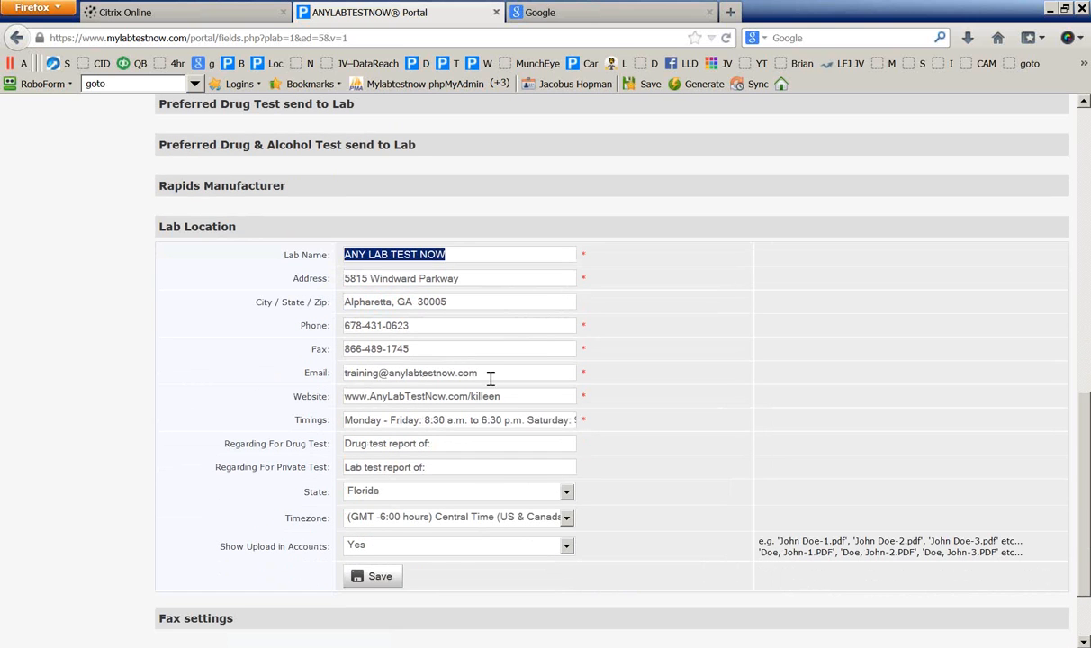
pyautogui.moveTo(491, 378); pyautogui.dragTo(335, 377)
pyautogui.moveTo(501, 397); pyautogui.dragTo(249, 404)
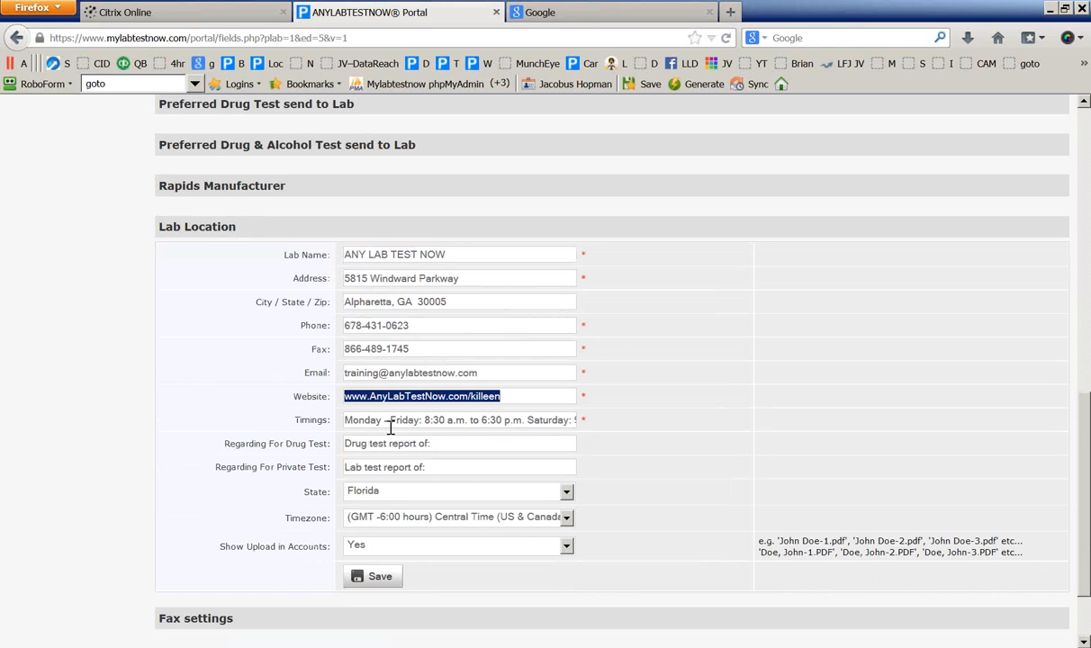
pyautogui.scroll(-2, 315, 464)
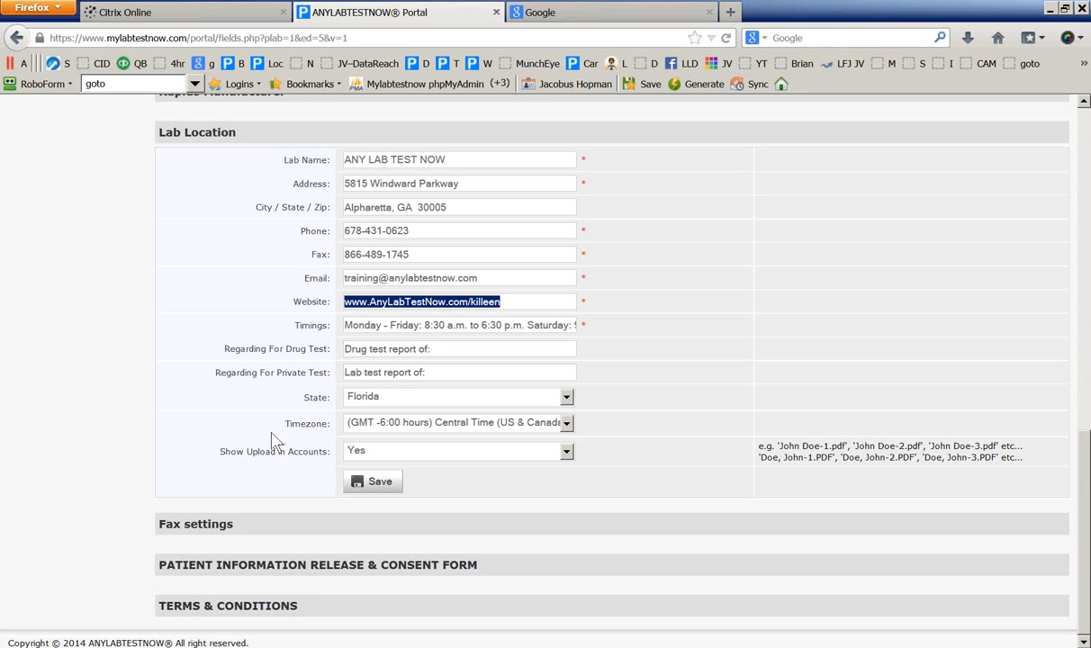
pyautogui.scroll(2, 274, 442)
pyautogui.scroll(-2, 273, 439)
# Review the Fax settings with its $28.4800 balance, checking the InterFAX setup page and account username
pyautogui.click(186, 525)
pyautogui.scroll(-3, 129, 534)
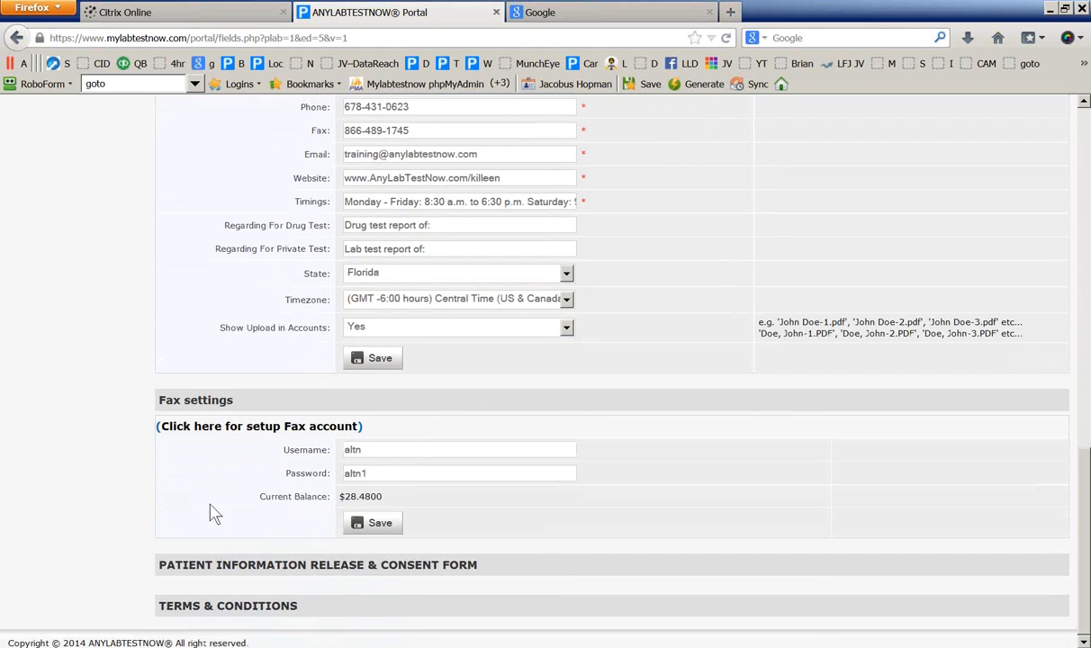
pyautogui.click(222, 431)
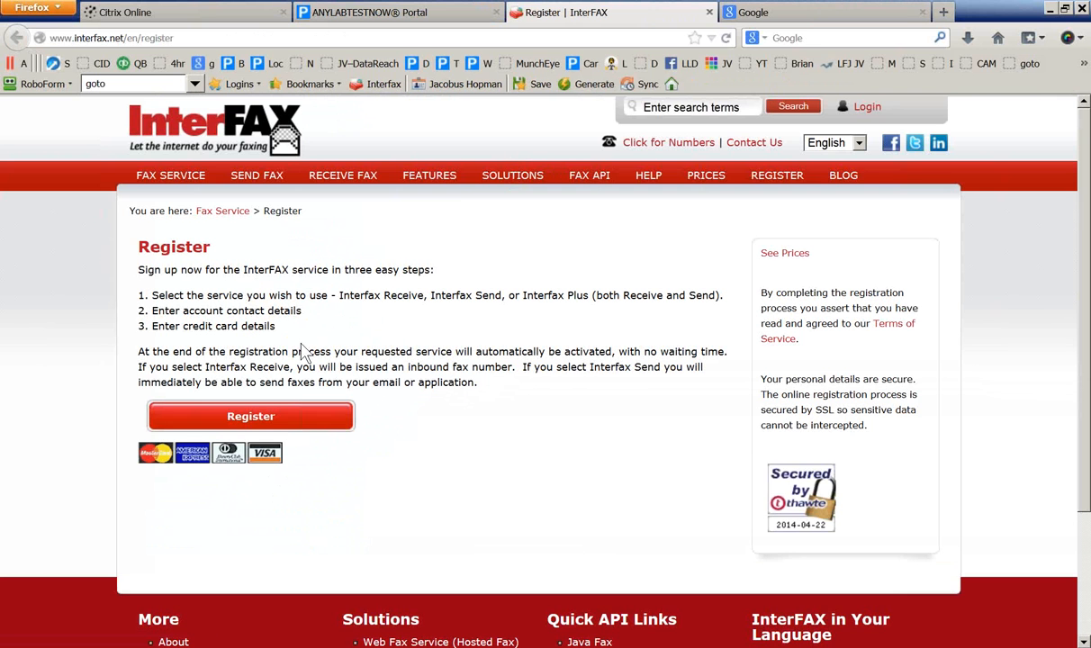
pyautogui.click(709, 12)
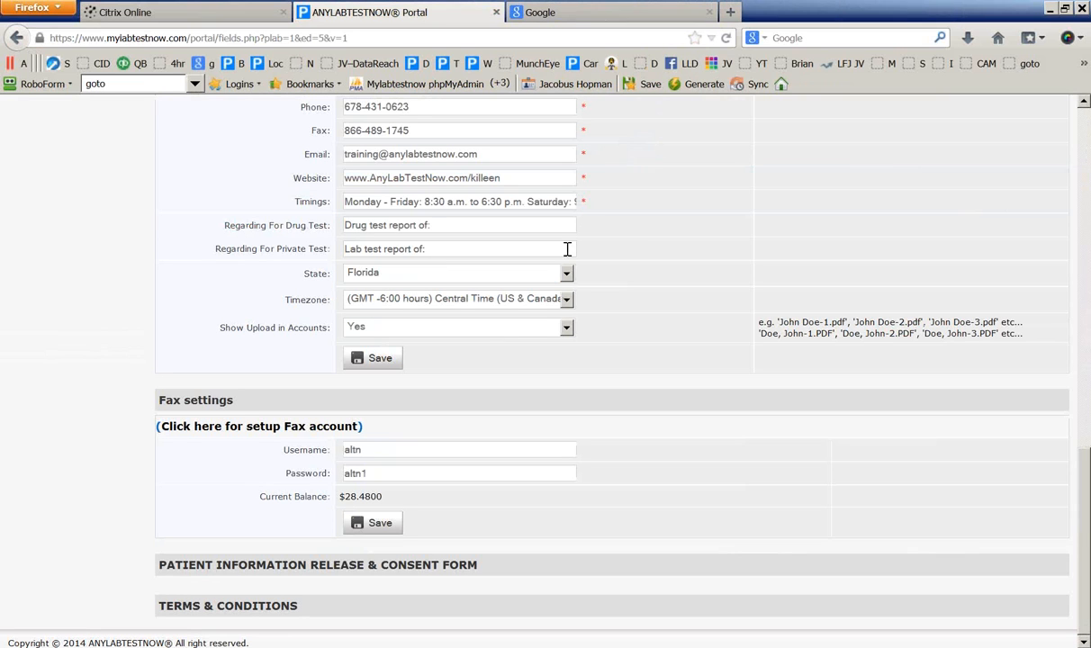
pyautogui.doubleClick(364, 448)
pyautogui.scroll(15, 264, 470)
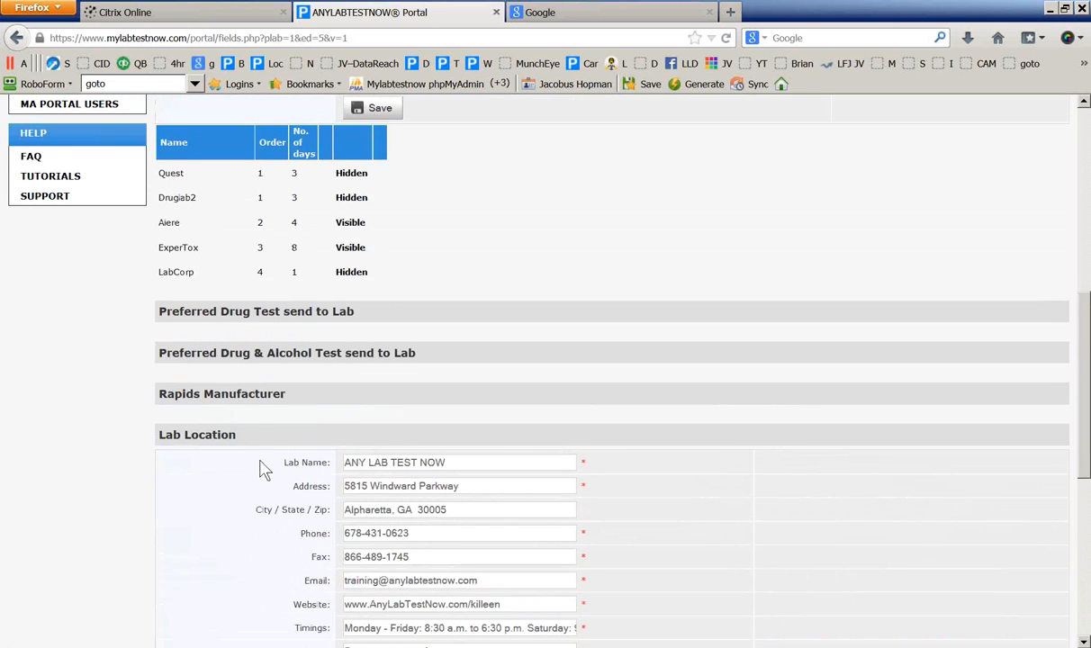
pyautogui.scroll(2, 263, 470)
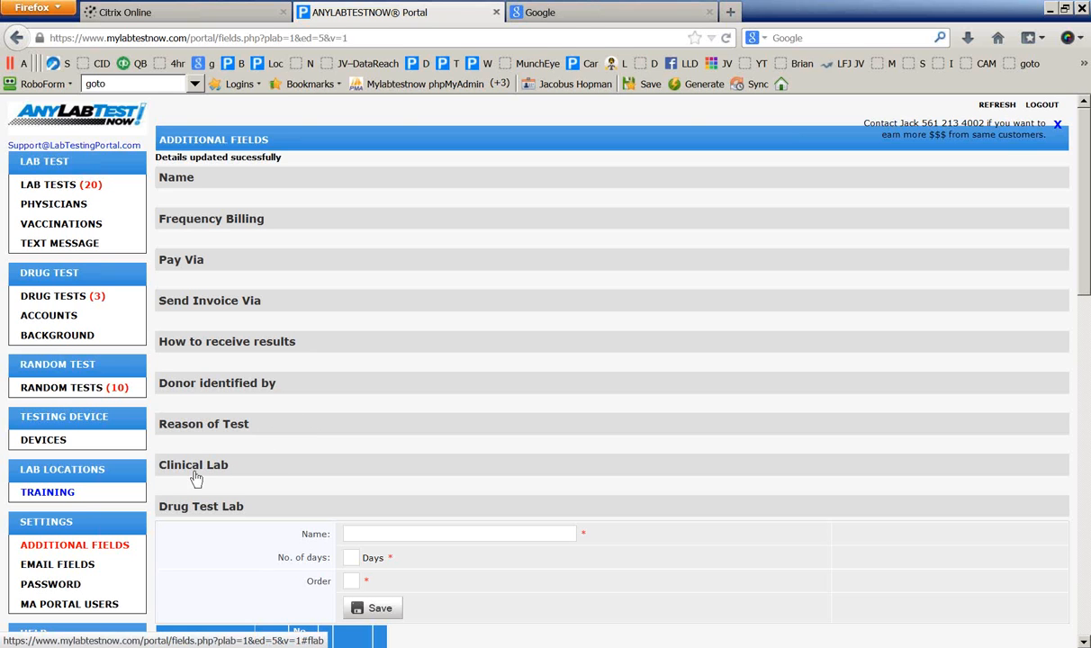
# Go through Drug Tests and Devices to the Email Fields page showing the Drug Email template
pyautogui.click(52, 295)
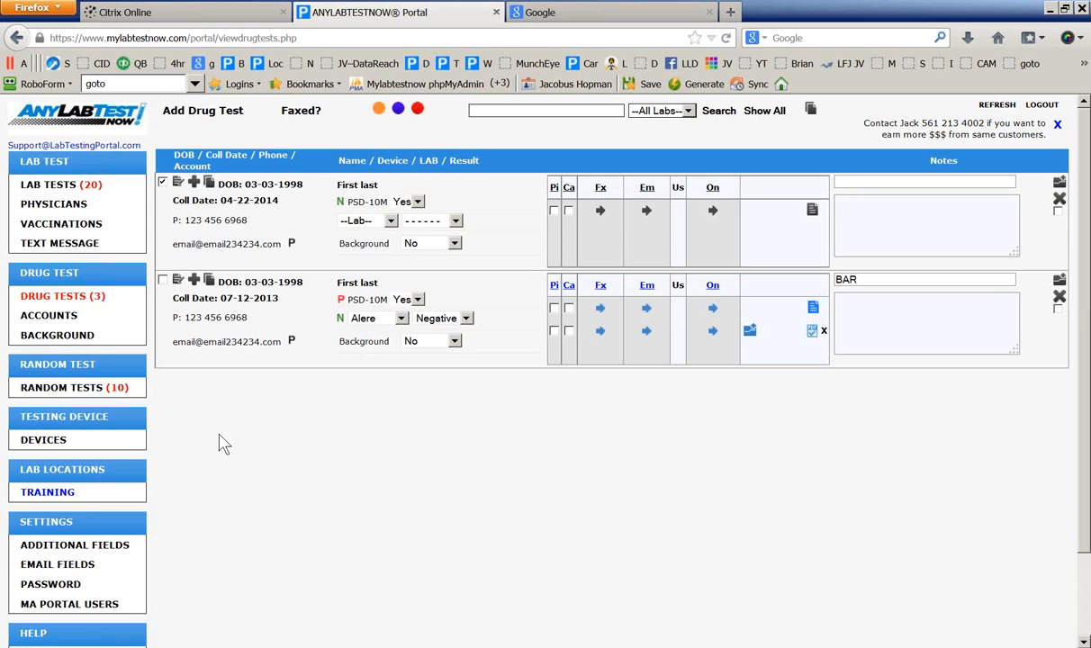
pyautogui.click(42, 440)
pyautogui.scroll(-4, 87, 405)
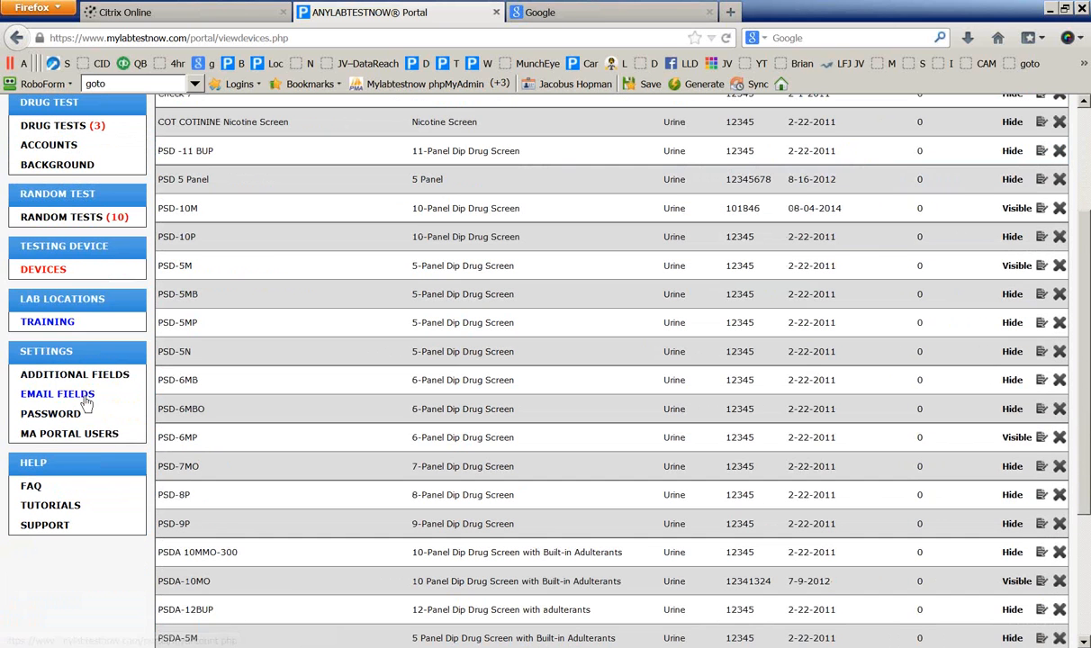
pyautogui.click(54, 396)
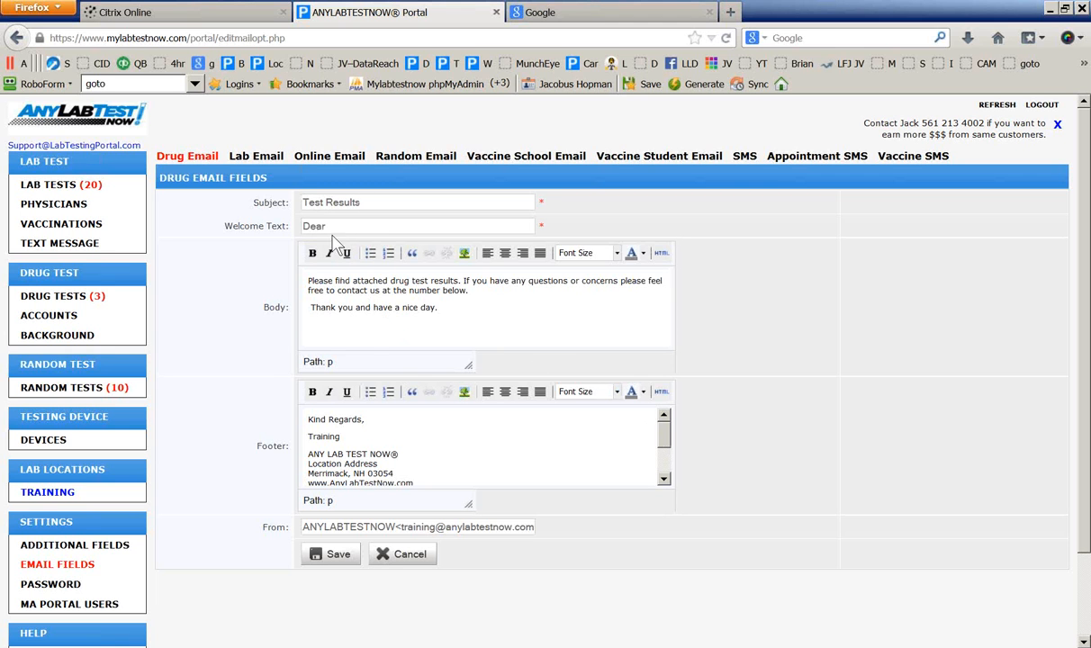
# Review the Drug Email body, footer lab address and From sender, then go to Random Tests pools
pyautogui.moveTo(437, 308); pyautogui.dragTo(297, 281)
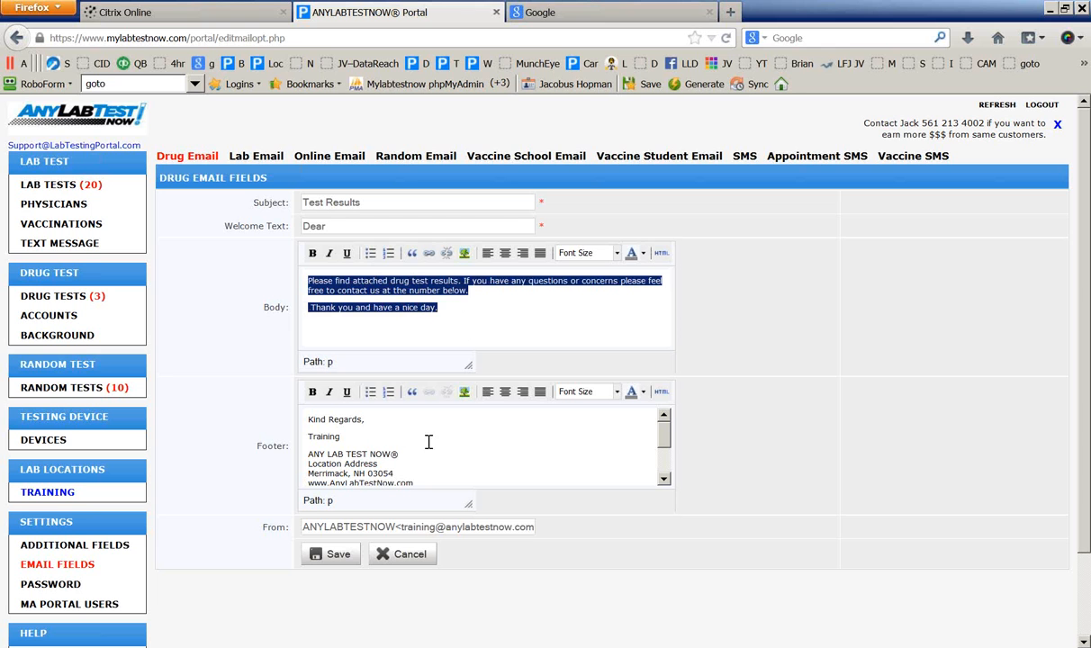
pyautogui.moveTo(410, 463); pyautogui.dragTo(344, 435)
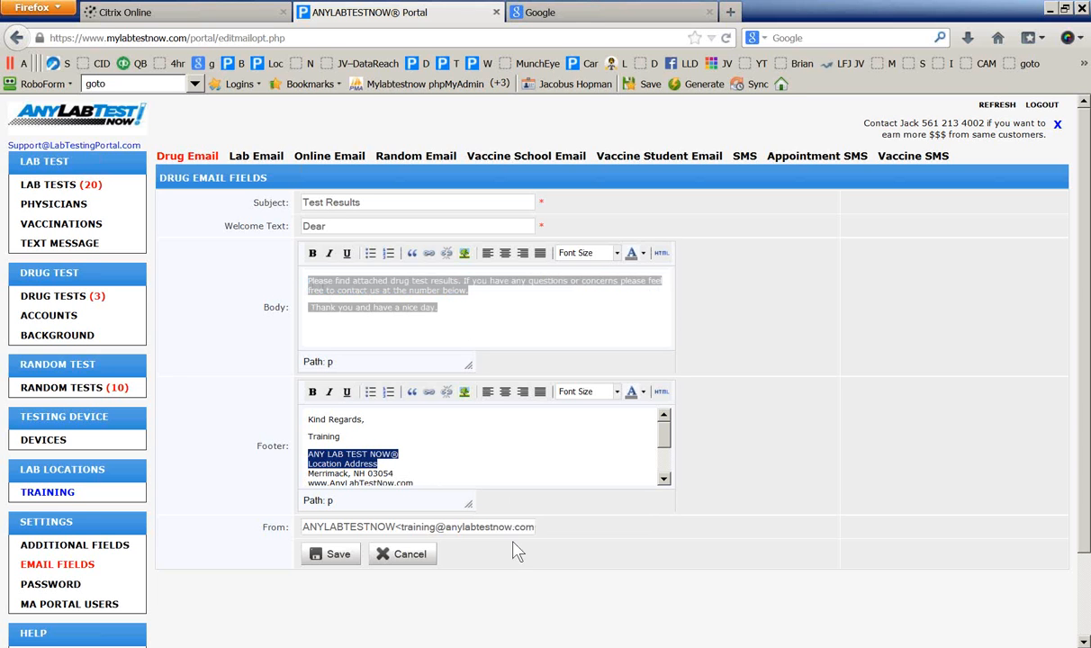
pyautogui.moveTo(400, 531); pyautogui.dragTo(514, 526)
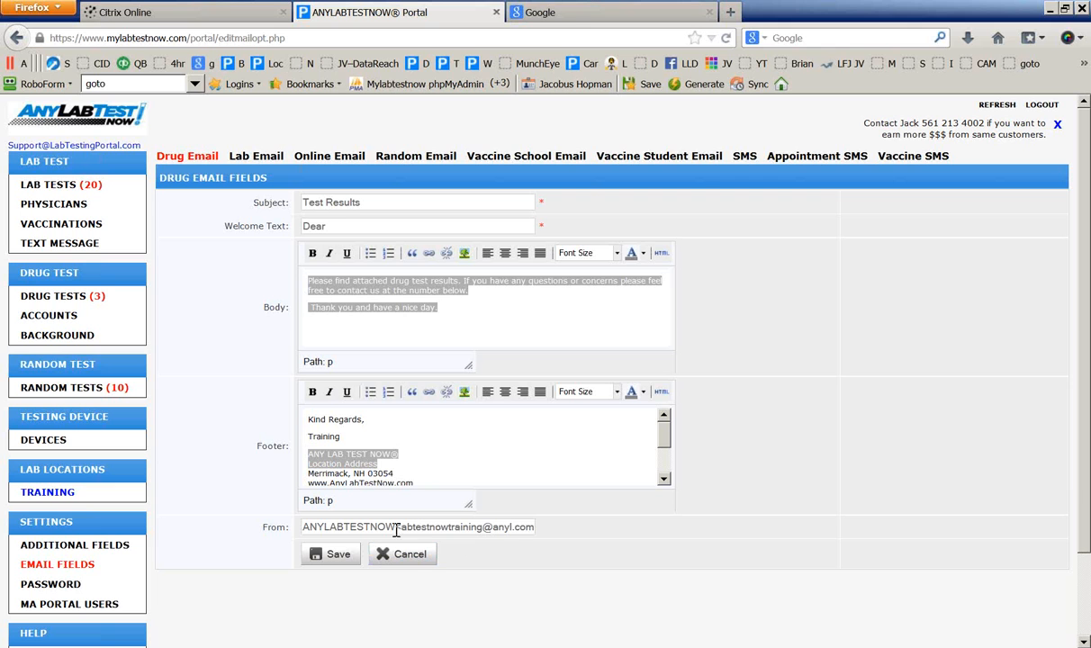
pyautogui.click(425, 326)
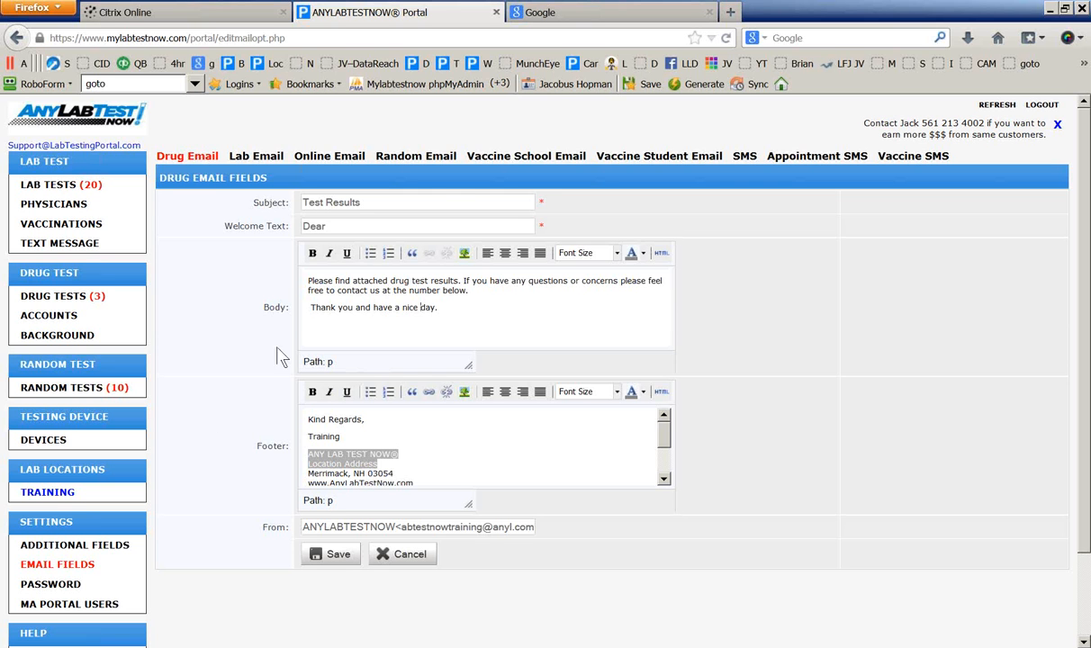
pyautogui.click(55, 388)
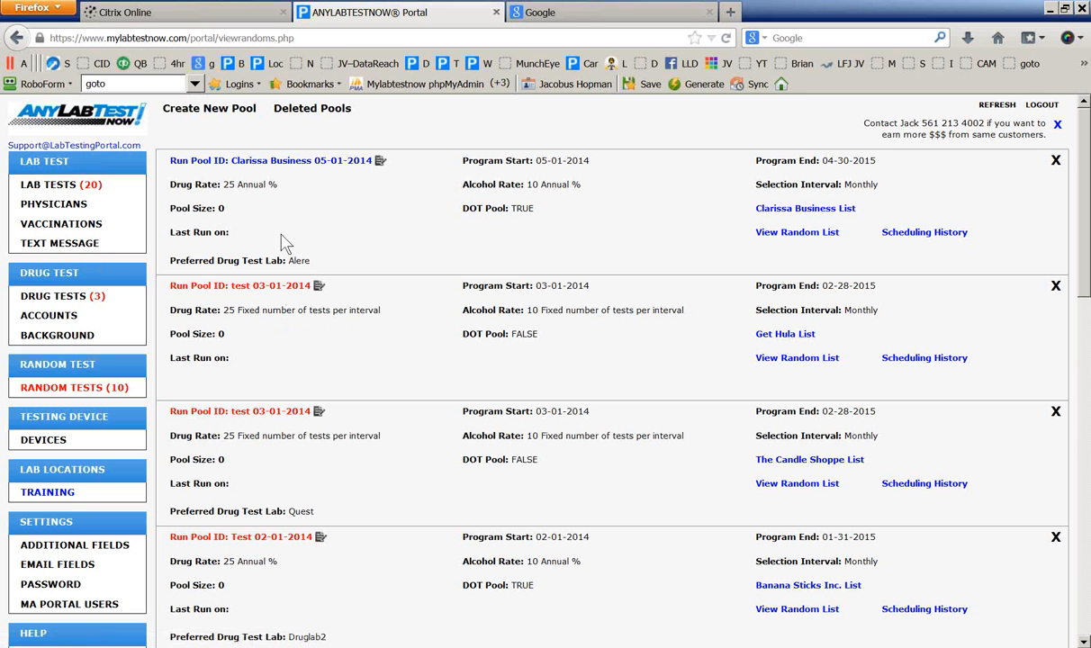
# Open the client Accounts list and select the PC Repair account name
pyautogui.click(50, 316)
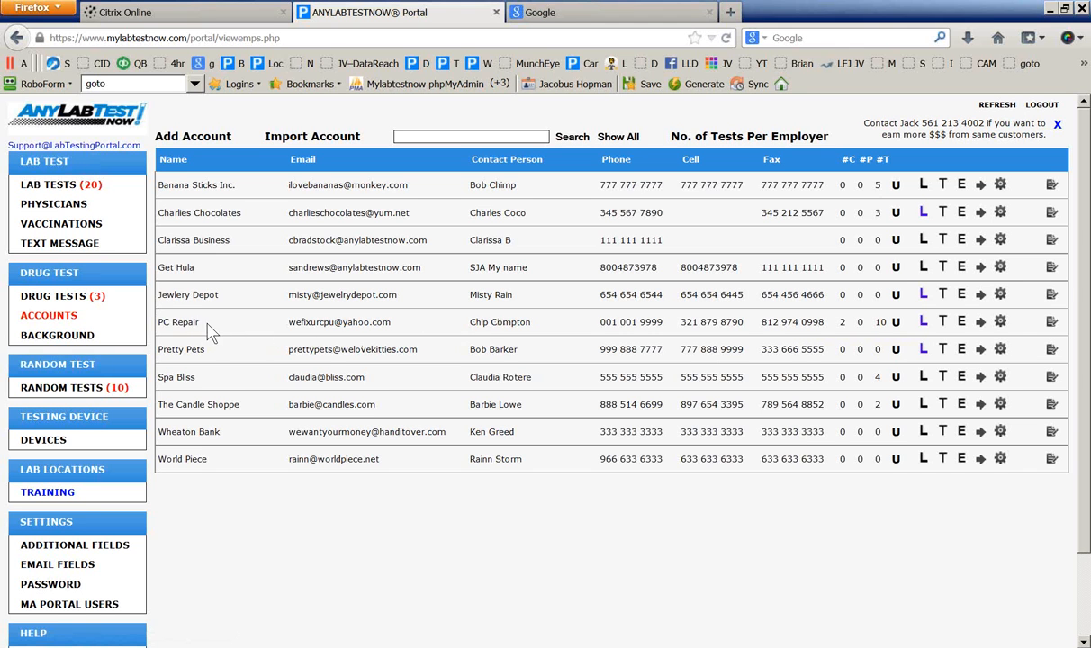
pyautogui.moveTo(208, 330); pyautogui.dragTo(149, 301)
# View PC Repair's employee list, try saving an empty new employee, then return to the list
pyautogui.click(922, 321)
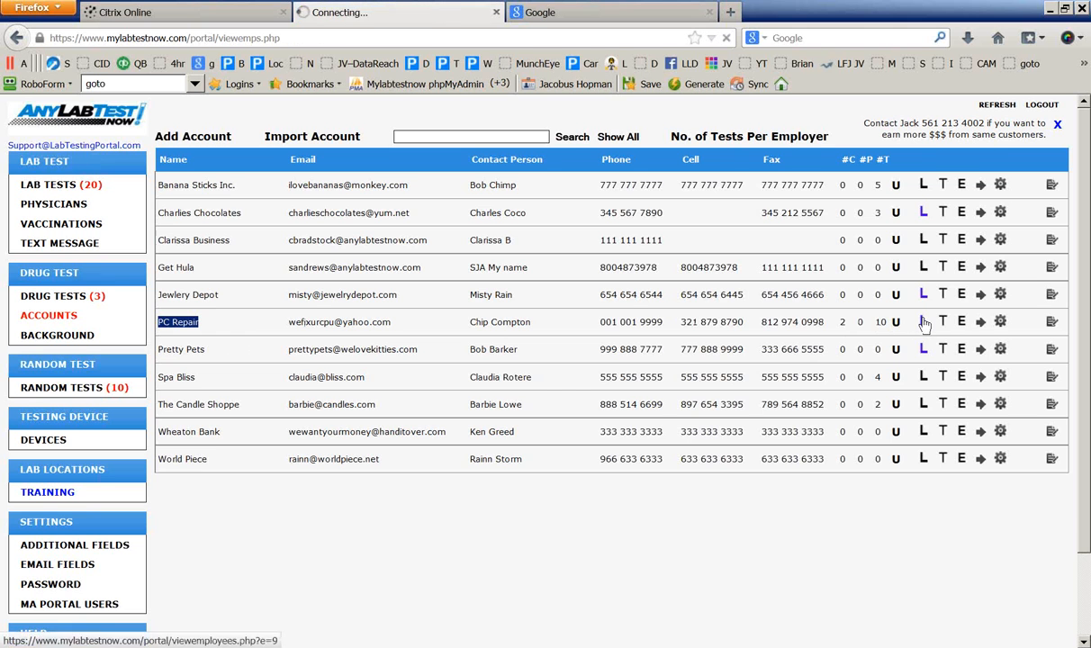
pyautogui.scroll(-3, 312, 303)
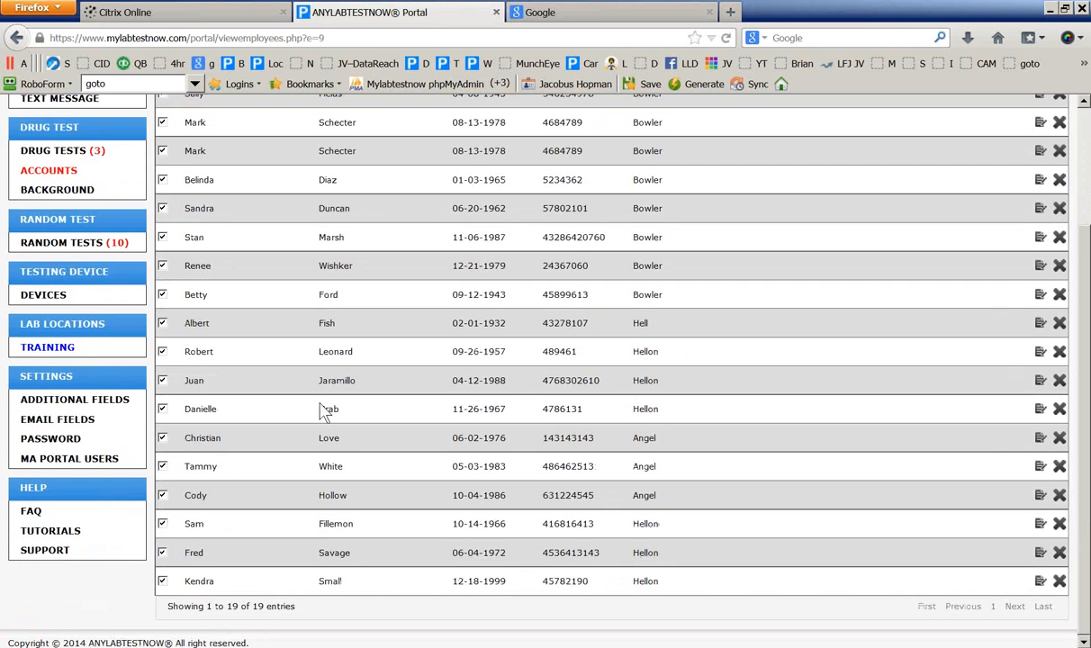
pyautogui.scroll(3, 324, 410)
pyautogui.scroll(-3, 261, 343)
pyautogui.scroll(3, 288, 345)
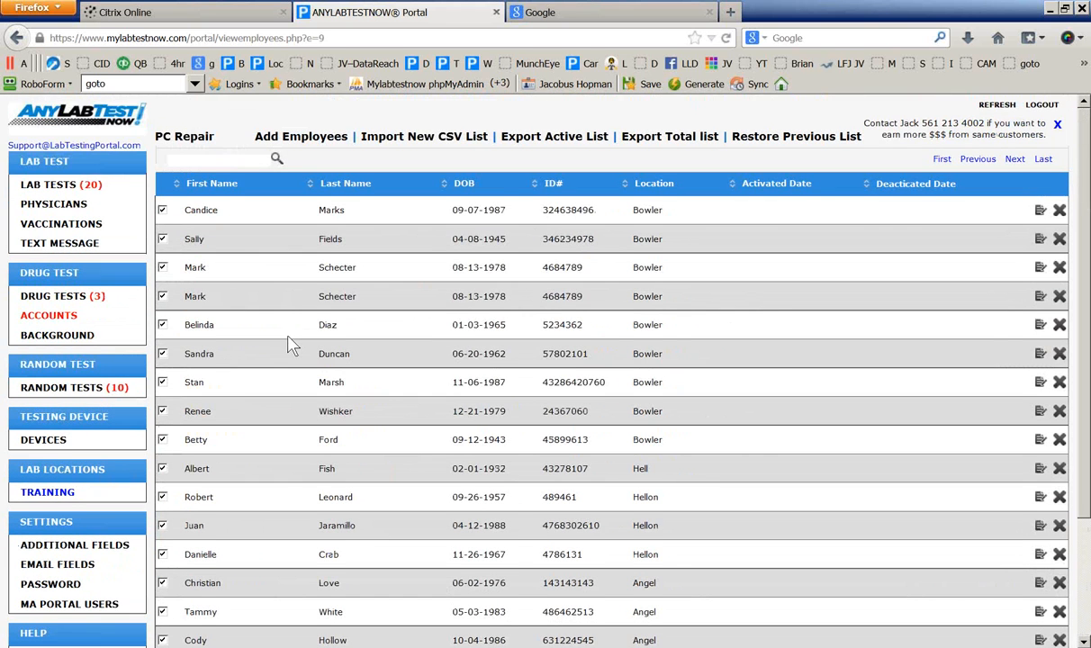
pyautogui.scroll(-3, 288, 342)
pyautogui.scroll(3, 288, 342)
pyautogui.click(288, 136)
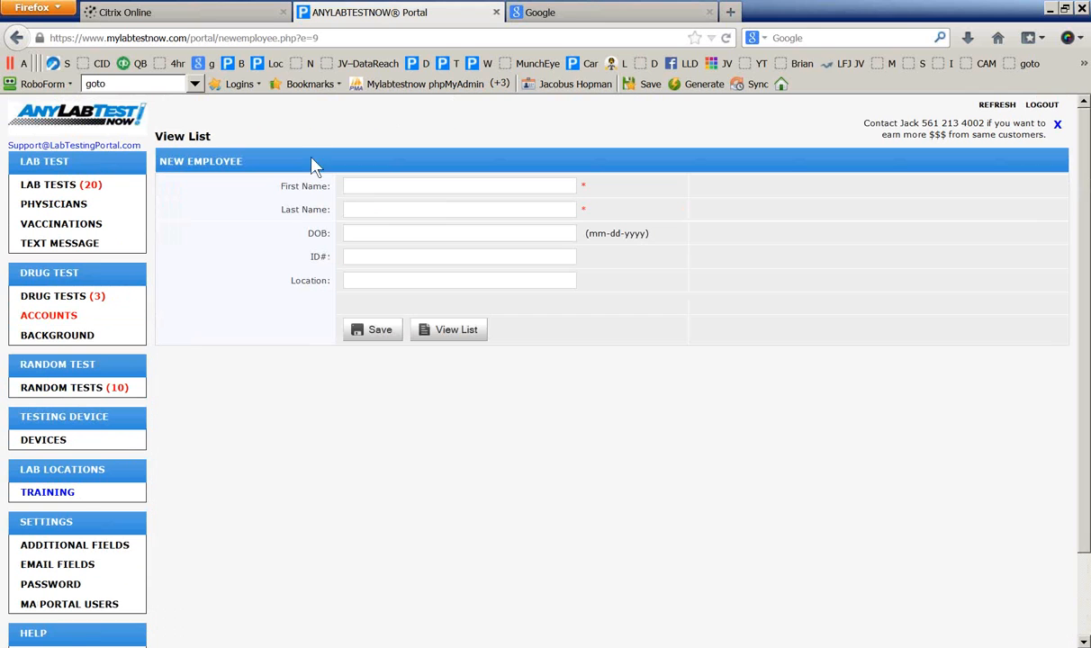
pyautogui.click(373, 331)
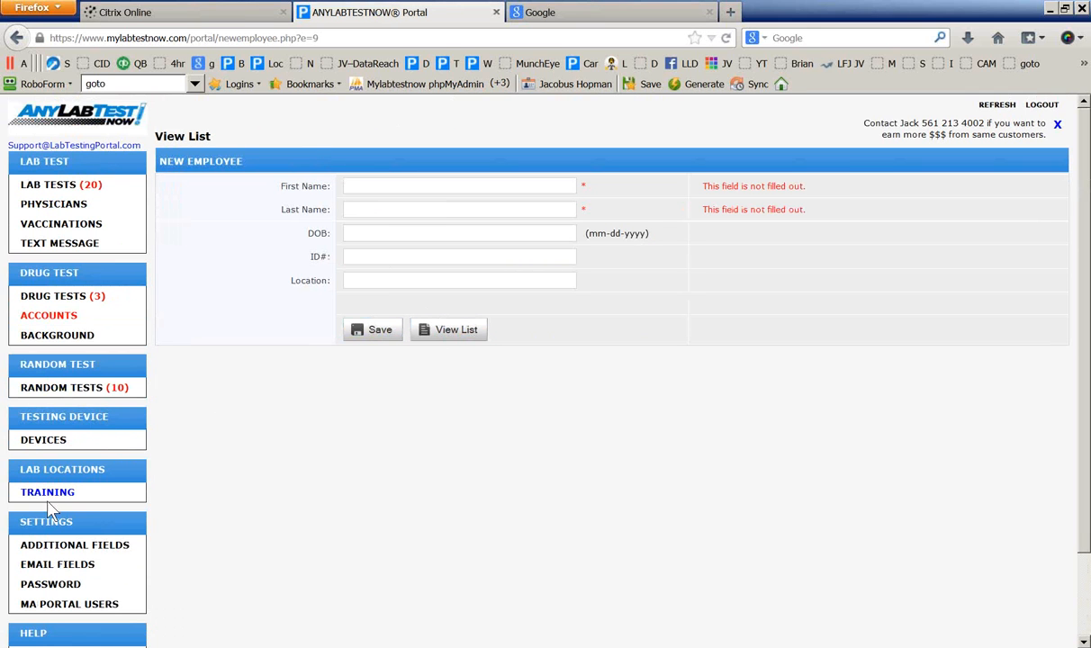
pyautogui.click(179, 137)
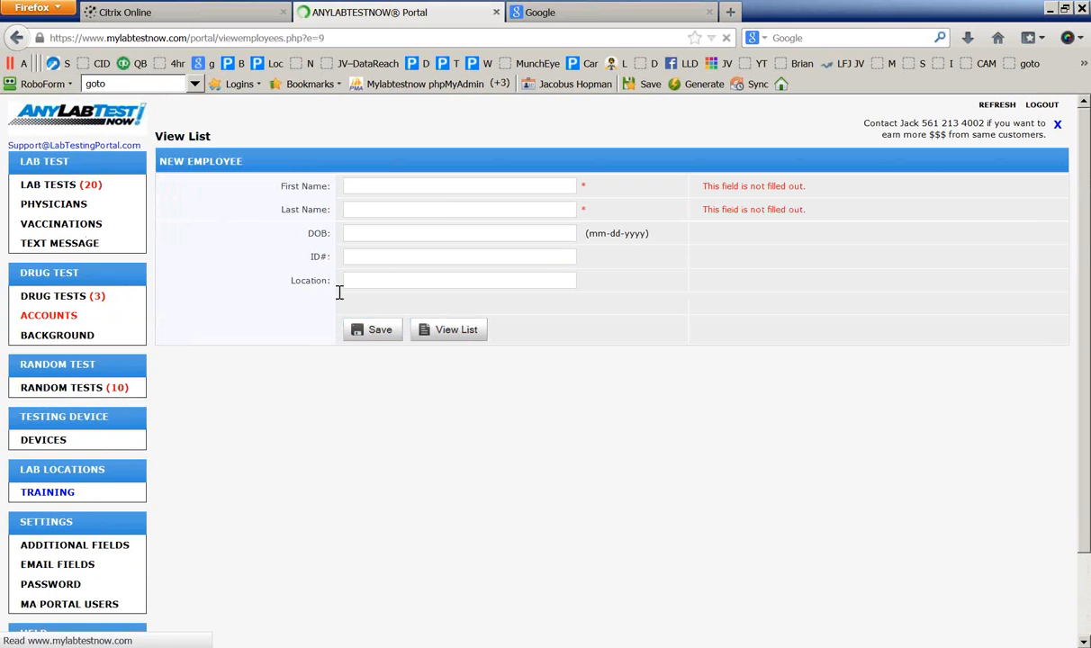
# Untick the second-to-last employee in the PC Repair roster
pyautogui.scroll(-5, 804, 487)
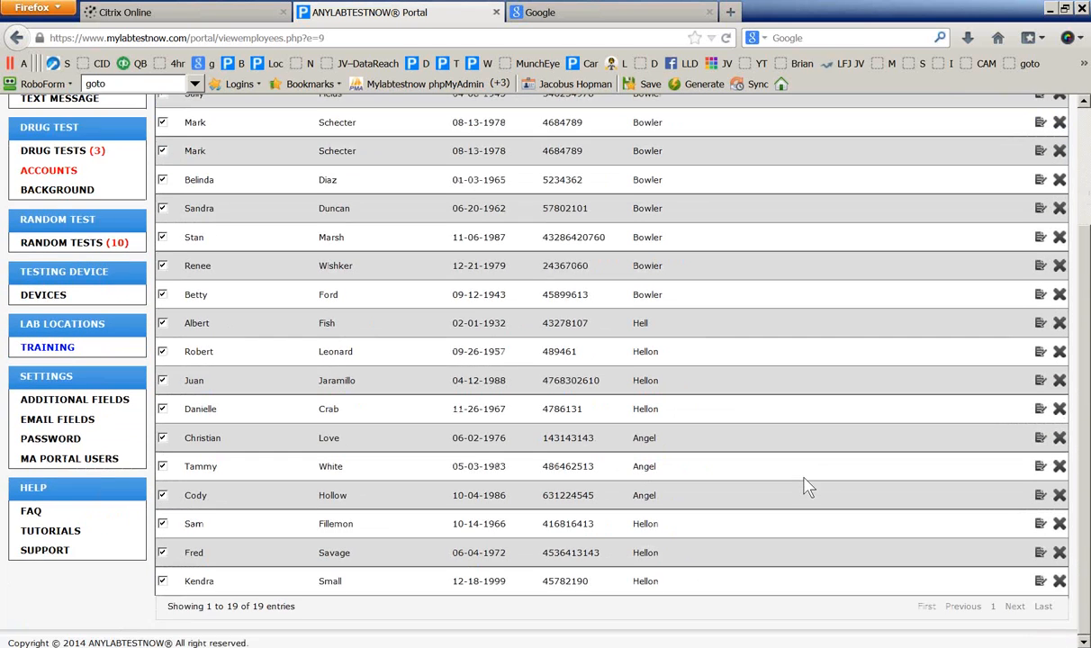
pyautogui.scroll(5, 804, 487)
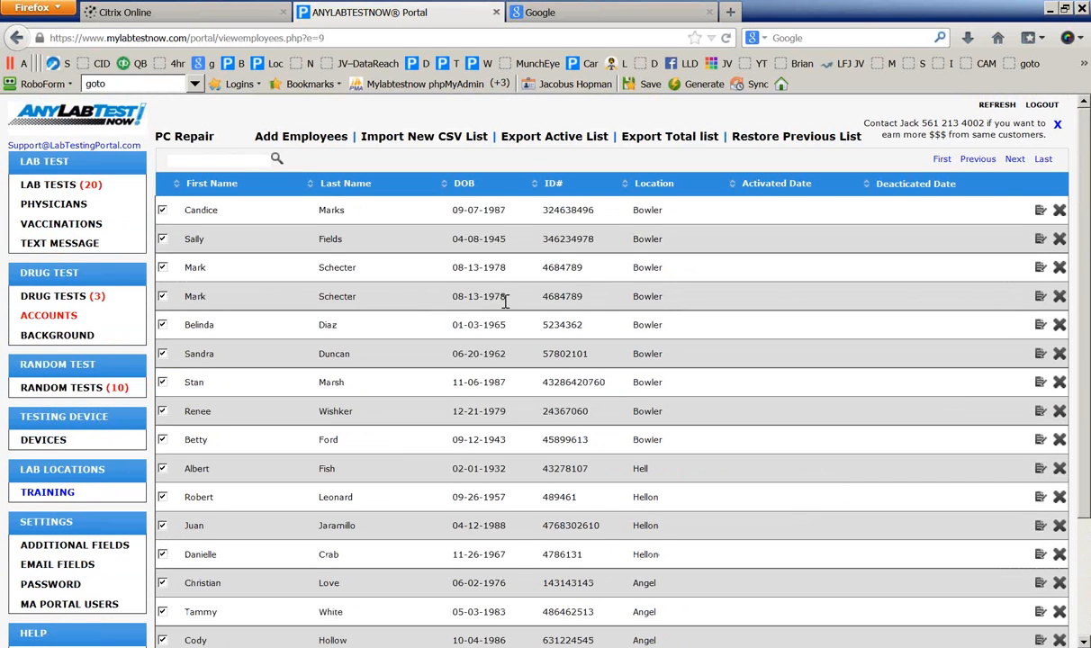
pyautogui.scroll(-3, 207, 360)
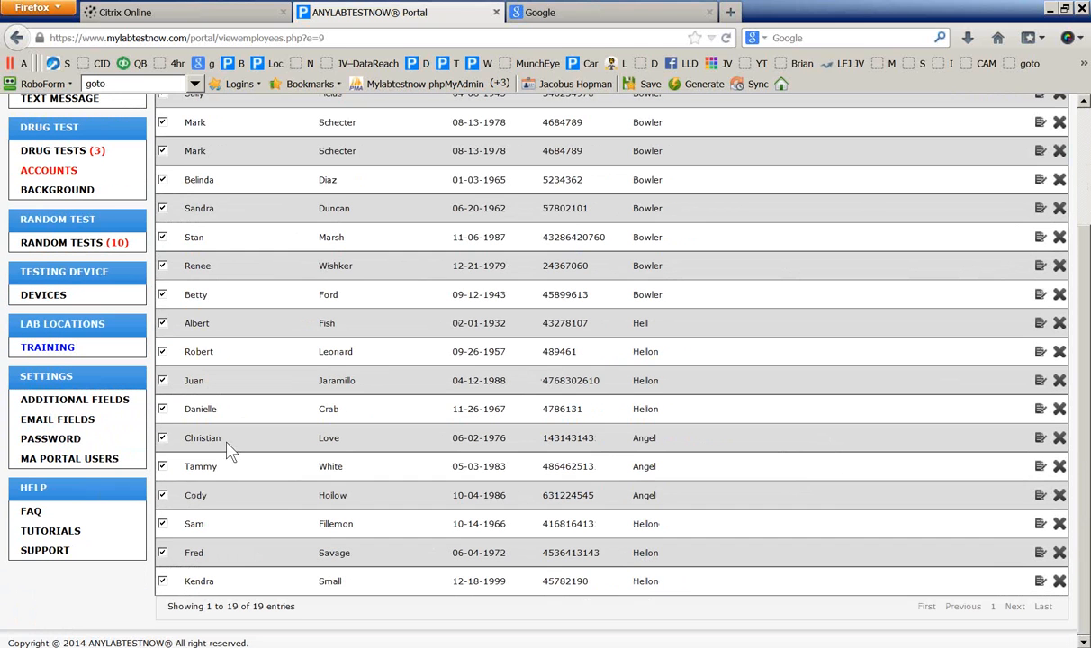
pyautogui.click(168, 555)
pyautogui.scroll(3, 301, 517)
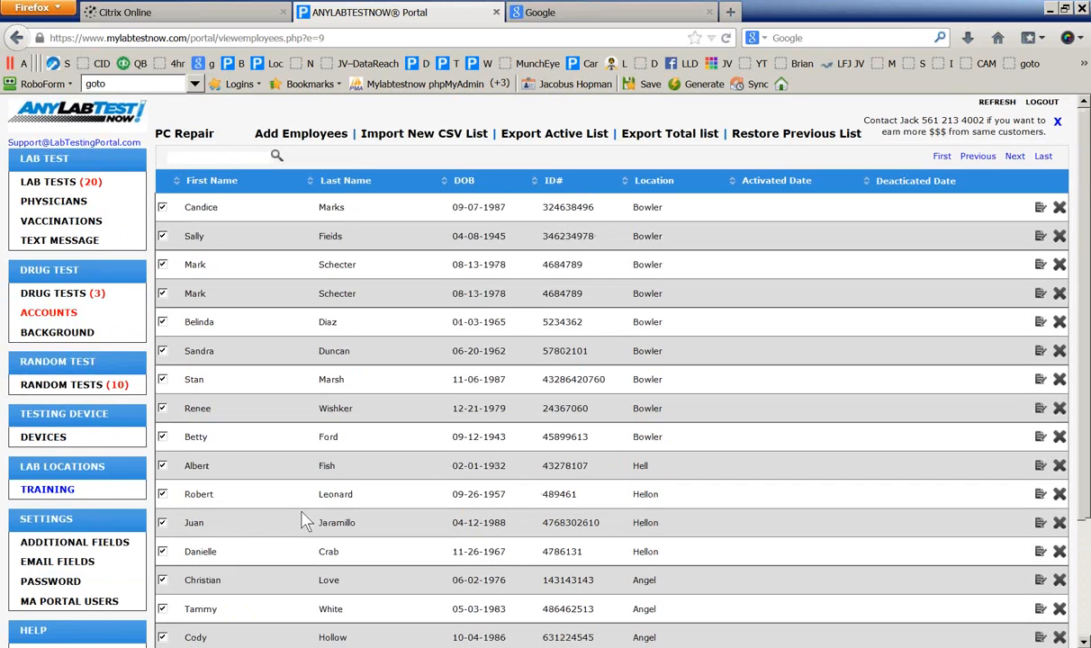
pyautogui.scroll(-3, 304, 521)
pyautogui.scroll(3, 304, 521)
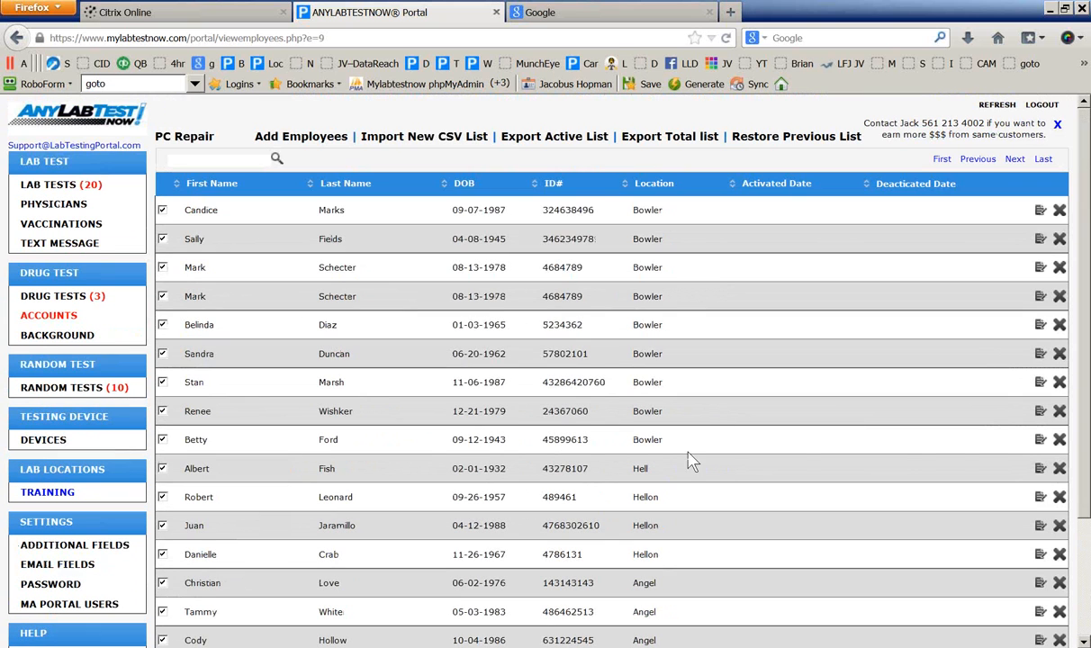
# Append 2 to the last name of the employee born 09-12-1943, save, and return to Accounts
pyautogui.click(1040, 440)
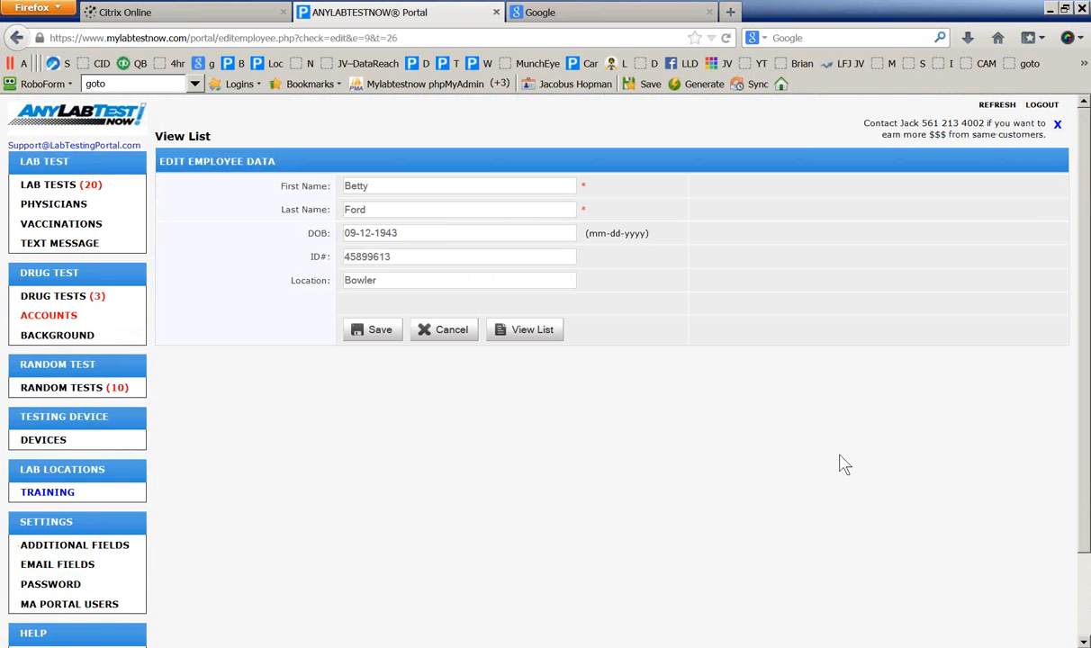
pyautogui.click(378, 213)
pyautogui.write('2')
pyautogui.click(372, 329)
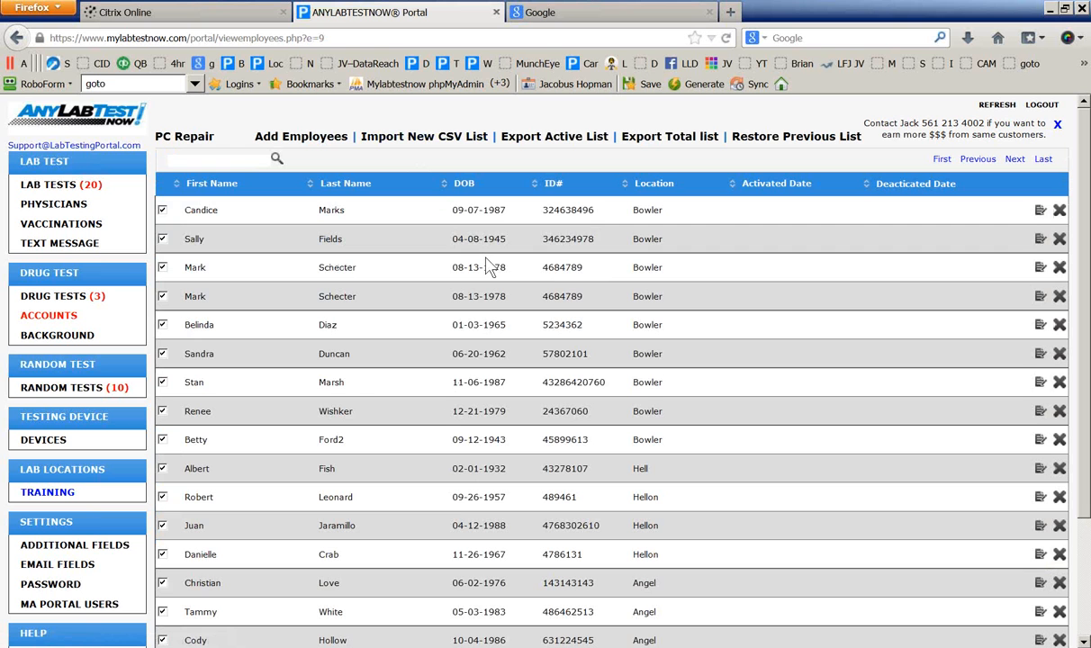
pyautogui.scroll(-2, 394, 301)
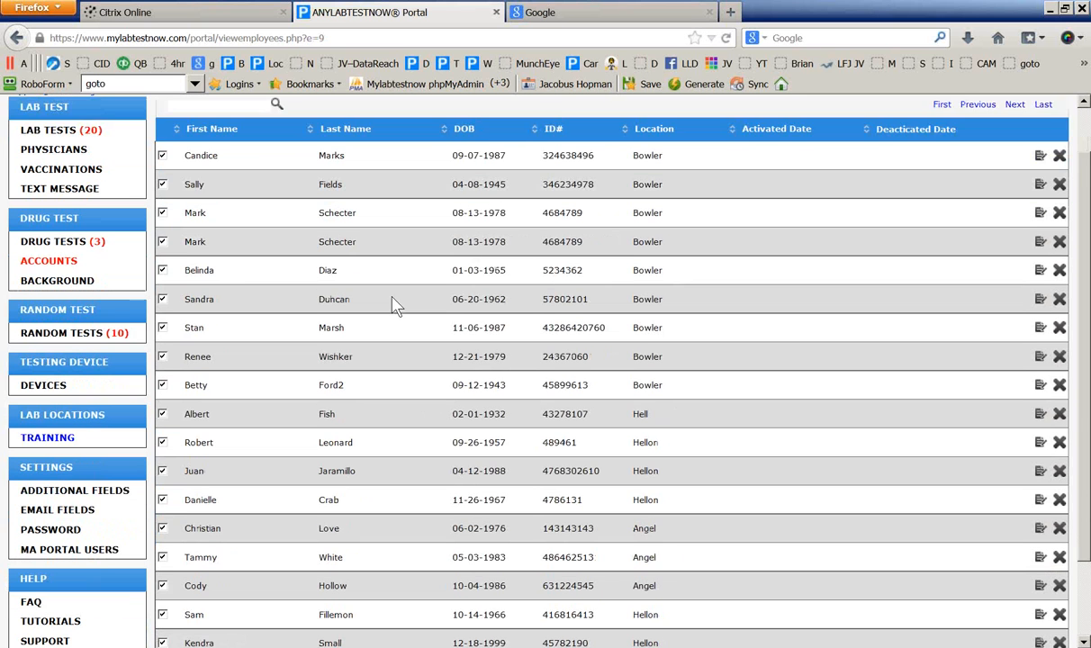
pyautogui.click(34, 234)
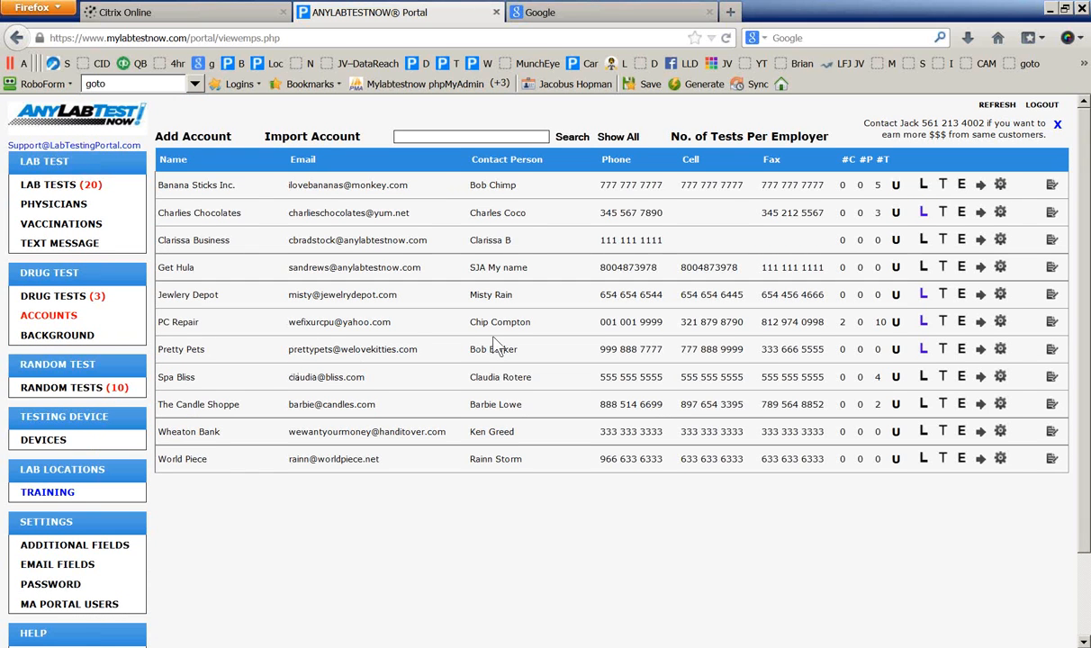
# Start a new random testing pool named 'ALTN - training 2'
pyautogui.scroll(-2, 364, 351)
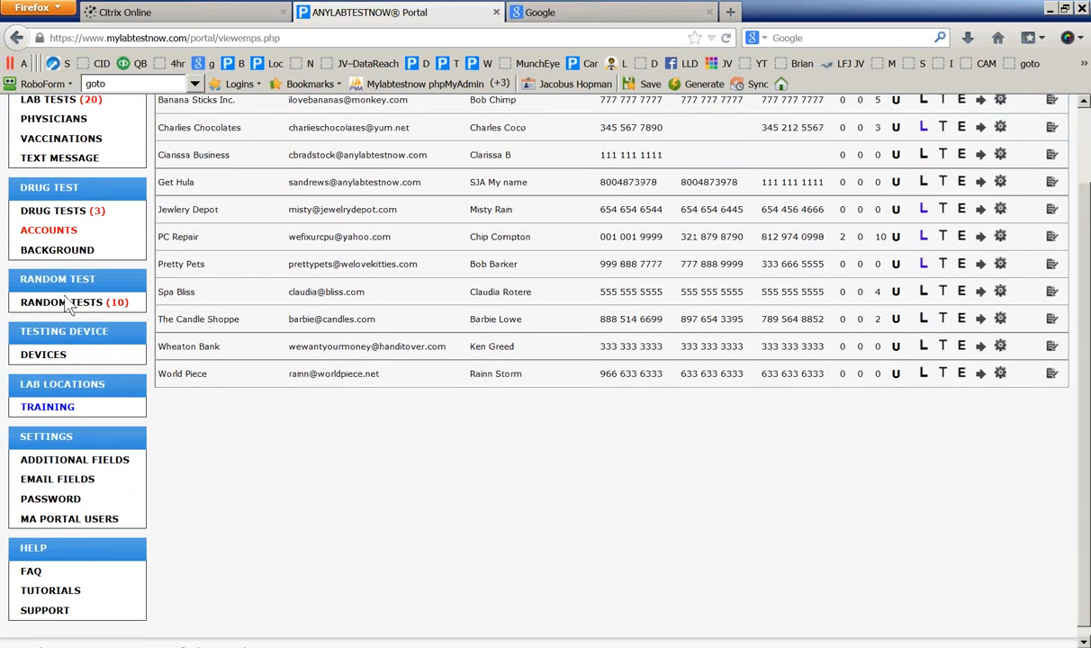
pyautogui.click(65, 302)
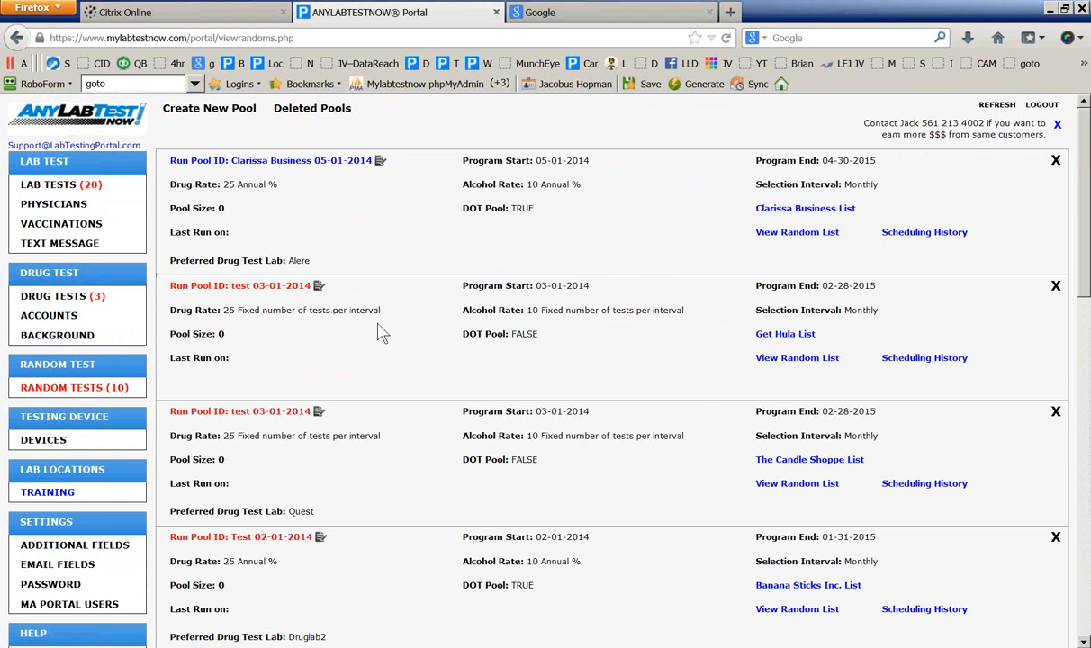
pyautogui.click(193, 109)
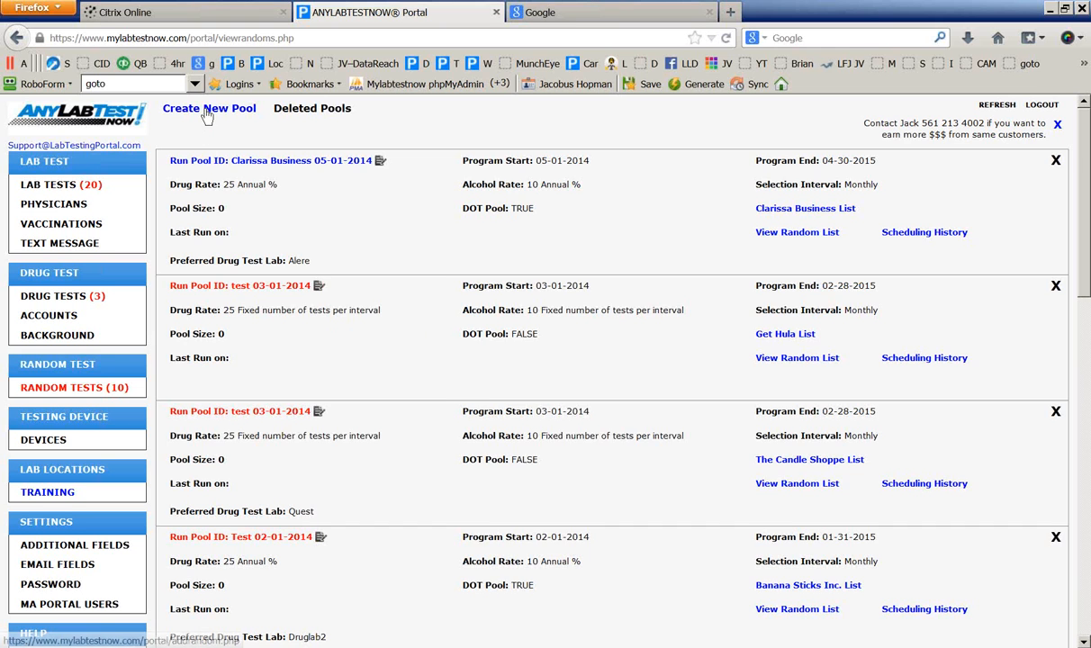
pyautogui.click(391, 168)
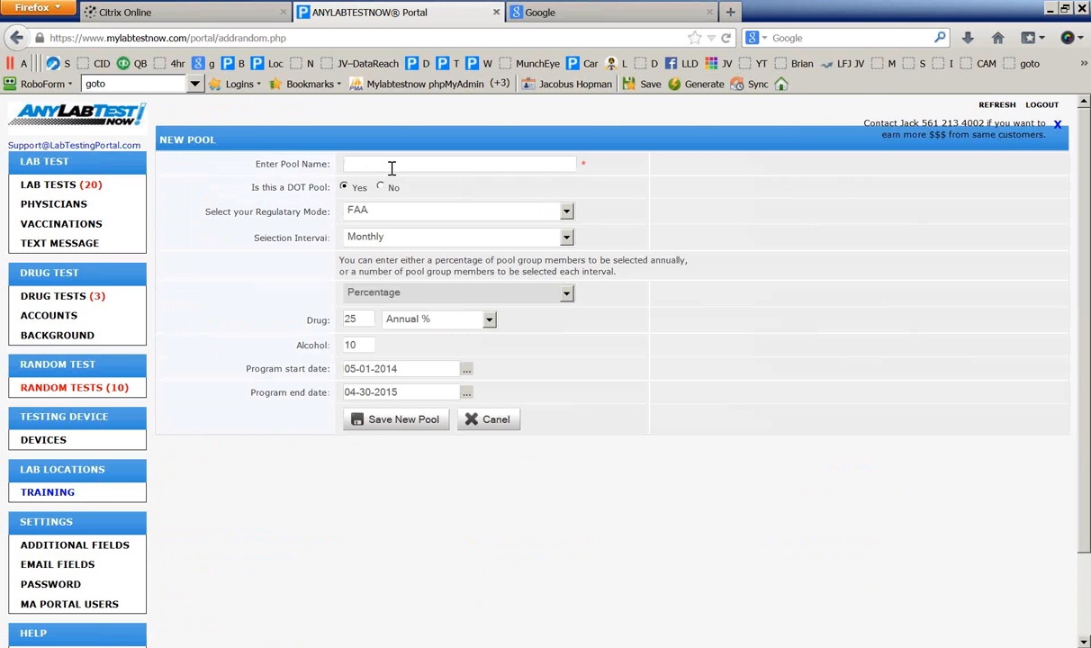
pyautogui.write('ALTN - training 2')
# Set the pool's Regulatory Mode to FRA and Selection Interval to Quarterly, then select the drug rate 25
pyautogui.click(389, 214)
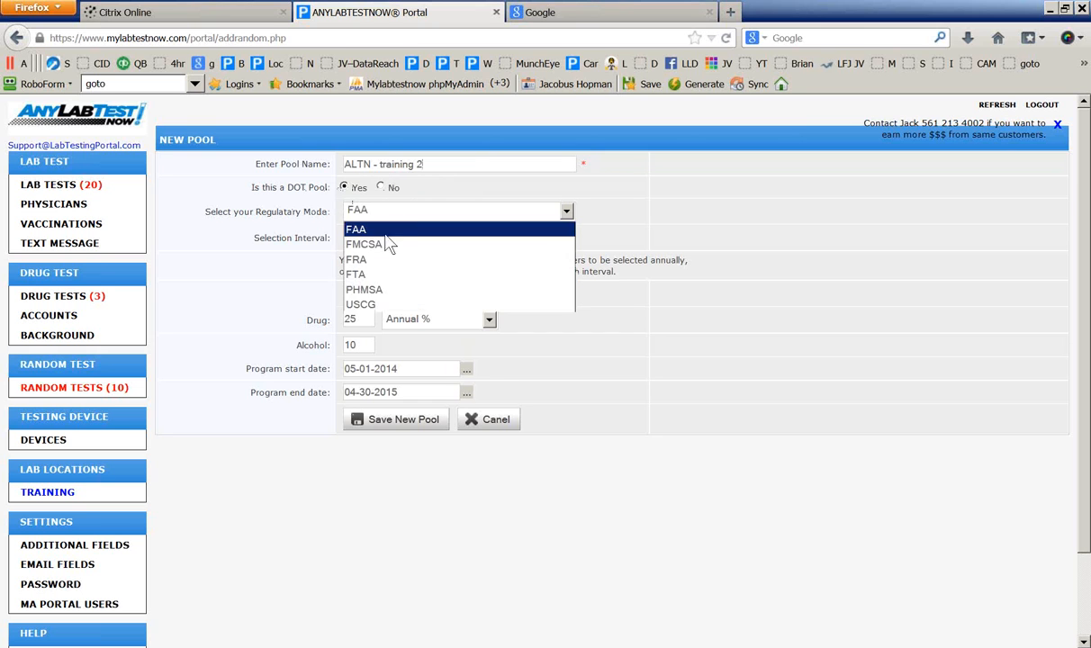
pyautogui.click(382, 289)
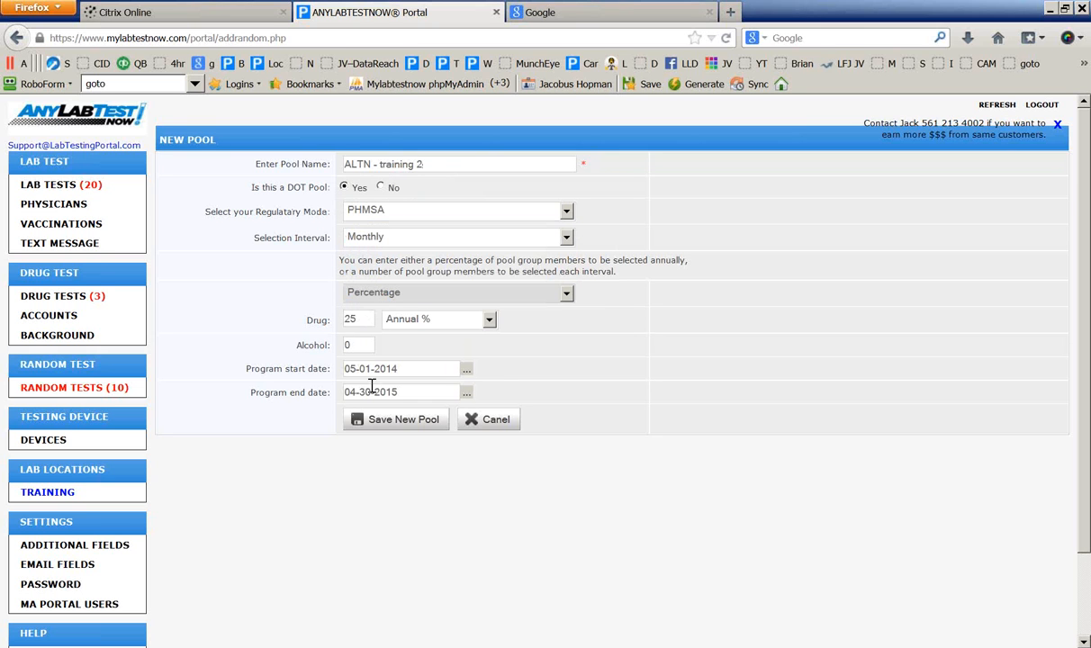
pyautogui.click(376, 214)
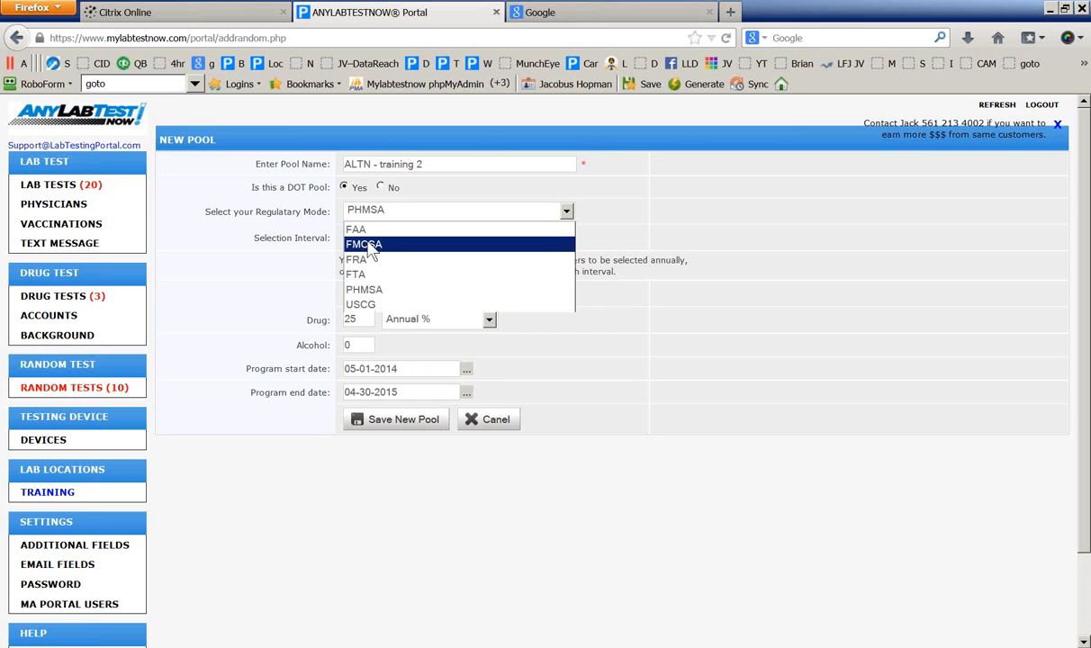
pyautogui.click(358, 260)
pyautogui.click(358, 207)
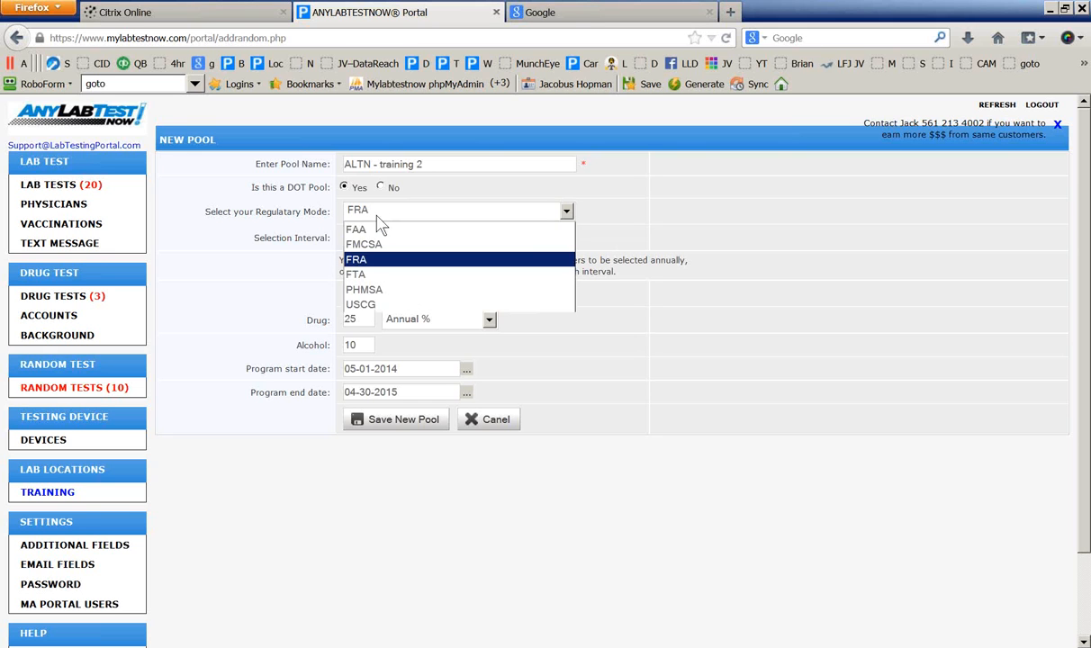
pyautogui.click(360, 260)
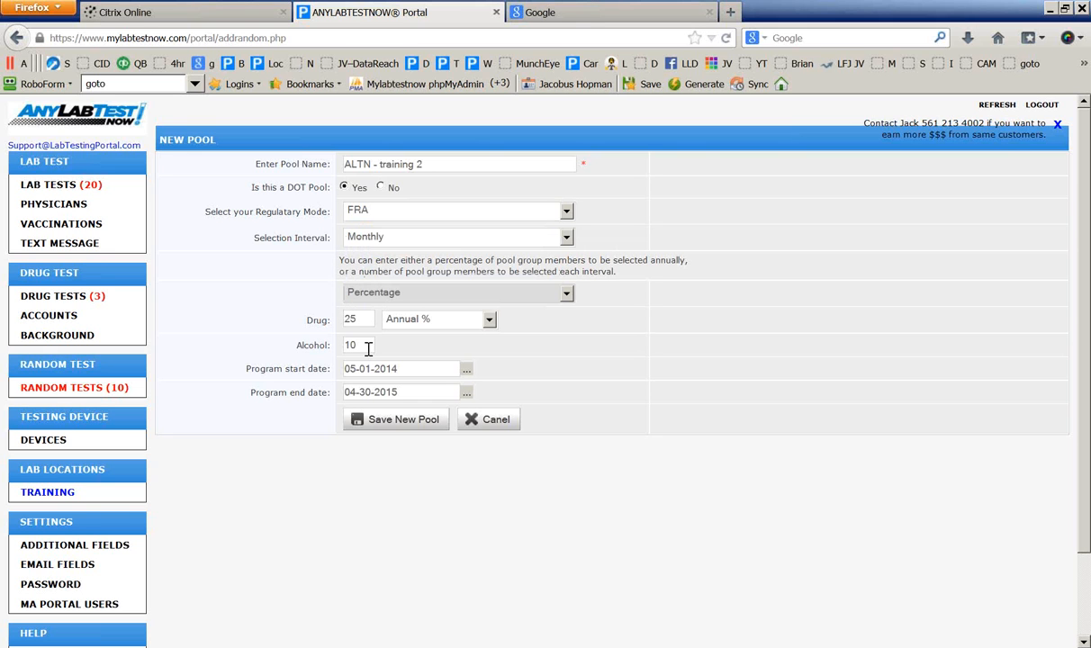
pyautogui.click(363, 238)
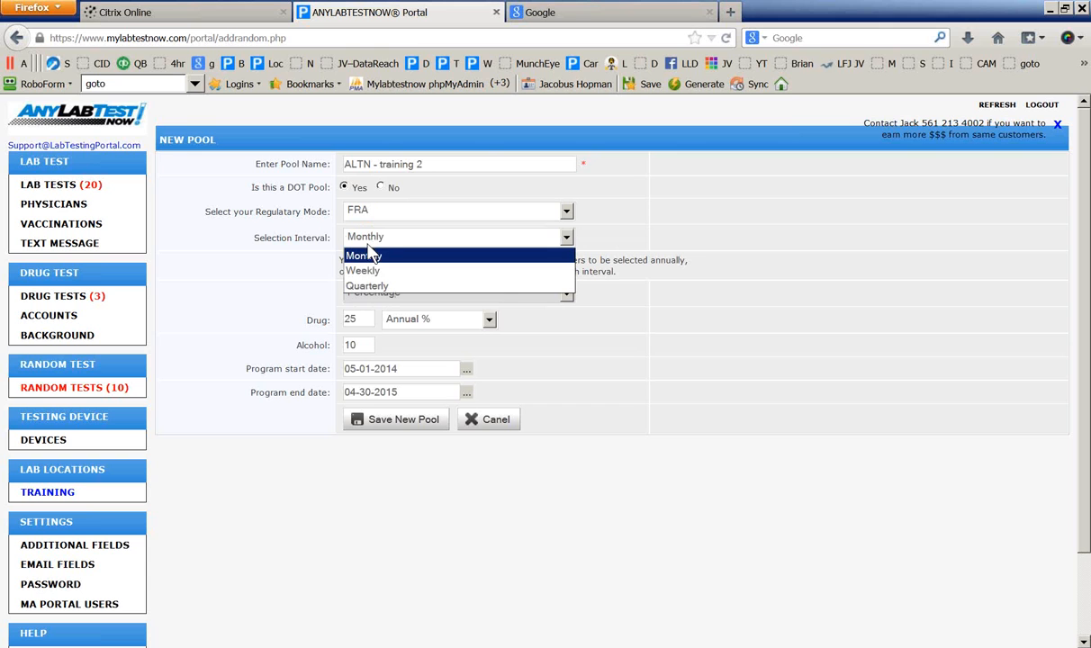
pyautogui.click(376, 286)
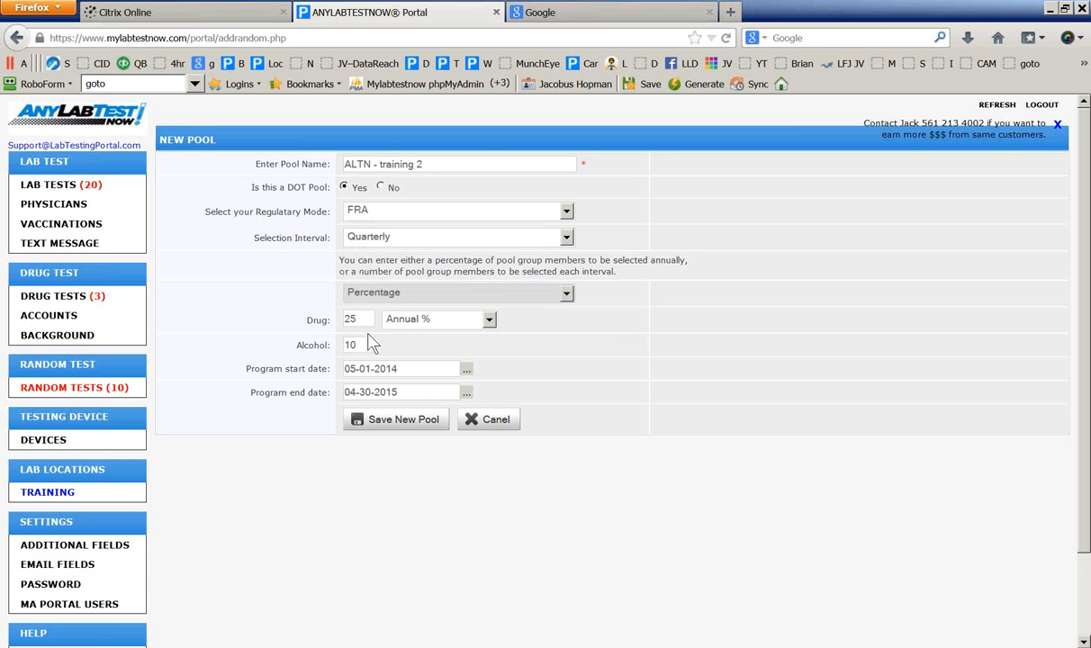
pyautogui.moveTo(362, 321); pyautogui.dragTo(324, 317)
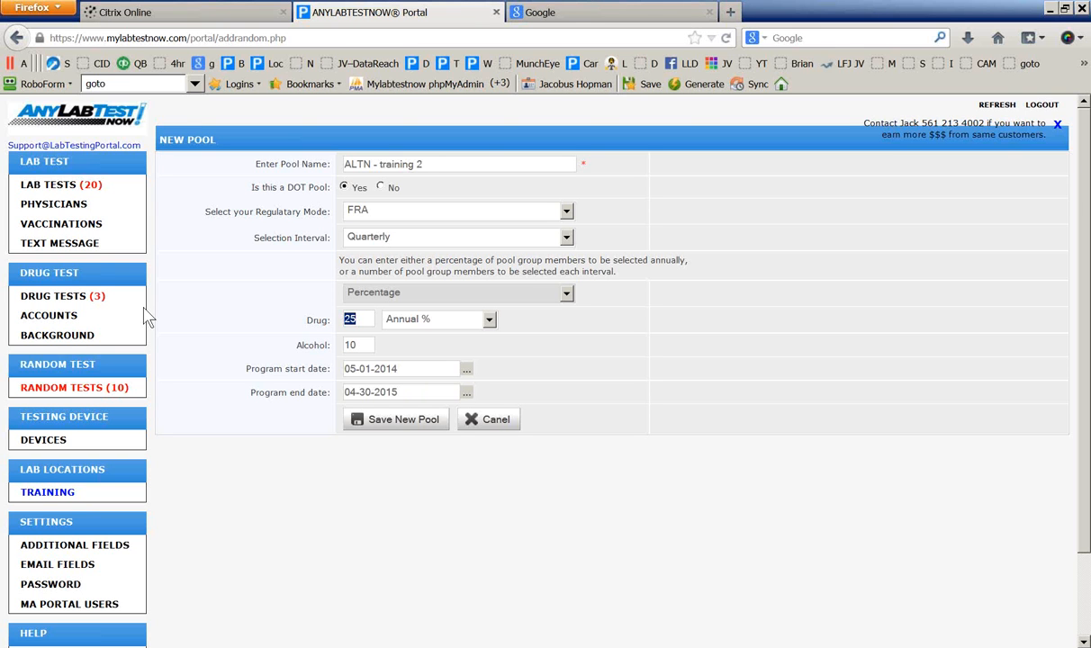
# Change the pool's drug rate to 50 annual %
pyautogui.click(343, 321)
pyautogui.write('50')
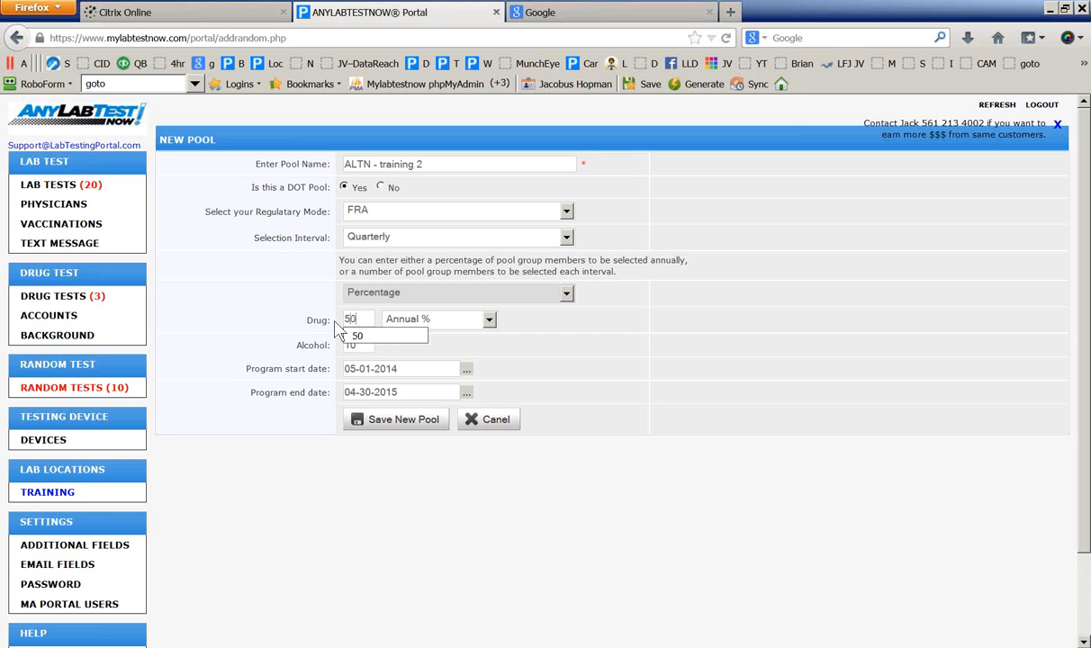
pyautogui.click(354, 336)
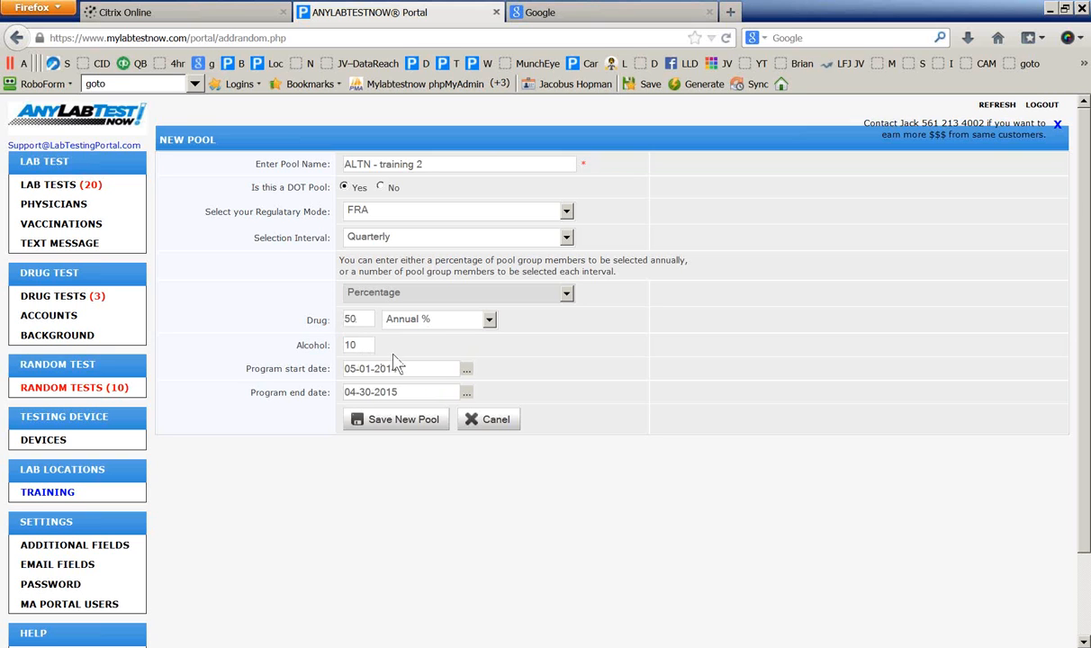
# Keep the program start date 05-01-2014 and set the end date to 12-31-2014
pyautogui.click(414, 371)
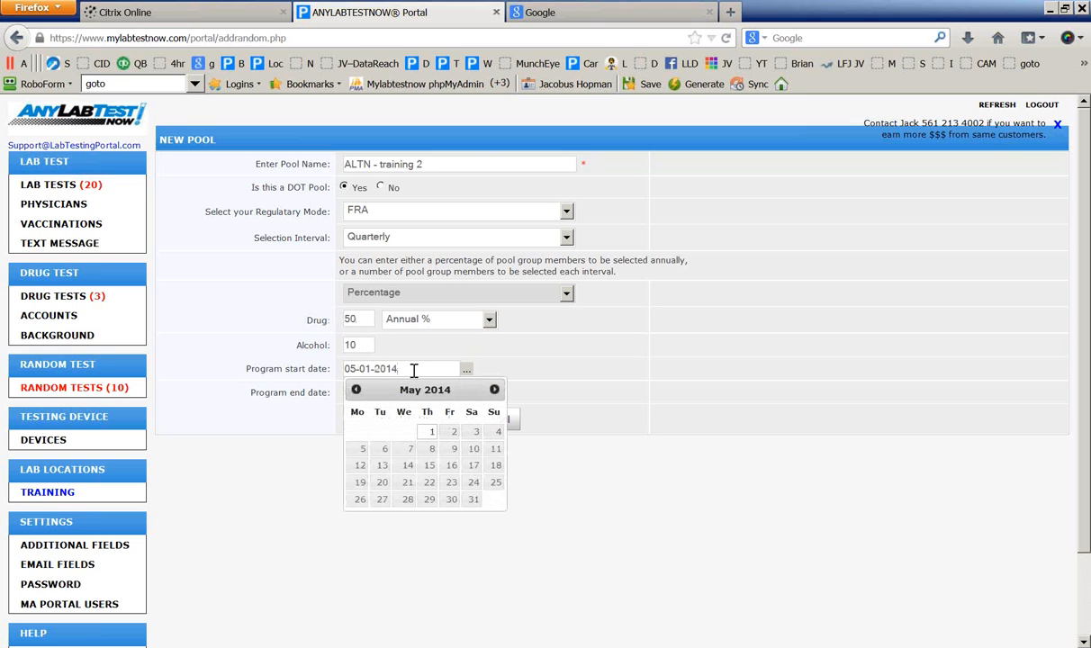
pyautogui.click(355, 391)
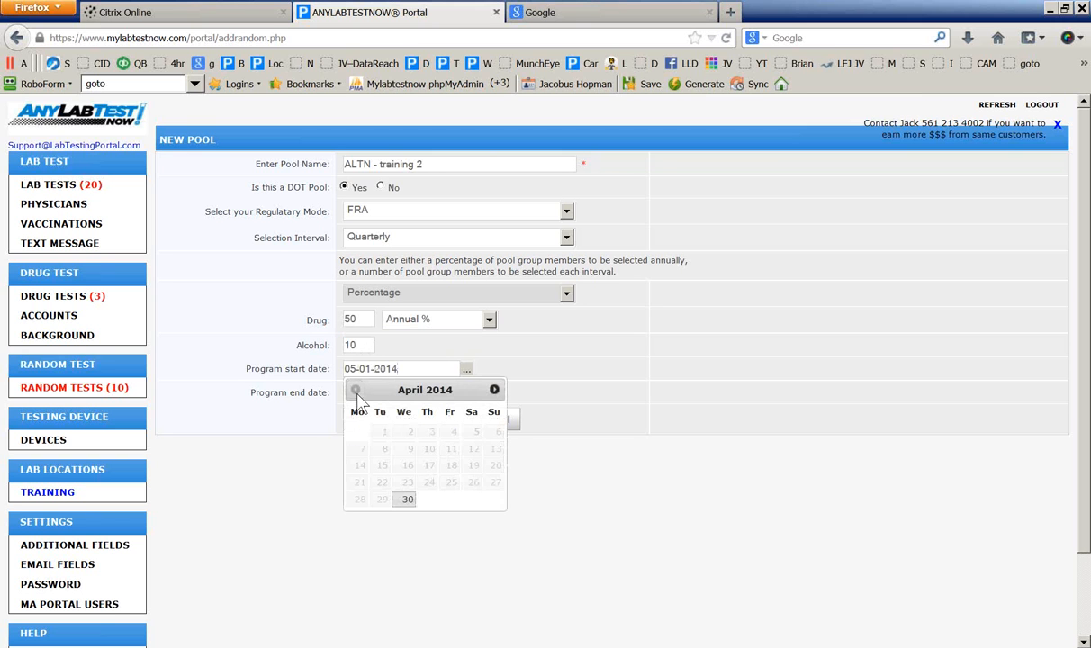
pyautogui.click(495, 390)
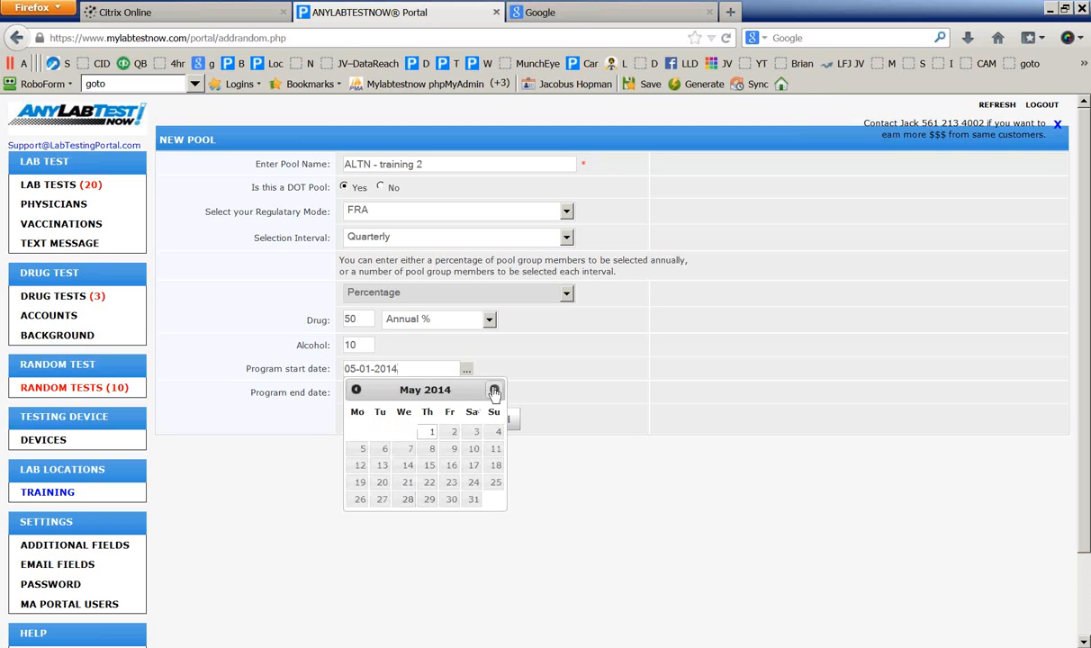
pyautogui.click(426, 432)
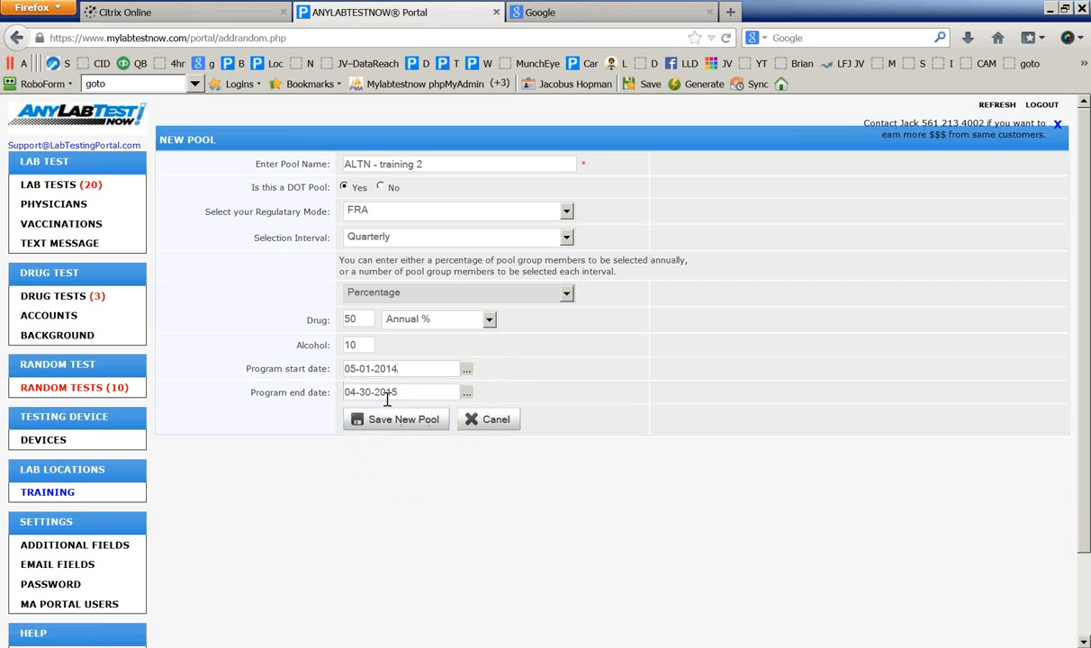
pyautogui.click(467, 394)
pyautogui.click(356, 414)
pyautogui.click(355, 414)
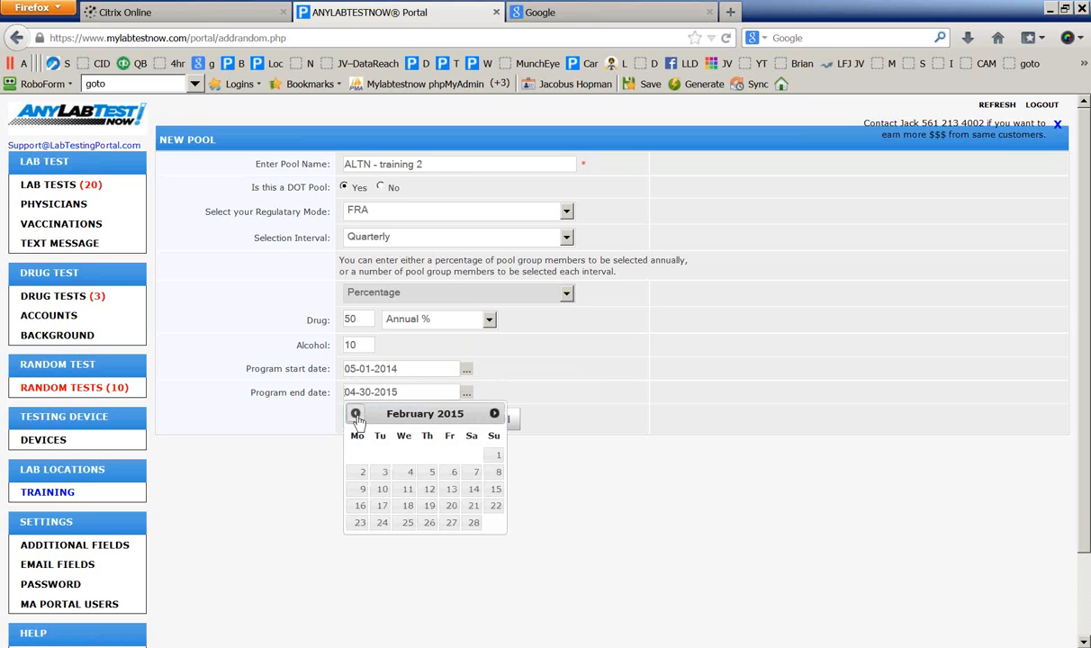
pyautogui.click(356, 415)
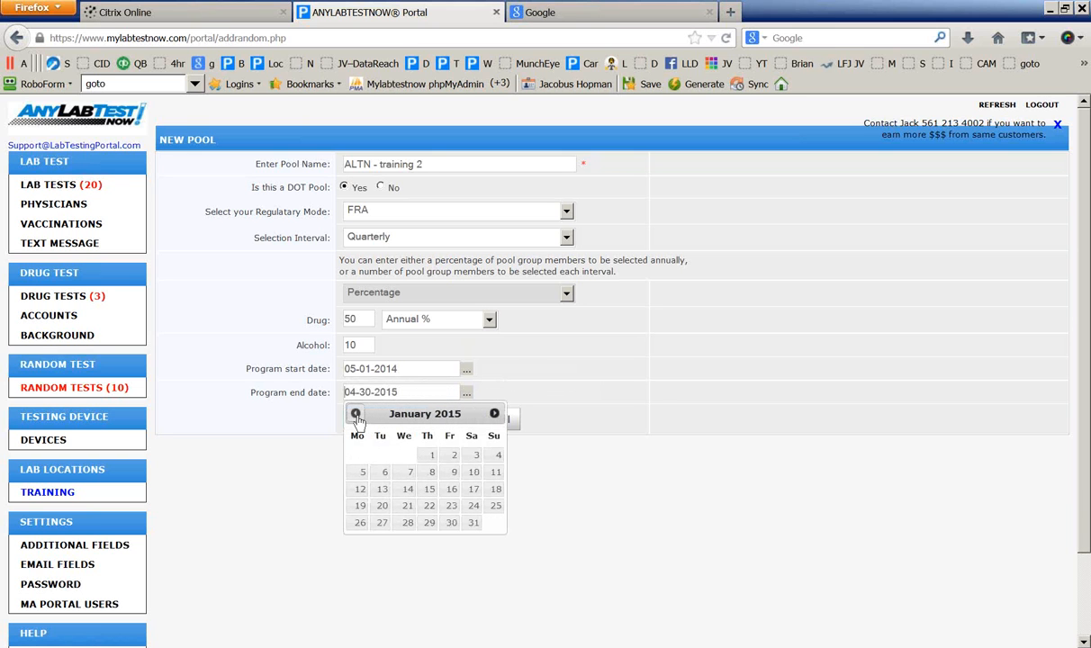
pyautogui.click(357, 414)
pyautogui.click(408, 522)
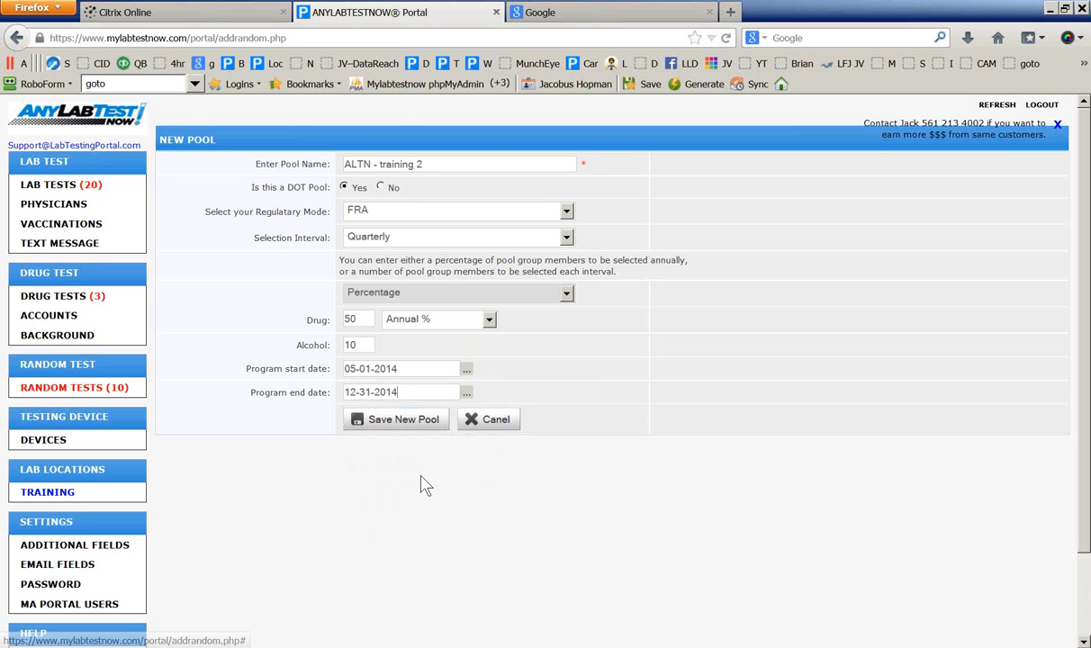
# Save 'ALTN - training 2', assign it to the PC Repair location, and return to the random pools
pyautogui.click(425, 423)
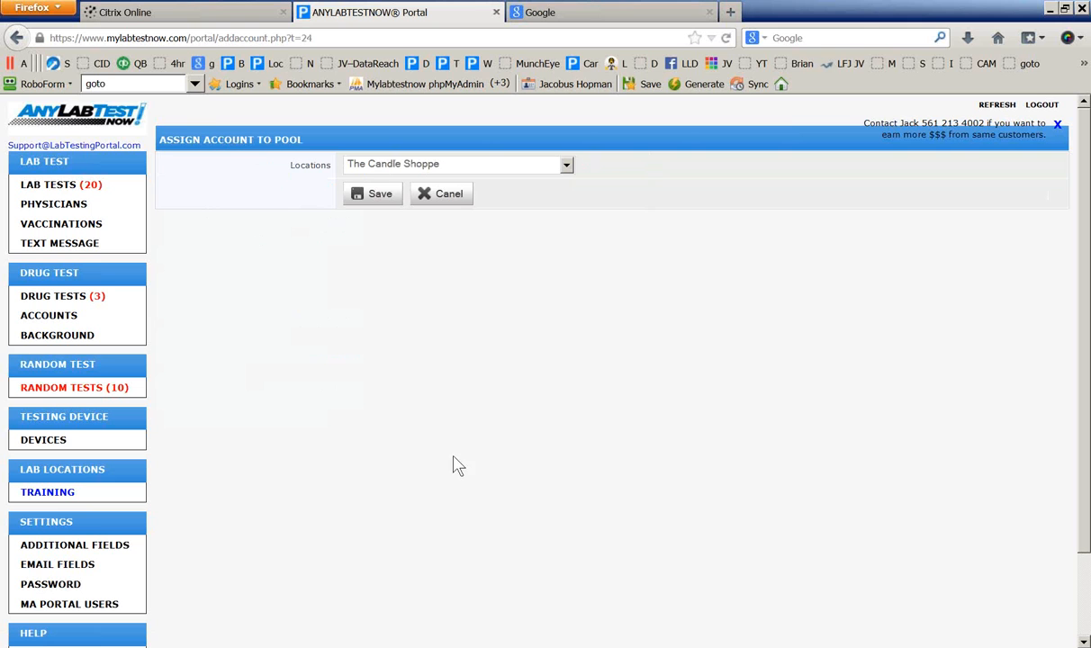
pyautogui.click(412, 169)
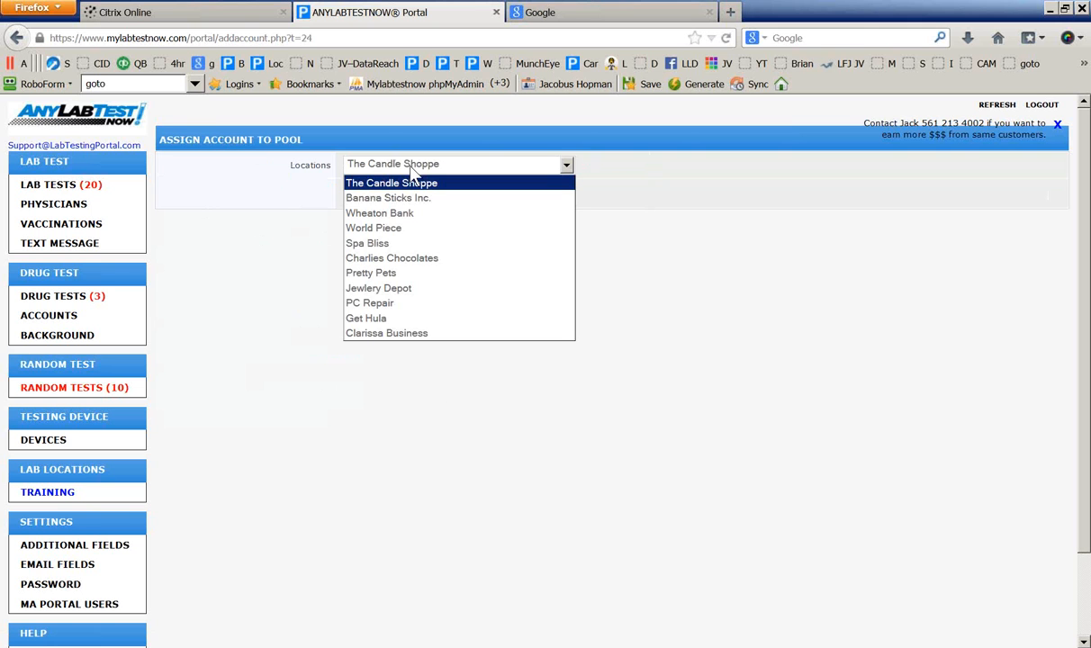
pyautogui.click(376, 304)
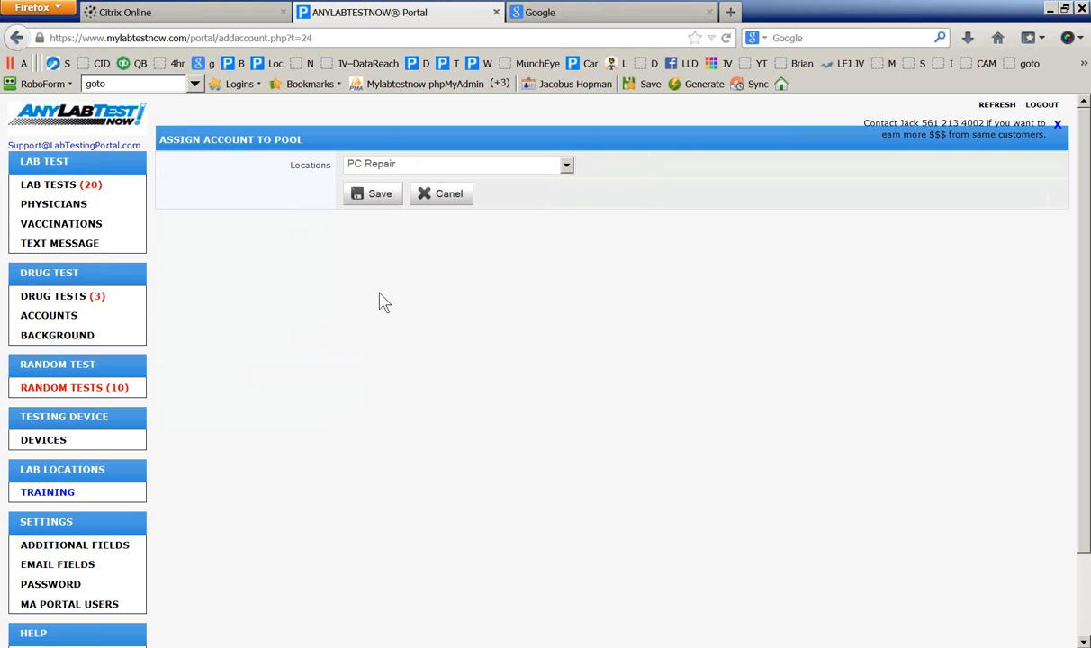
pyautogui.click(379, 197)
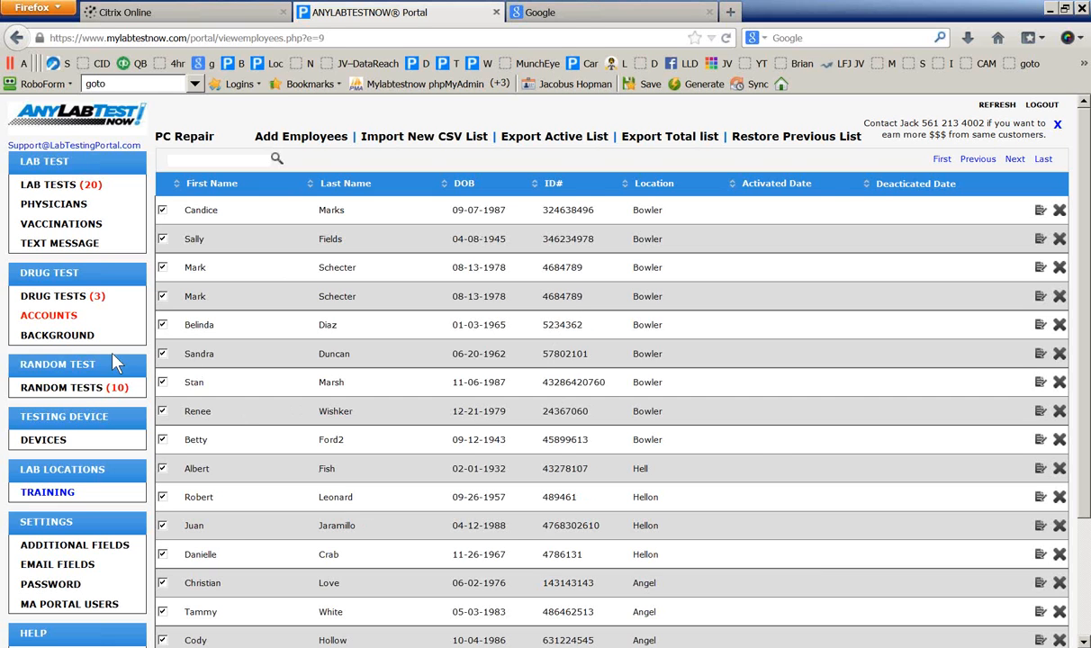
pyautogui.click(78, 390)
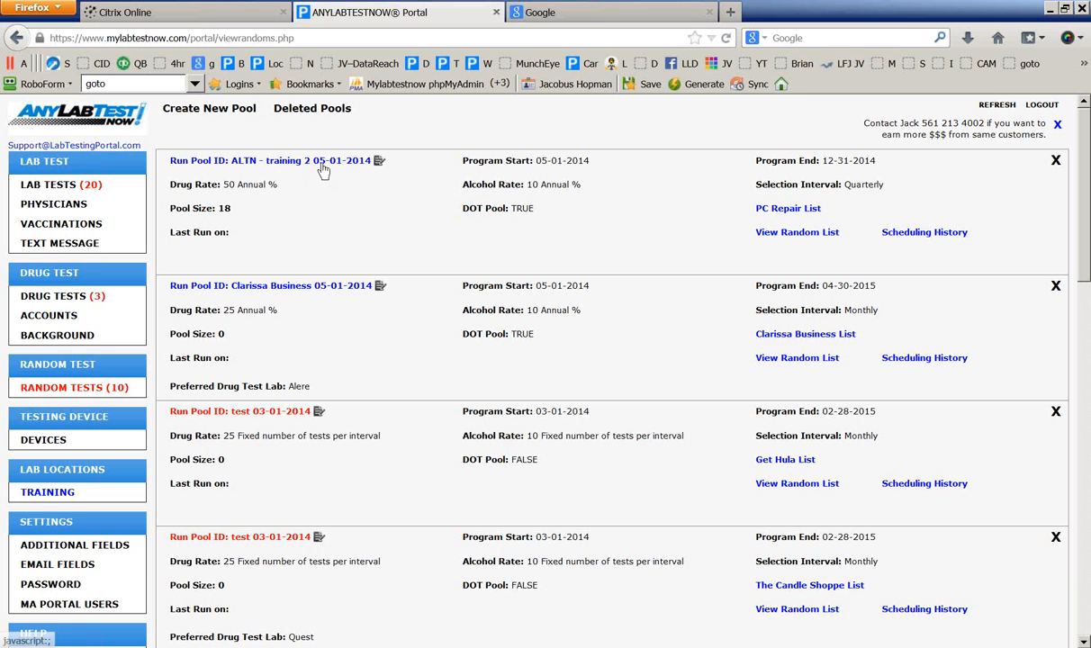
# Edit 'ALTN - training 2' so its program starts 04-01-2014, then save the pool
pyautogui.click(378, 160)
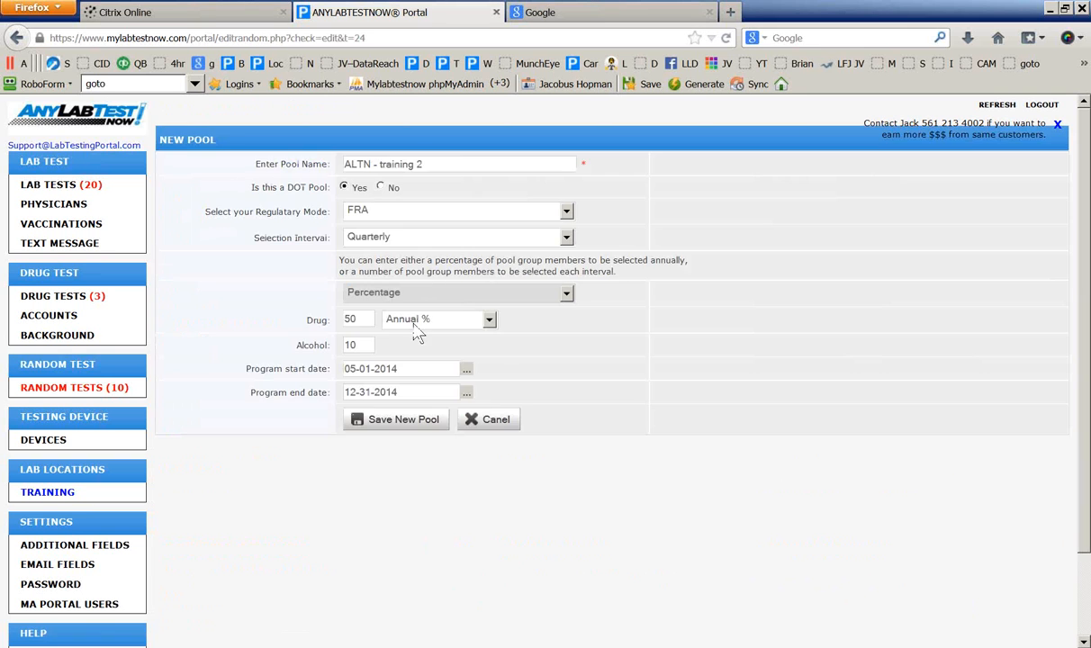
pyautogui.click(352, 369)
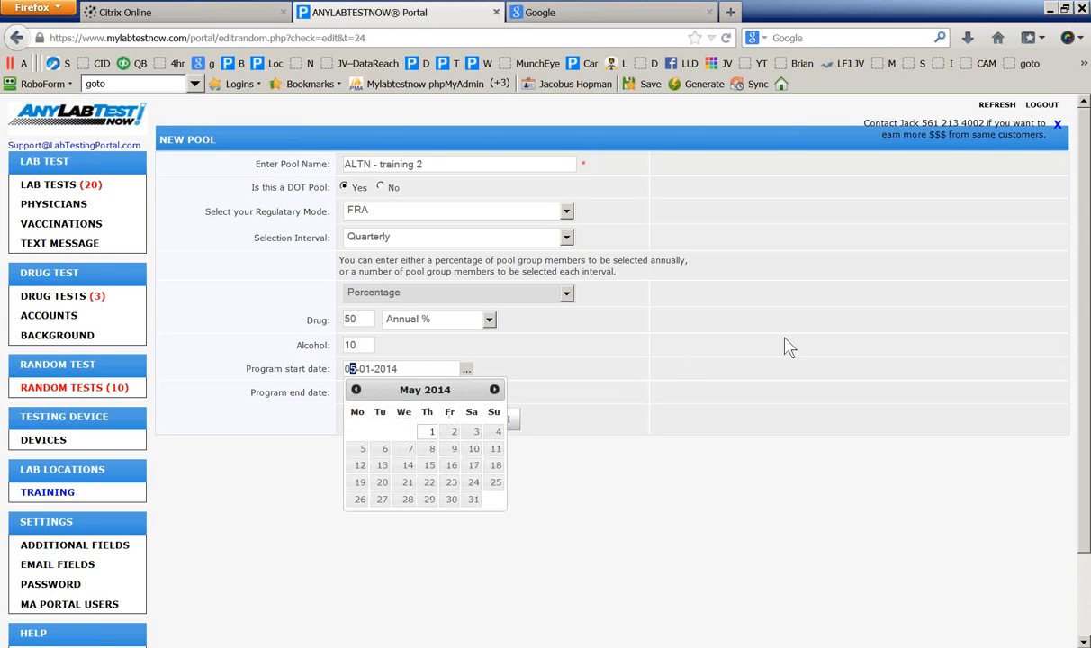
pyautogui.write('4')
pyautogui.press('Tab')
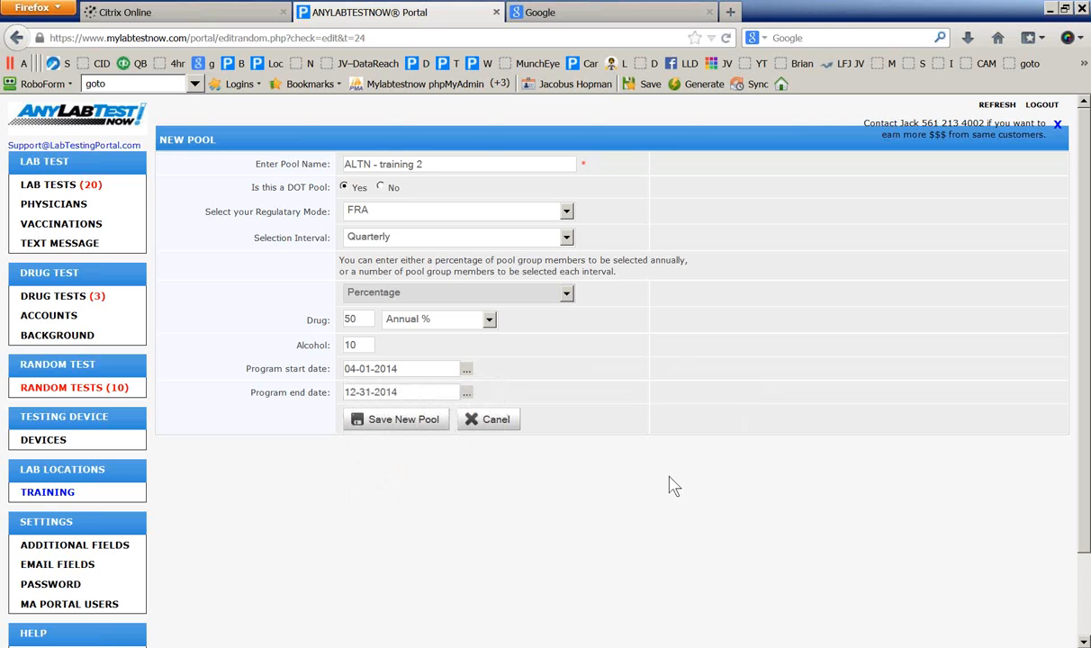
pyautogui.click(403, 420)
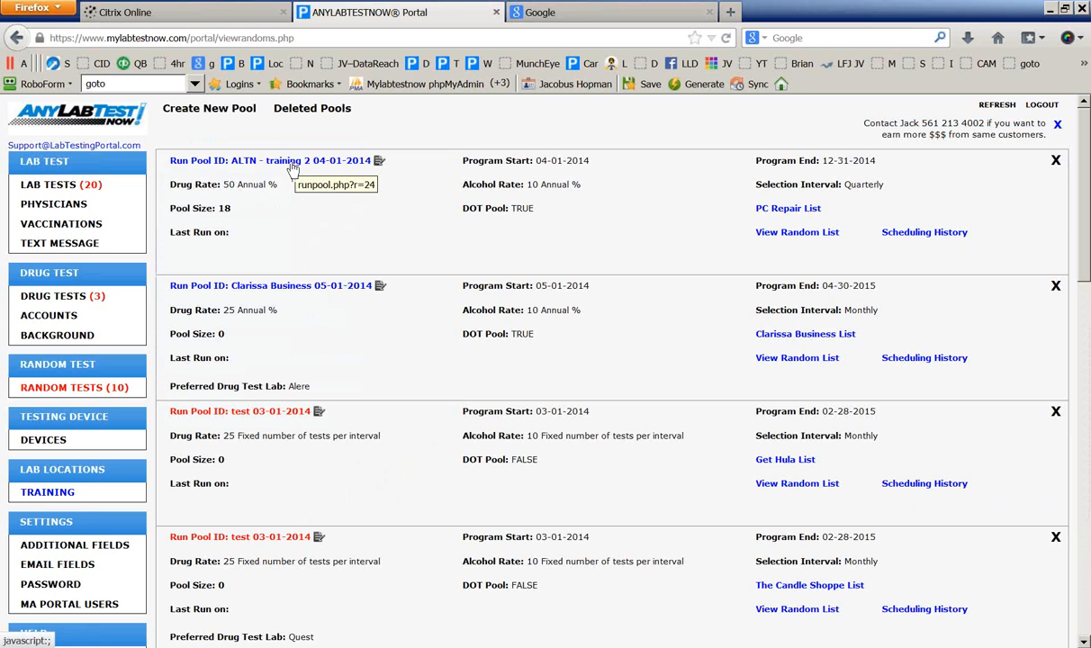
# Run the 'ALTN - training 2' pool and open an email for its 3-person selection
pyautogui.click(291, 164)
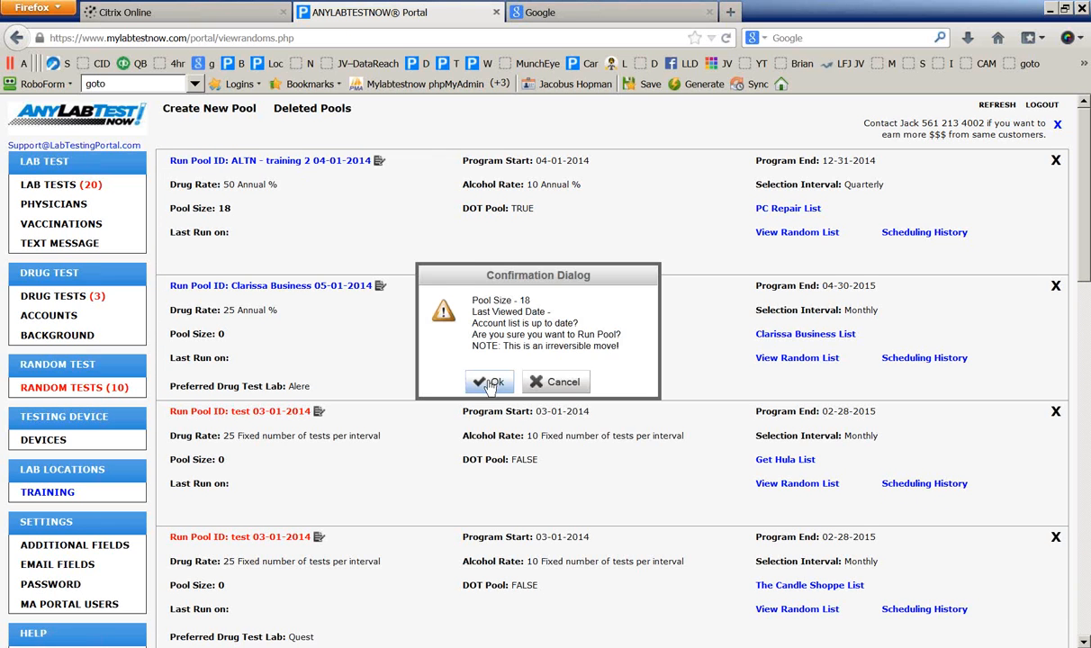
pyautogui.click(491, 384)
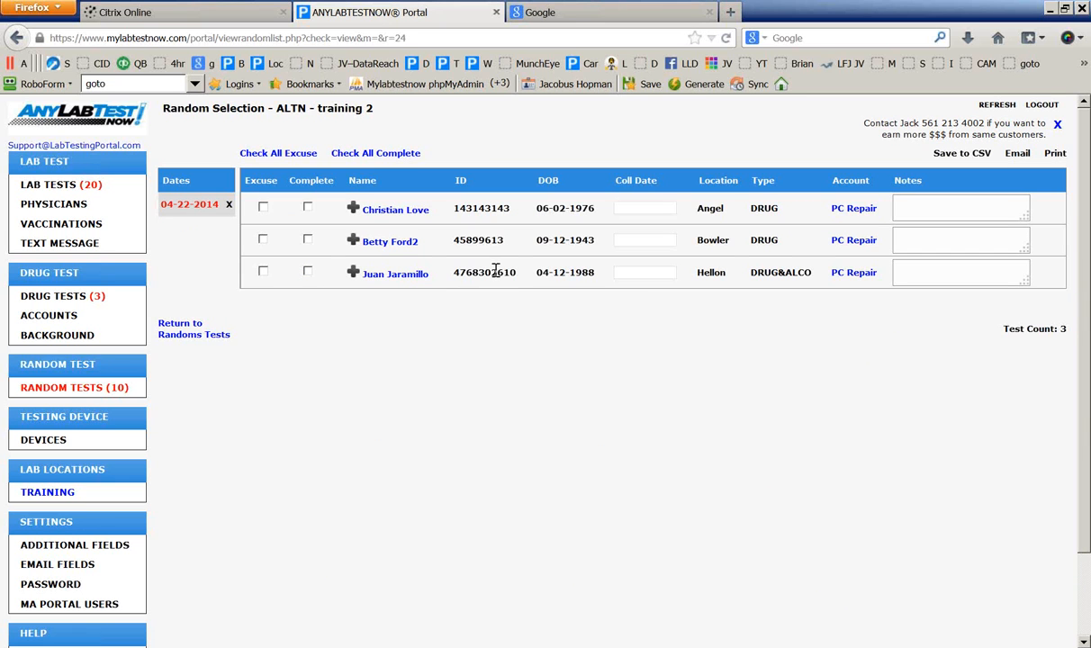
pyautogui.click(1018, 155)
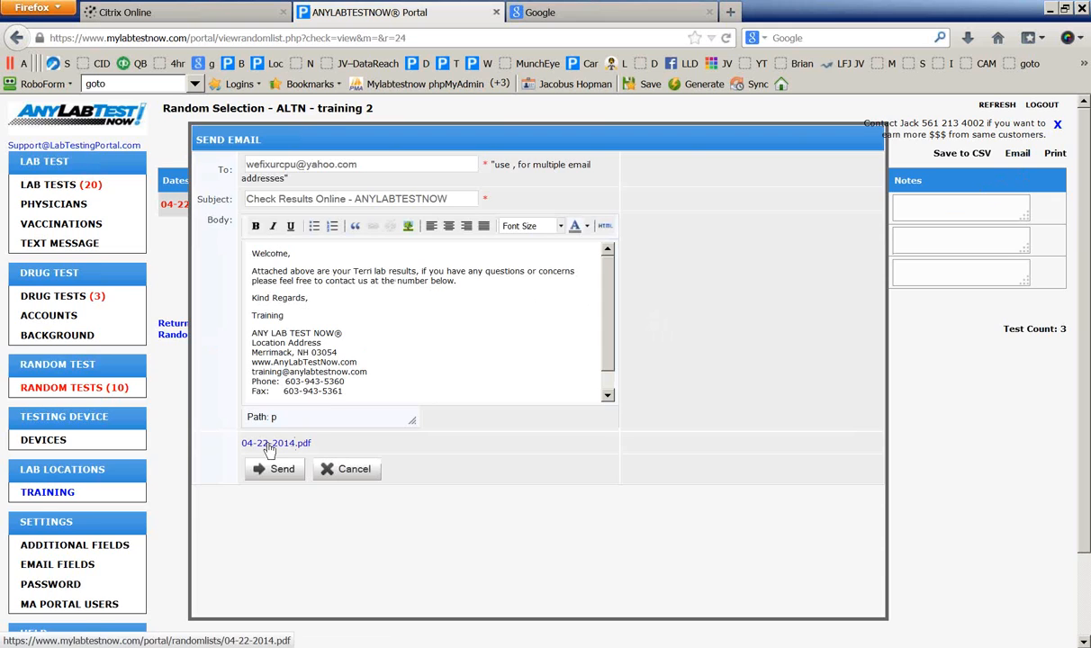
# Preview the attached 04-22-2014.pdf random list and close it
pyautogui.click(268, 444)
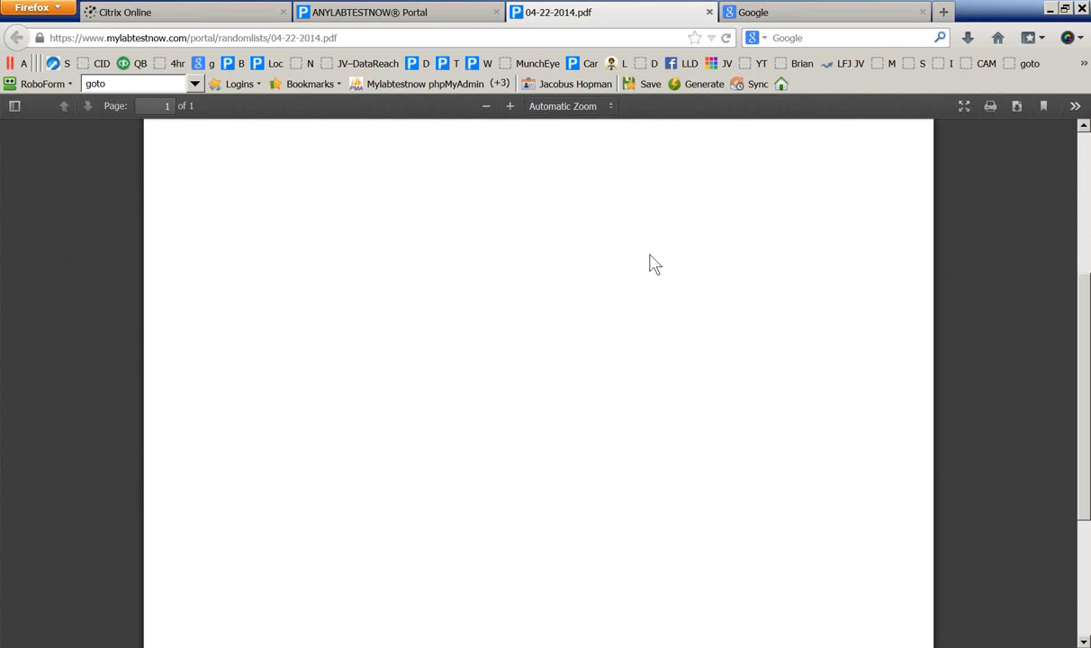
pyautogui.scroll(-3, 719, 207)
pyautogui.moveTo(1081, 412); pyautogui.dragTo(1072, 145)
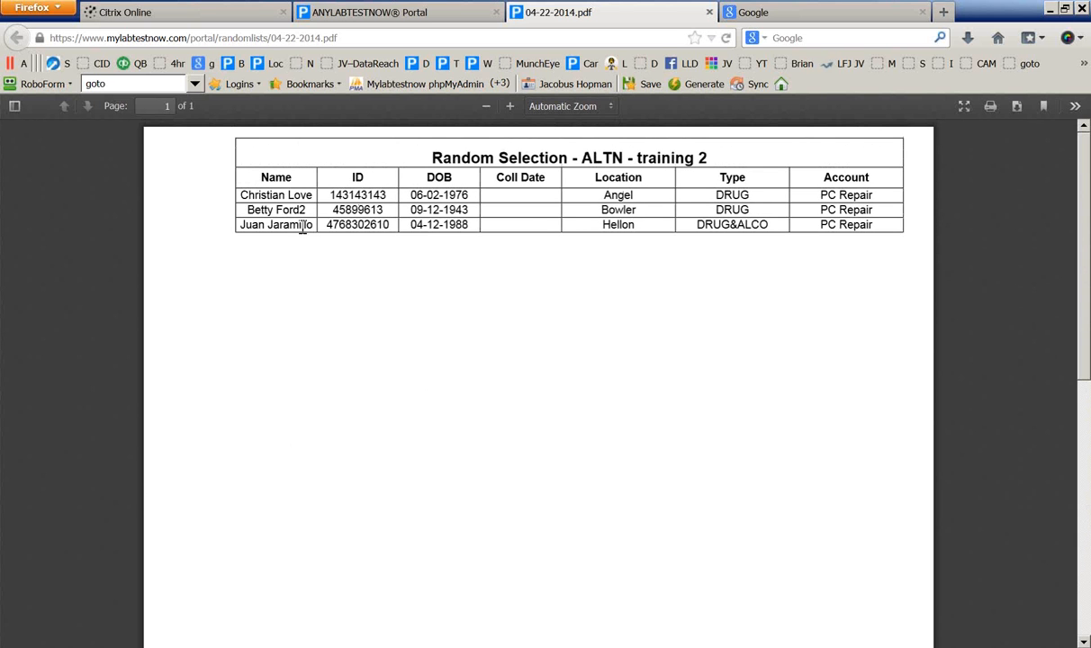
pyautogui.click(709, 12)
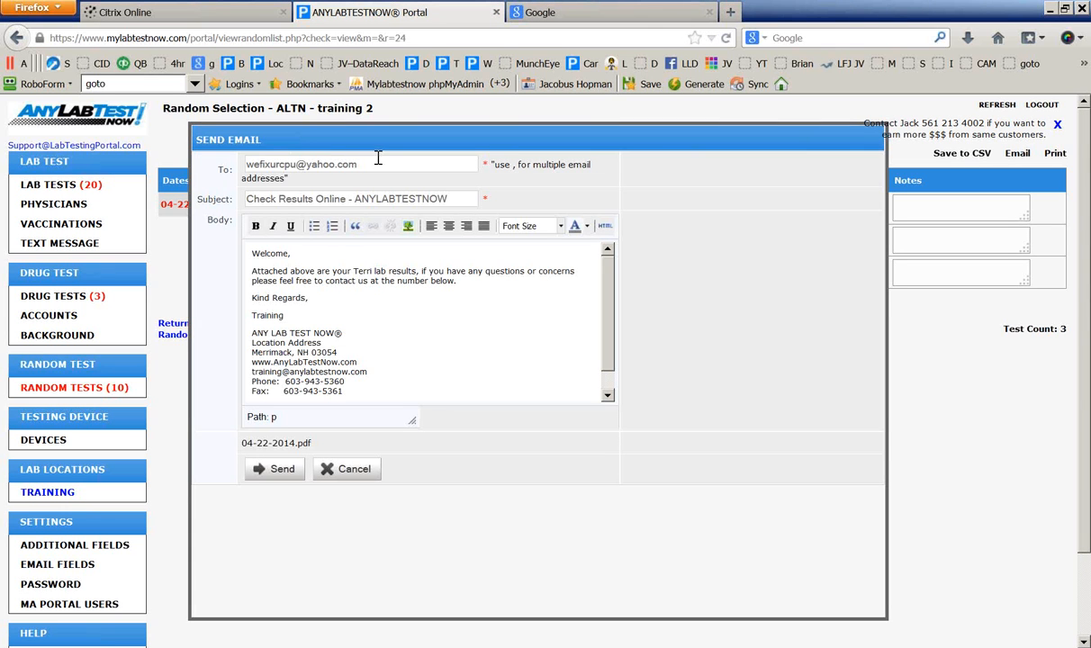
# Cancel the email, then cancel the Save to CSV download
pyautogui.click(346, 477)
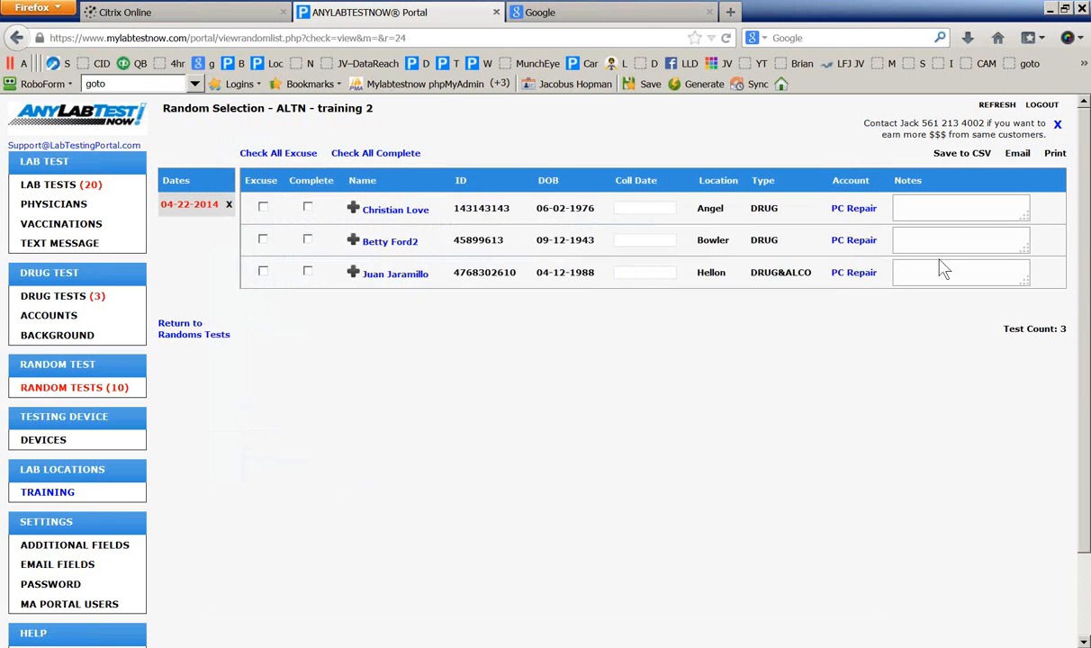
pyautogui.click(960, 158)
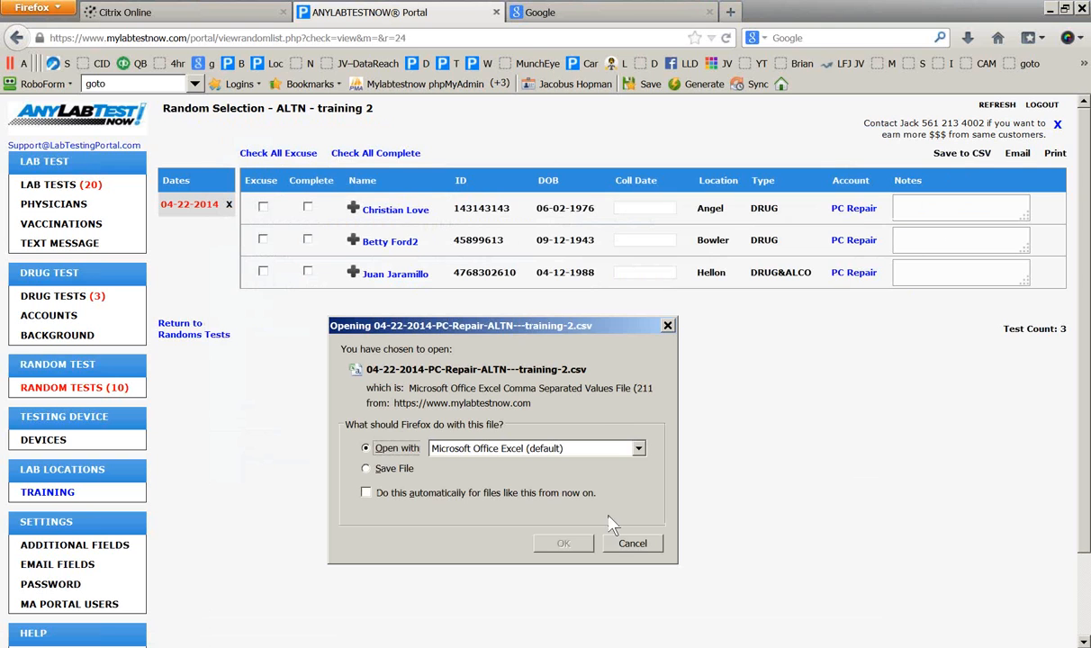
pyautogui.click(635, 544)
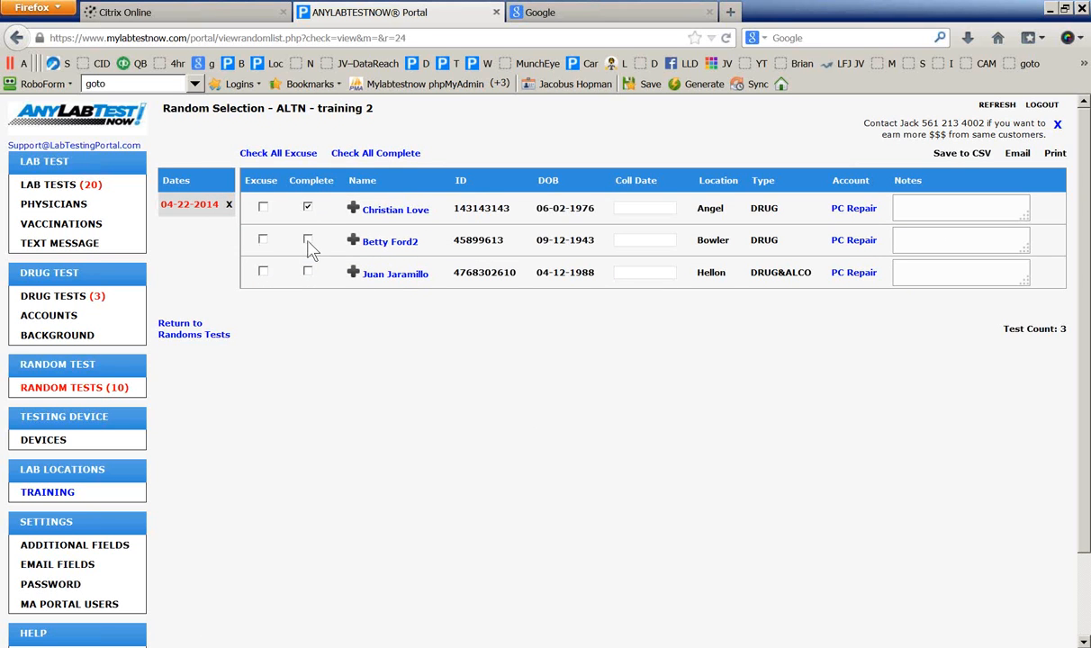
pyautogui.click(307, 209)
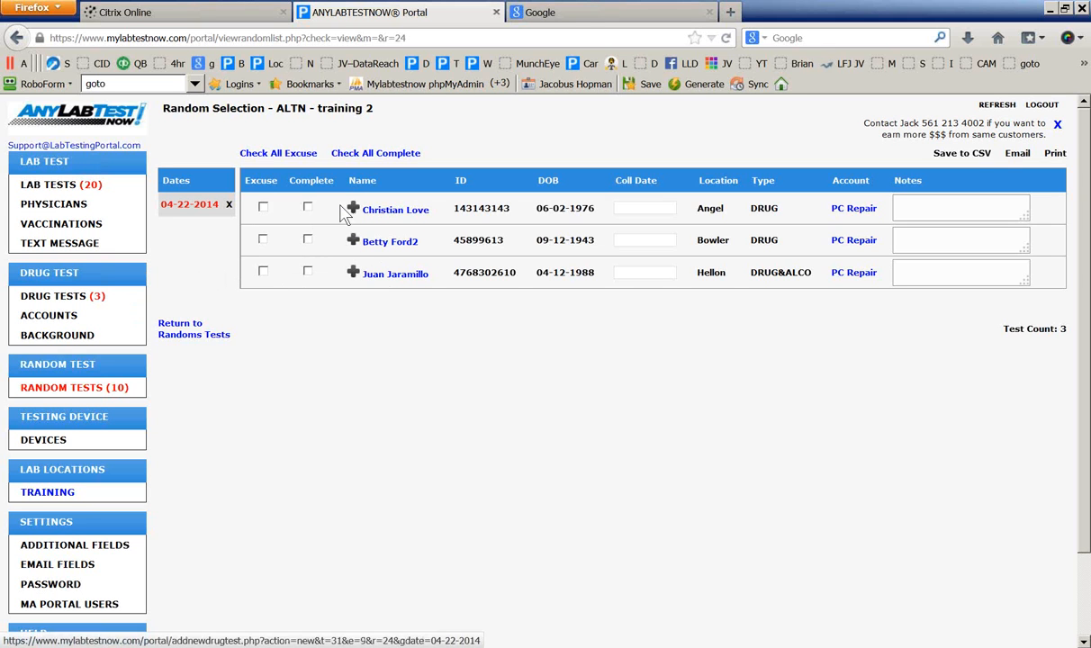
# Save the first employee's record and add a drug test with Test Performed? set to Yes
pyautogui.click(393, 214)
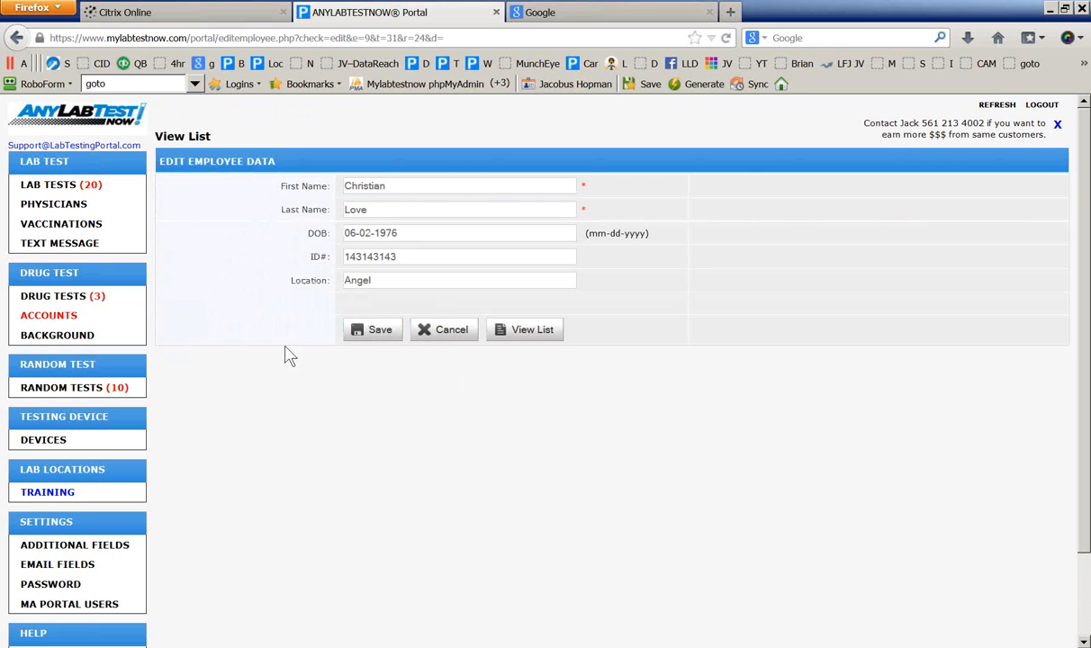
pyautogui.click(379, 333)
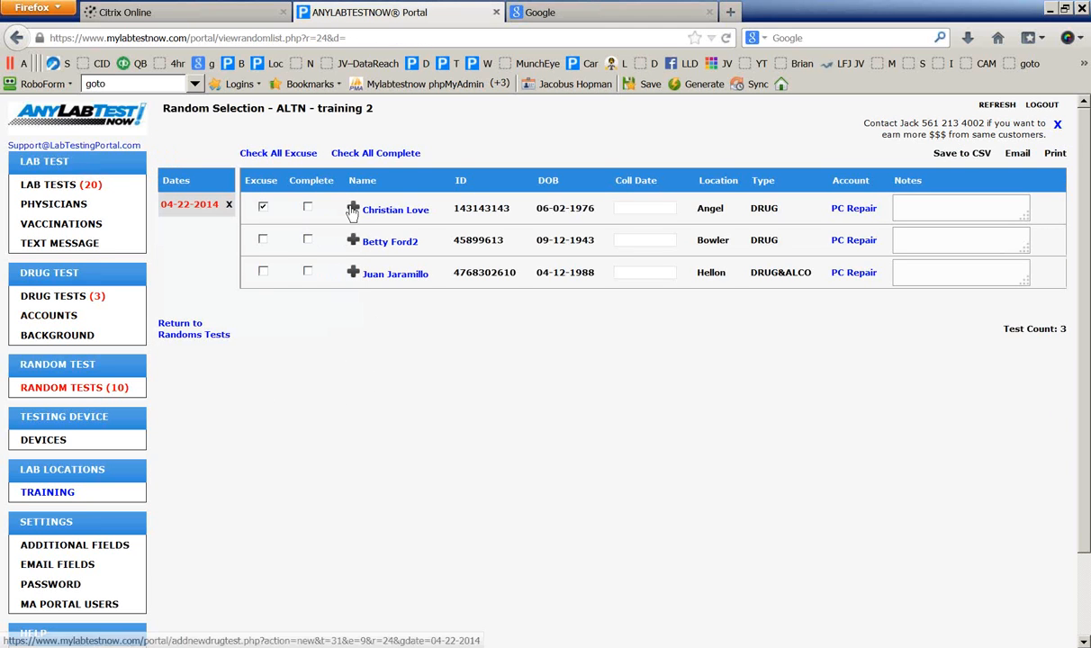
pyautogui.click(353, 208)
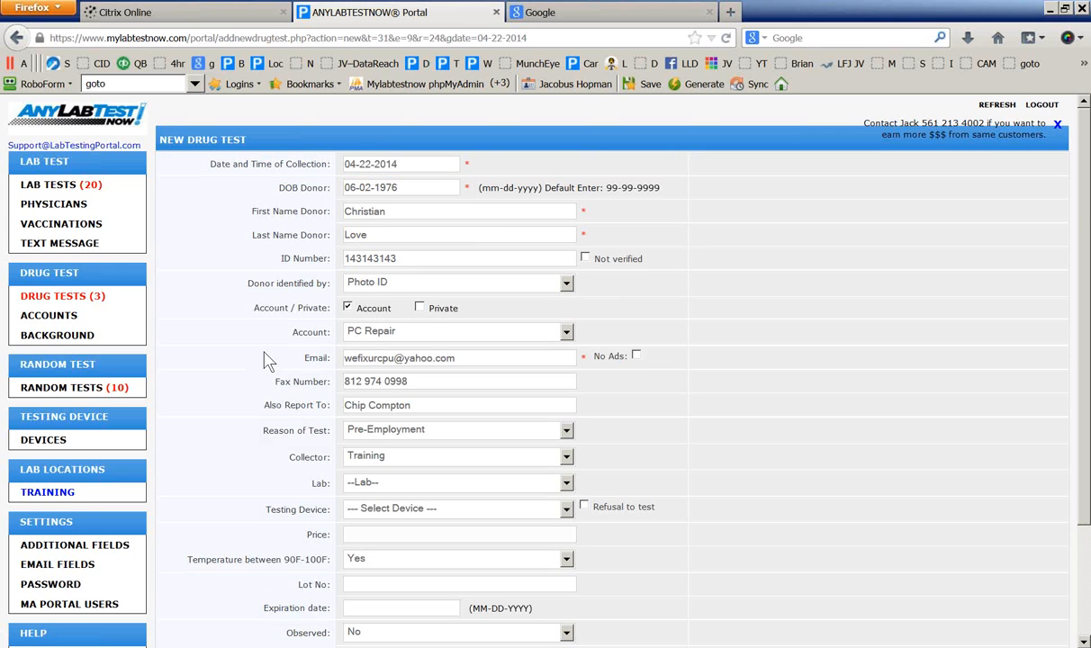
pyautogui.scroll(-3, 267, 361)
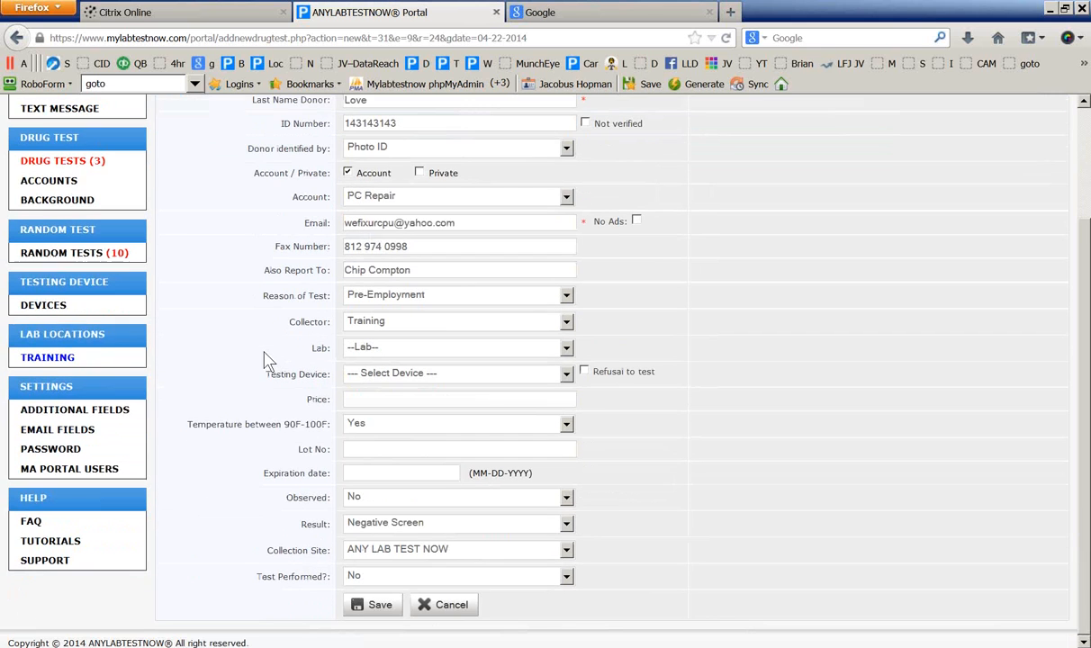
pyautogui.click(360, 576)
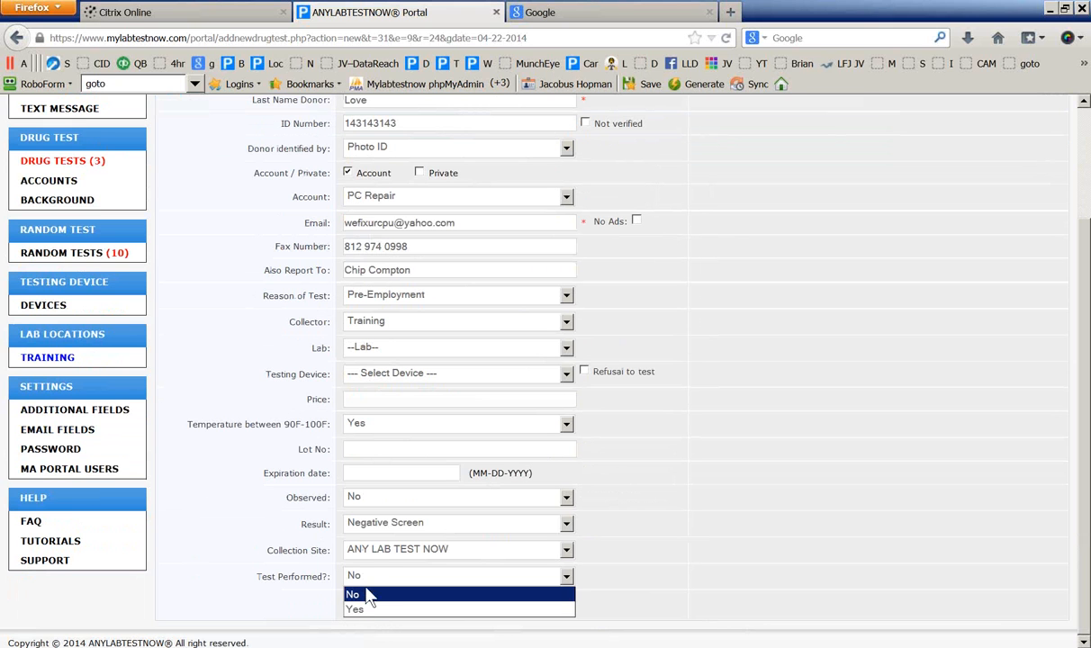
pyautogui.click(364, 609)
pyautogui.click(377, 607)
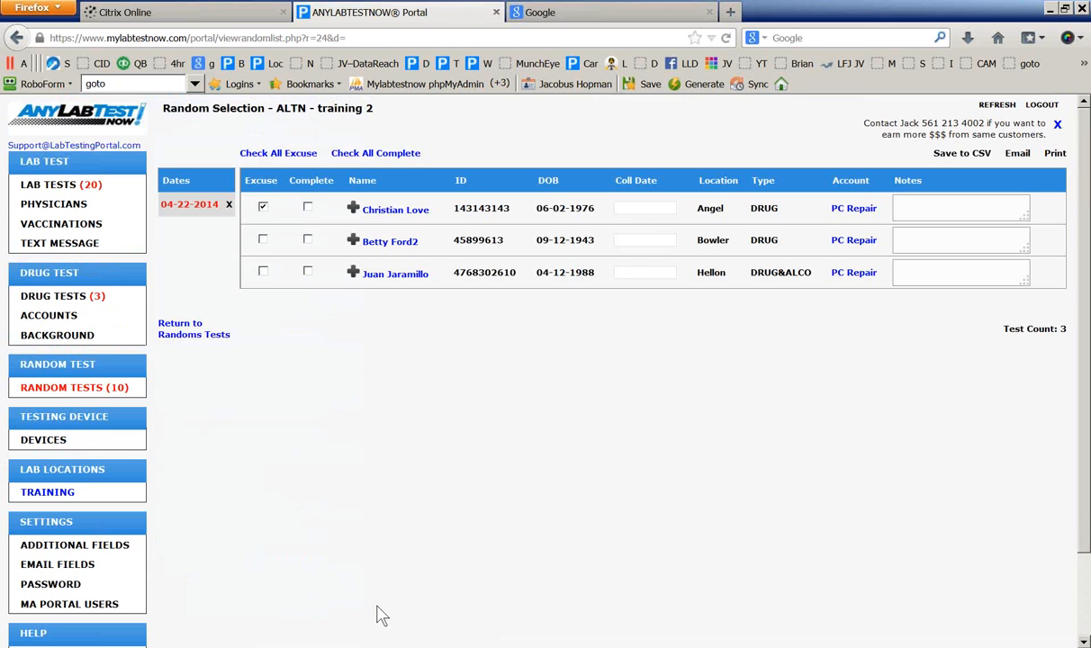
# Replace the first employee's Excuse mark with Complete, then go to the Accounts list
pyautogui.click(261, 207)
pyautogui.click(307, 208)
pyautogui.click(51, 318)
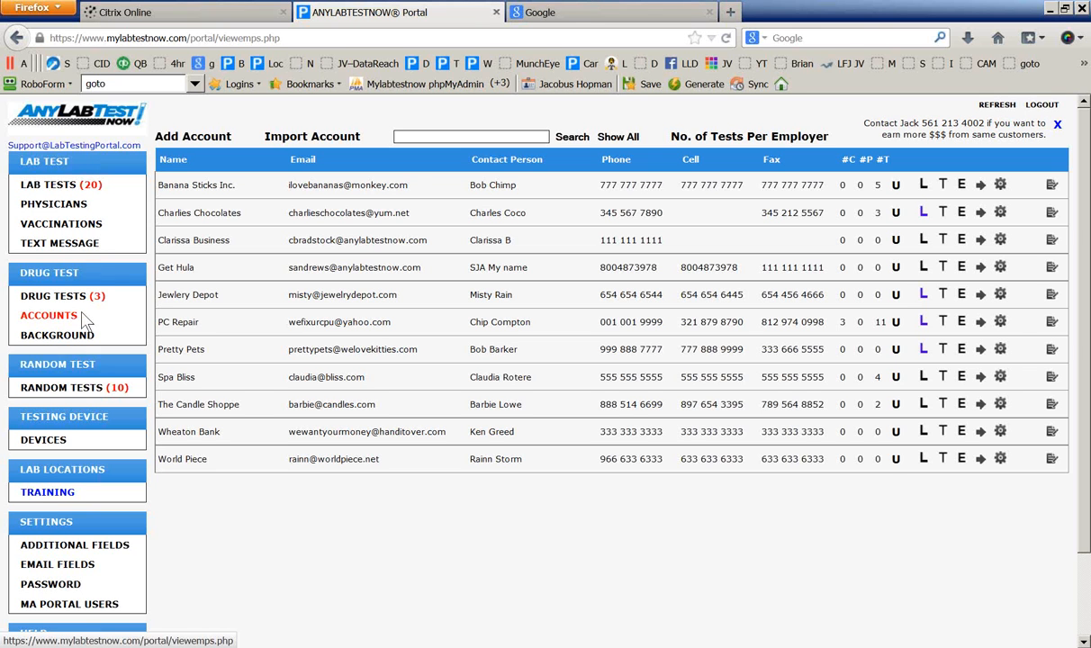
# Set PC Repair's 'Auto add new employee to List' to Yes and return to Accounts
pyautogui.click(167, 326)
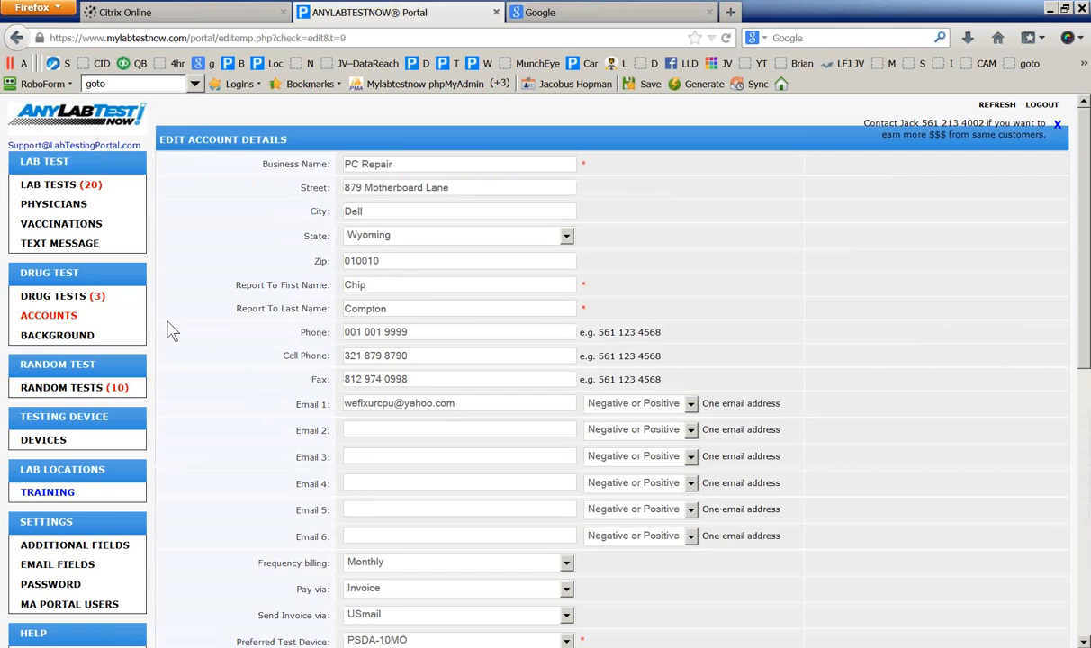
pyautogui.scroll(-9, 171, 329)
pyautogui.scroll(-2, 183, 452)
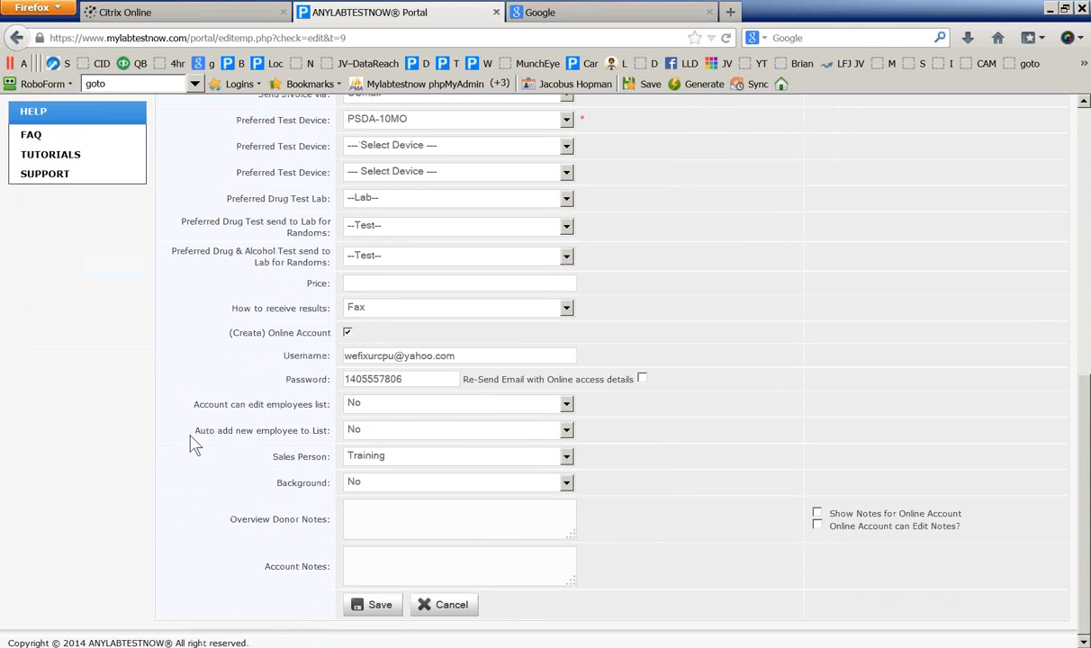
pyautogui.moveTo(193, 431); pyautogui.dragTo(333, 431)
pyautogui.click(347, 430)
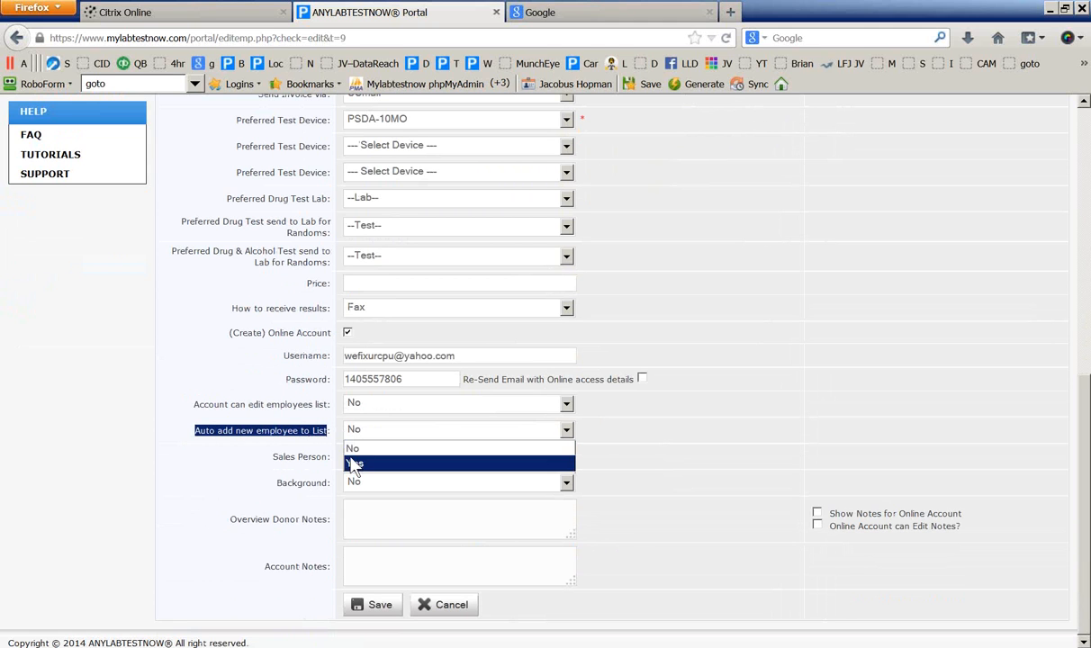
pyautogui.click(354, 461)
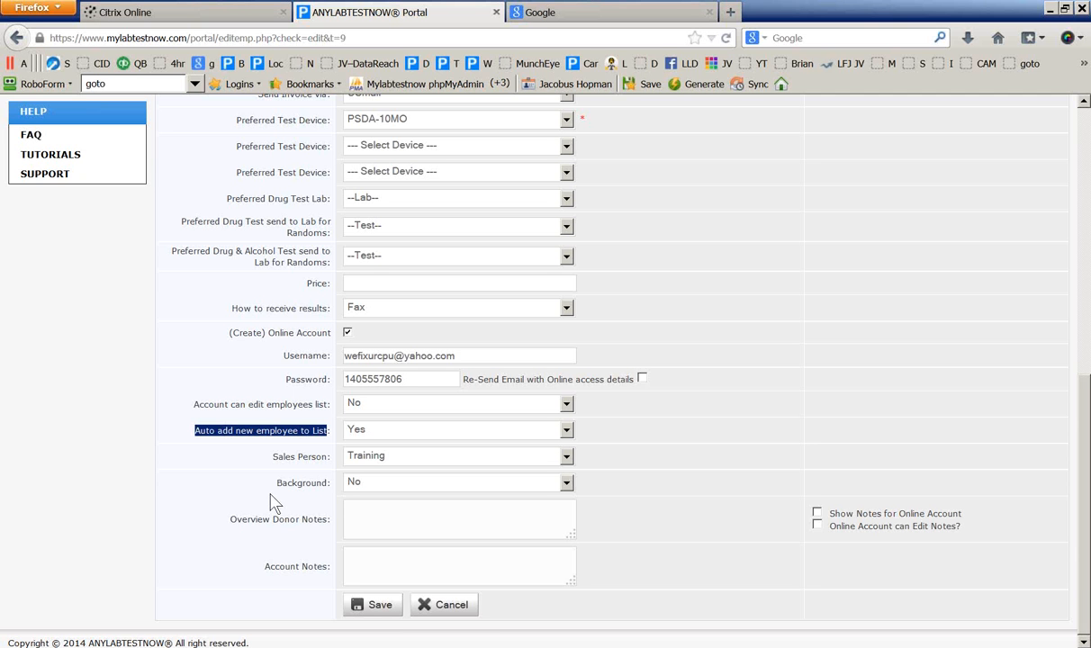
pyautogui.scroll(10, 277, 497)
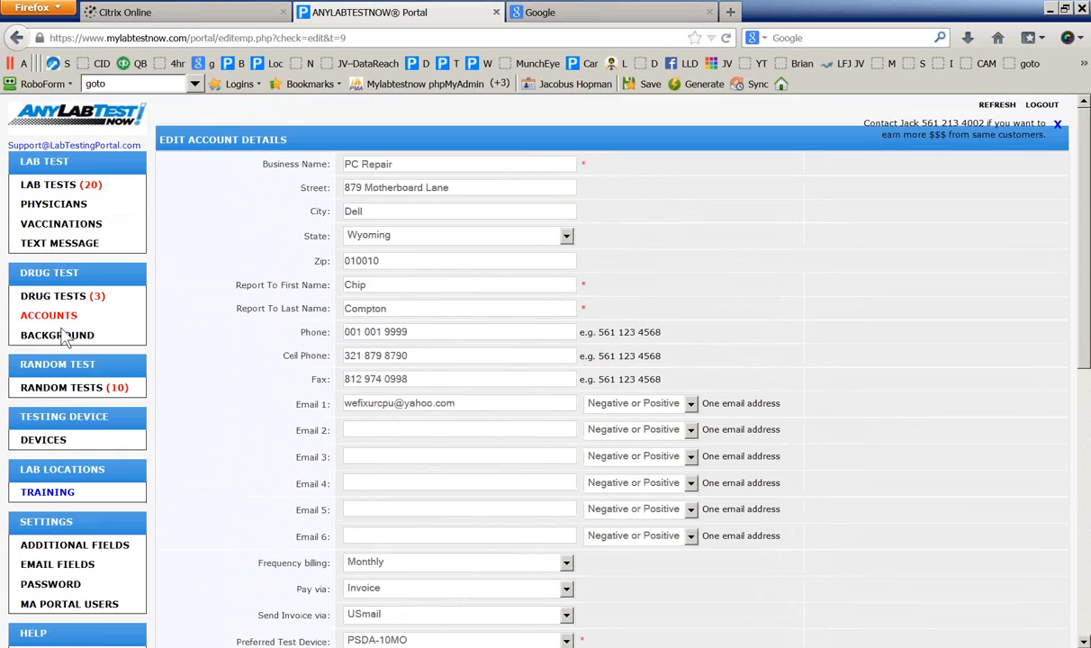
pyautogui.click(49, 314)
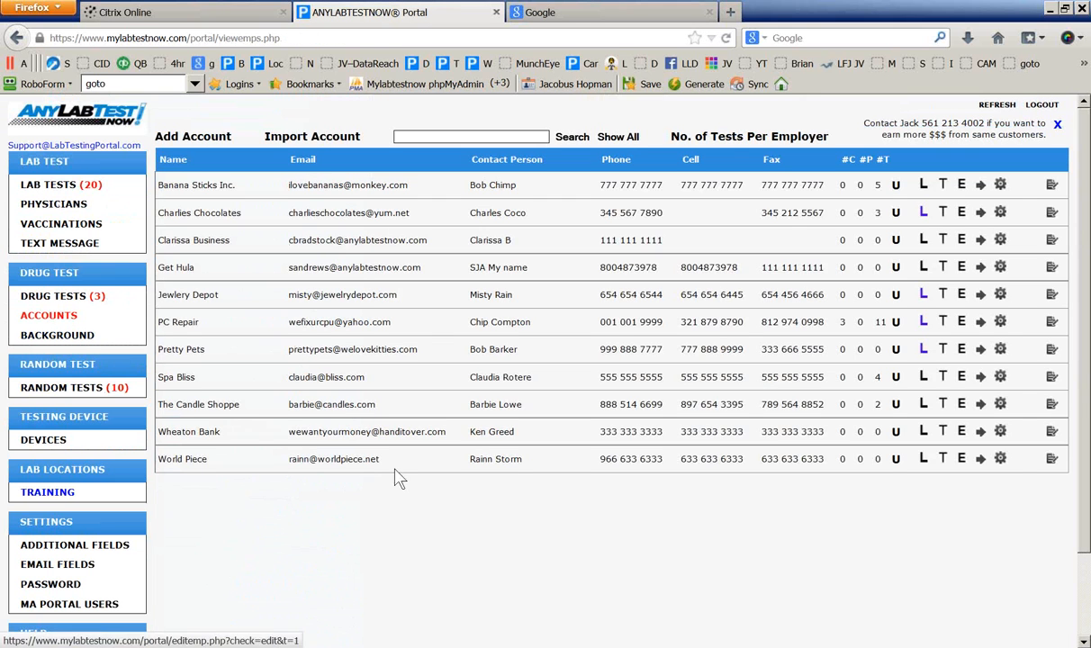
# Open PC Repair's employee list and edit the first employee, selecting its location value Bowler
pyautogui.click(923, 323)
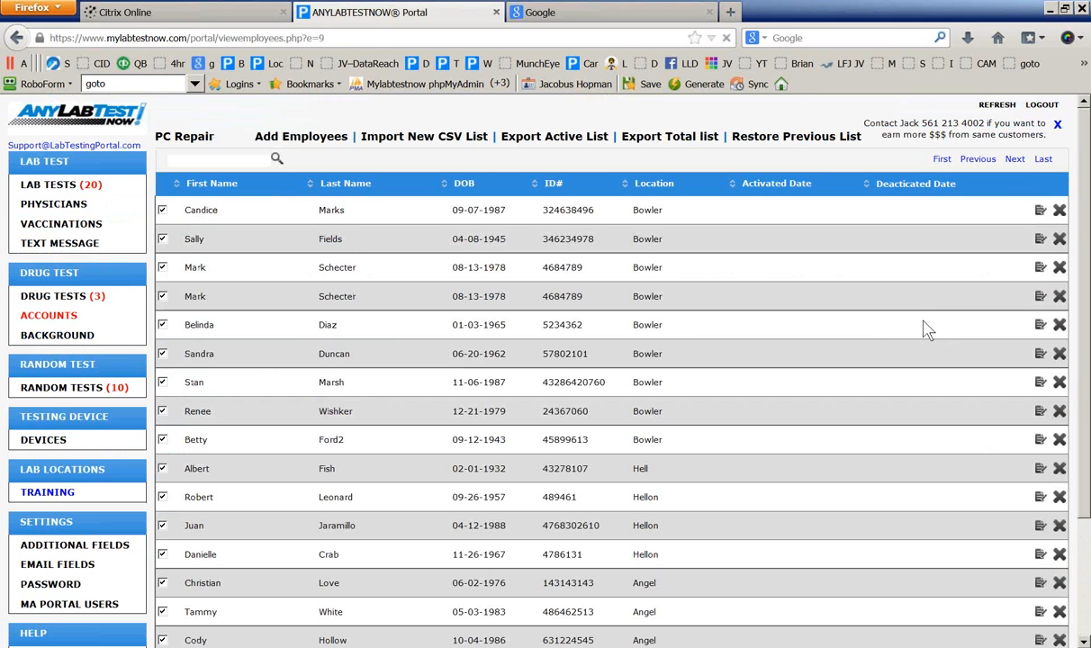
pyautogui.click(1041, 212)
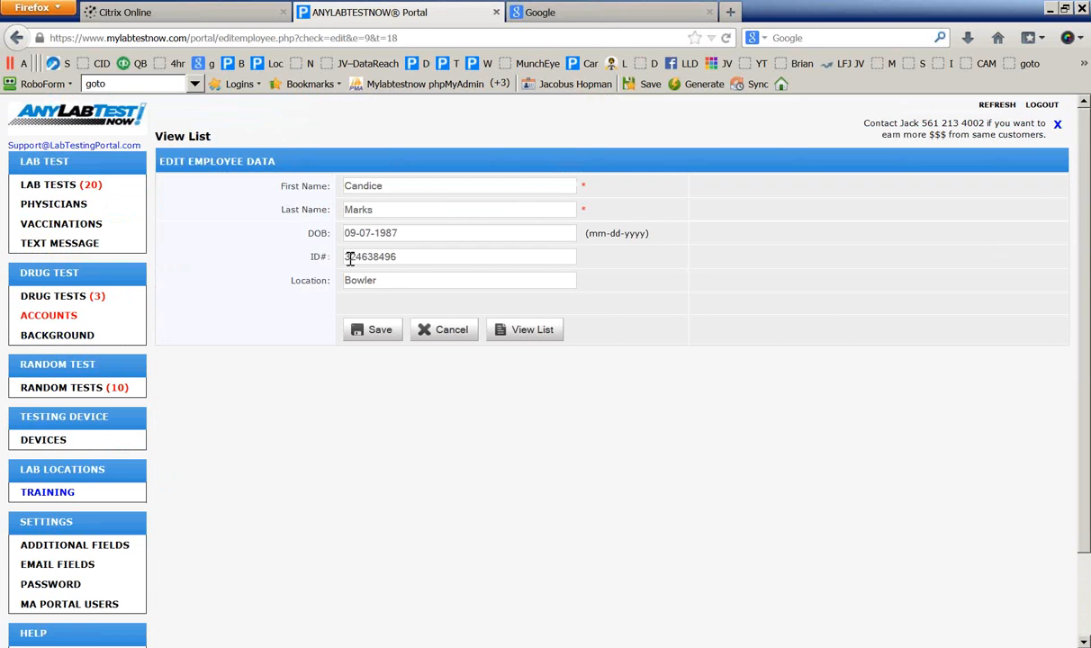
pyautogui.doubleClick(368, 278)
# Open the Drug Tests list and scroll through its entries
pyautogui.click(42, 304)
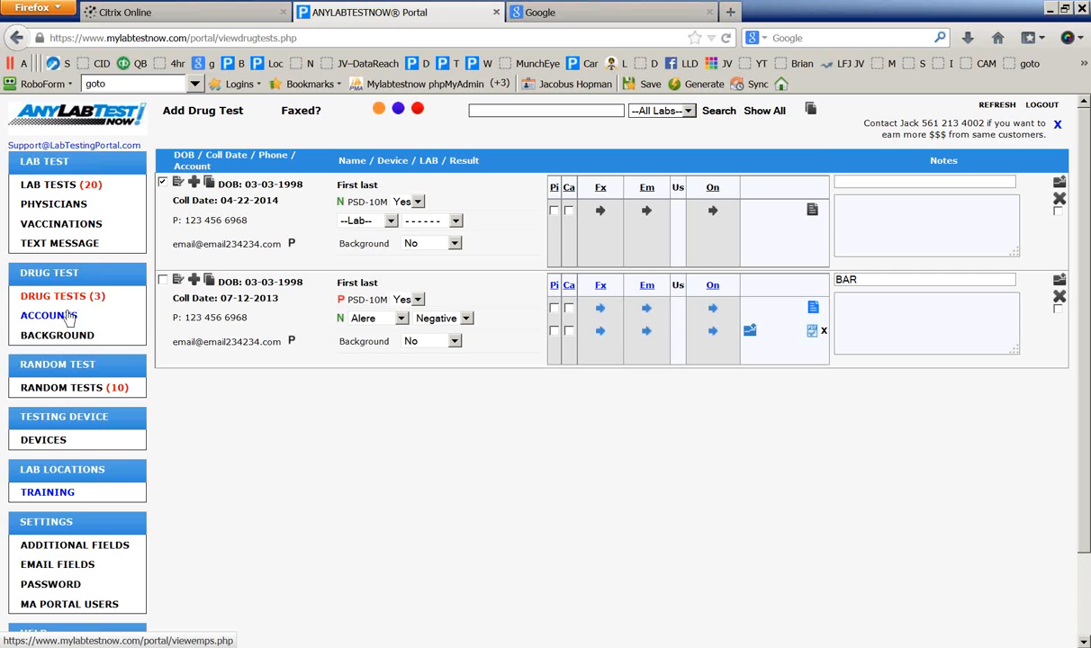
pyautogui.scroll(-2, 172, 406)
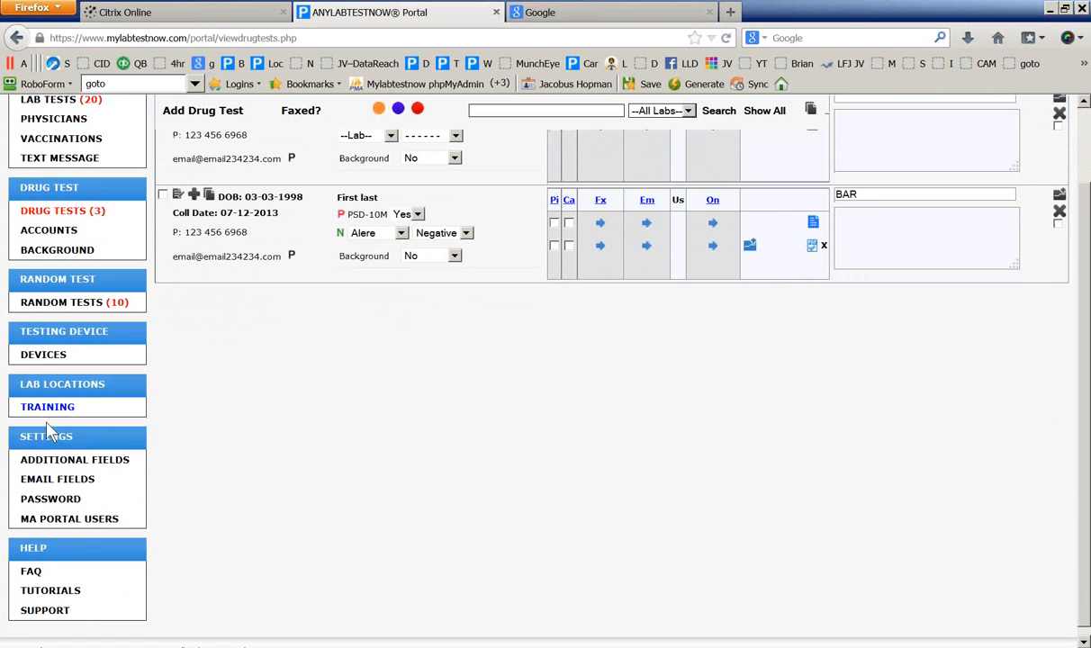
pyautogui.scroll(2, 299, 377)
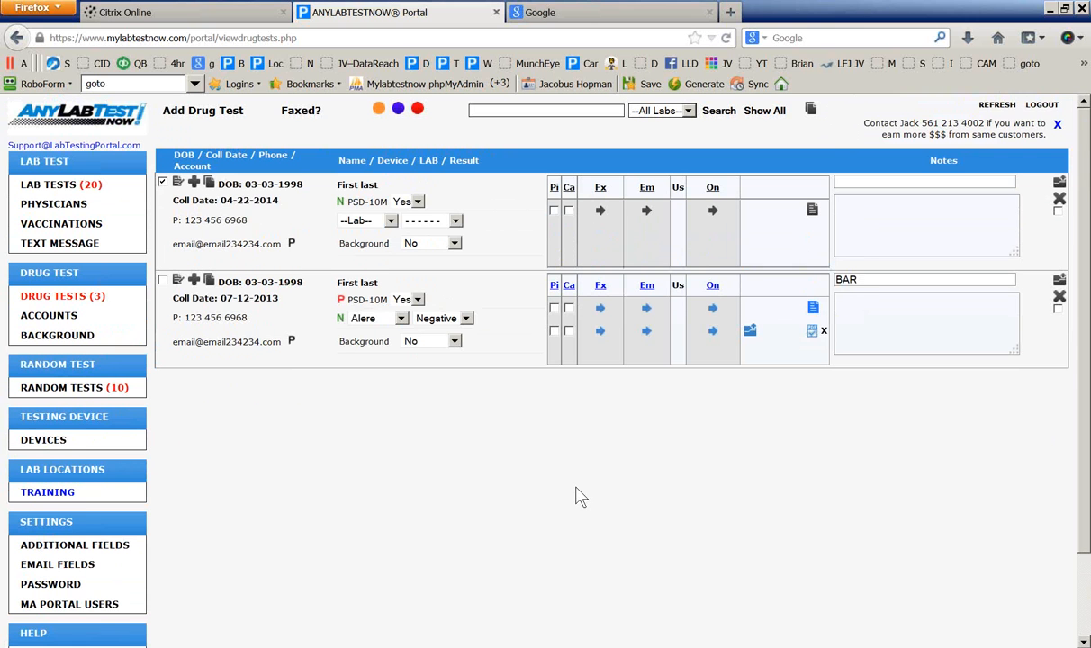
pyautogui.scroll(-2, 581, 498)
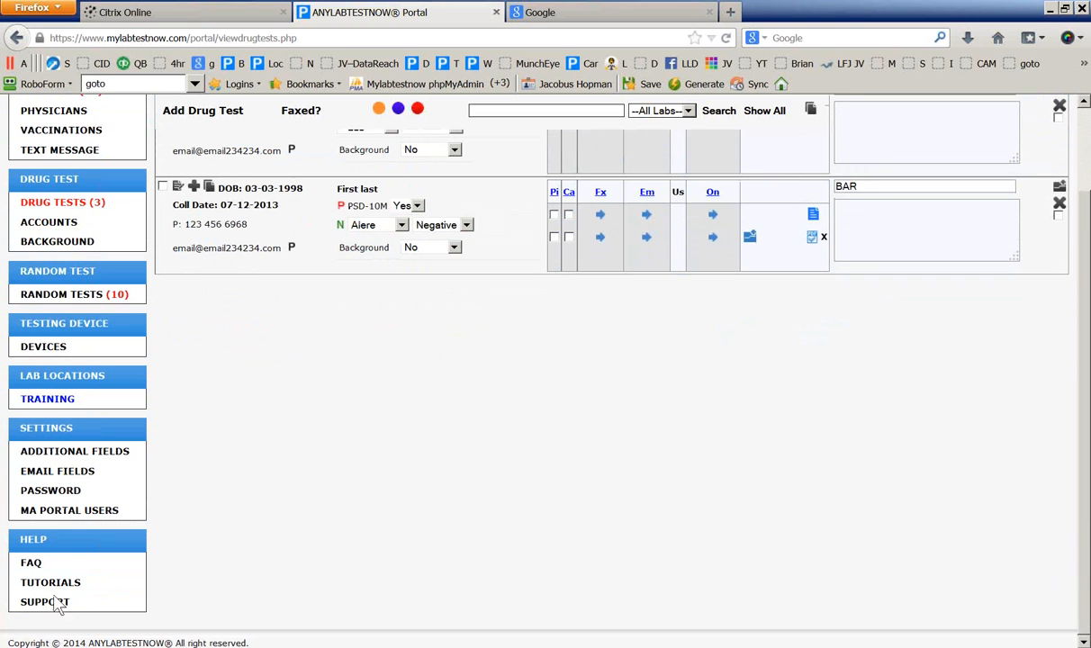
# Browse the Tutorials and FAQ help pages, then show PowerPoint's Google AdWords and 'Any questions?' slides
pyautogui.click(52, 583)
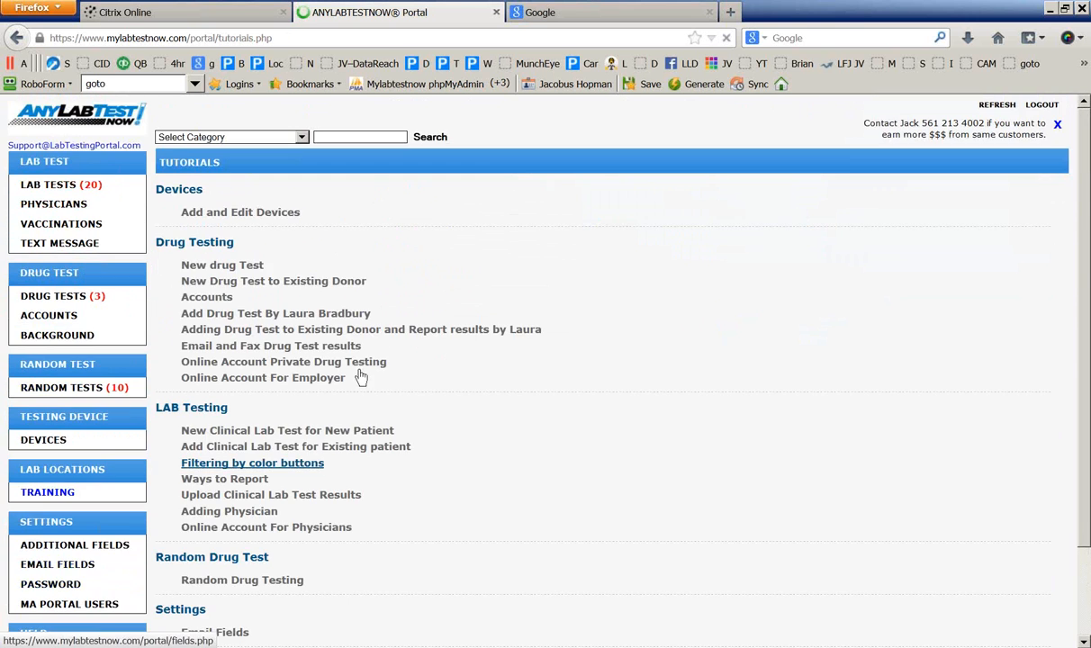
pyautogui.scroll(-2, 378, 353)
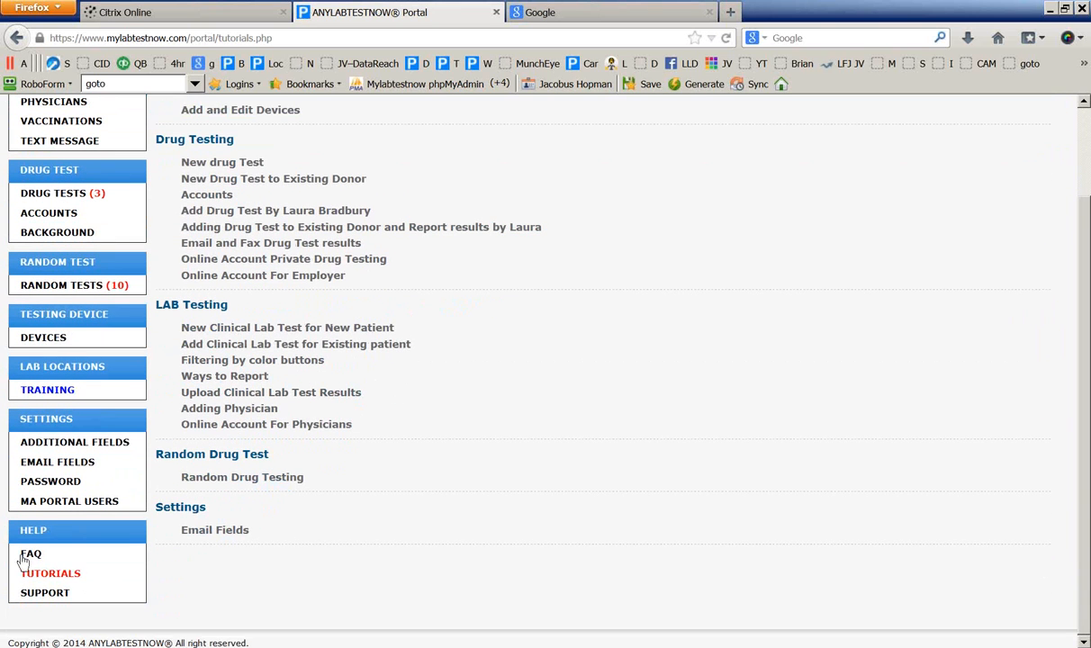
pyautogui.click(30, 556)
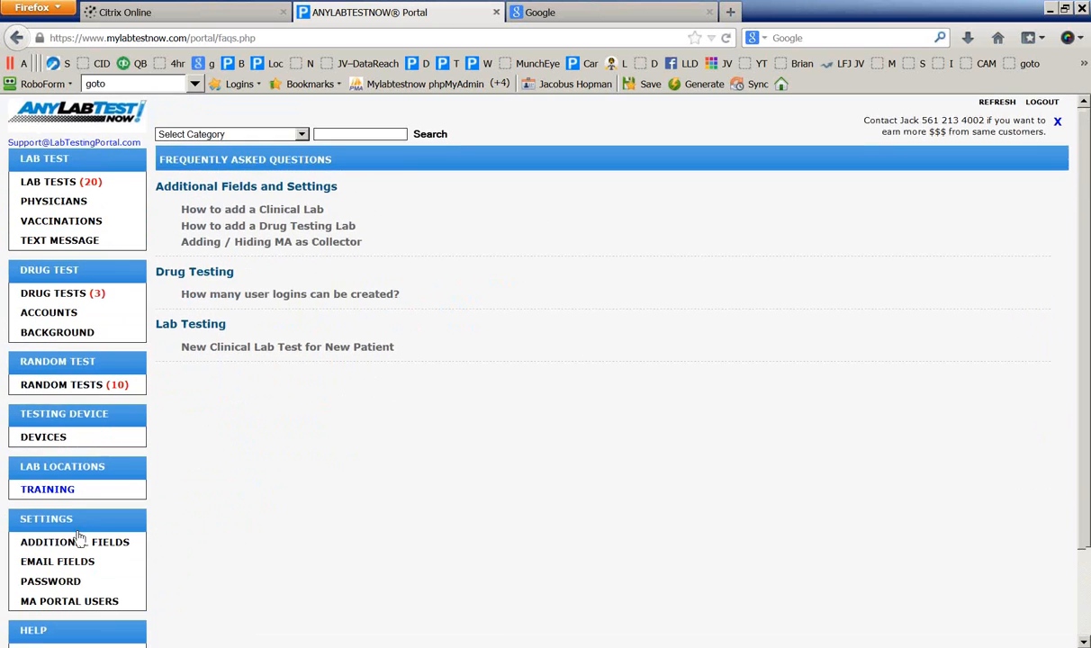
pyautogui.scroll(-2, 72, 558)
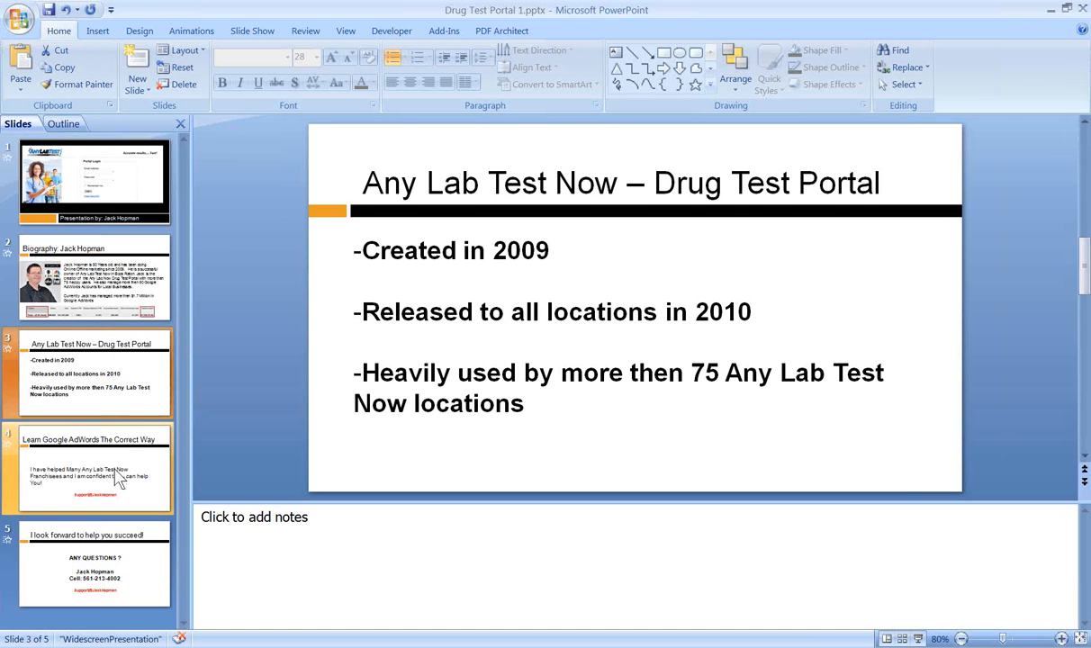
pyautogui.click(110, 448)
pyautogui.click(113, 540)
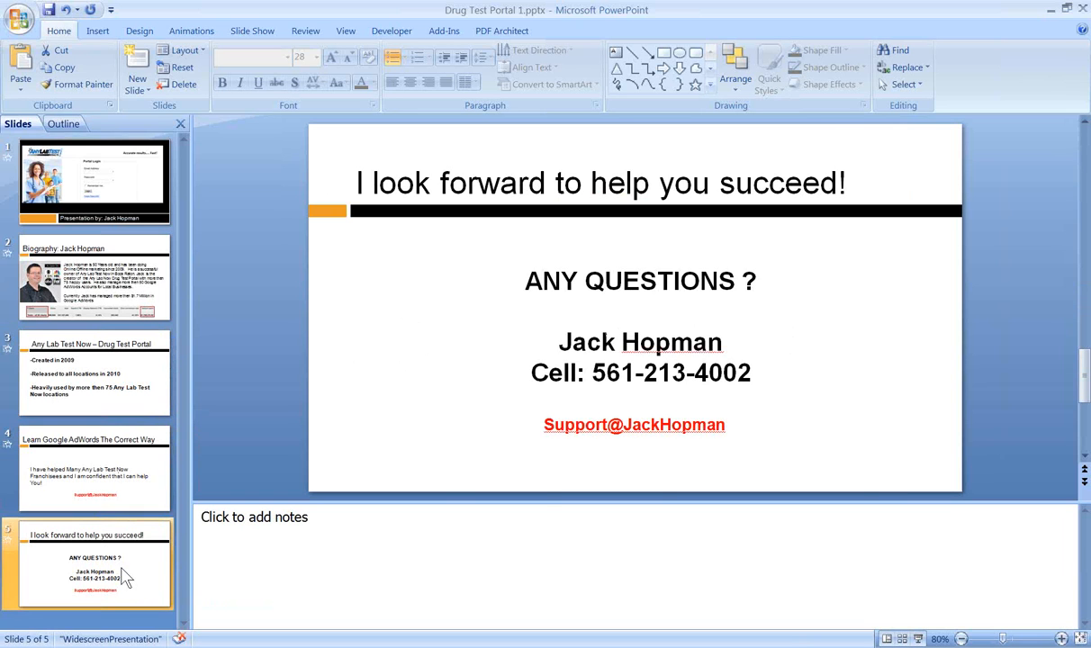